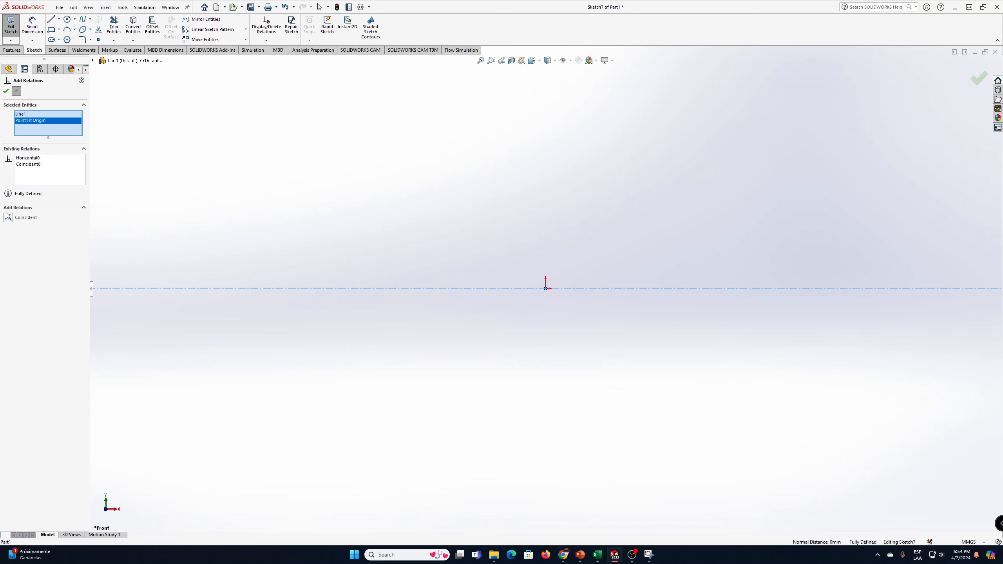
Make the infinite horizontal construction line coincident with the origin
left_click(8, 218)
left_click(6, 92)
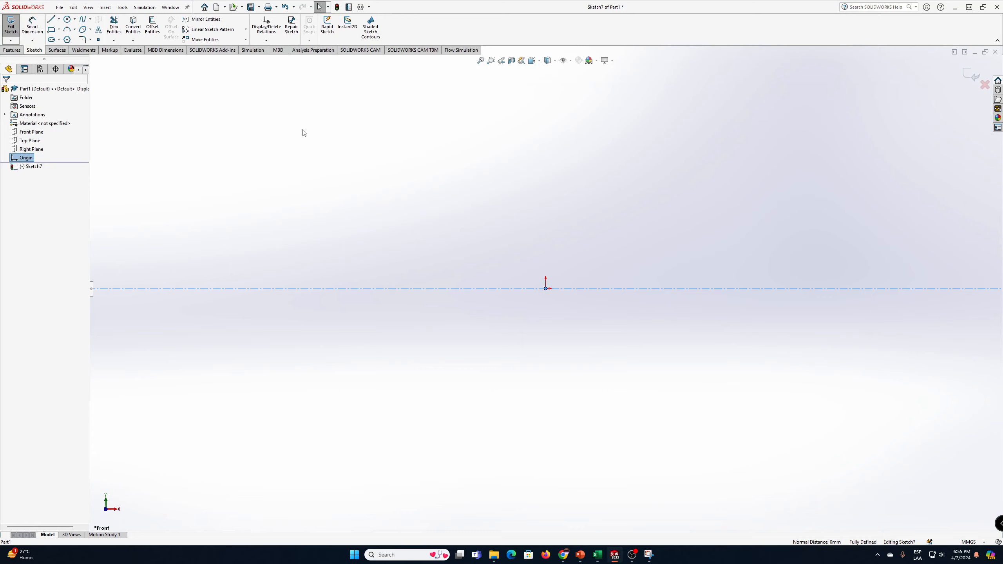
Draw a vertical centerline about 39 mm high upward from the horizontal centerline, about 110 mm left of the origin
left_click(58, 20)
left_click(75, 43)
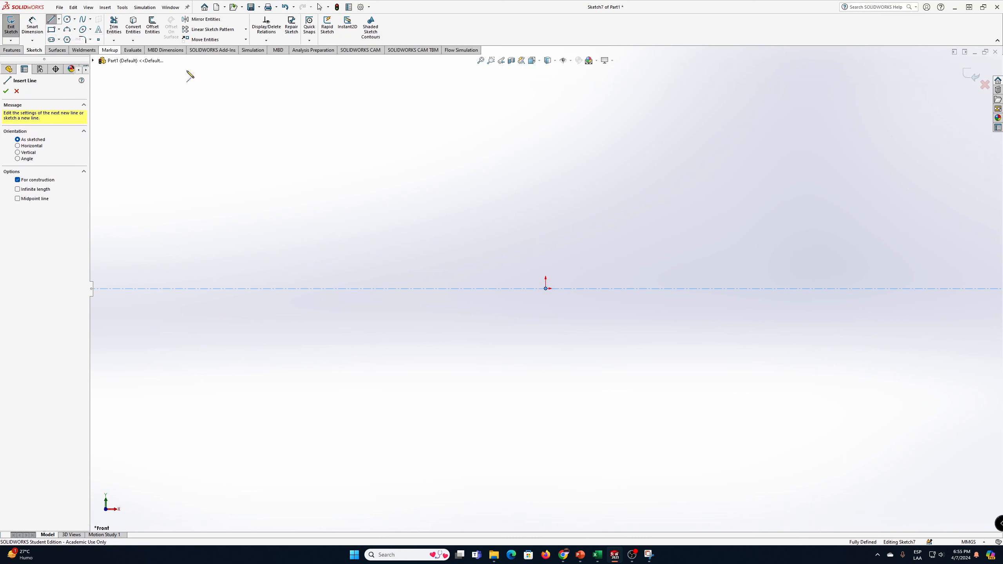
left_click(307, 288)
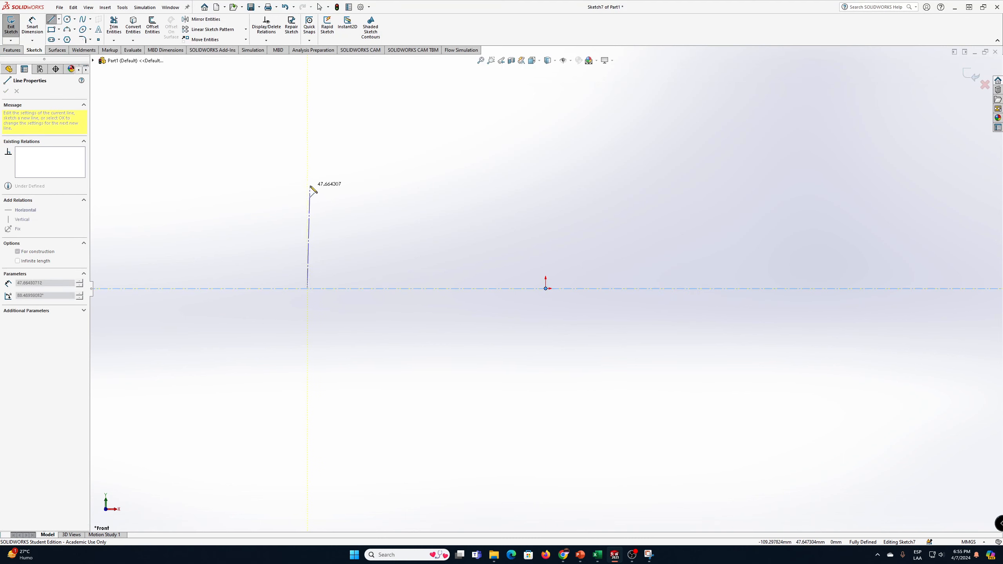
left_click(307, 204)
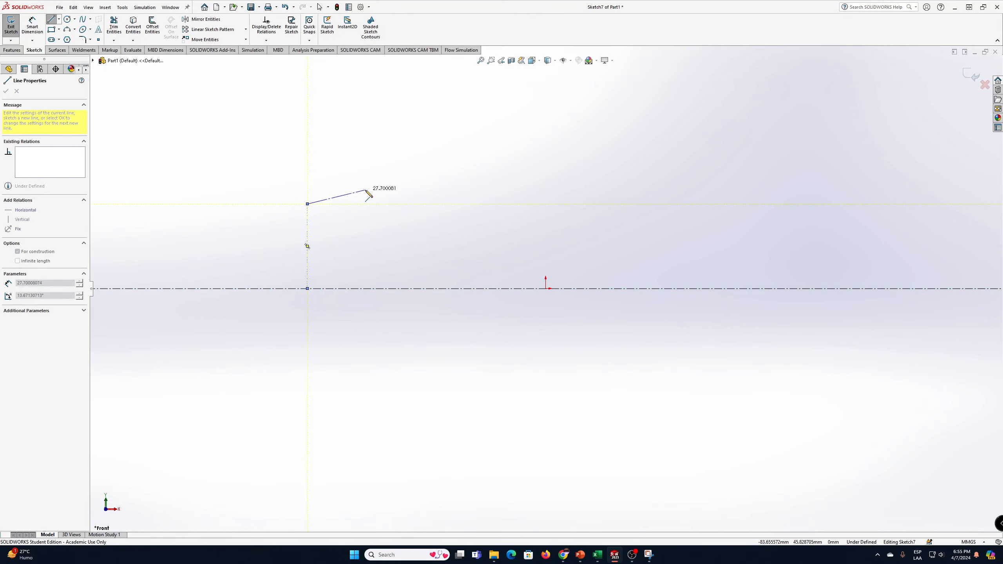
key("Escape")
Draw a second vertical centerline of matching height up from the horizontal centerline, about 130 mm right of the origin
left_click(58, 19)
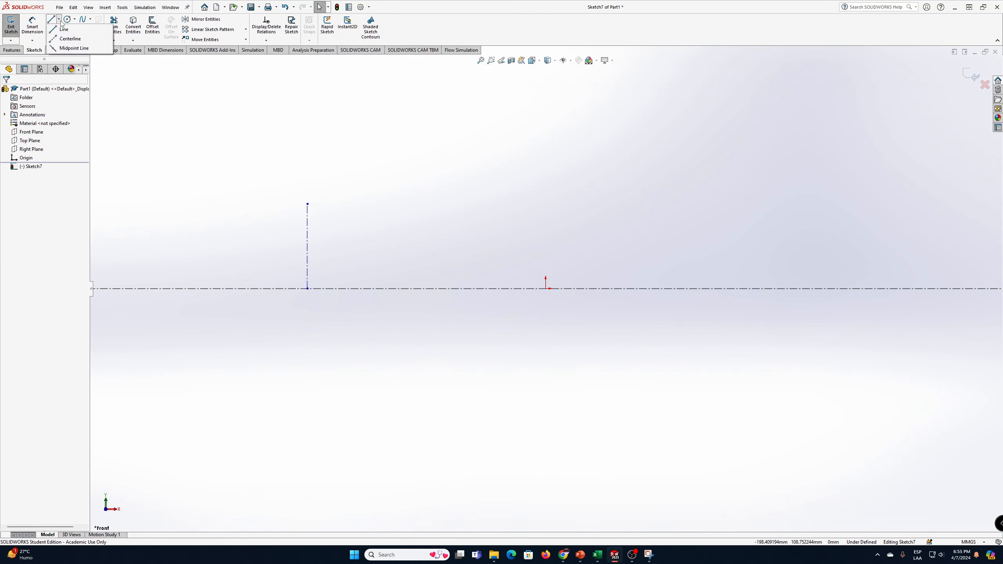
left_click(67, 47)
left_click(825, 288)
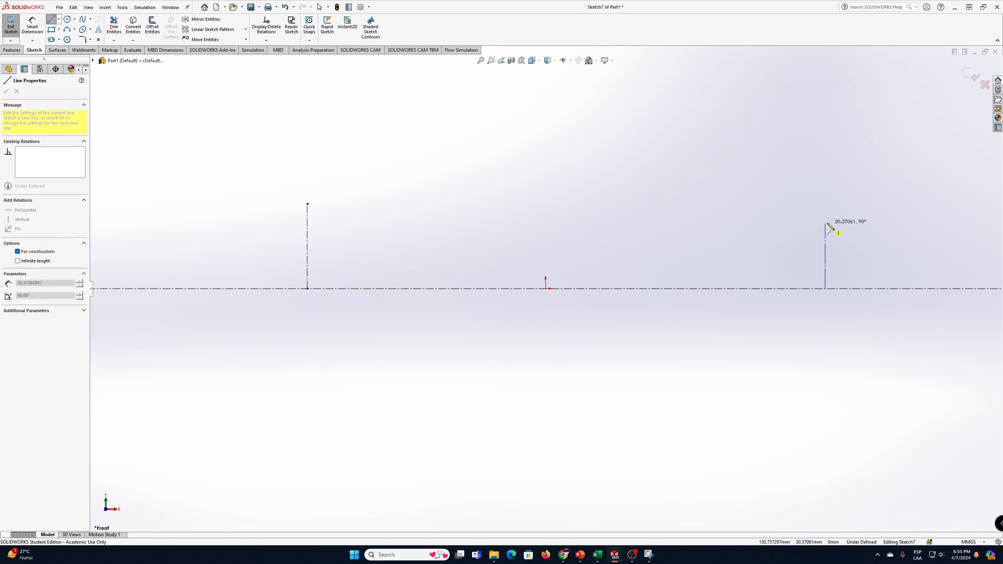
left_click(825, 204)
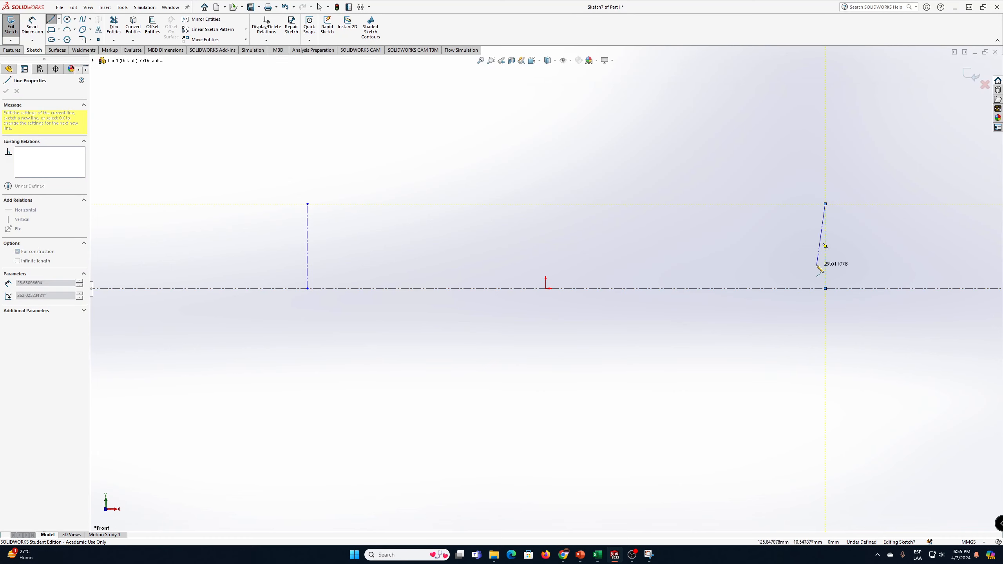
key("Escape")
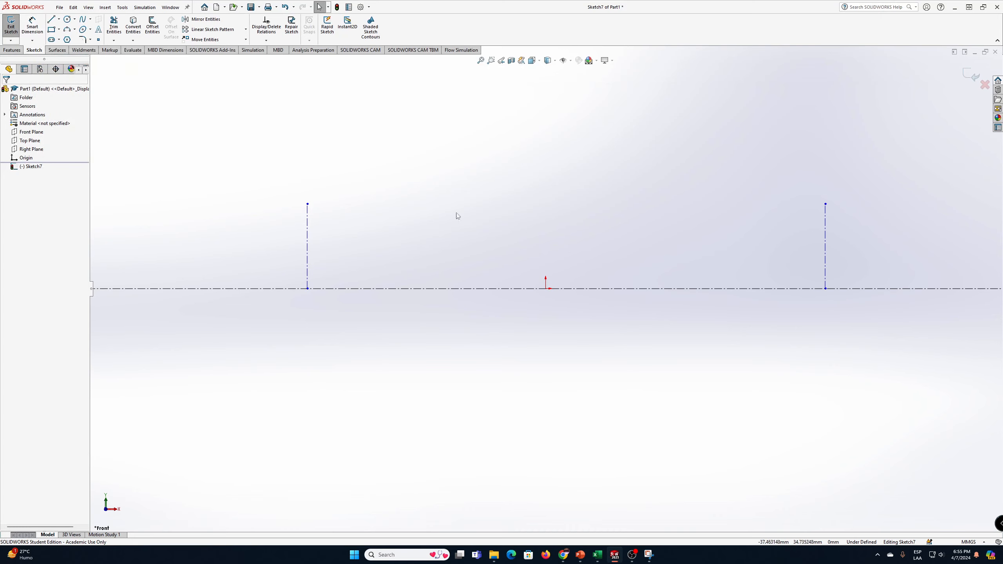
Sketch a five-segment line chain joining the tops of both vertical centerlines: horizontal, sloping down, a lower horizontal throat, sloping up, horizontal
left_click(51, 20)
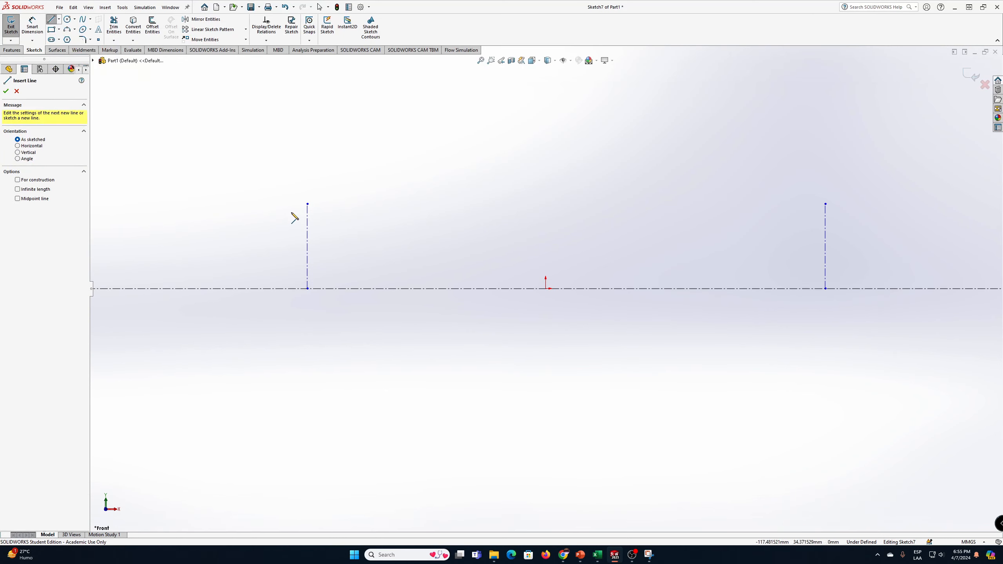
left_click(307, 203)
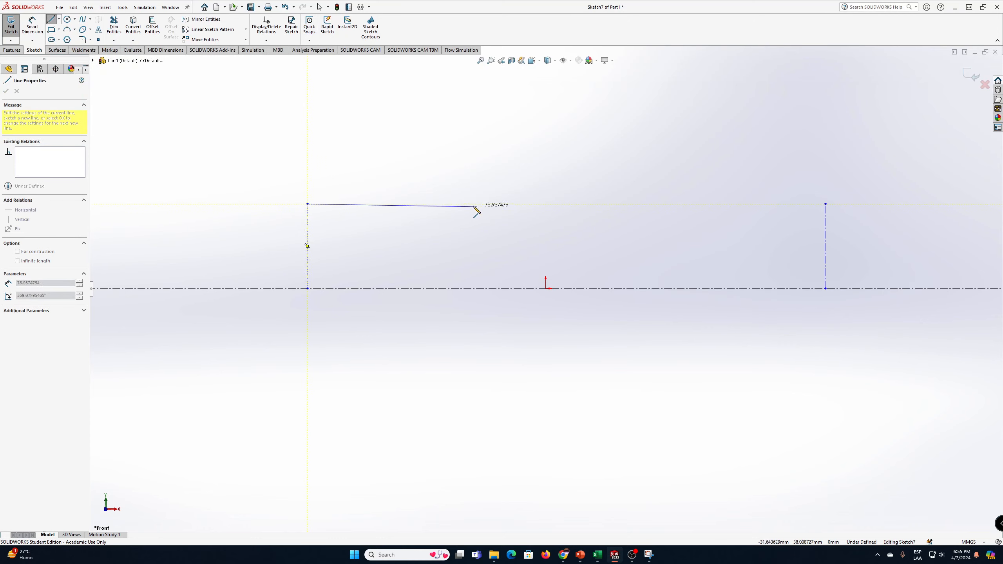
left_click(442, 205)
left_click(475, 224)
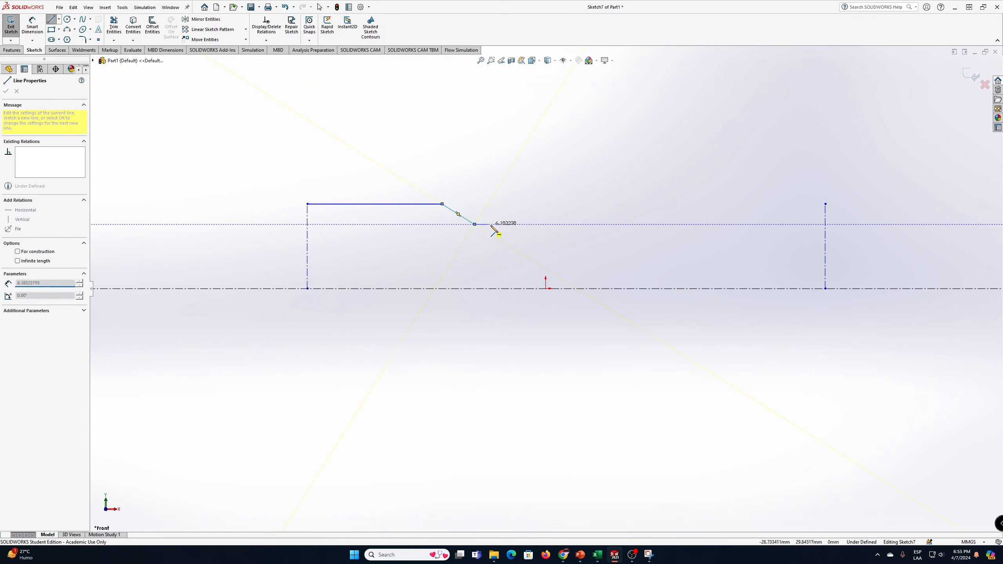
left_click(593, 224)
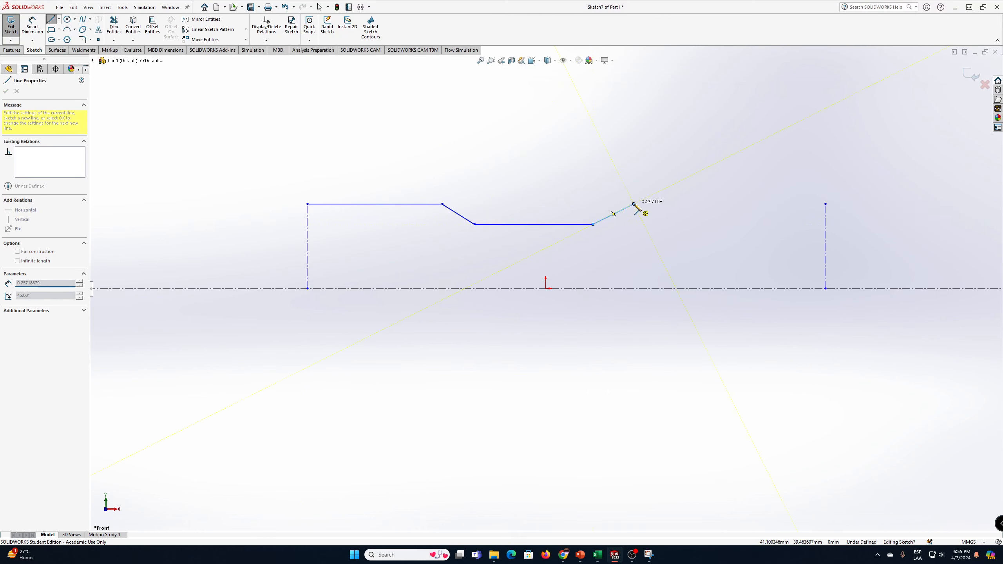
left_click(634, 204)
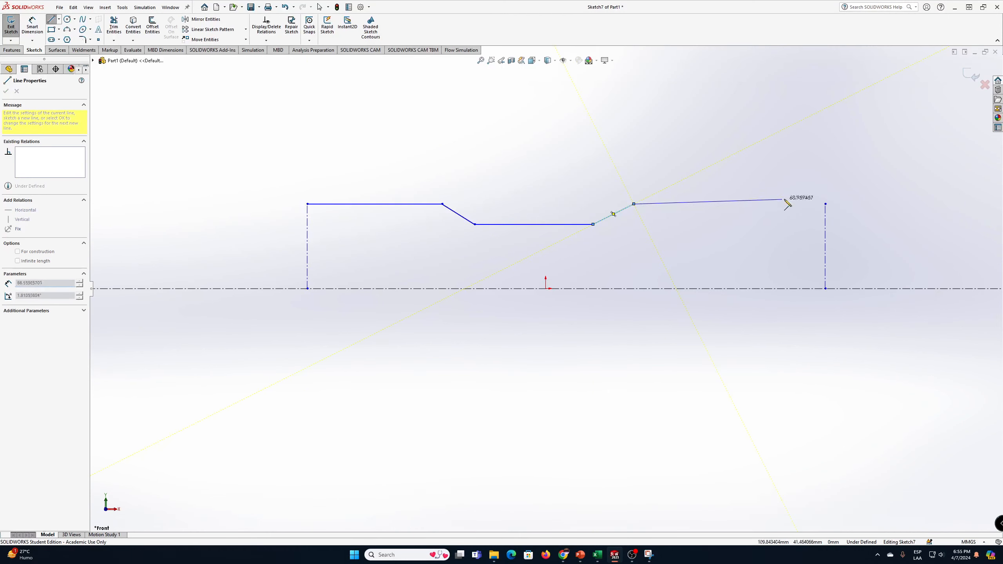
left_click(825, 204)
key("Escape")
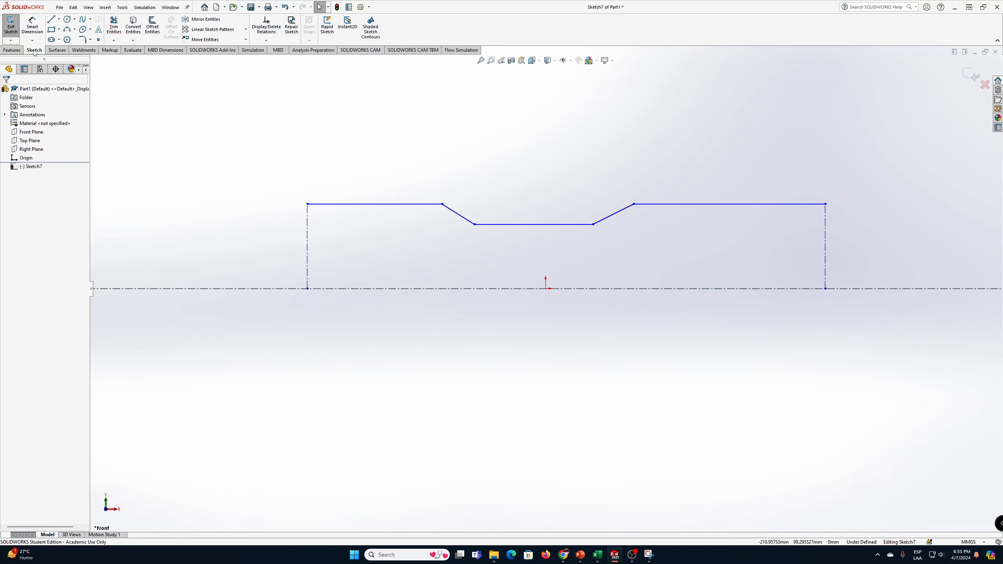
Dimension the horizontal distance from the origin to the left end of the lower middle line as 7 mm
left_click(34, 32)
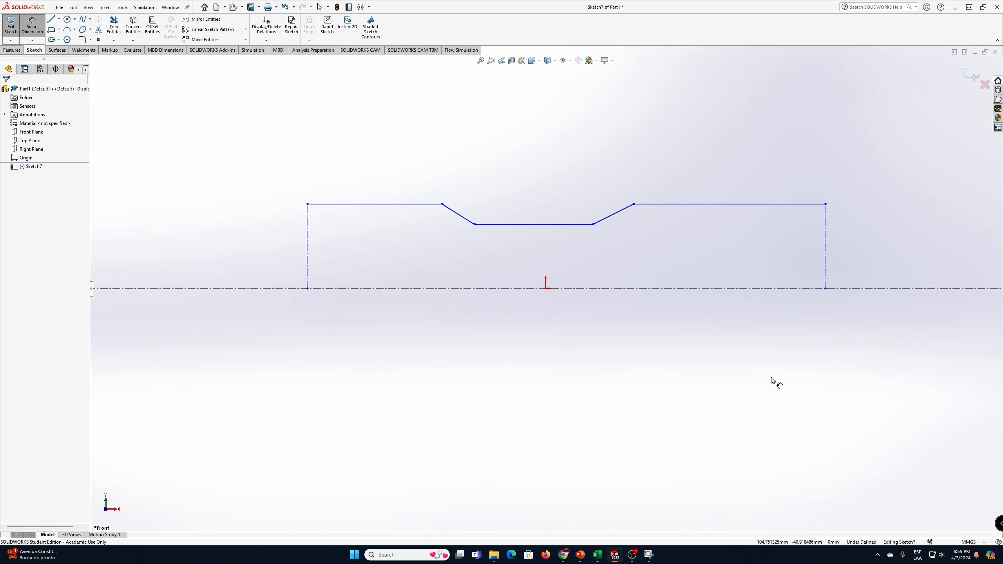
left_click(546, 289)
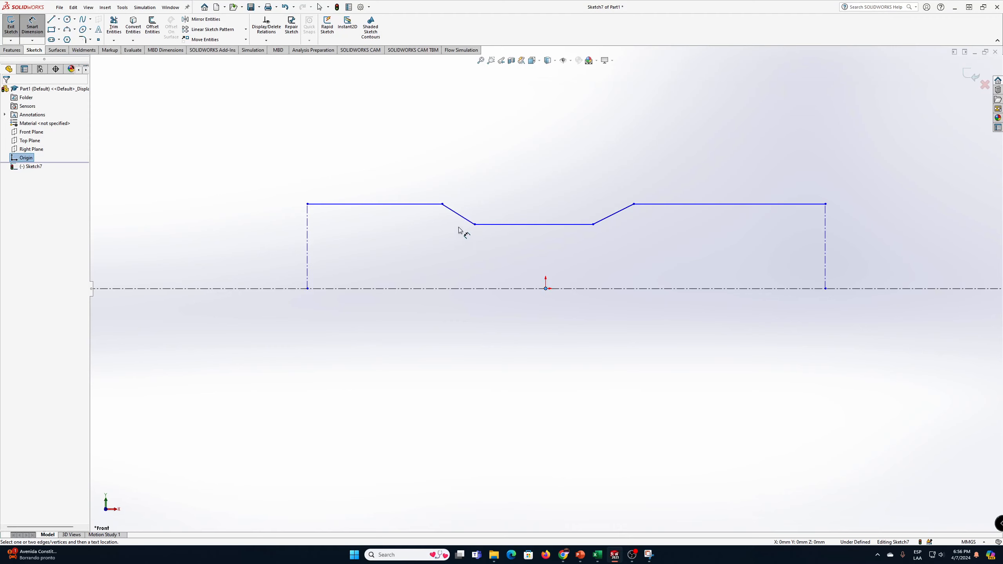
left_click(475, 224)
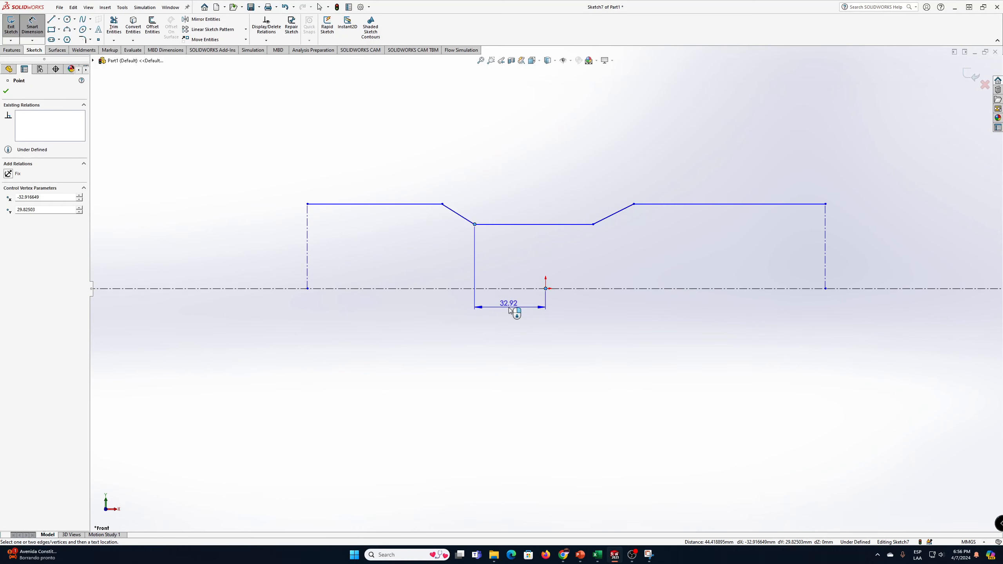
left_click(509, 308)
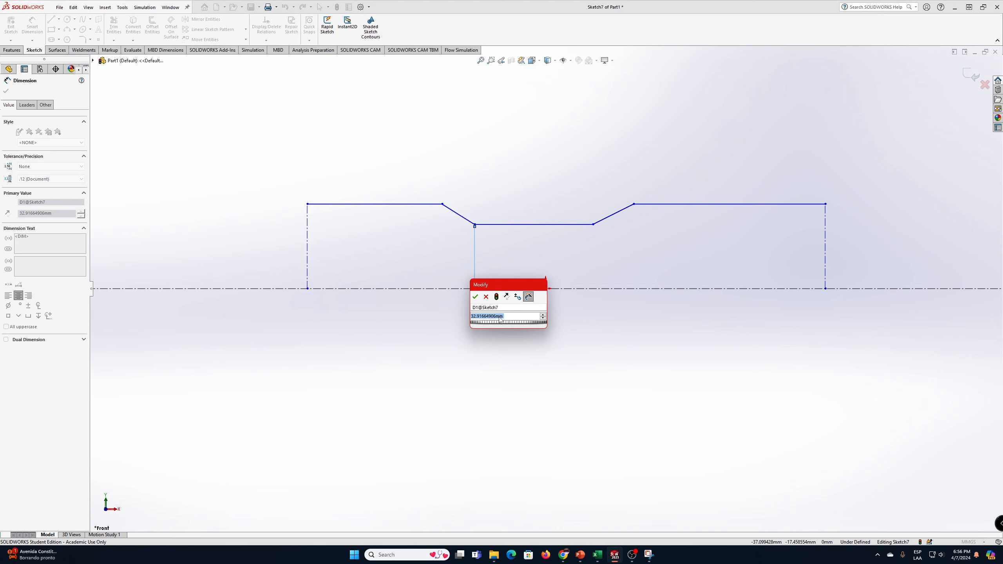
type("7")
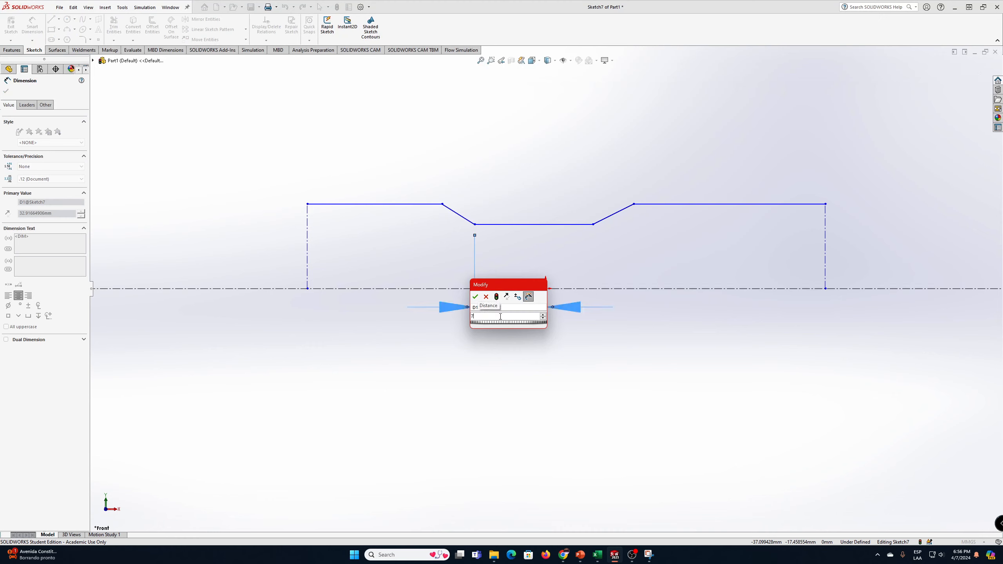
key("Return")
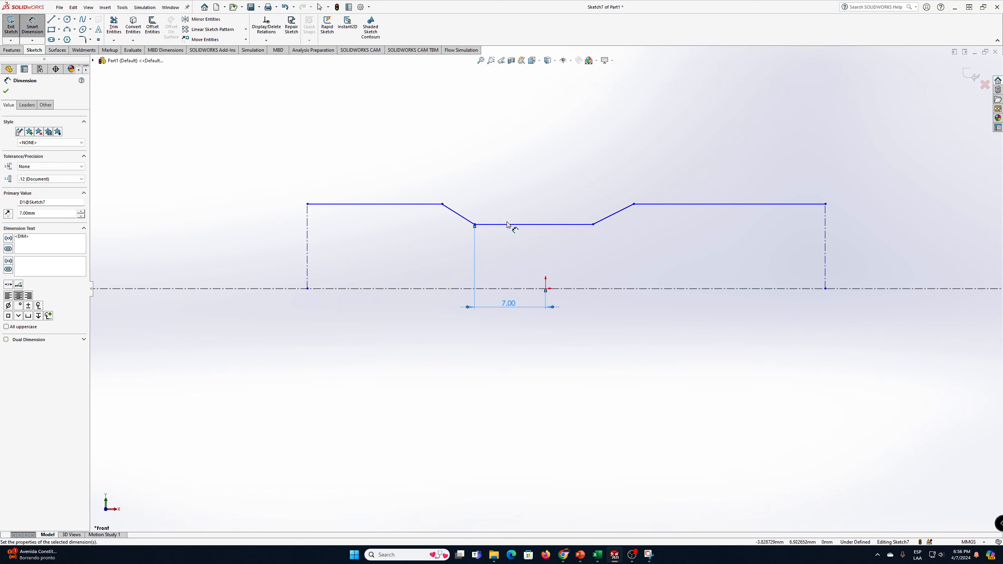
Dimension the left upper horizontal line at 24 mm
left_click(384, 204)
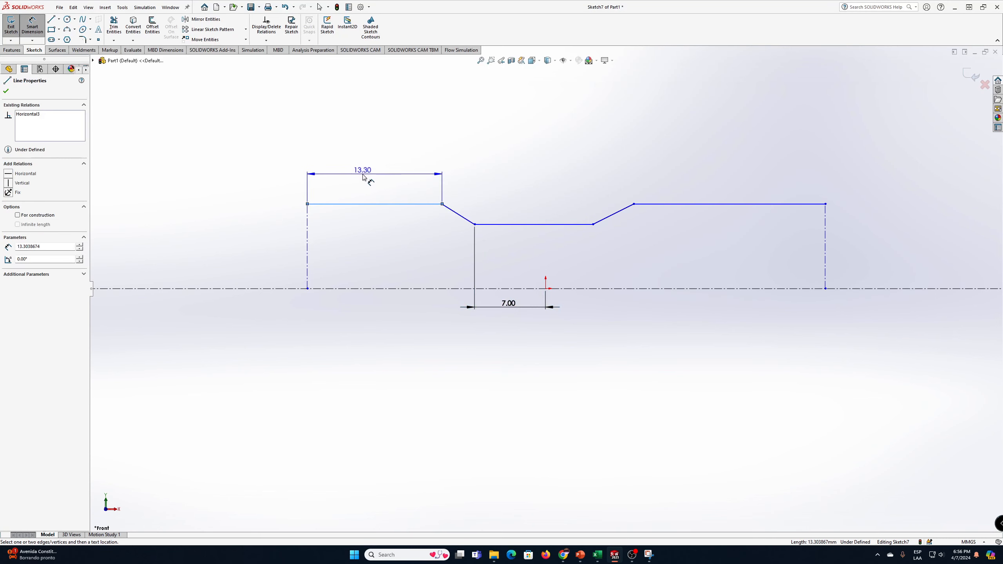
left_click(369, 174)
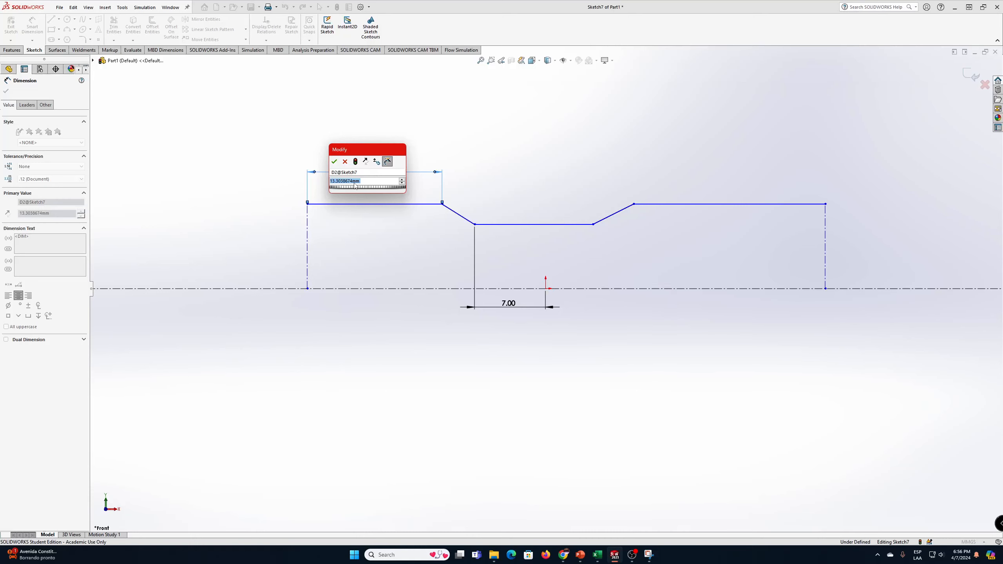
type("24")
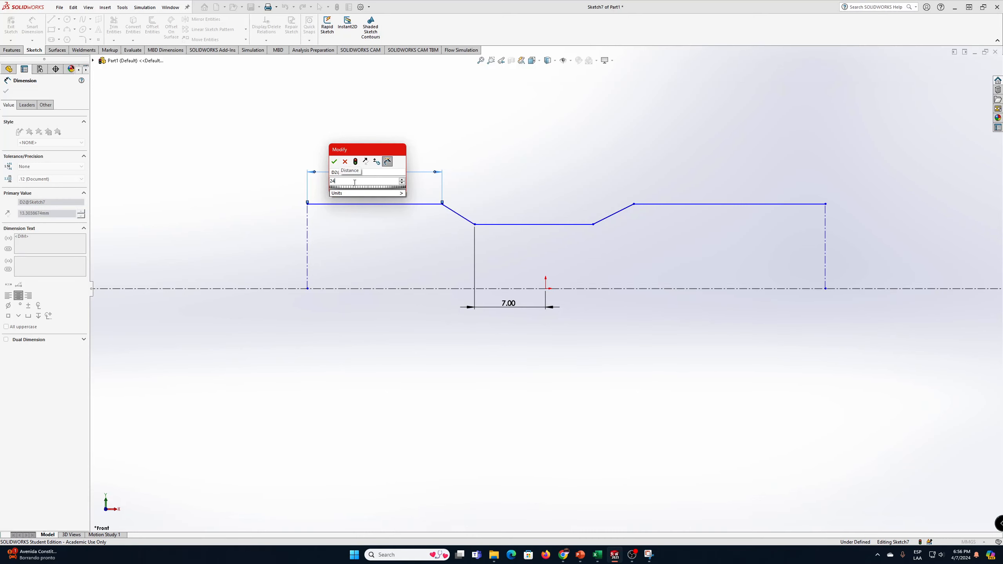
key("Return")
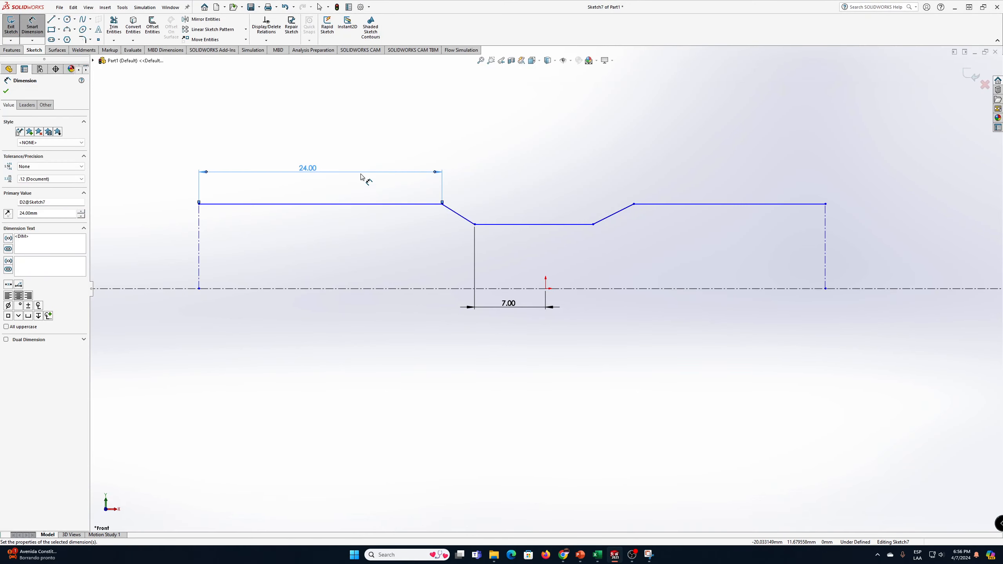
Dimension the lower middle horizontal line at 14 mm
left_click(532, 224)
left_click(530, 216)
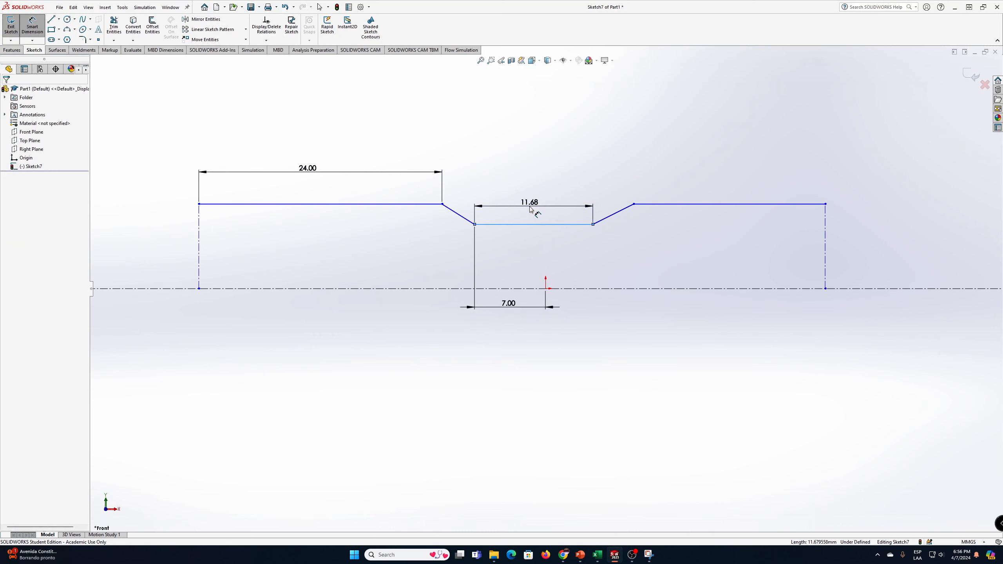
type("14")
key("Return")
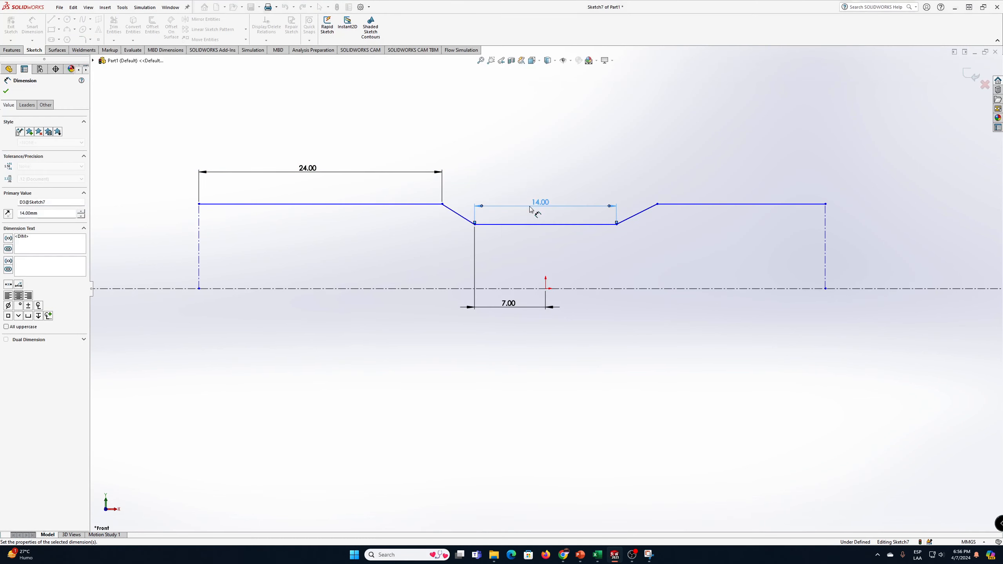
Dimension the right upper horizontal line at 24 mm
left_click(728, 203)
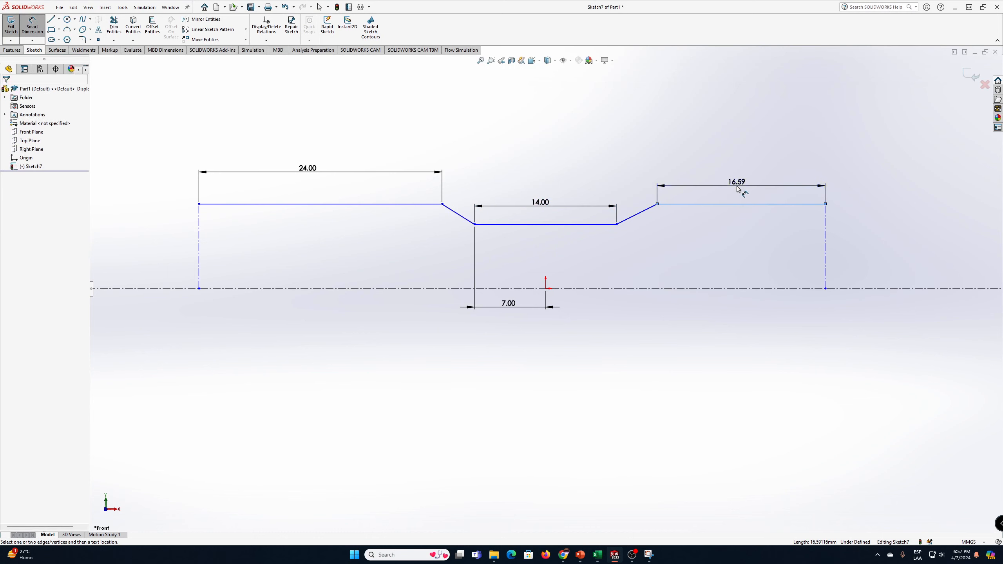
left_click(737, 186)
type("24")
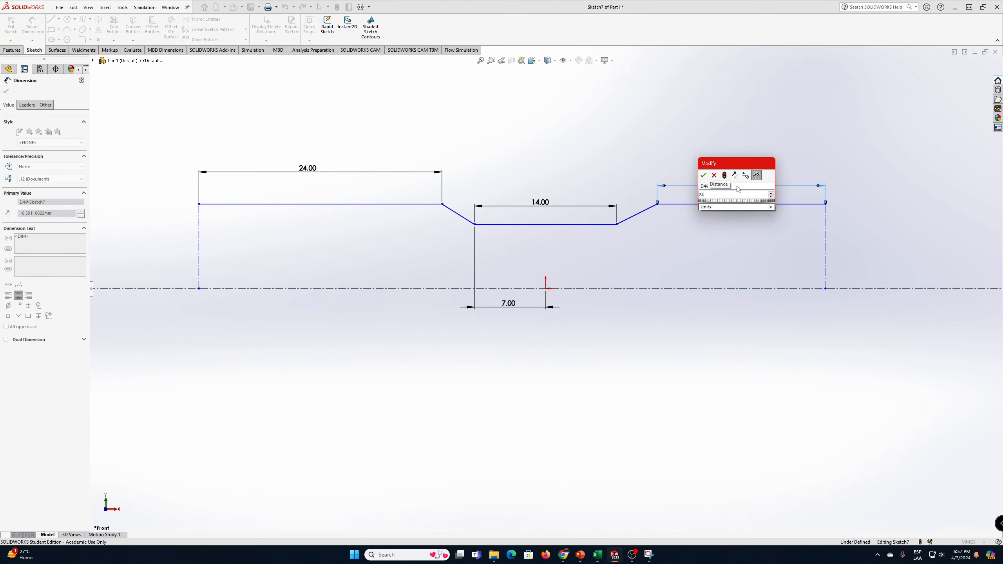
key("Return")
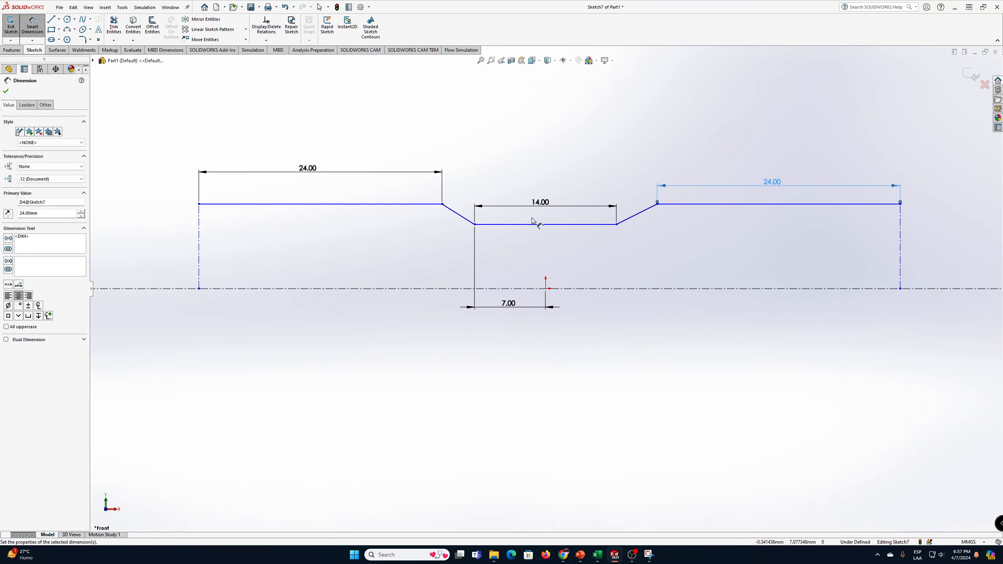
Dimension the angle between the left sloped line and the horizontal centerline as 10.5°, and place the dimension beside that slope
left_click(428, 288)
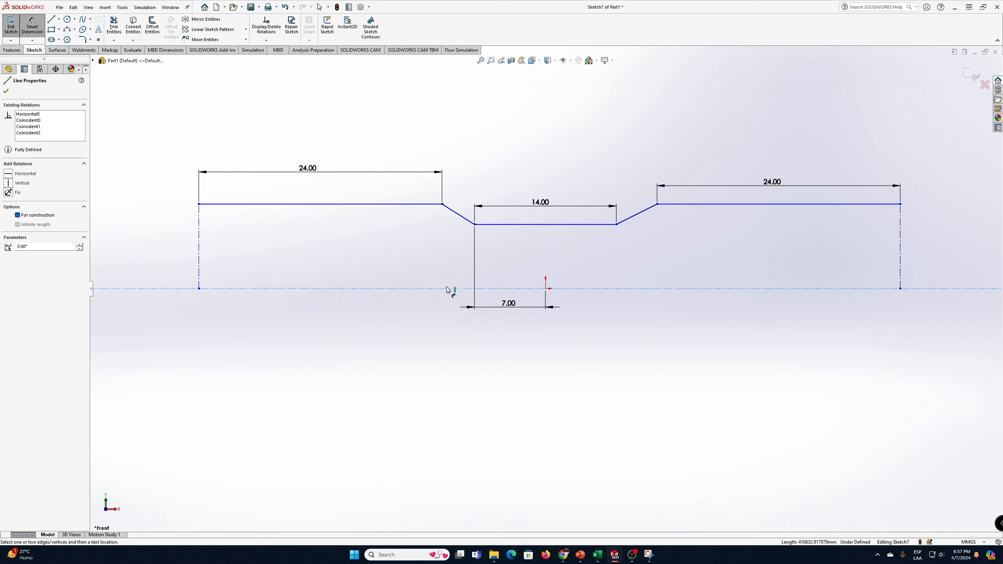
left_click(458, 214)
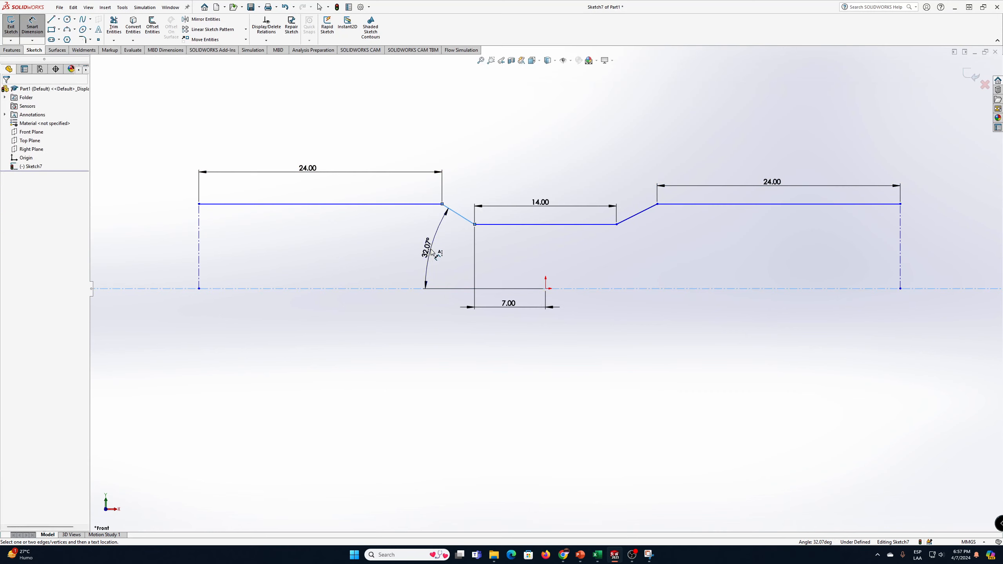
left_click(430, 246)
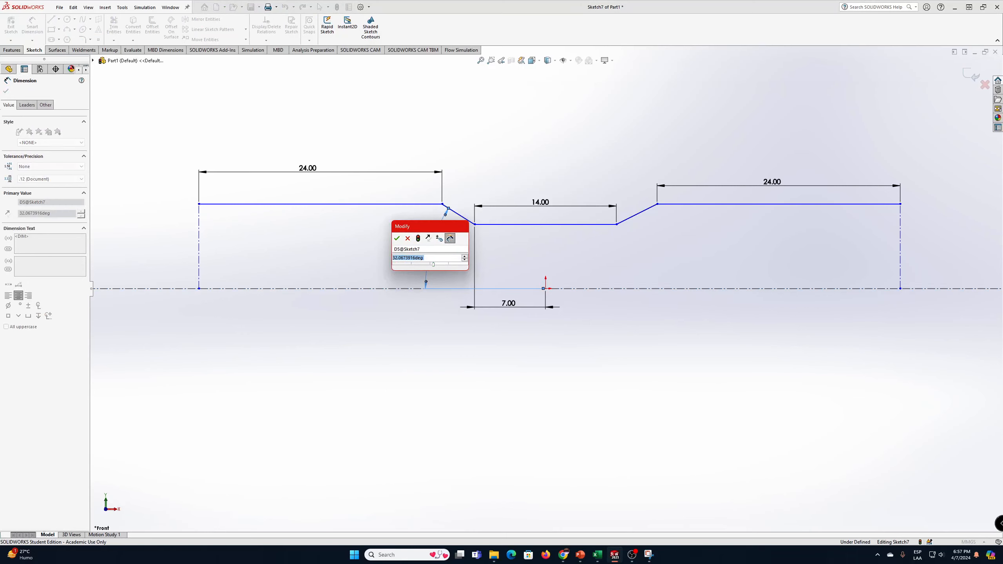
type("10.5")
key("Return")
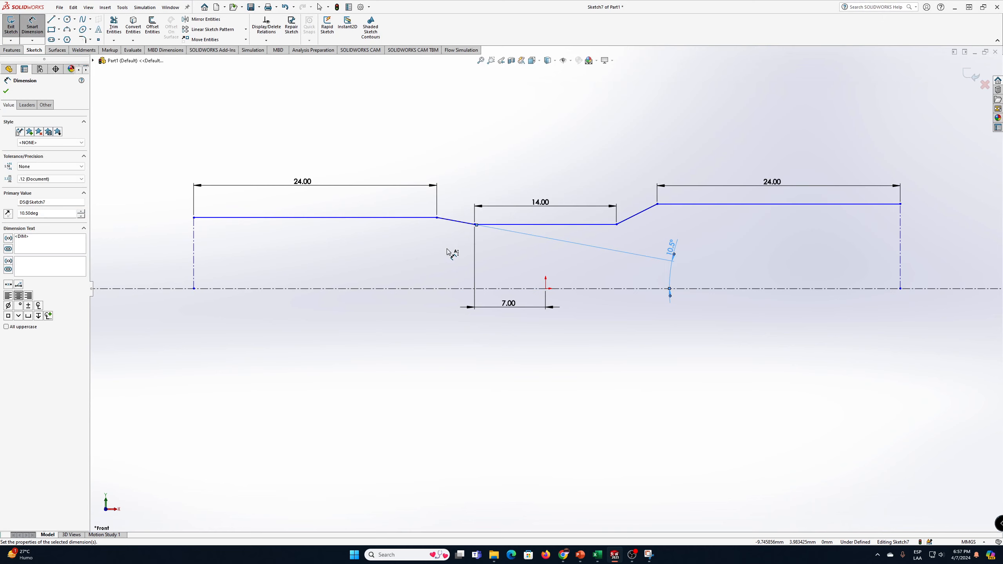
left_click_drag(673, 270, 431, 276)
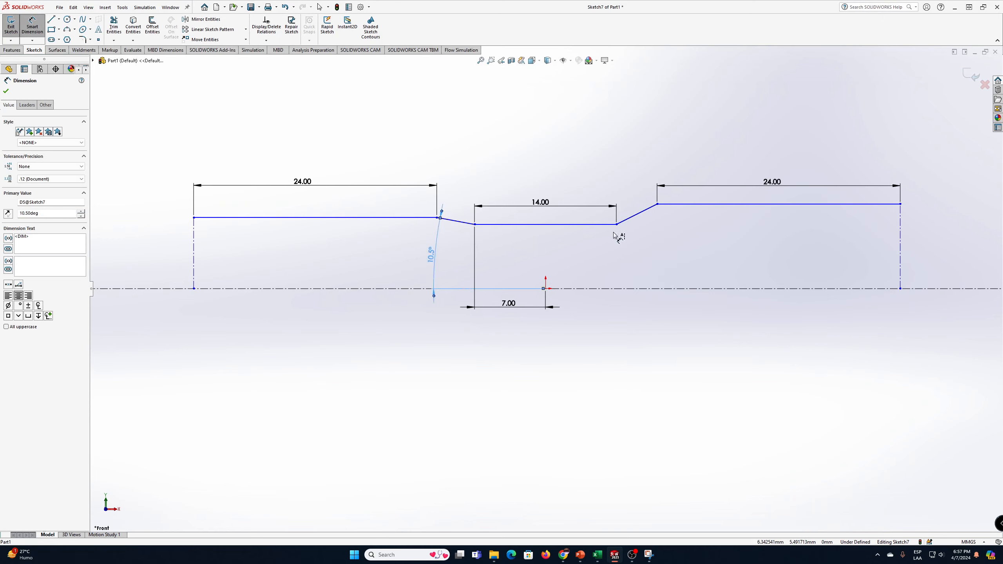
Dimension the angle between the right sloped line and the horizontal centerline as 7°, and place the dimension beside that slope
left_click(645, 288)
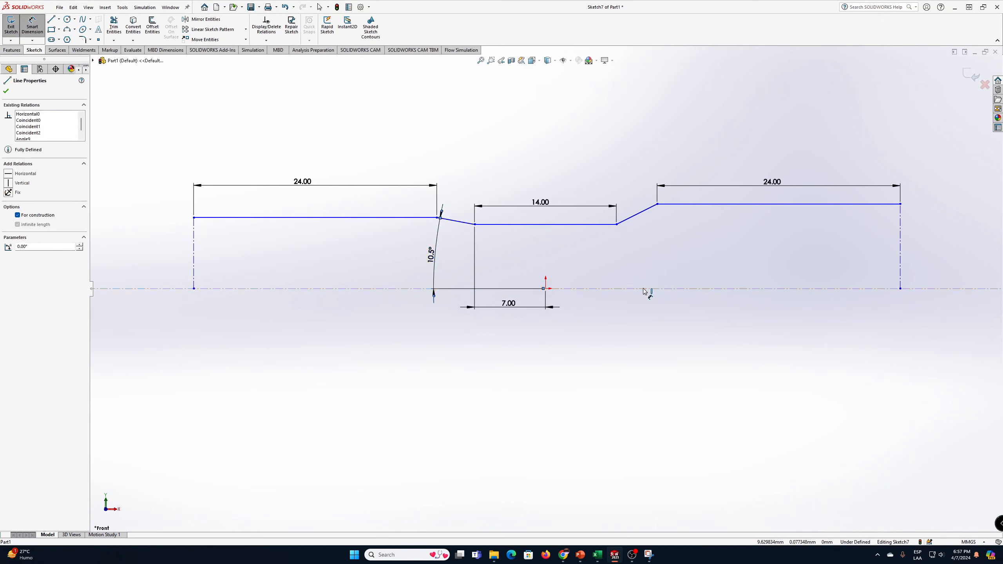
left_click(636, 221)
left_click(661, 251)
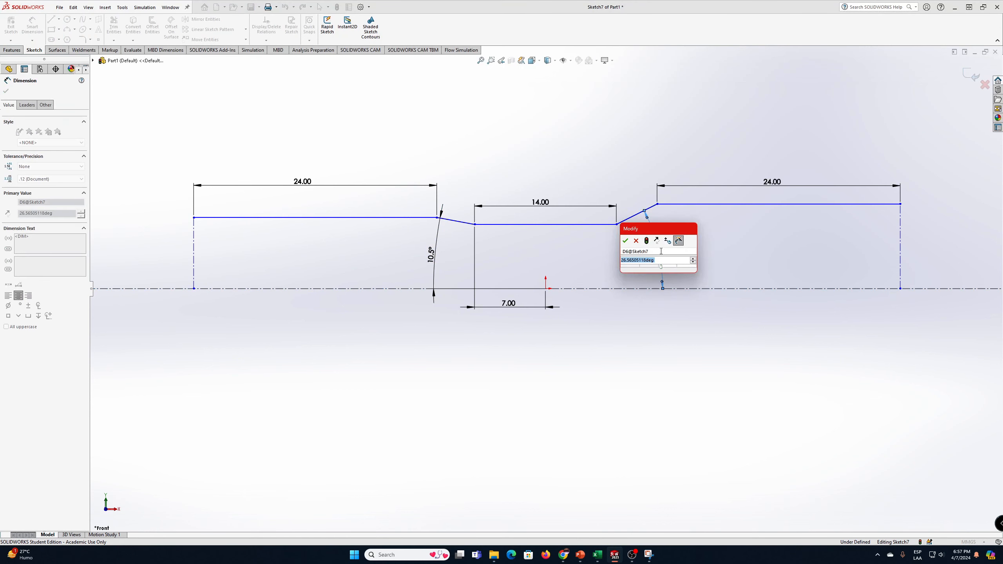
type("7")
key("Return")
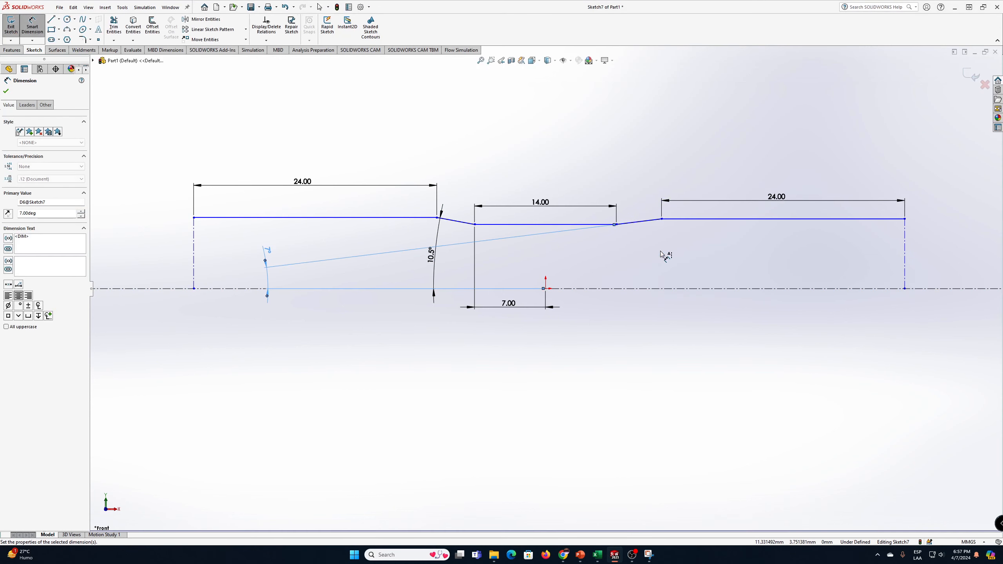
left_click_drag(268, 275, 654, 281)
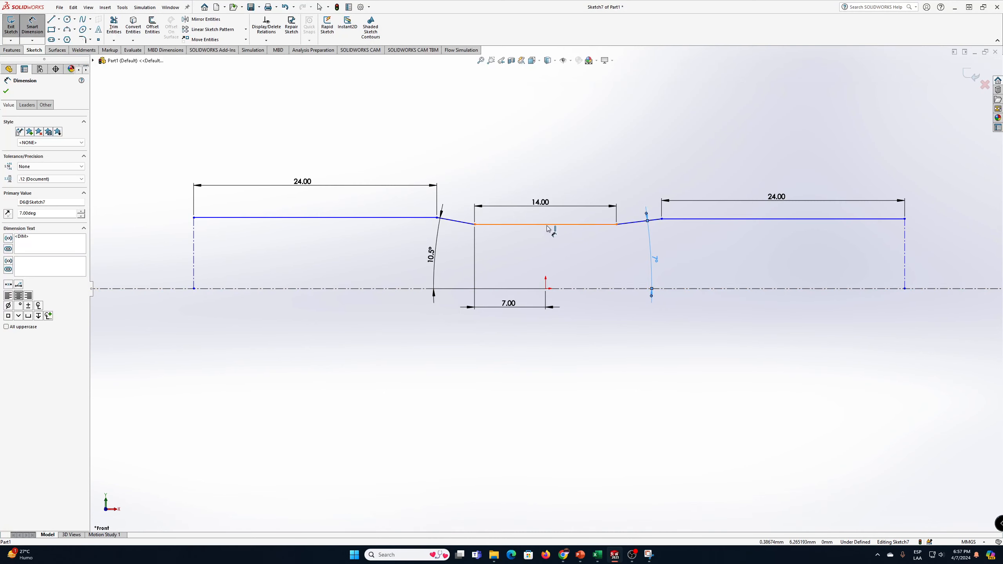
Dimension the vertical distance from the origin to the lower middle horizontal line at 7 mm
left_click(546, 289)
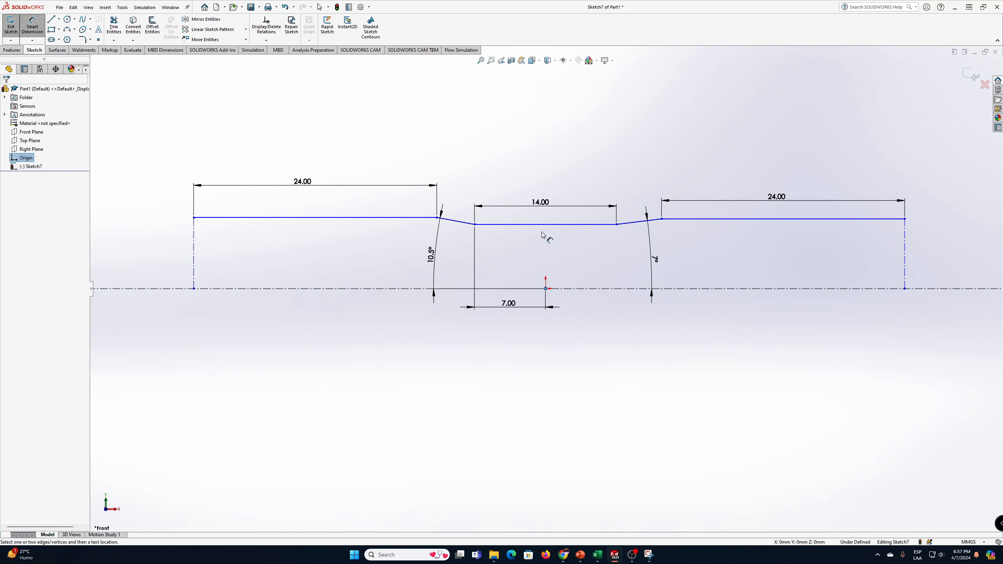
left_click(553, 224)
left_click(565, 261)
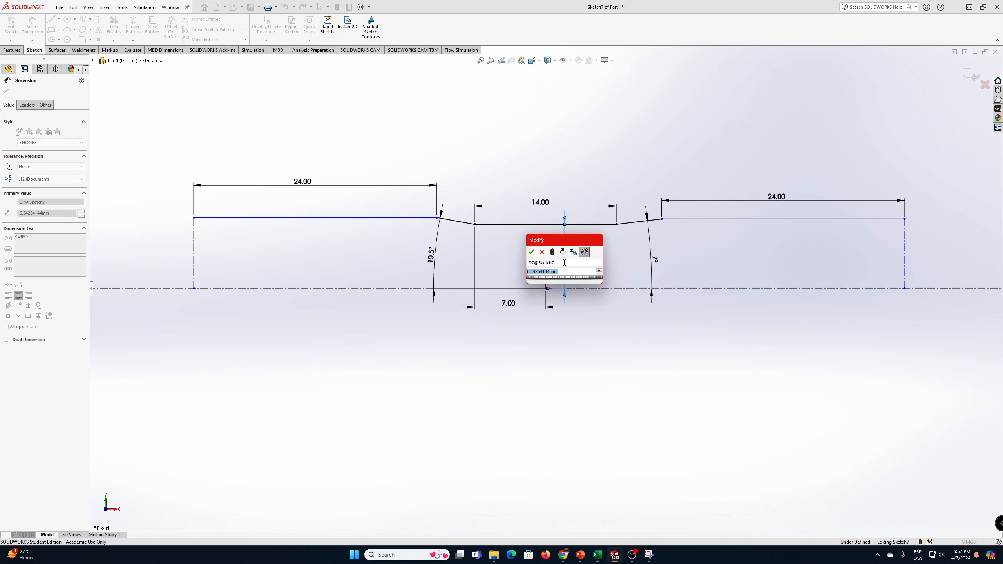
type("7")
key("Return")
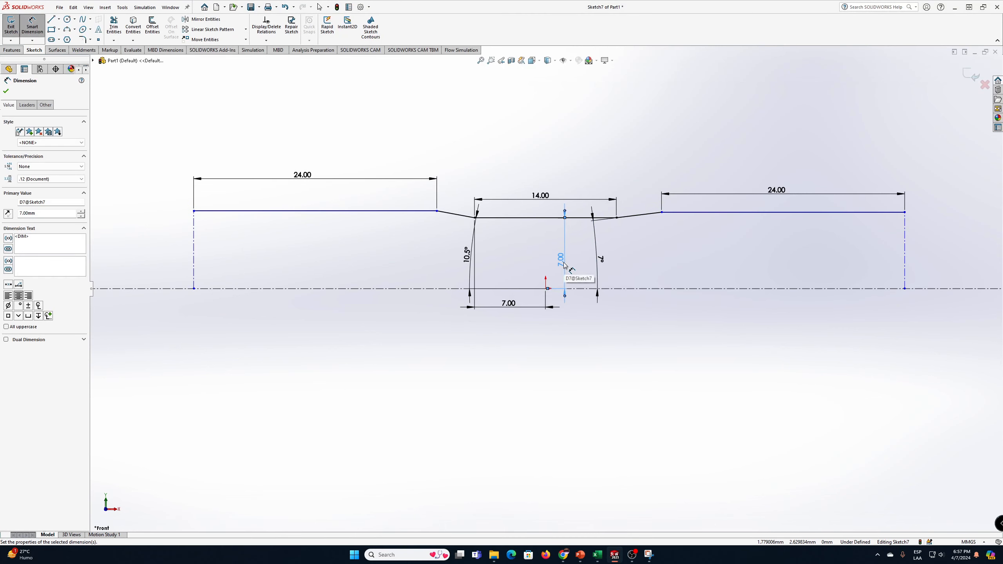
Dimension the vertical construction line at the profile's right end at 12 mm
left_click(905, 243)
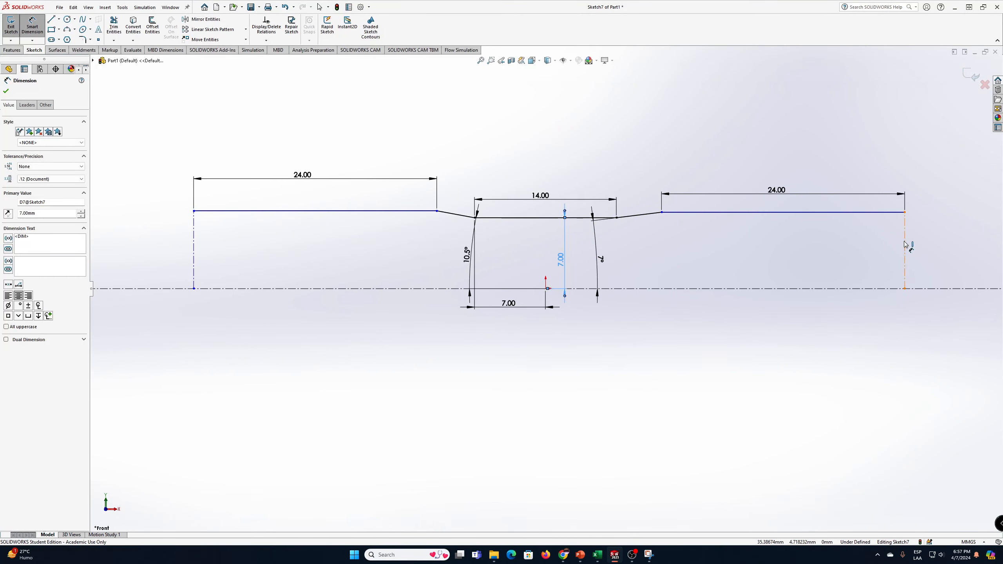
left_click(933, 253)
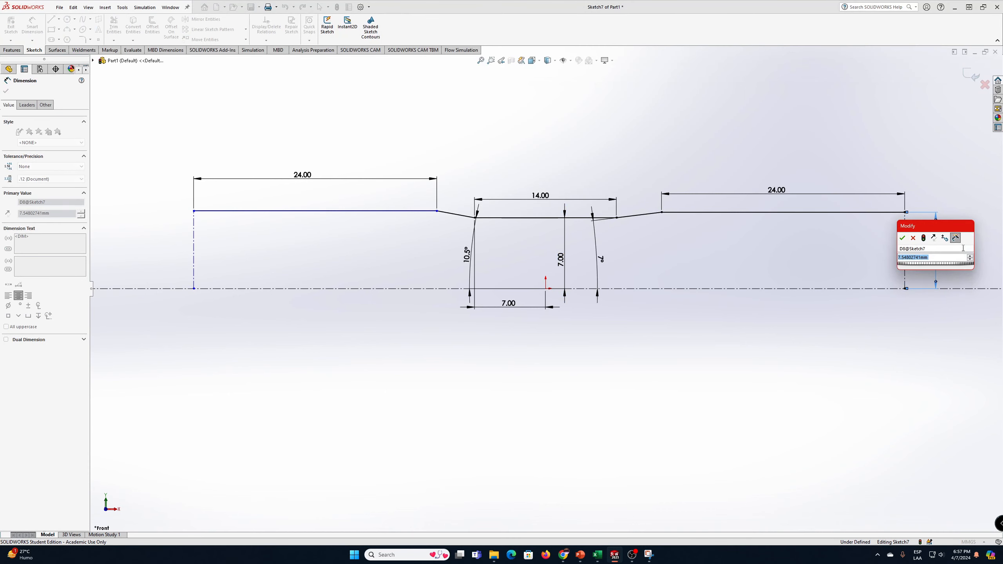
type("12")
key("Return")
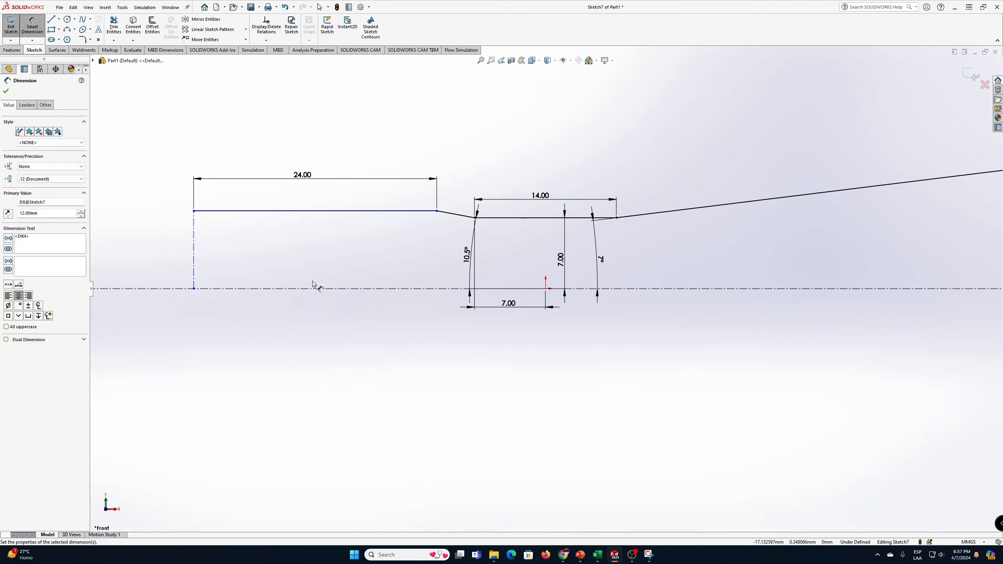
Dimension the vertical construction line at the profile's left end at 12 mm
left_click(193, 249)
left_click(171, 250)
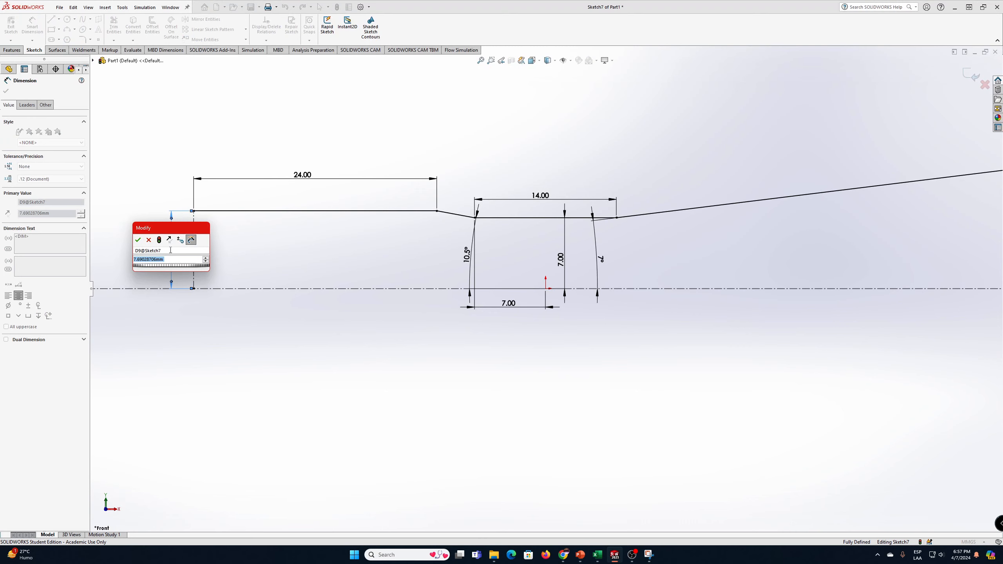
type("12")
key("Return")
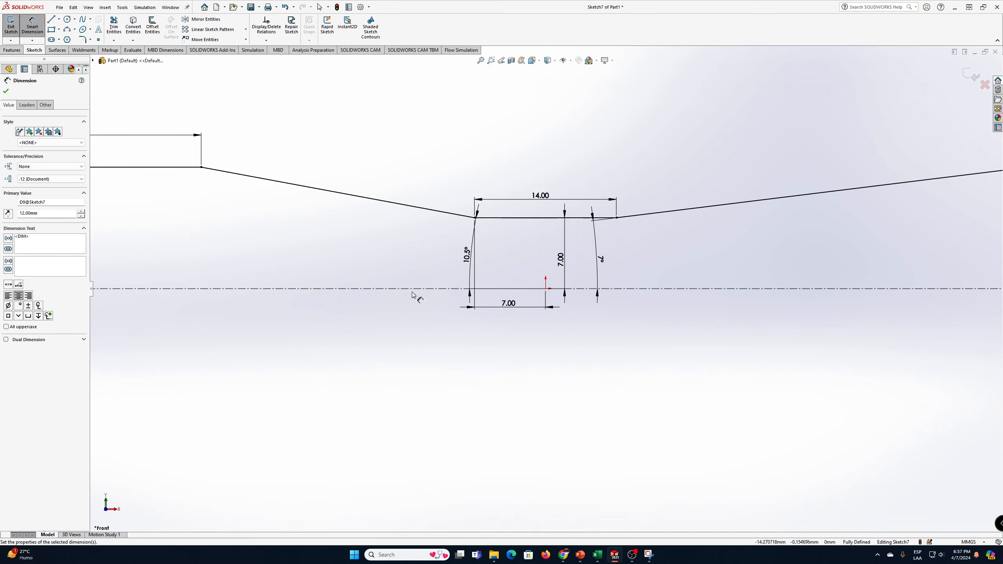
Spread the 10.5°, 7°, 14 mm and both 7 mm dimensions apart around the profile, and finish dimensioning
scroll(505, 305, "down", 4)
scroll(552, 293, "up", 8)
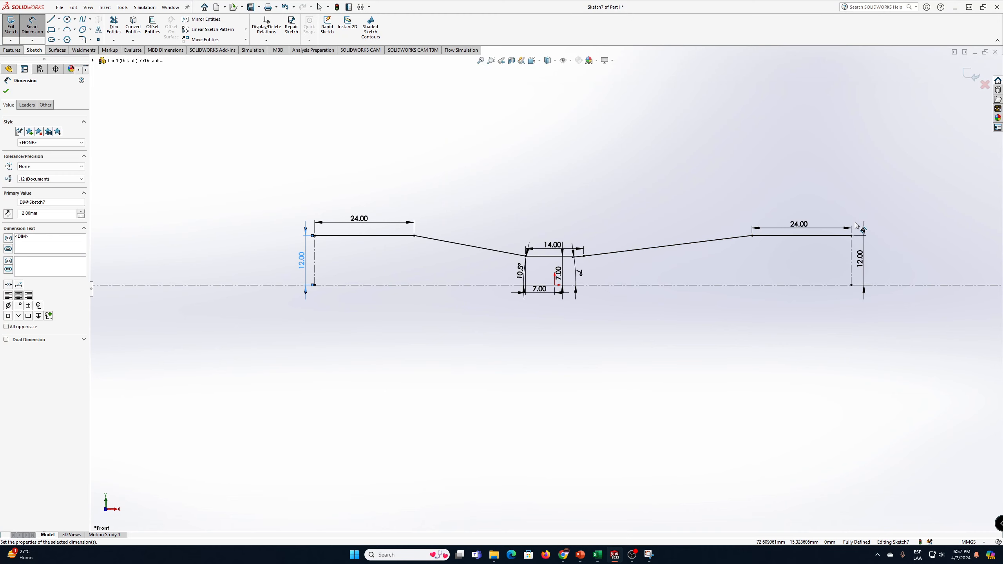
left_click_drag(520, 271, 492, 273)
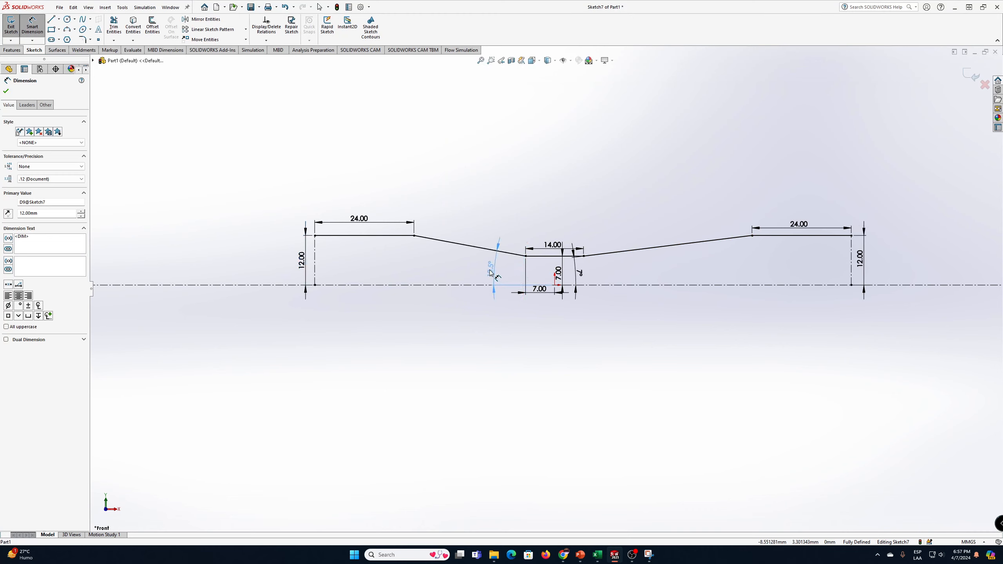
left_click_drag(575, 277, 721, 280)
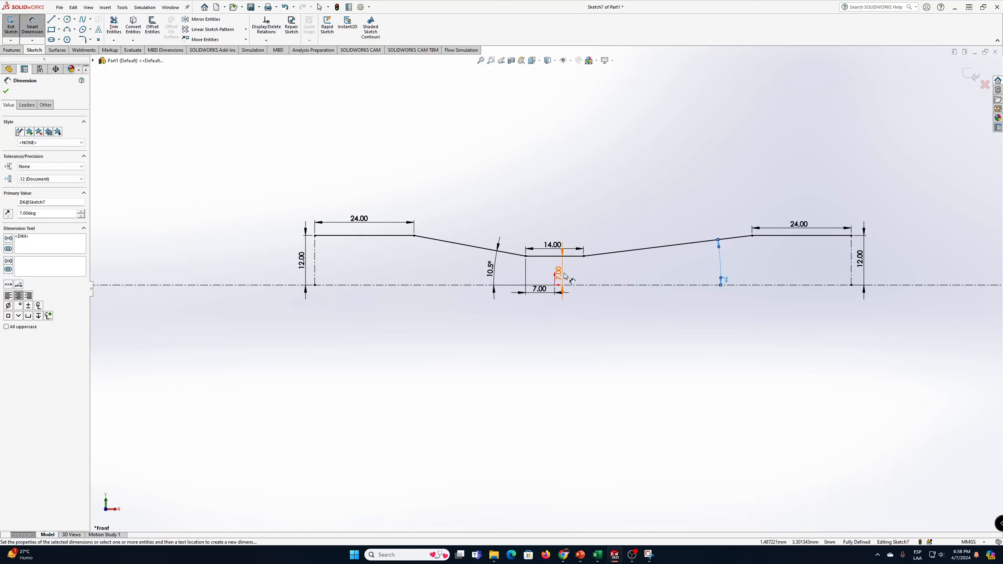
left_click_drag(558, 276, 640, 274)
left_click_drag(539, 289, 542, 312)
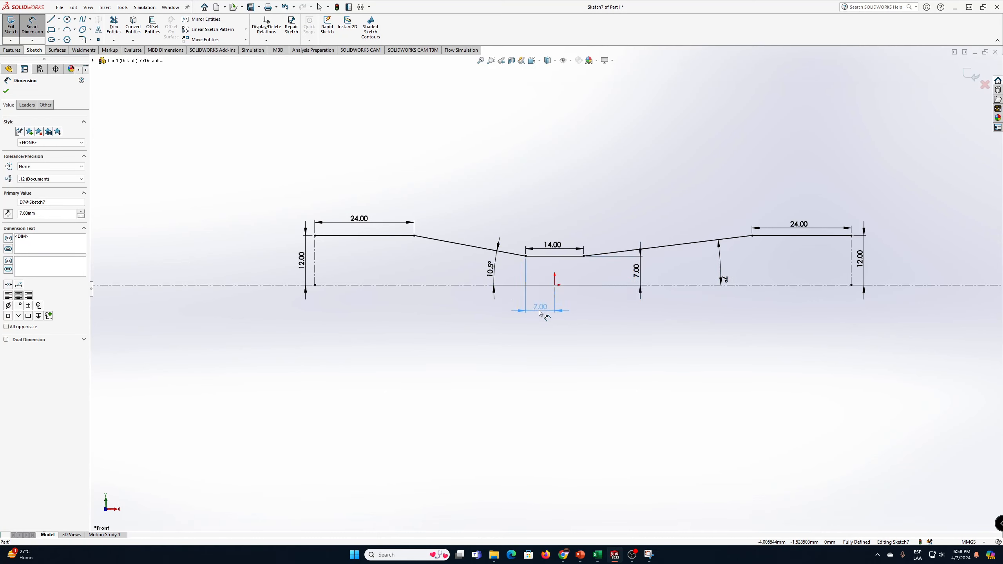
left_click_drag(554, 245, 556, 232)
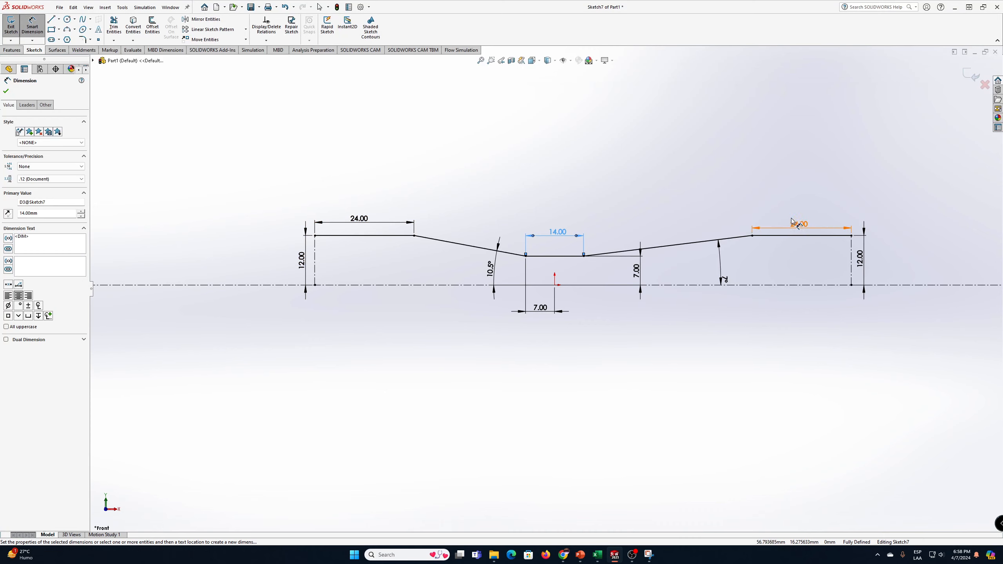
left_click_drag(725, 279, 723, 262)
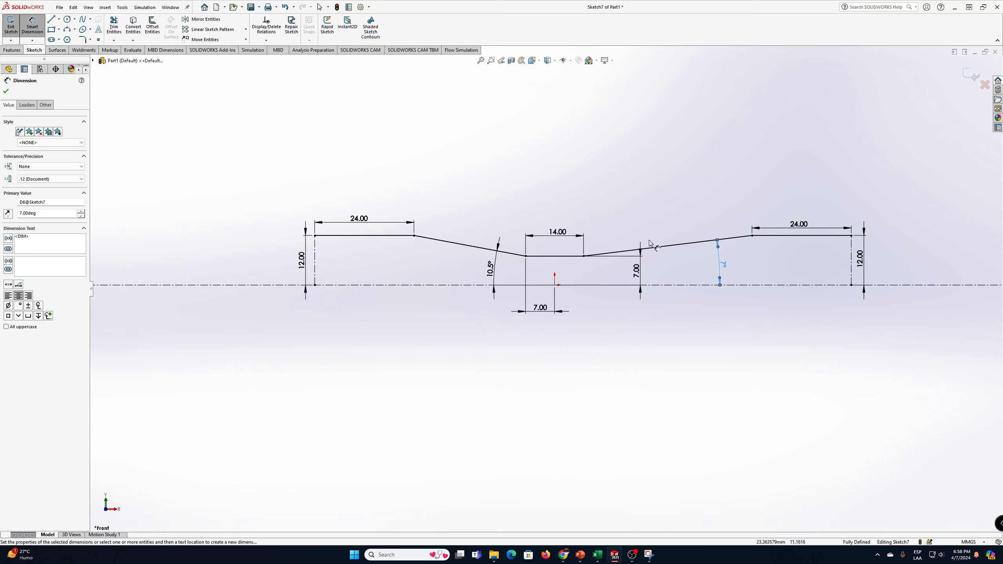
left_click(7, 92)
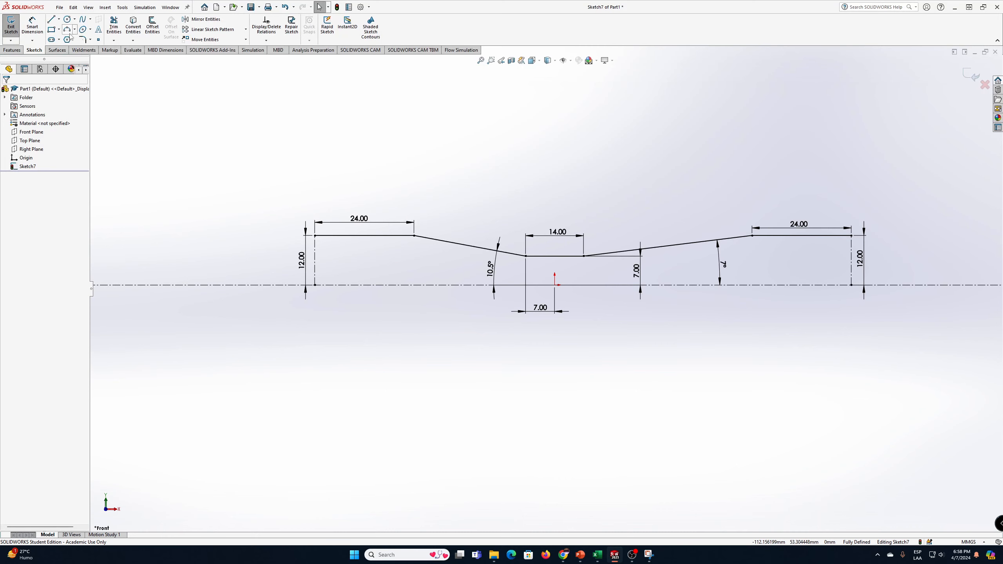
Draw solid vertical lines over the construction lines at both ends, from the upper horizontal lines down to the centerline
left_click(51, 20)
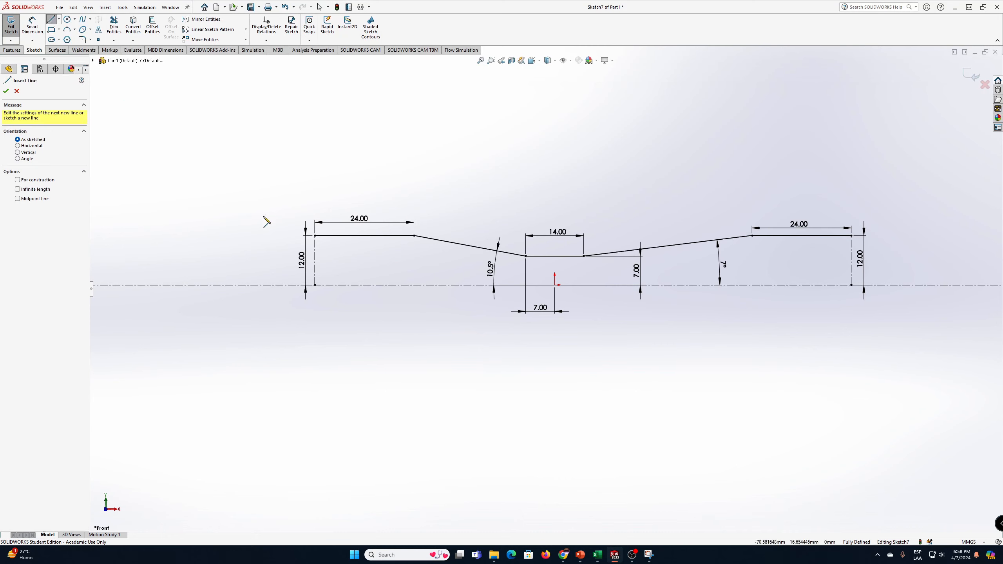
left_click(314, 285)
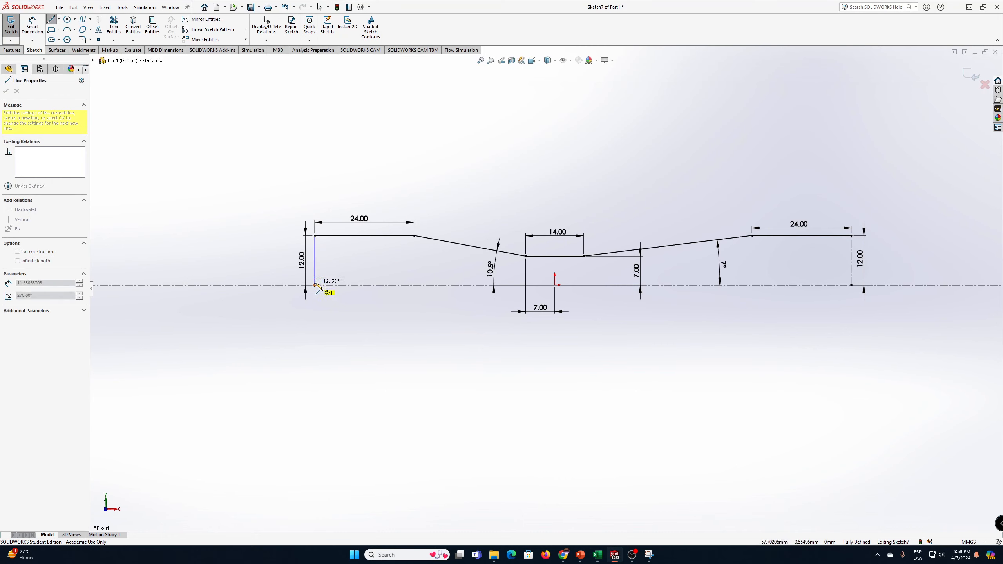
key("Escape")
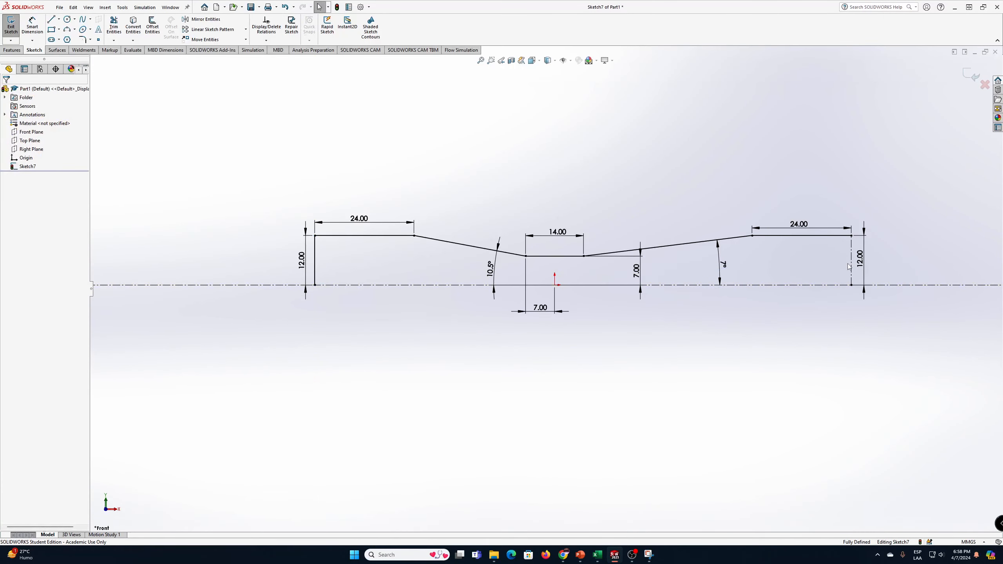
key("Return")
left_click(851, 235)
left_click(851, 285)
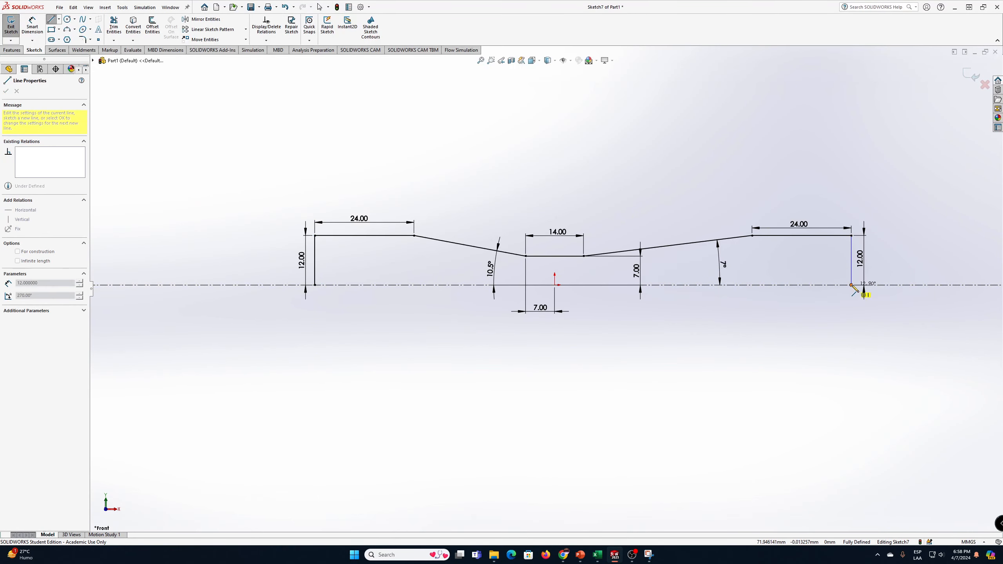
key("Escape")
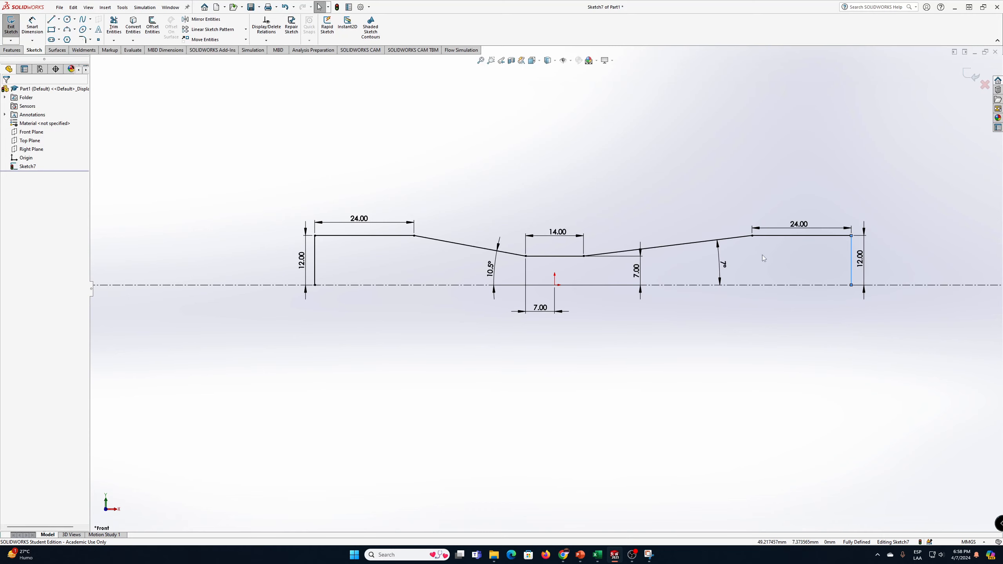
Revolve the profile 360° about the horizontal centerline with the sketch closed automatically, and orient the solid to the front view
left_click(12, 50)
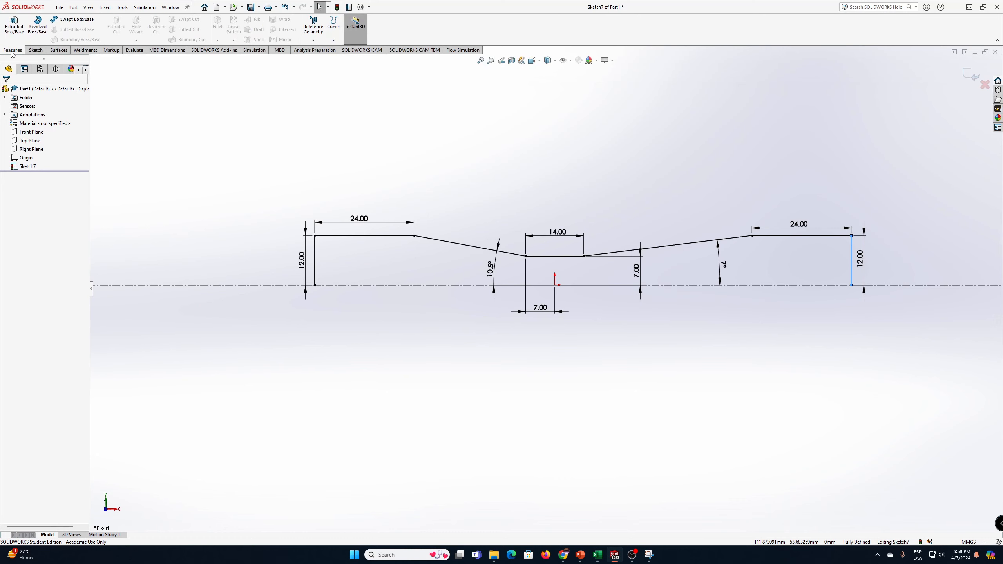
left_click(38, 35)
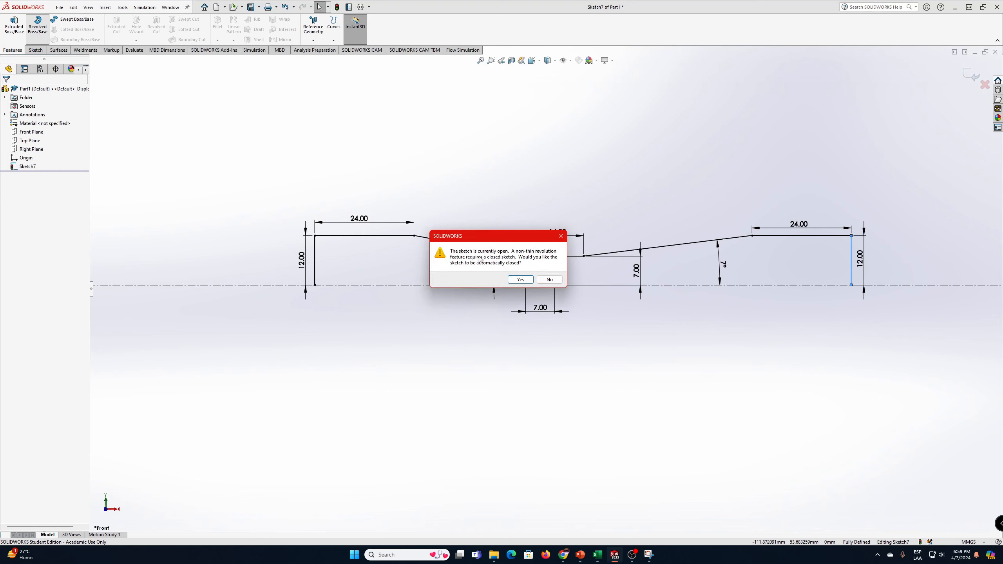
left_click(519, 280)
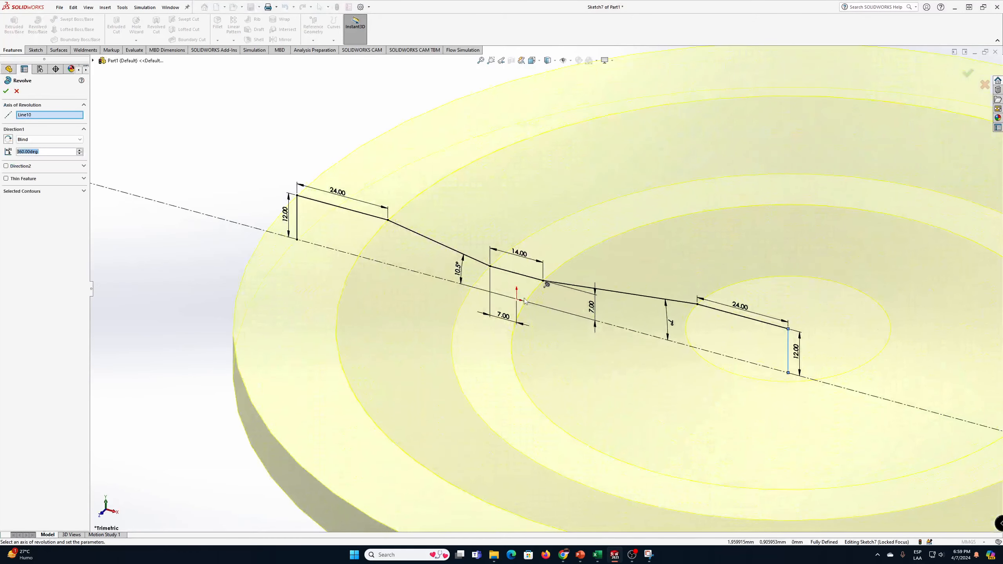
left_click(52, 116)
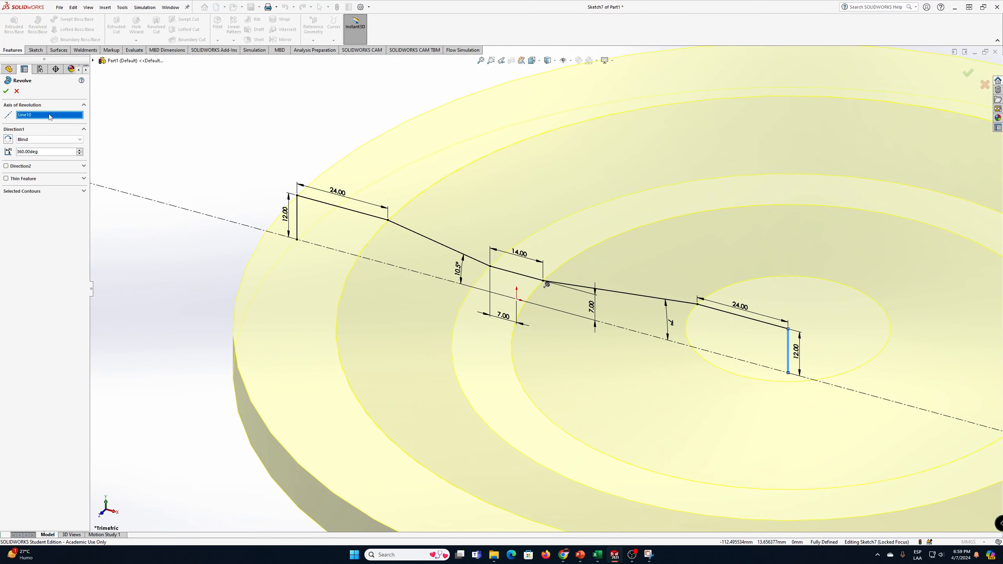
key("Delete")
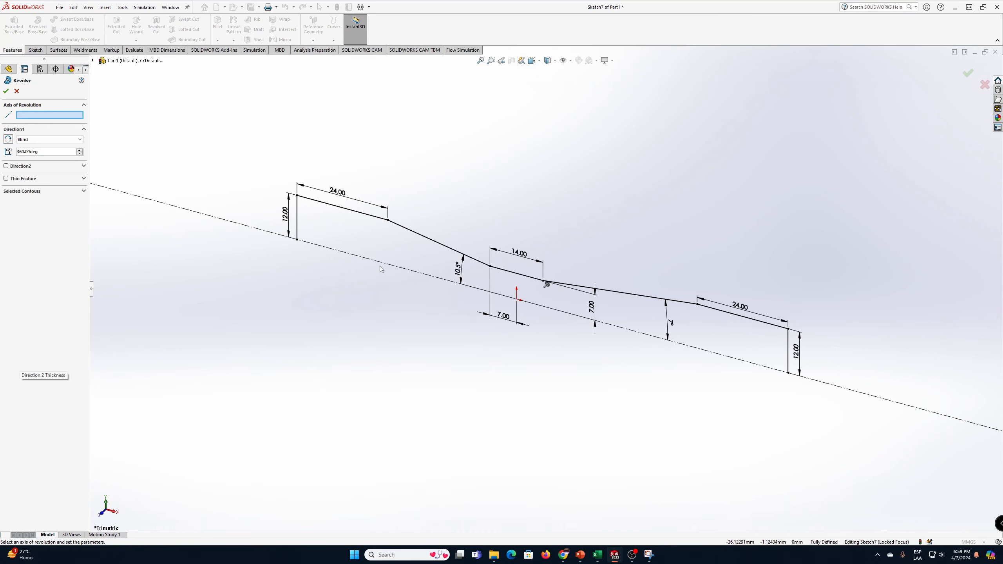
left_click(370, 260)
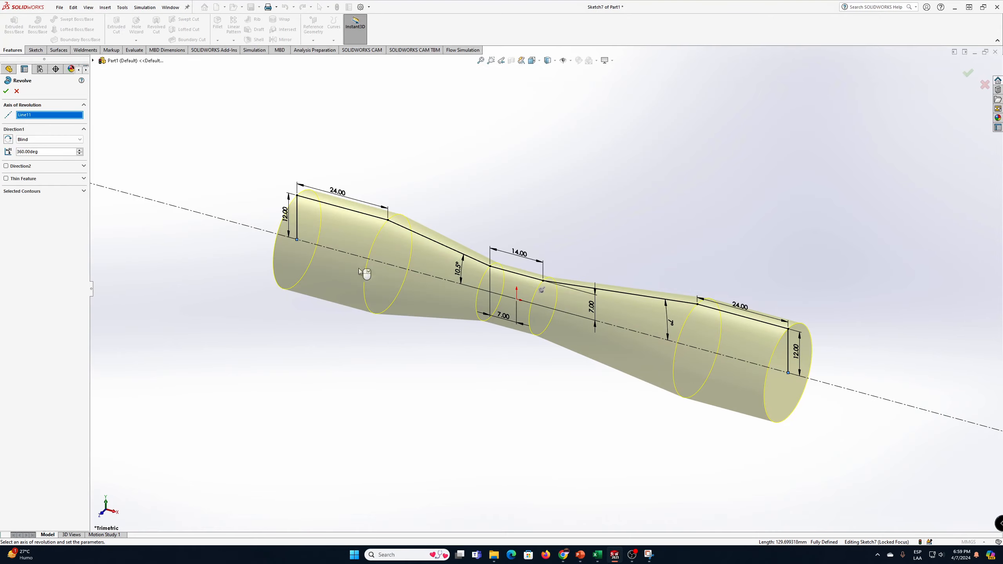
middle_click_drag(343, 363, 419, 371)
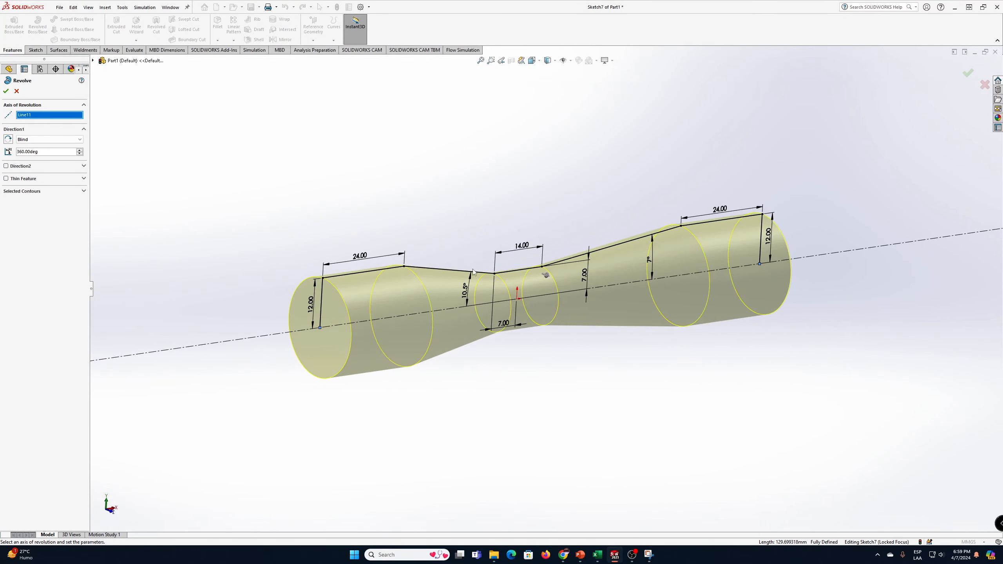
mouse_move(515, 376)
middle_mouse_down()
mouse_move(502, 357)
mouse_move(488, 366)
mouse_move(497, 372)
middle_mouse_up()
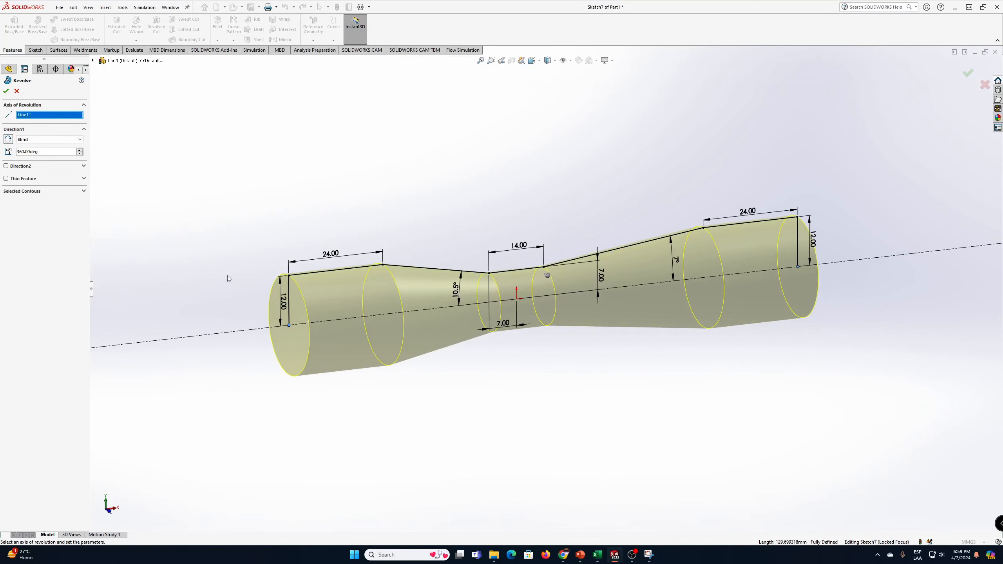
left_click(5, 92)
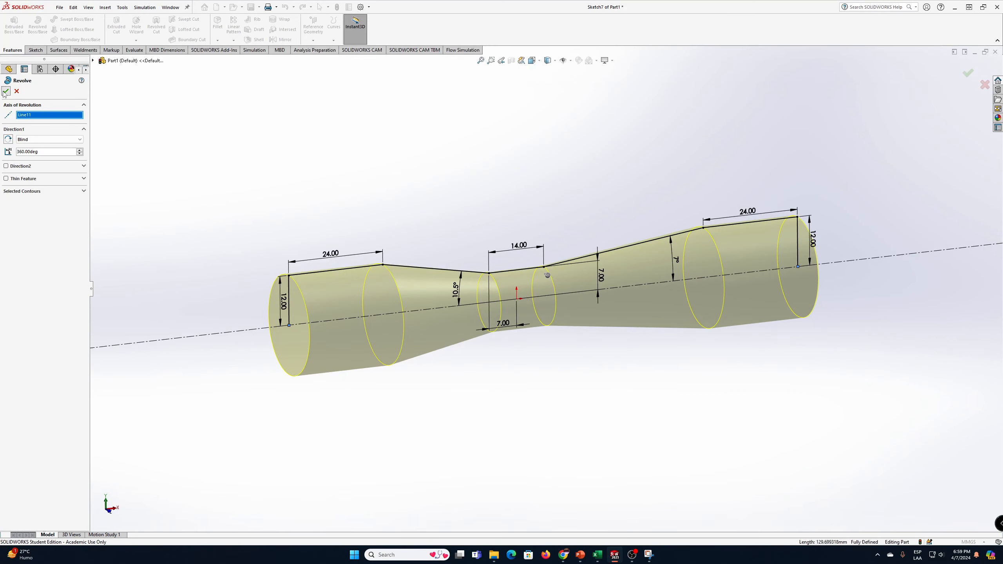
middle_click_drag(595, 438, 559, 431)
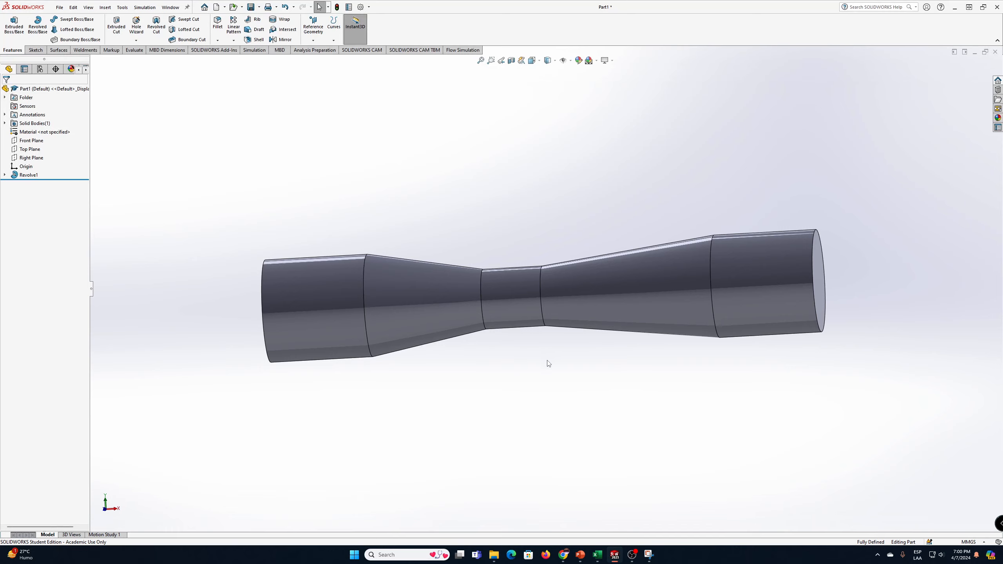
left_click(110, 512)
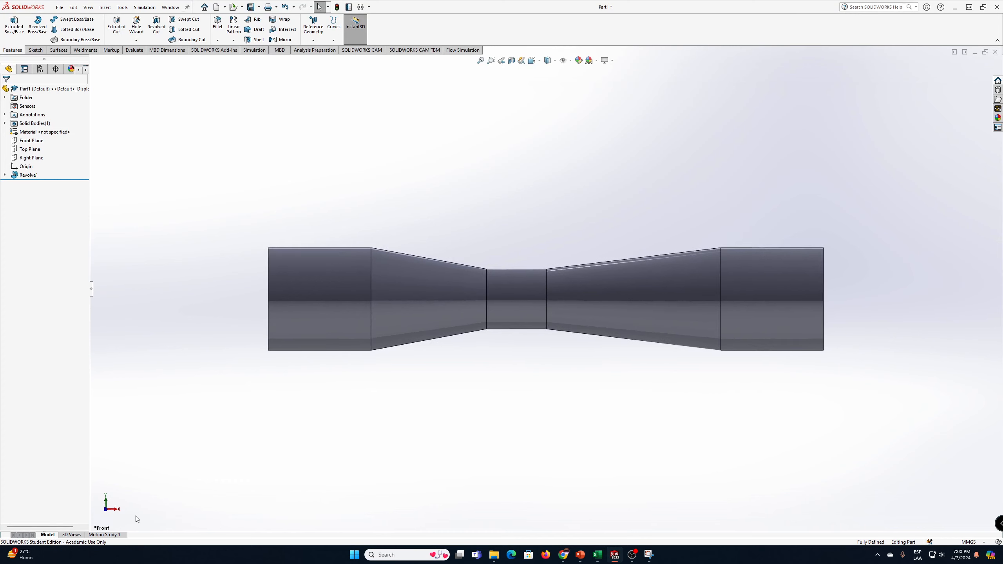
Start a sketch on the Top Plane and draw a circle about 4.7 mm in diameter centered on the origin
left_click(32, 150)
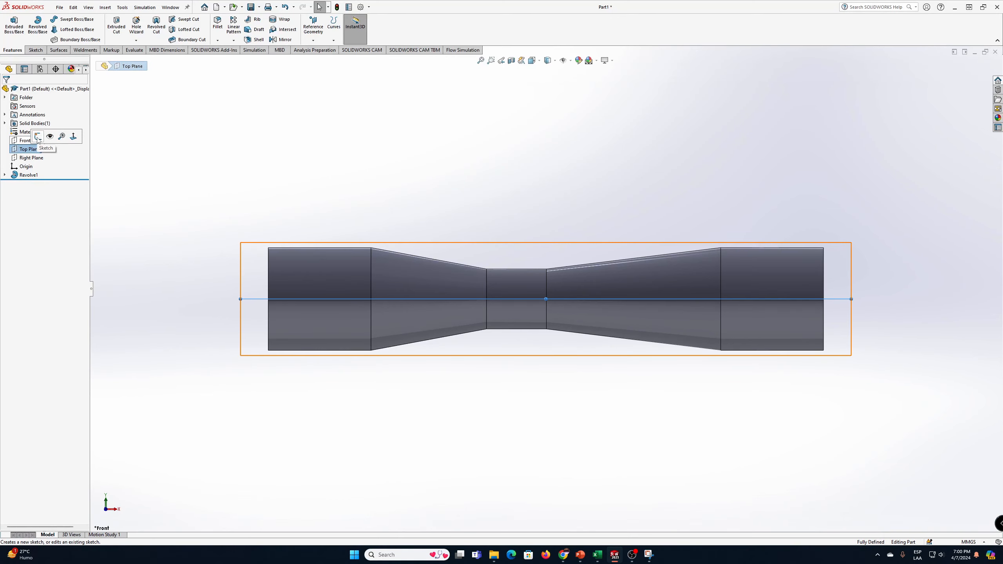
left_click(38, 138)
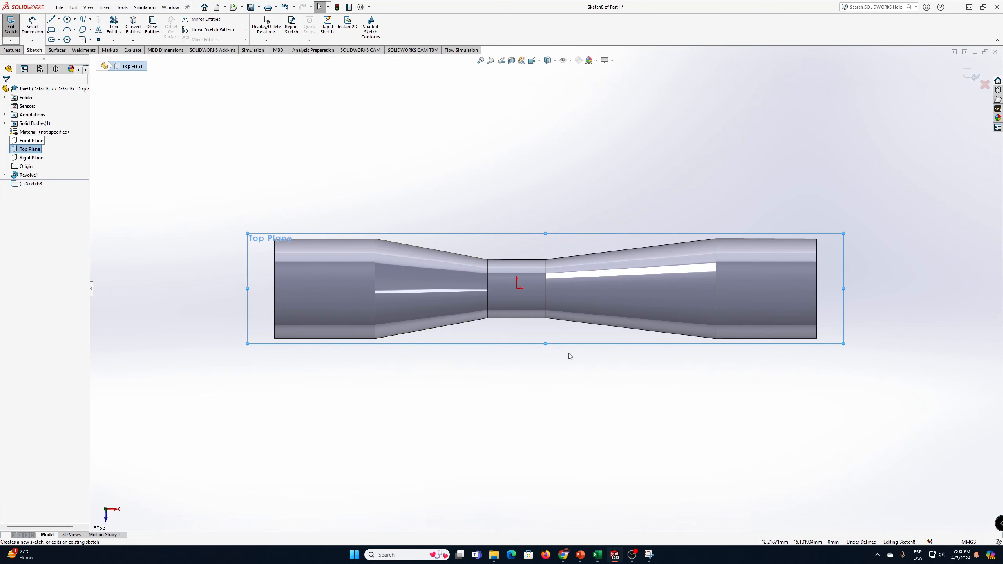
left_click(67, 19)
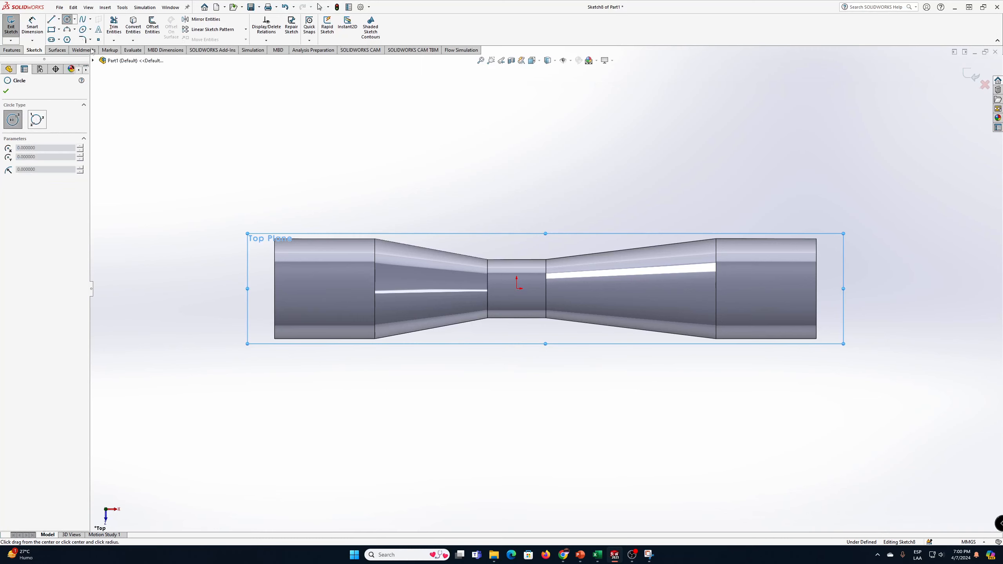
left_click(517, 288)
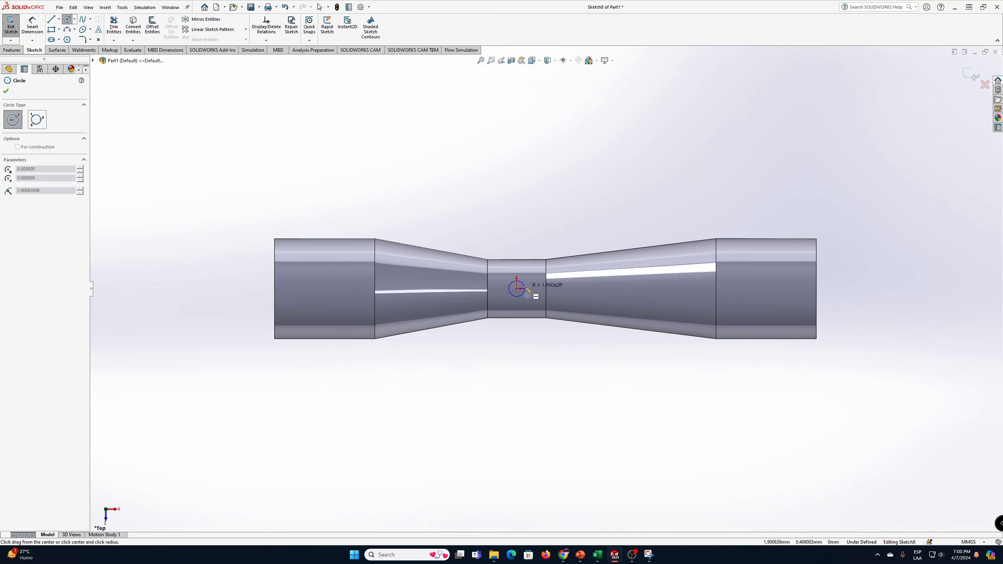
left_click(527, 289)
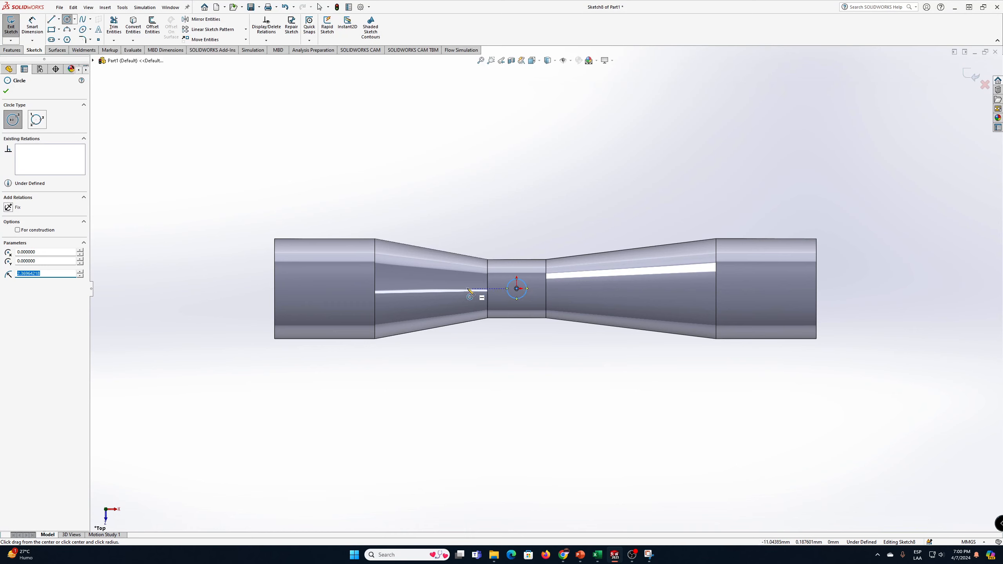
Draw a second circle with a 2 mm radius on the wide inlet section, level with the origin
left_click(320, 289)
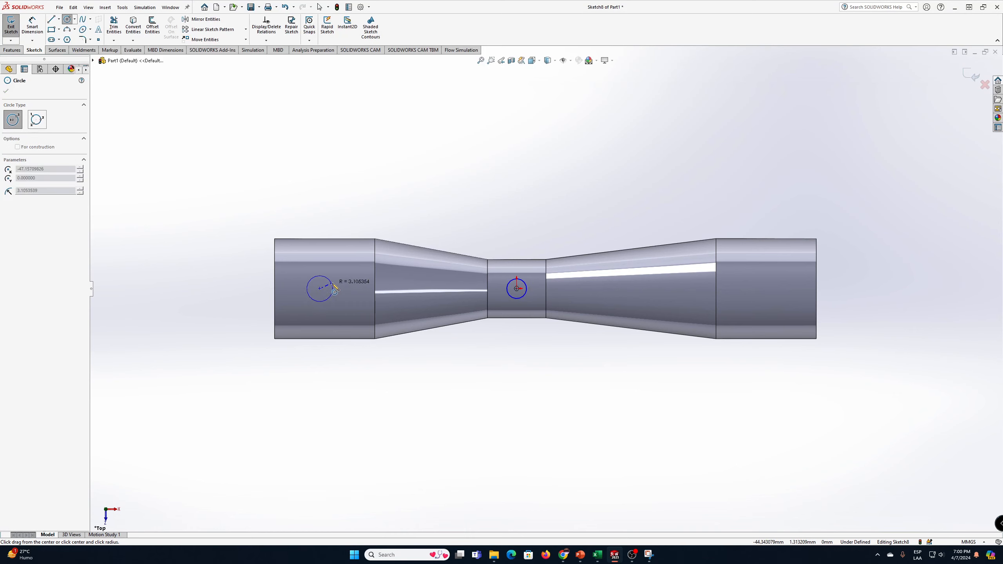
left_click(334, 288)
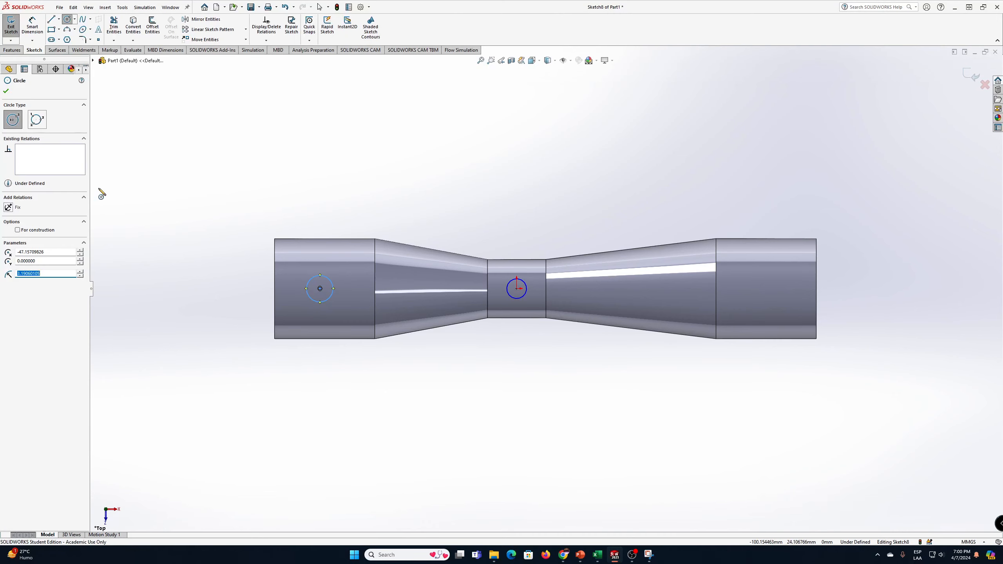
type("2")
key("Return")
left_click(6, 90)
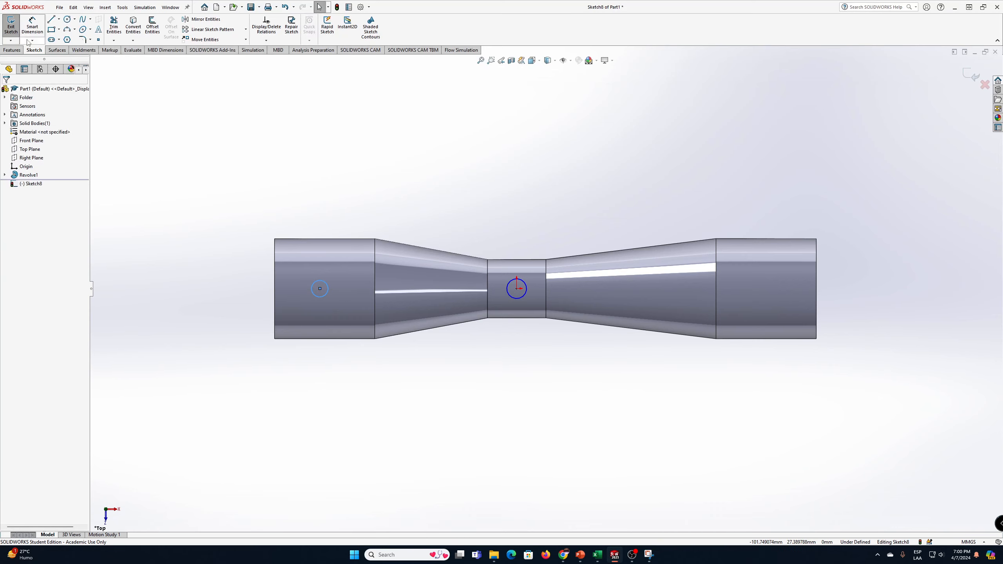
Dimension the diameters of the inlet circle and the throat circle at 4 mm each
left_click(32, 26)
left_click(326, 295)
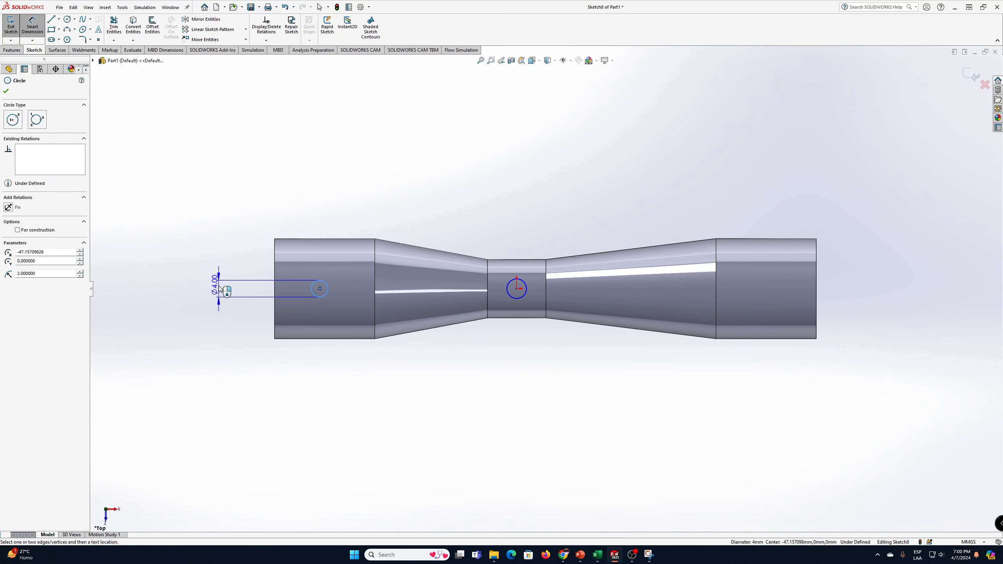
left_click(220, 289)
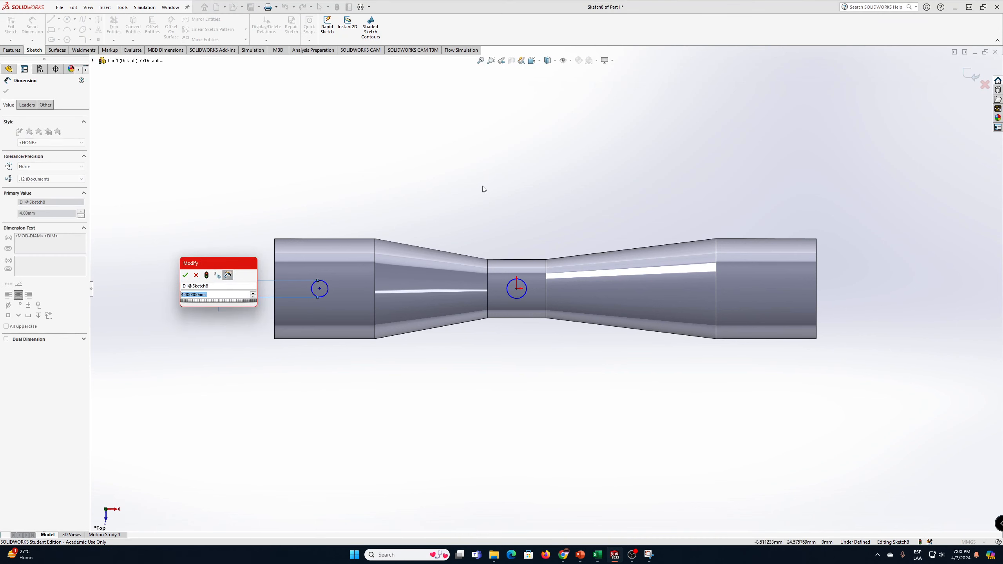
key("Return")
left_click(526, 292)
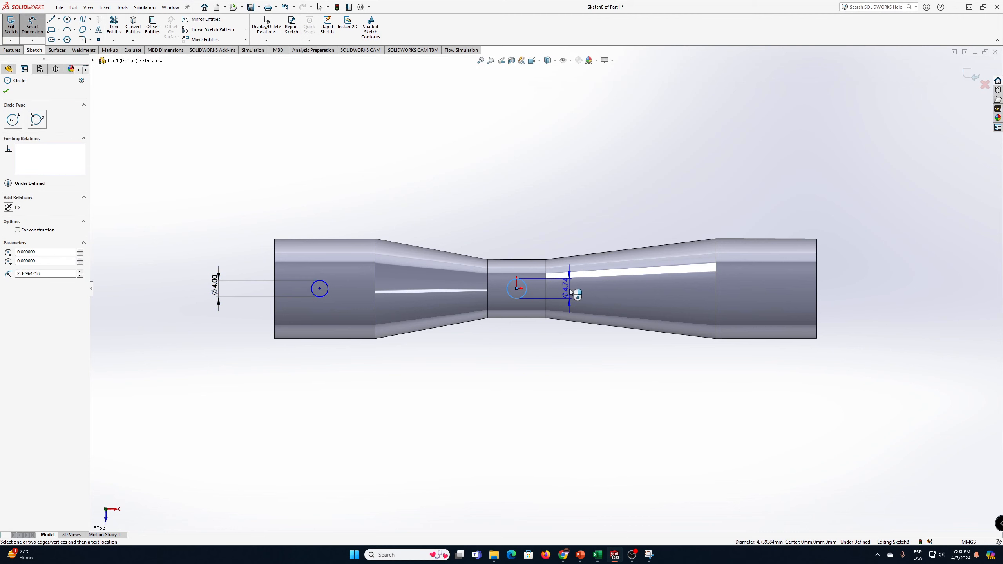
left_click(571, 290)
type("4")
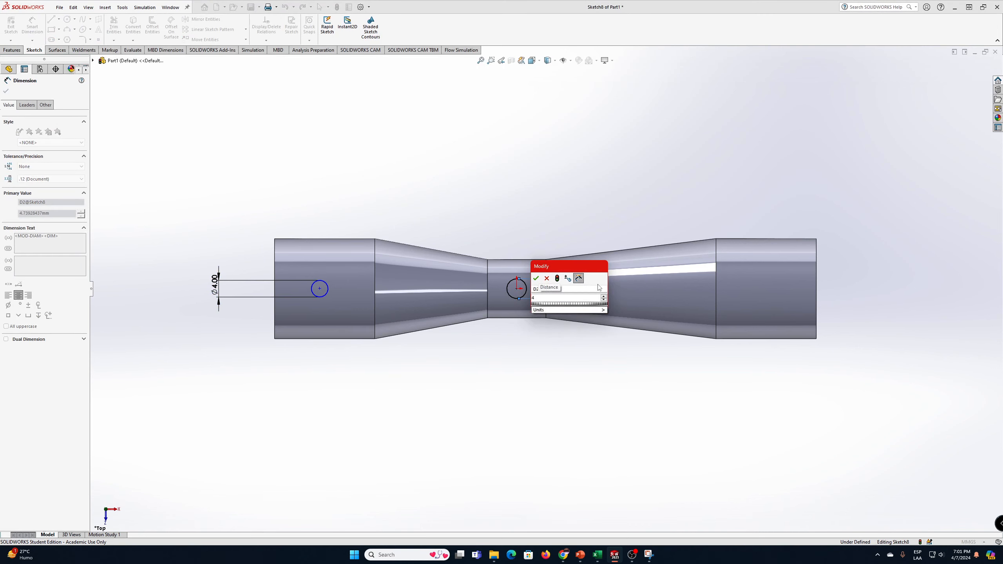
key("Return")
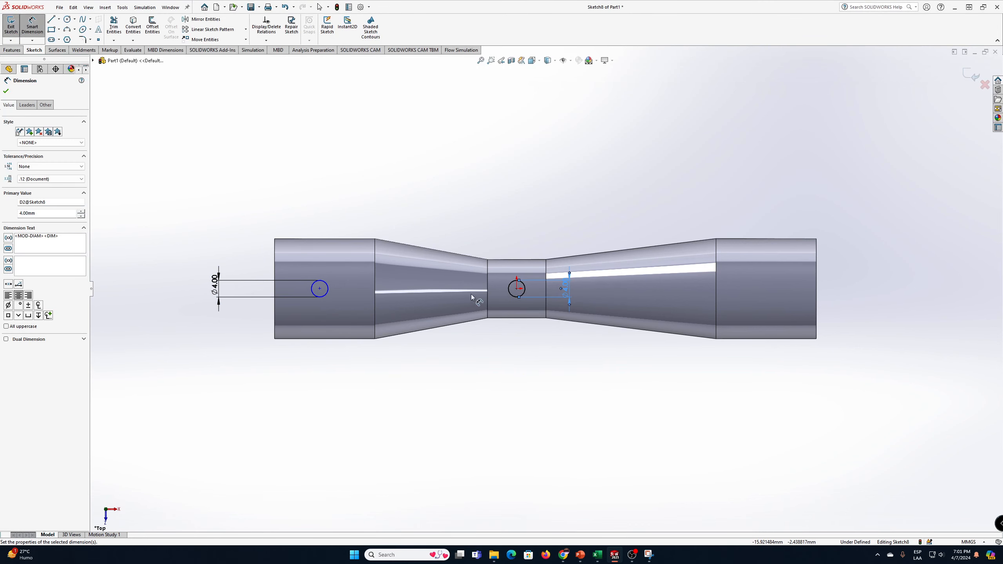
Dimension the distance between the two circle centers at 46 mm, and finish dimensioning
left_click(517, 289)
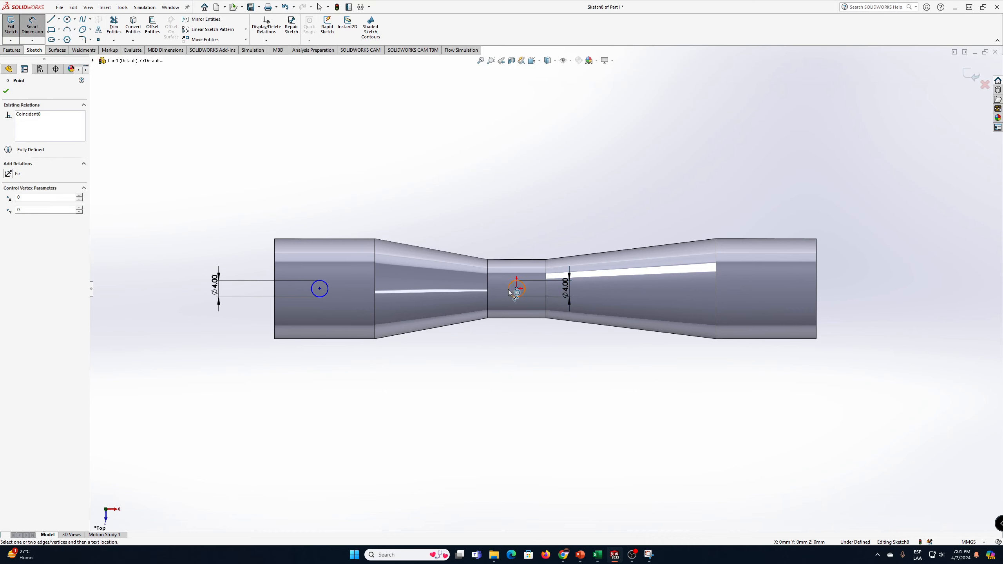
left_click(321, 289)
left_click(410, 207)
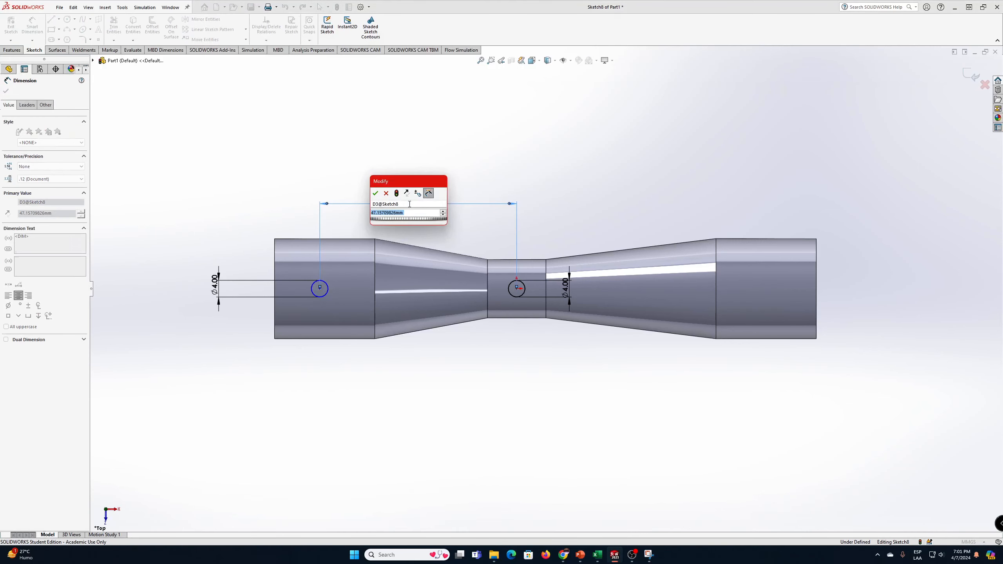
type("46")
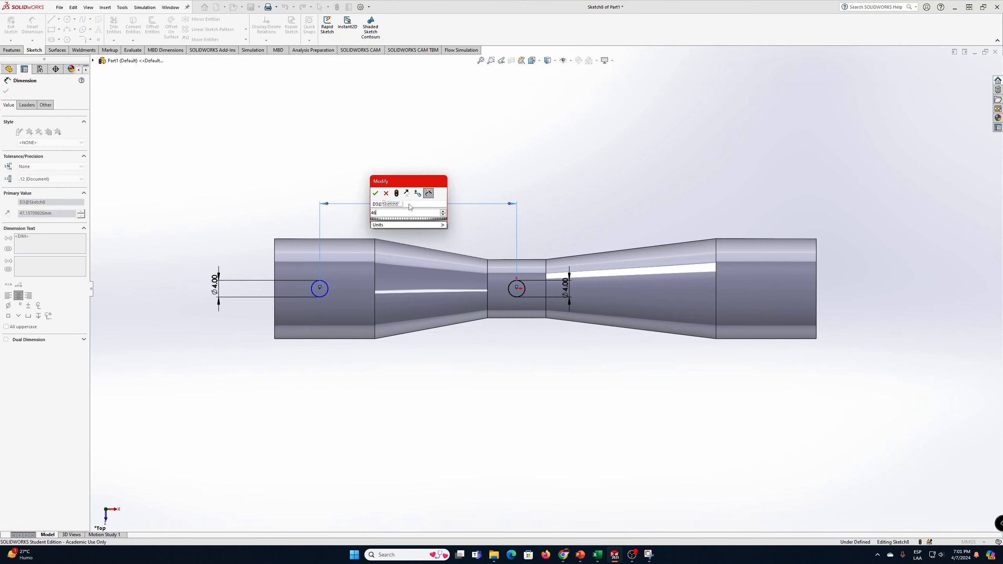
key("Return")
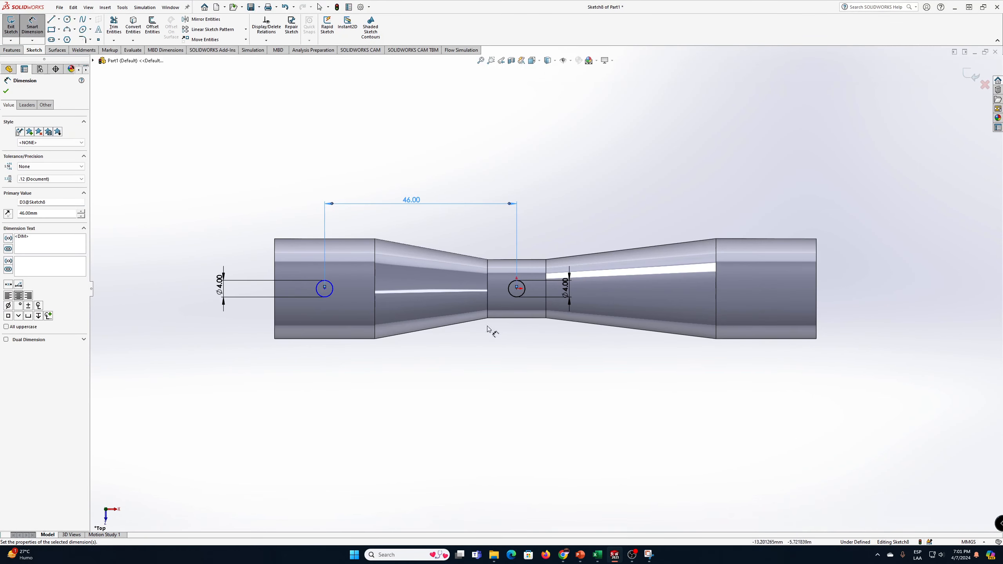
middle_click_drag(525, 370, 551, 242)
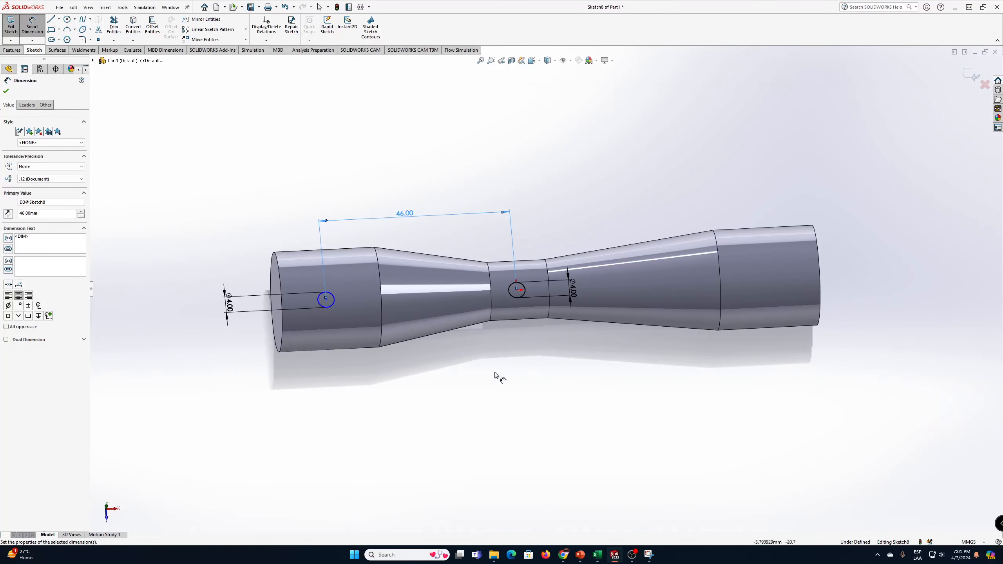
left_click(6, 91)
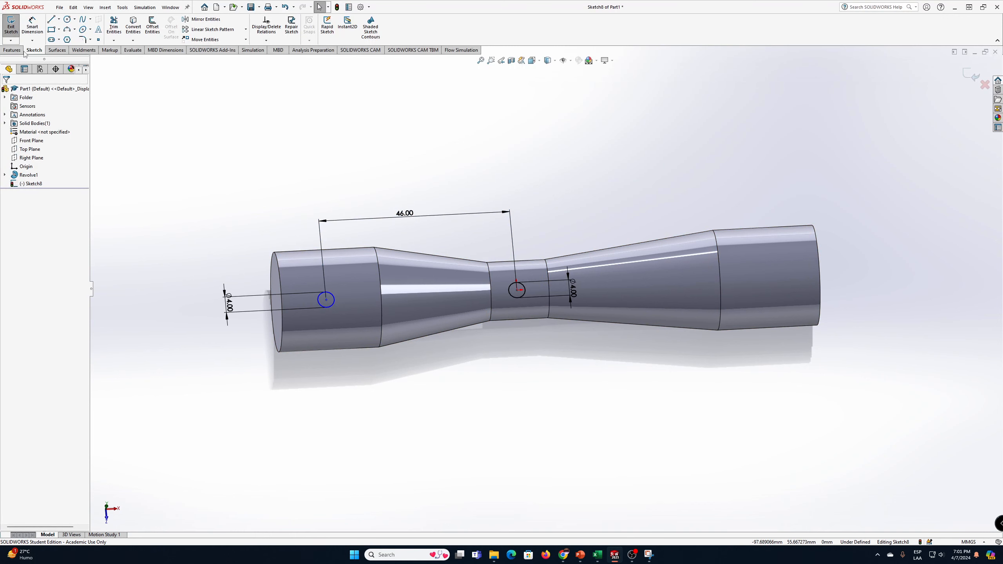
Extrude both circles 15 mm blind in the reversed, downward direction, merged with the venturi body
middle_click_drag(398, 316, 479, 276)
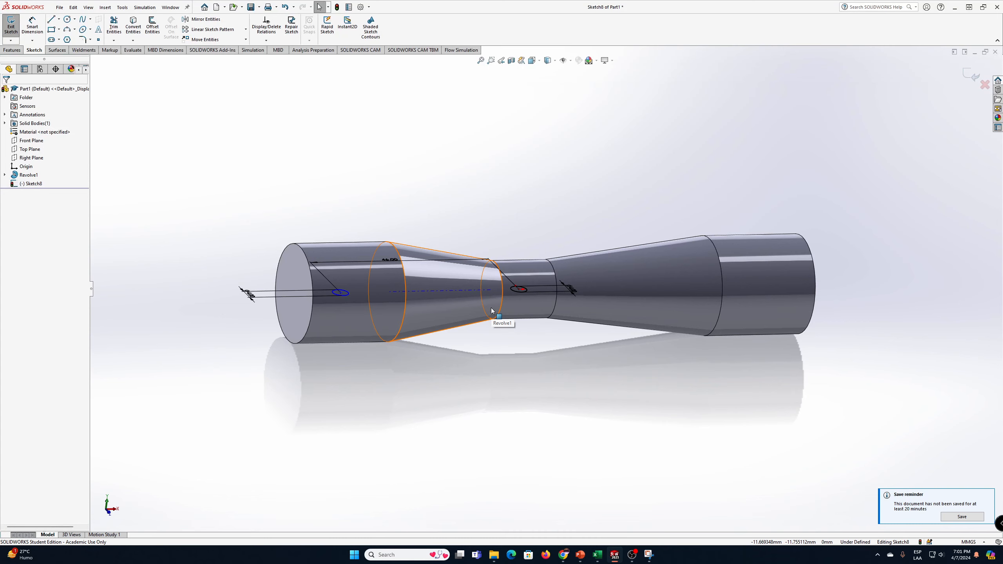
left_click(11, 50)
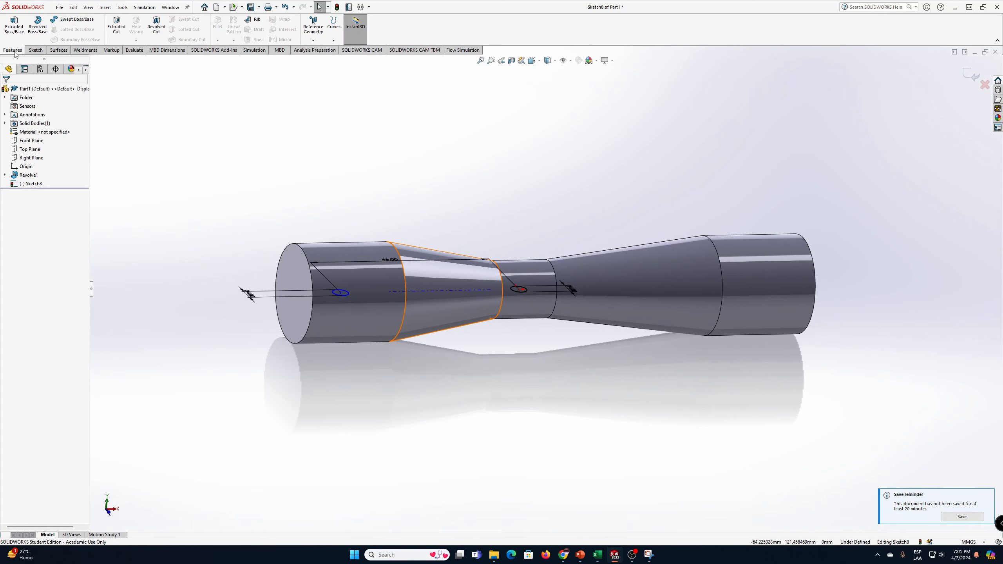
key("ctrl+1")
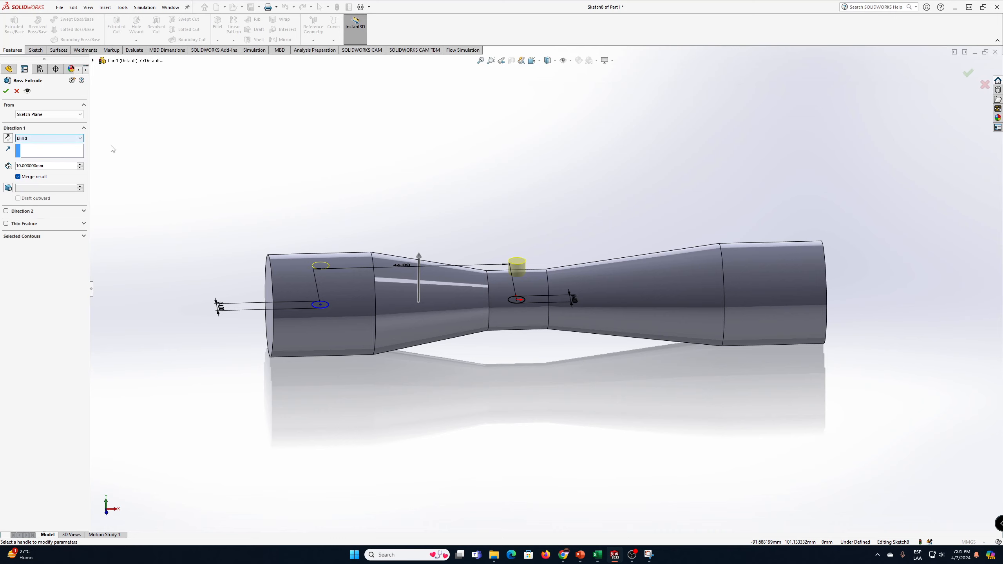
left_click(8, 138)
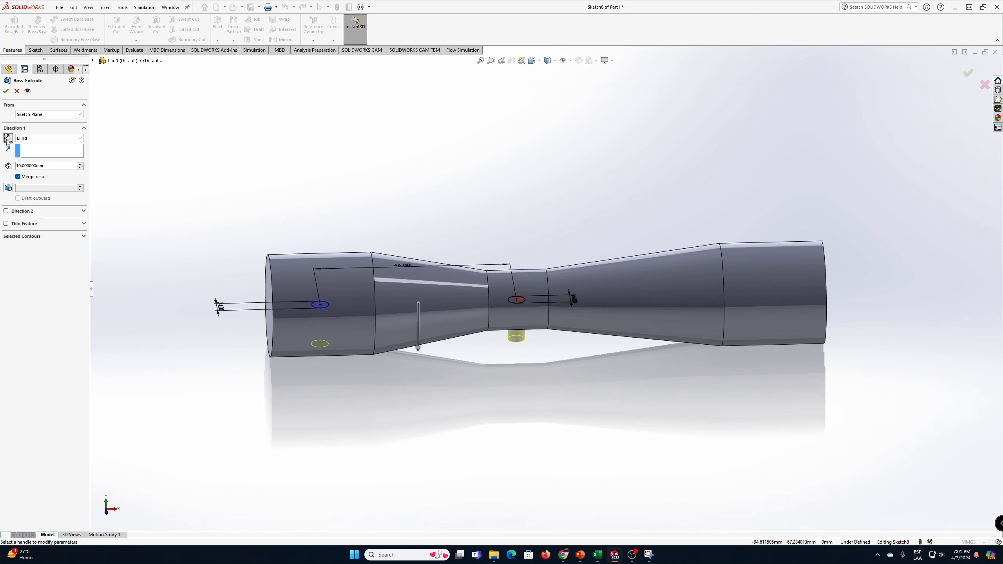
middle_click_drag(472, 445, 473, 361)
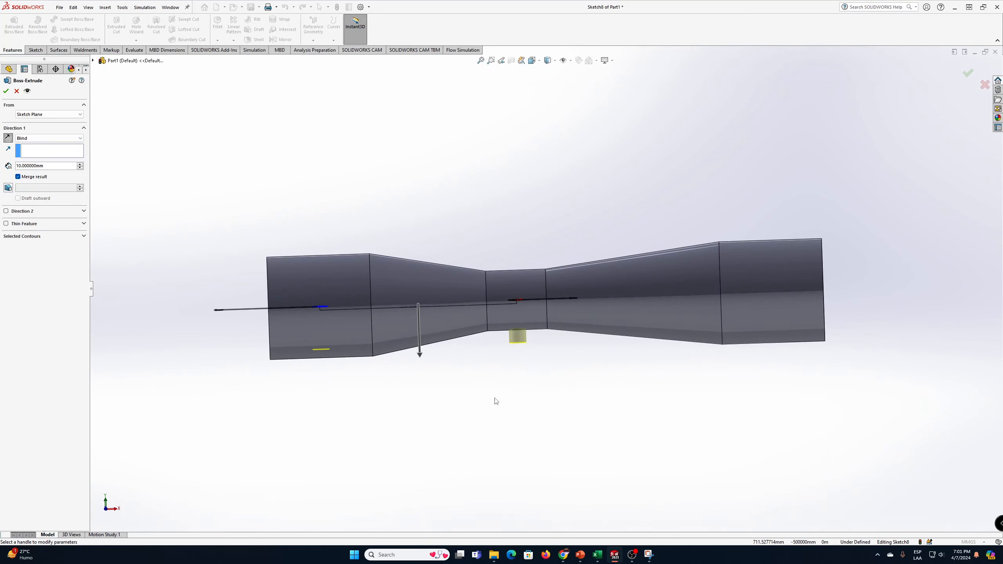
left_click_drag(48, 168, 1, 166)
type("15")
key("Return")
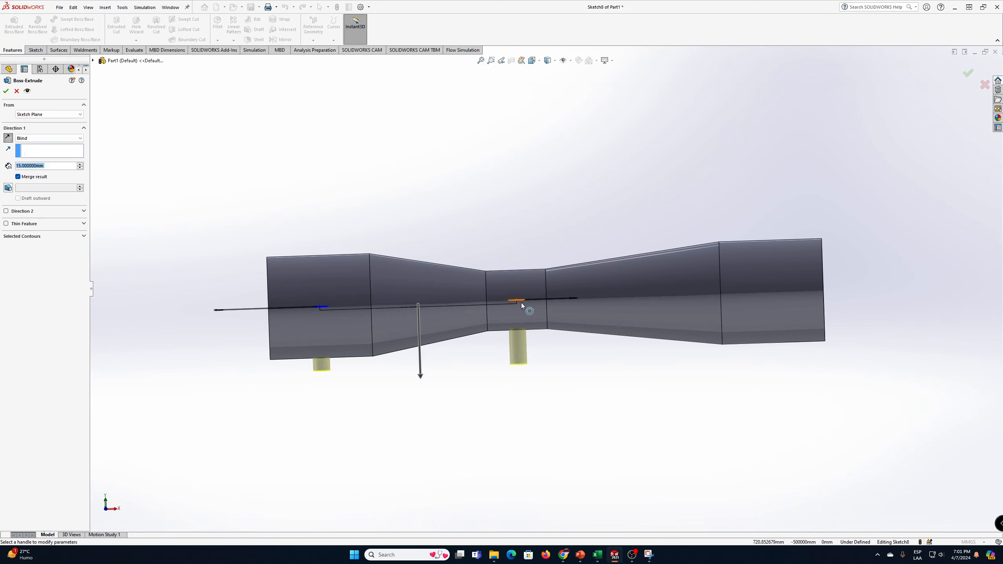
middle_click_drag(601, 363, 546, 367)
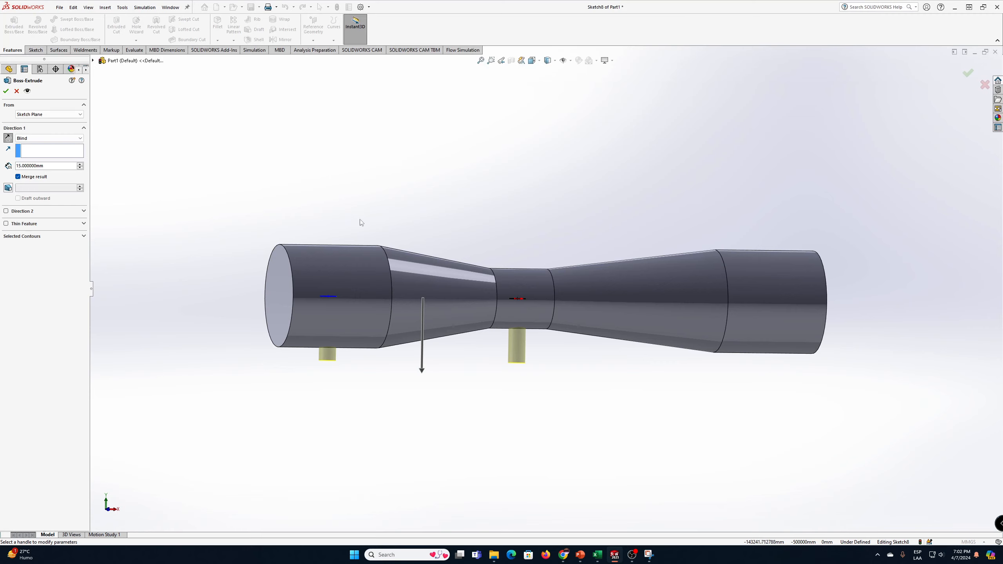
left_click(4, 93)
Inspect the inside of the body with a section view through the Front Plane, and turn the section off
middle_click_drag(488, 404, 391, 431)
left_click(511, 60)
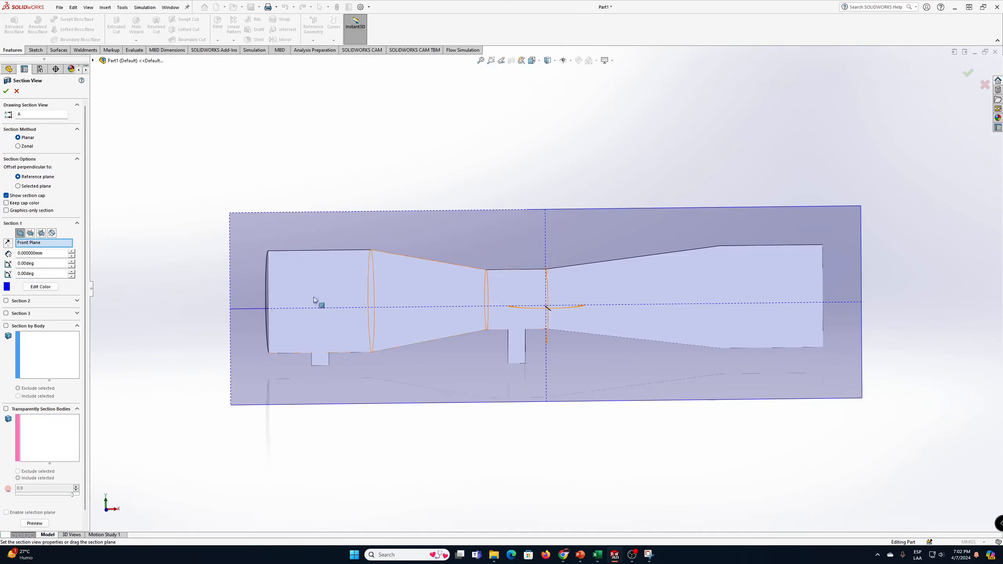
left_click(5, 91)
middle_click_drag(589, 370, 609, 388)
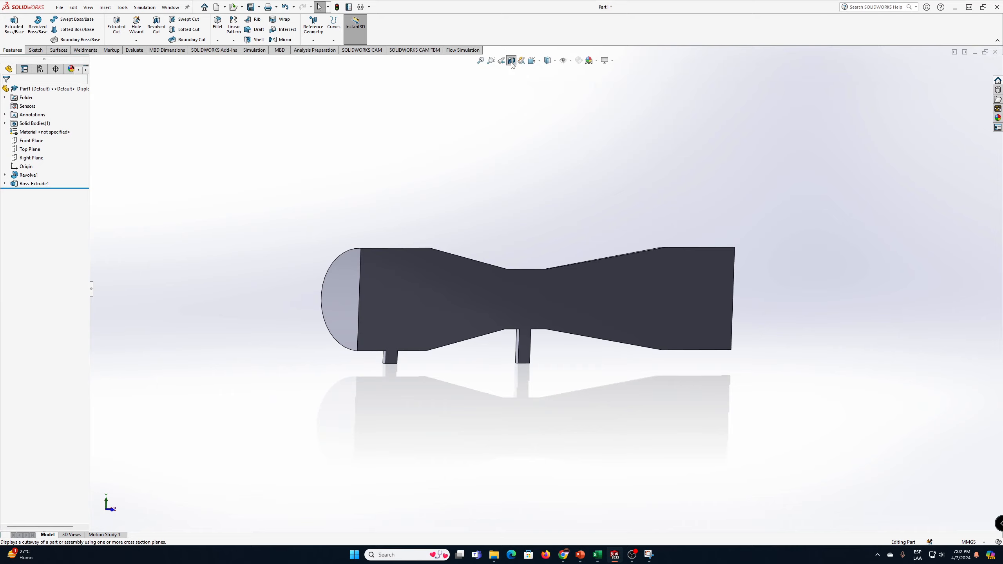
mouse_move(577, 260)
middle_mouse_down()
mouse_move(661, 334)
mouse_move(587, 334)
mouse_move(451, 233)
mouse_move(441, 285)
mouse_move(555, 309)
mouse_move(594, 377)
mouse_move(634, 358)
mouse_move(585, 358)
mouse_move(601, 386)
mouse_move(581, 340)
middle_mouse_up()
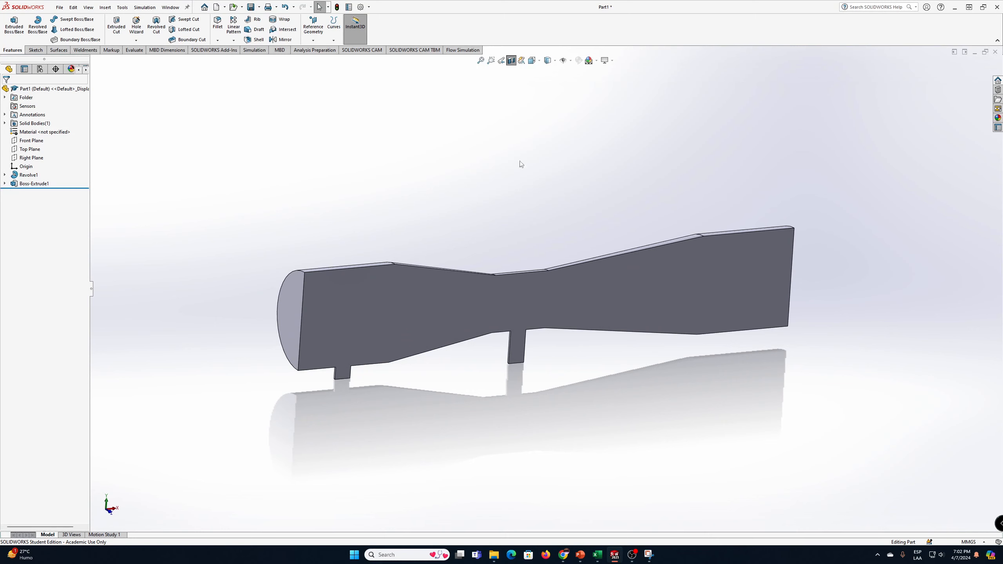
left_click(511, 60)
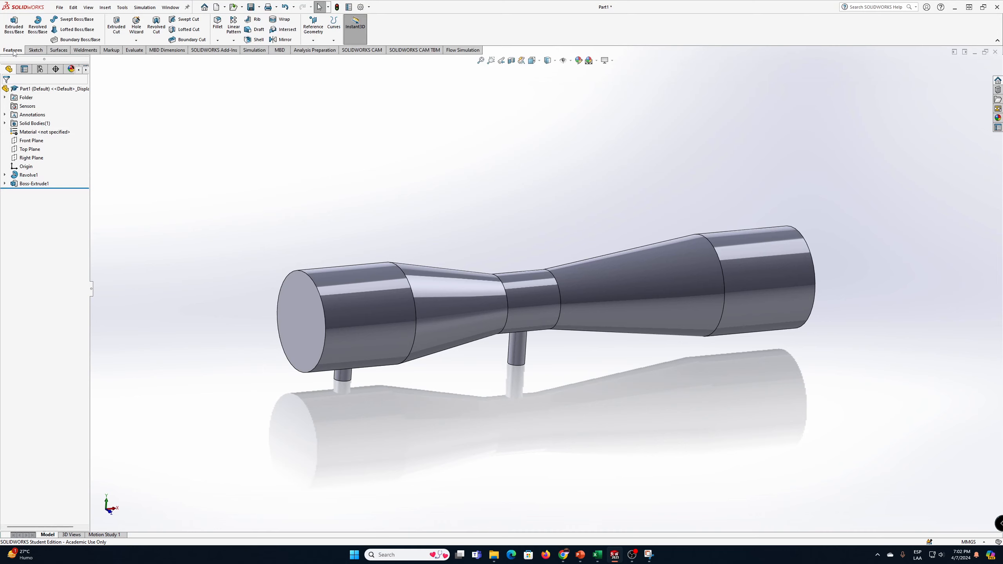
Start a Shell and choose both circular end faces of the body and the free end faces of both small tubes for removal
left_click(256, 40)
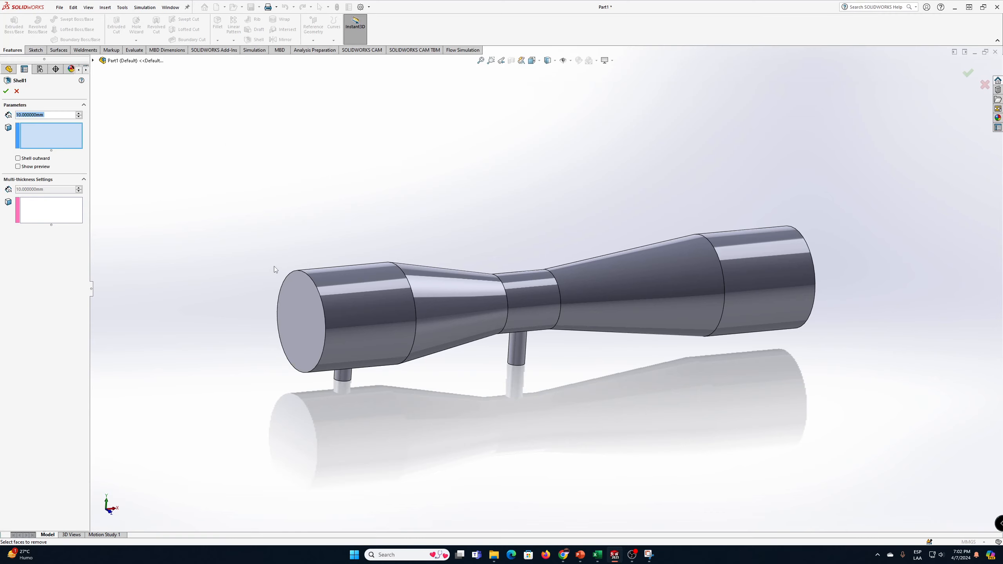
left_click(293, 317)
middle_click_drag(377, 411, 363, 245)
left_click(355, 239)
left_click(517, 329)
middle_click_drag(518, 329, 682, 381)
left_click(682, 381)
middle_click_drag(643, 414, 144, 209)
Set the shell thickness to 1 mm and apply the Shell with the four chosen end faces removed
left_click_drag(47, 115, 15, 114)
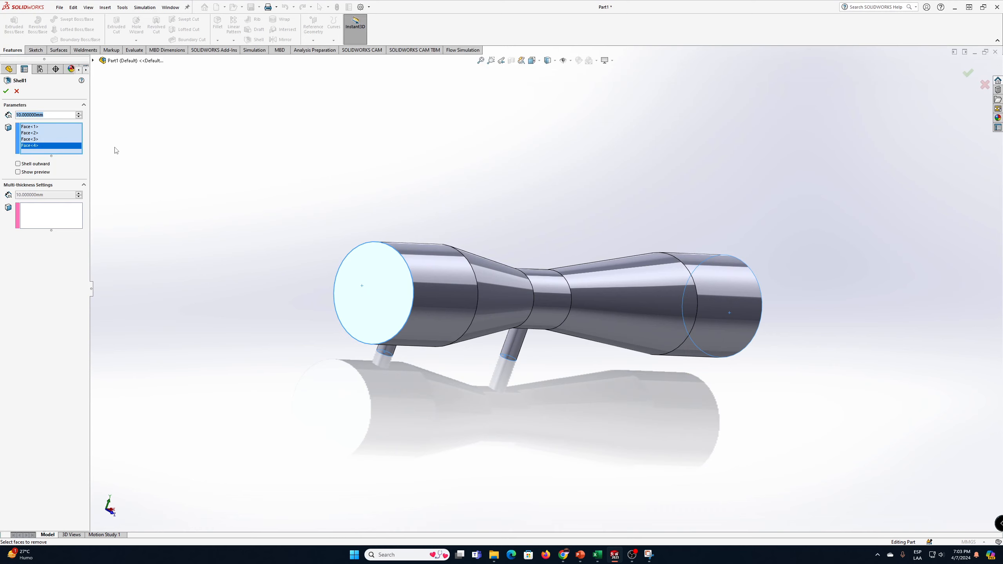
type("1")
key("Tab")
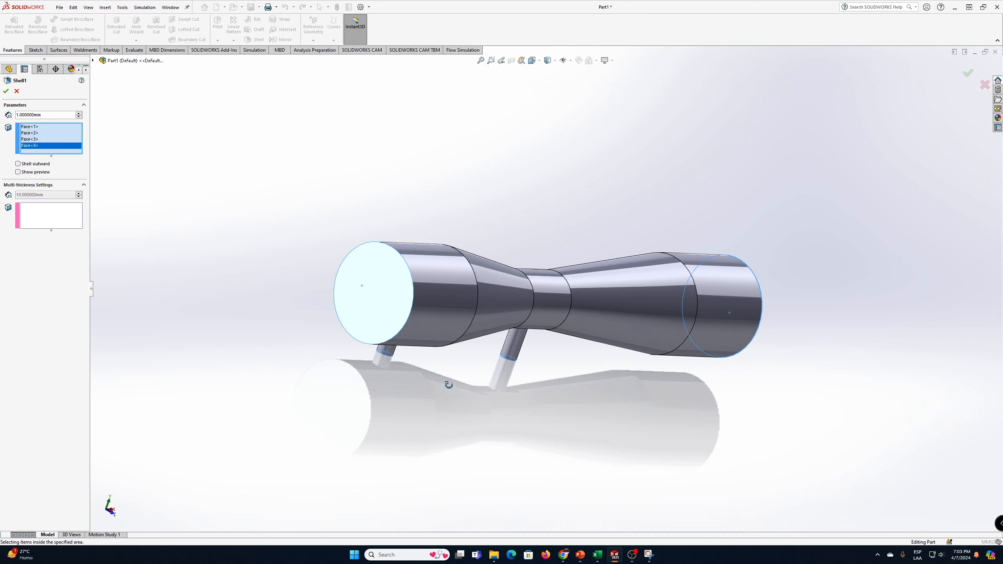
middle_click_drag(456, 415, 452, 200)
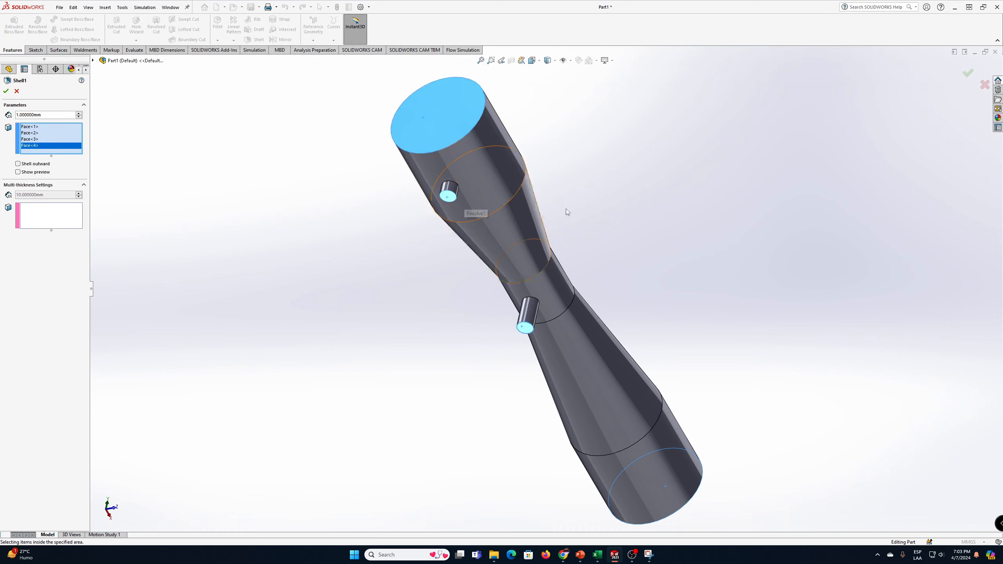
middle_click_drag(567, 214, 181, 166)
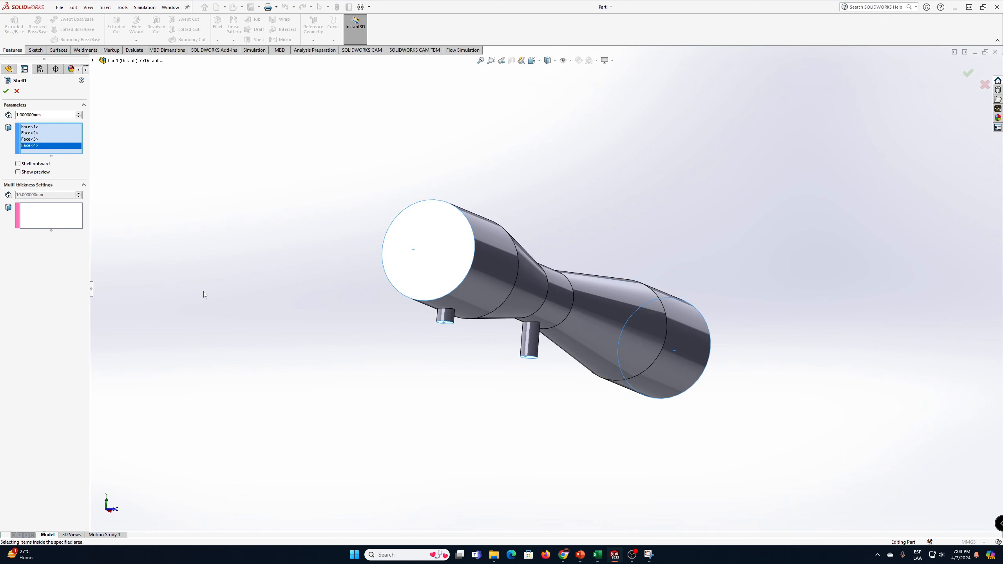
left_click(5, 91)
middle_click_drag(402, 416, 557, 360)
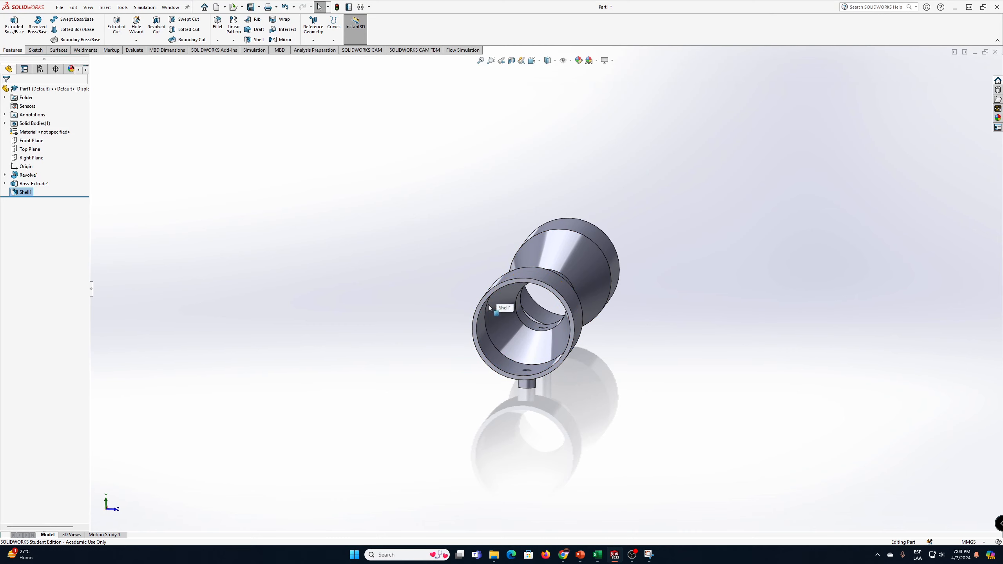
middle_click_drag(711, 347, 570, 329)
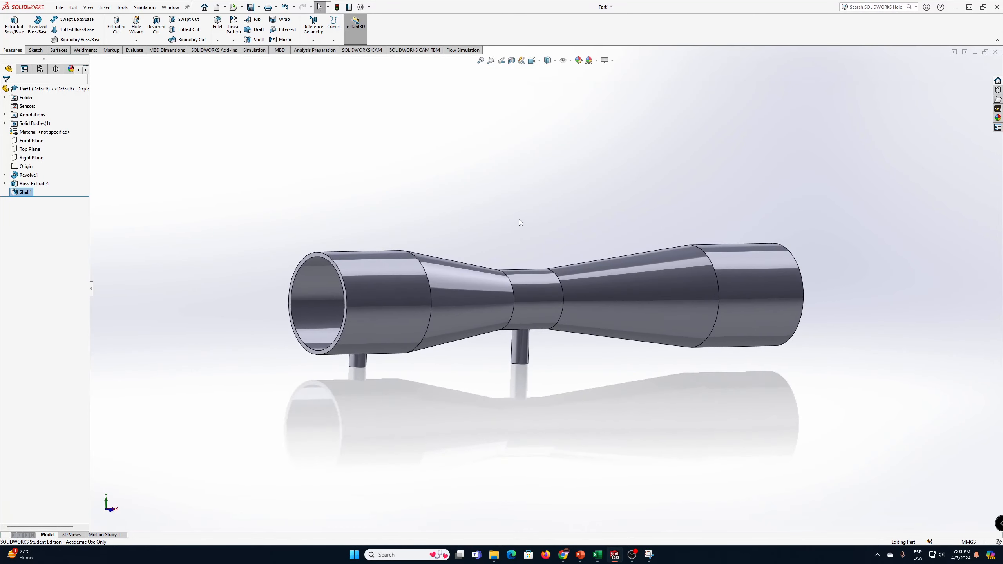
middle_click_drag(509, 226, 490, 300)
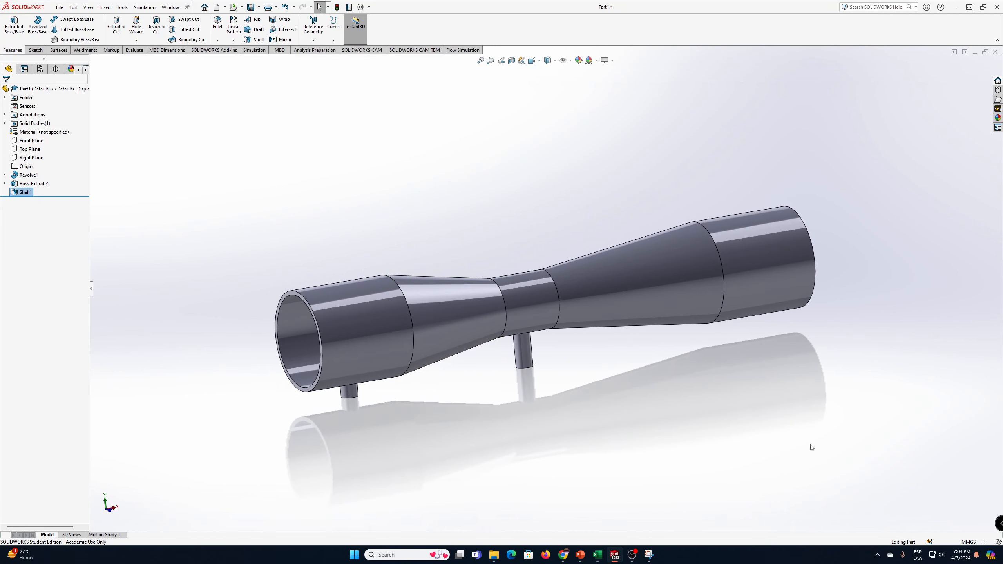
Save the part as venturi2 in the venturi folder
left_click(250, 6)
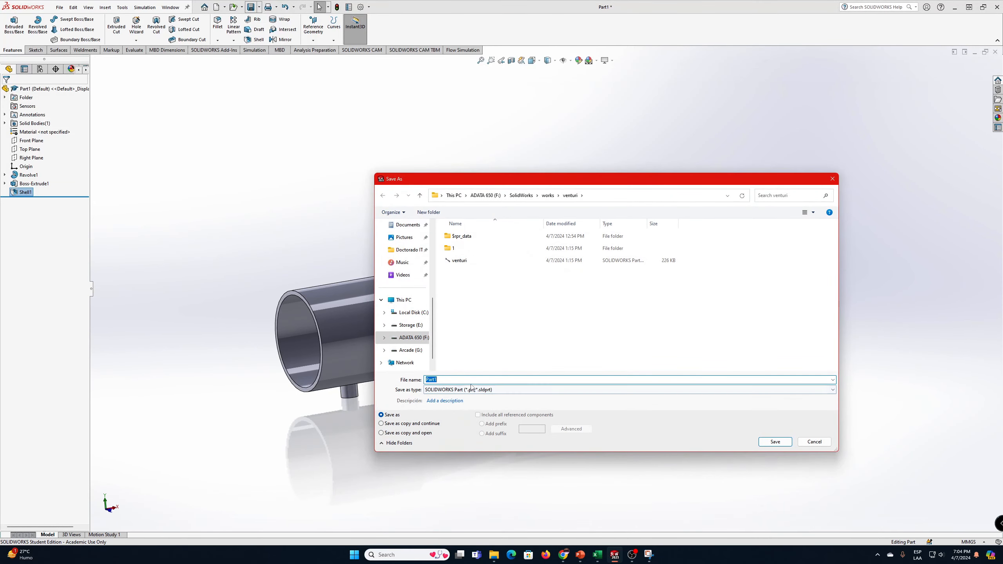
type("ventiru")
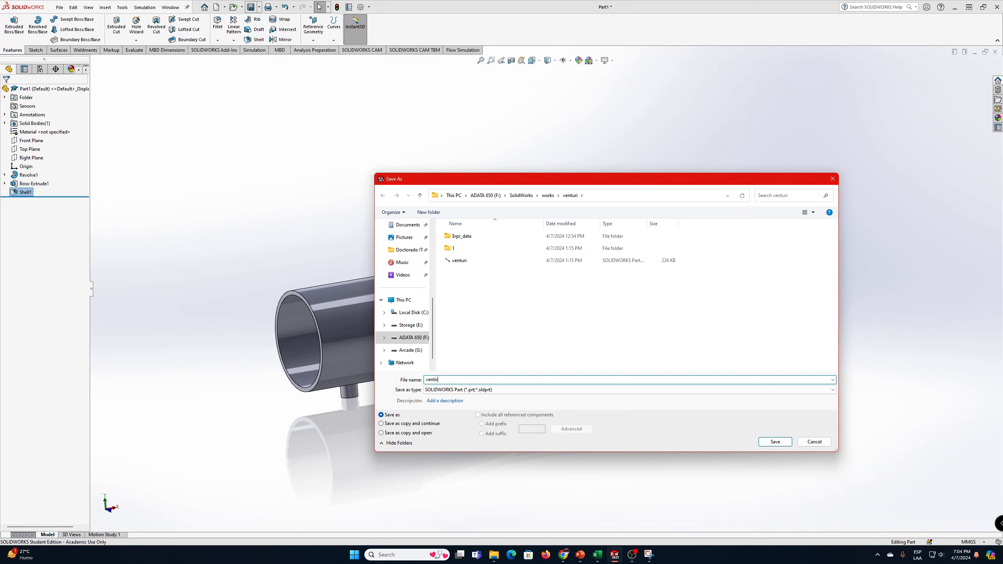
key("BackSpace")
key("BackSpace")
type("uri2")
left_click(775, 443)
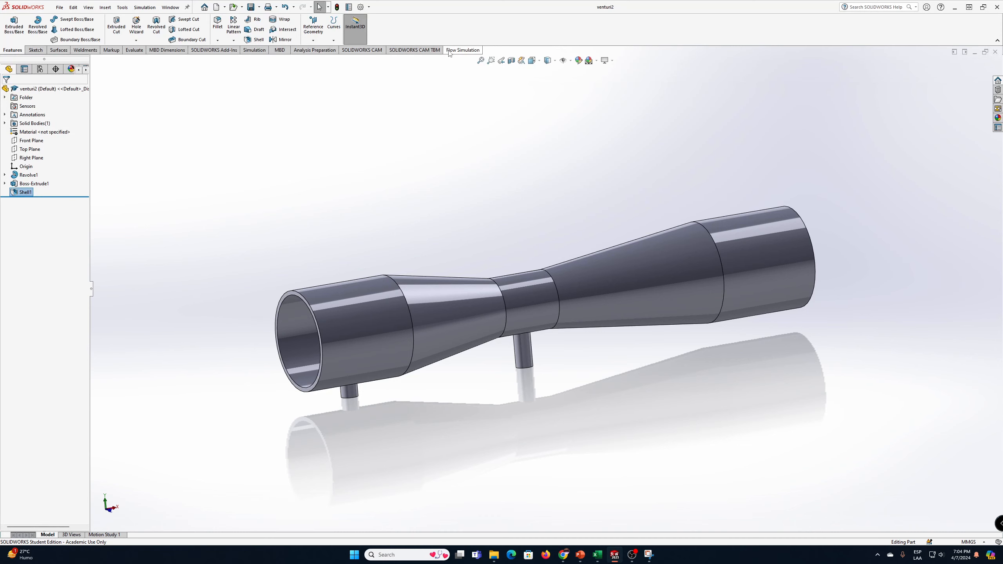
Show the Flow Simulation commands and check in the add-ins list whether SOLIDWORKS Flow Simulation 2023 is enabled, leaving the list unchanged
left_click(462, 50)
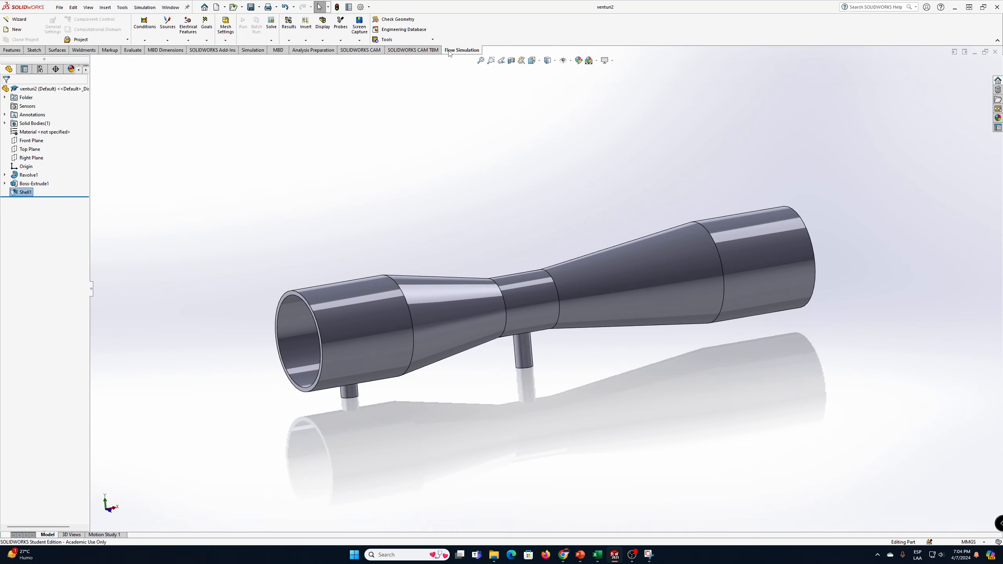
left_click(369, 7)
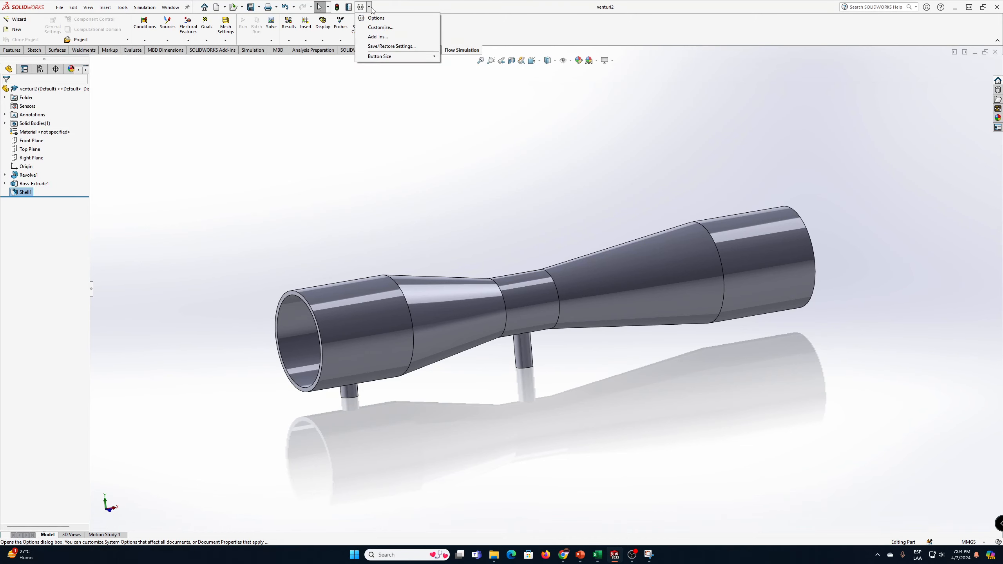
left_click(378, 37)
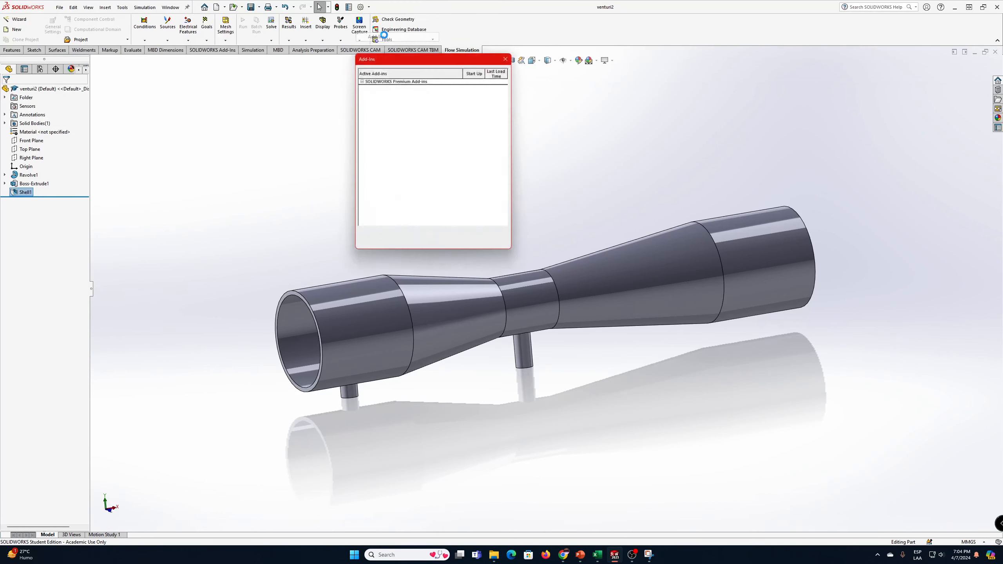
left_click_drag(513, 252, 772, 445)
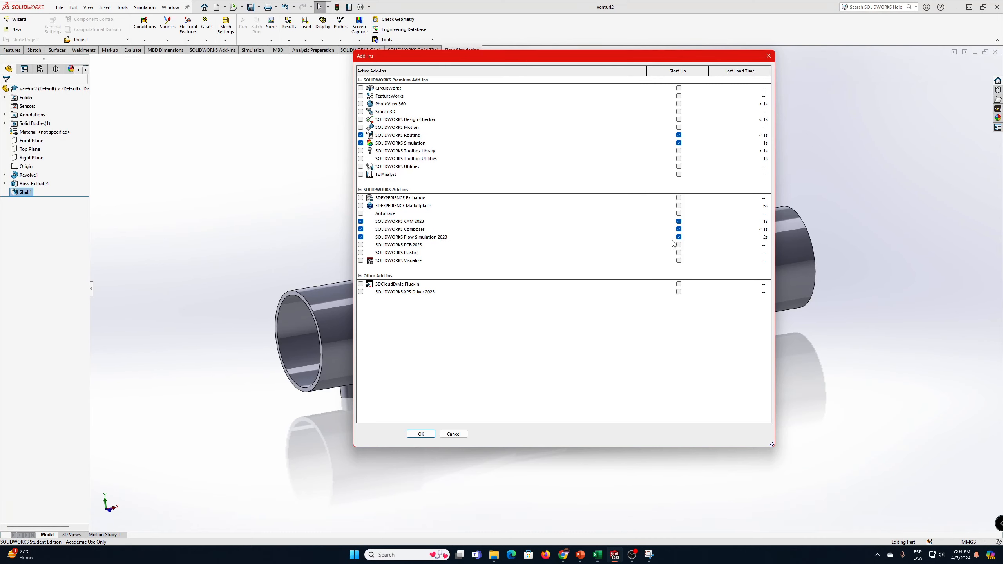
left_click(768, 56)
middle_click_drag(466, 232, 496, 223)
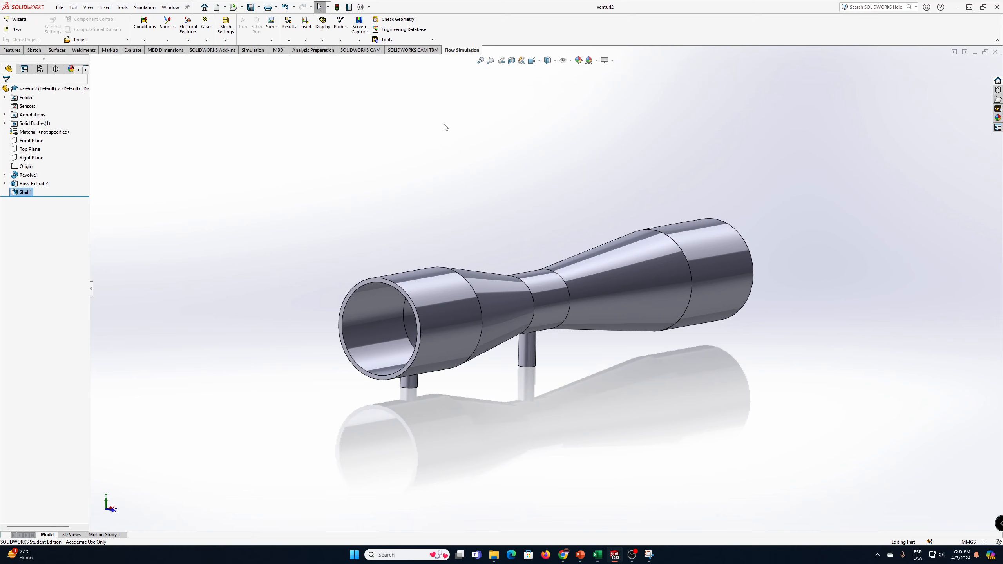
Start Create Lids and choose the ring-shaped inlet end face and the end face of the small tube beside it
left_click(425, 41)
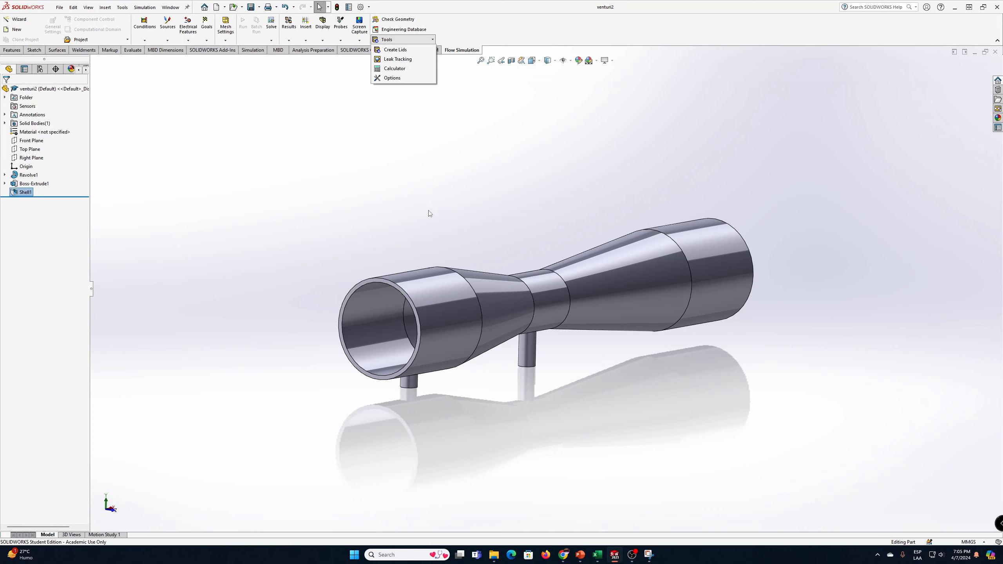
left_click(414, 51)
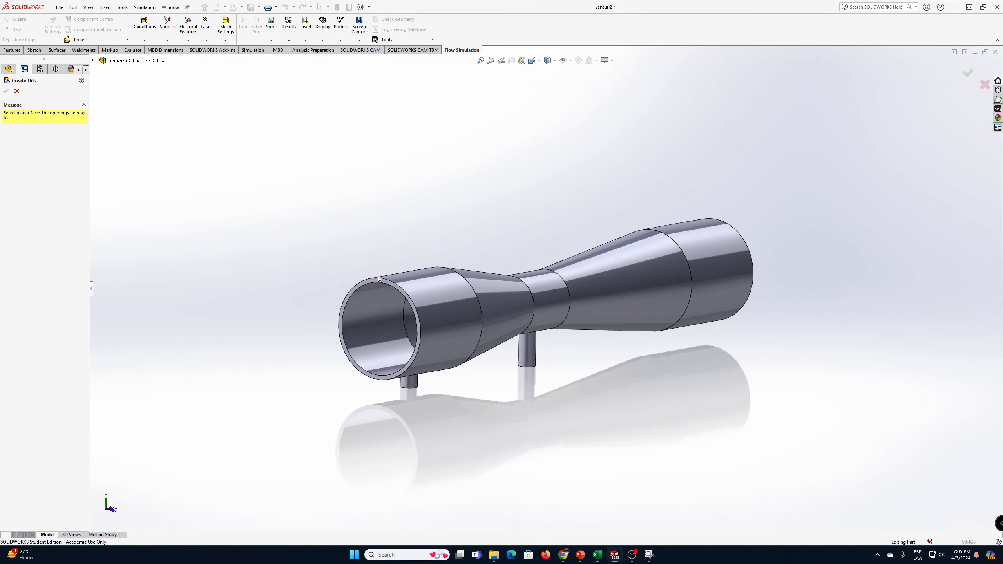
scroll(379, 279, "down", 4)
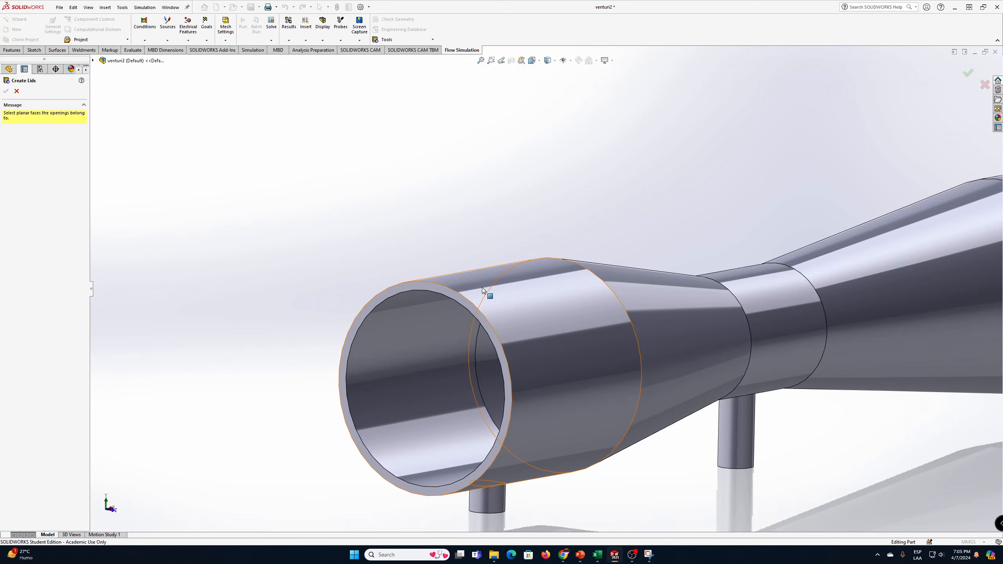
left_click(428, 288)
middle_click_drag(536, 385, 497, 468)
left_click(501, 461)
Add the throat tube's end face and the body's far end face to the selection, and create the four lids
scroll(703, 451, "down", 5)
scroll(641, 463, "up", 10)
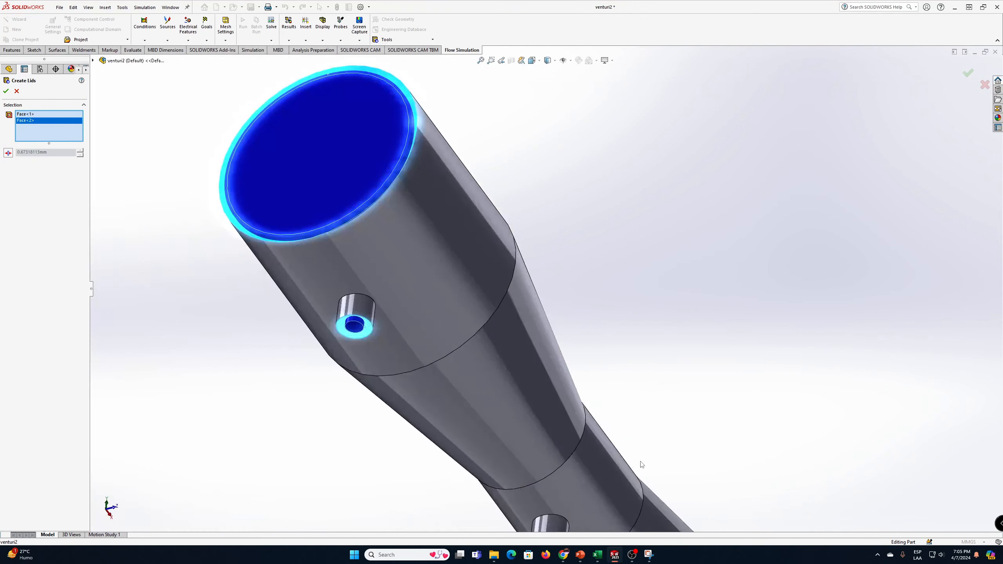
scroll(544, 388, "down", 4)
left_click(552, 335)
middle_click_drag(552, 336, 646, 361)
left_click(632, 442)
middle_click_drag(632, 442, 795, 411)
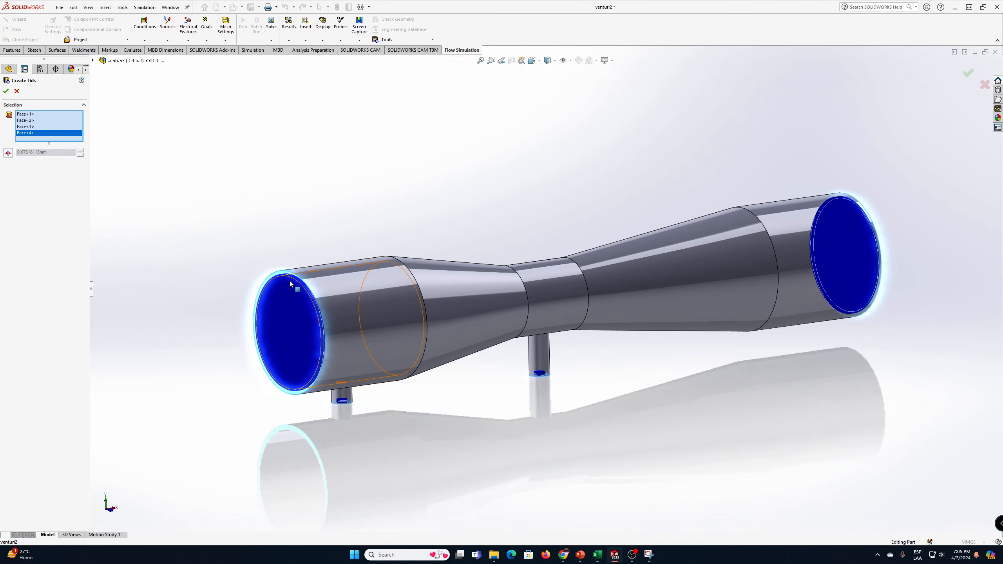
middle_click_drag(289, 279, 323, 336)
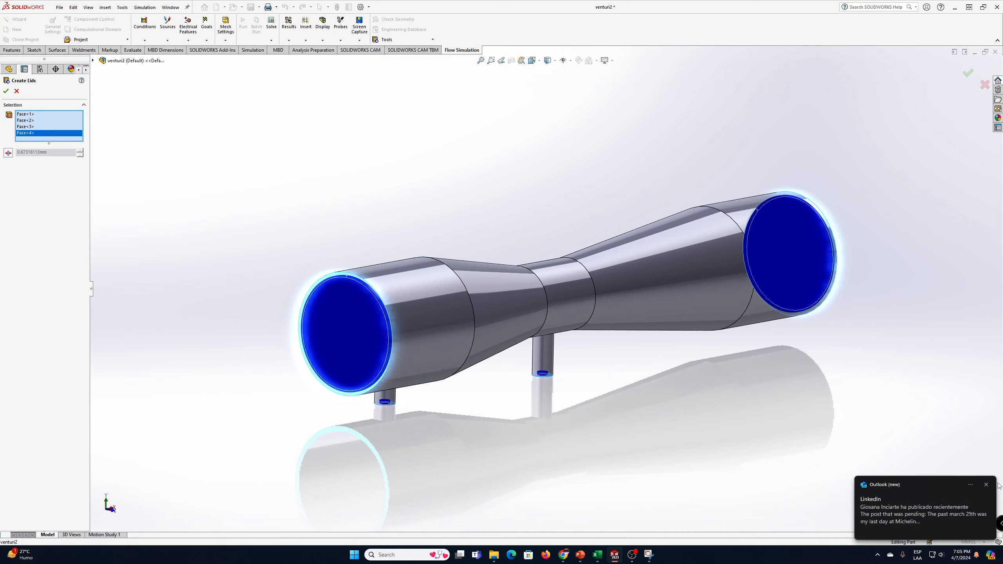
left_click(6, 91)
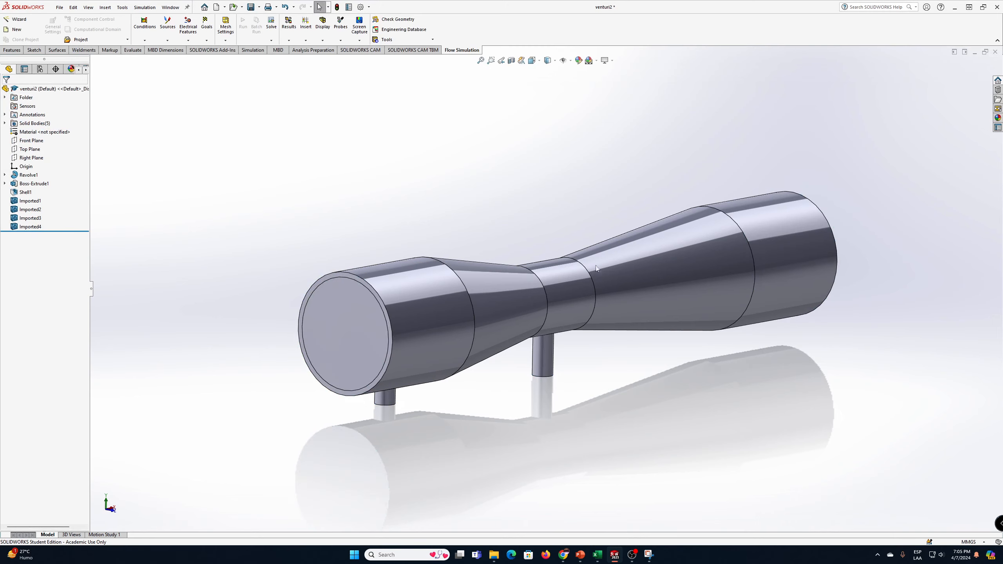
Inspect the capped interior with a section view through the Front Plane, and turn the section off
middle_click_drag(691, 385, 509, 371)
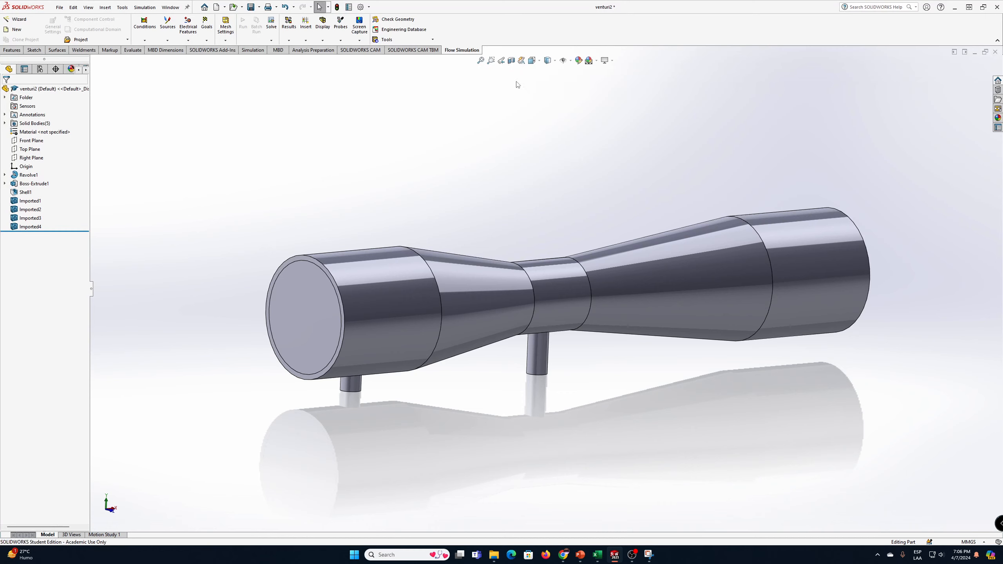
left_click(511, 60)
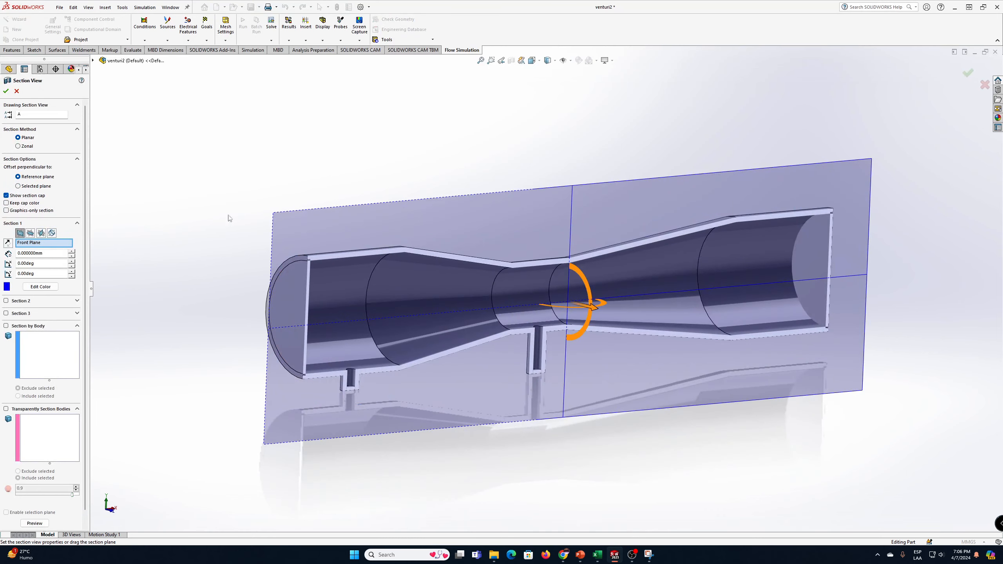
left_click(5, 89)
middle_click_drag(809, 419, 783, 389)
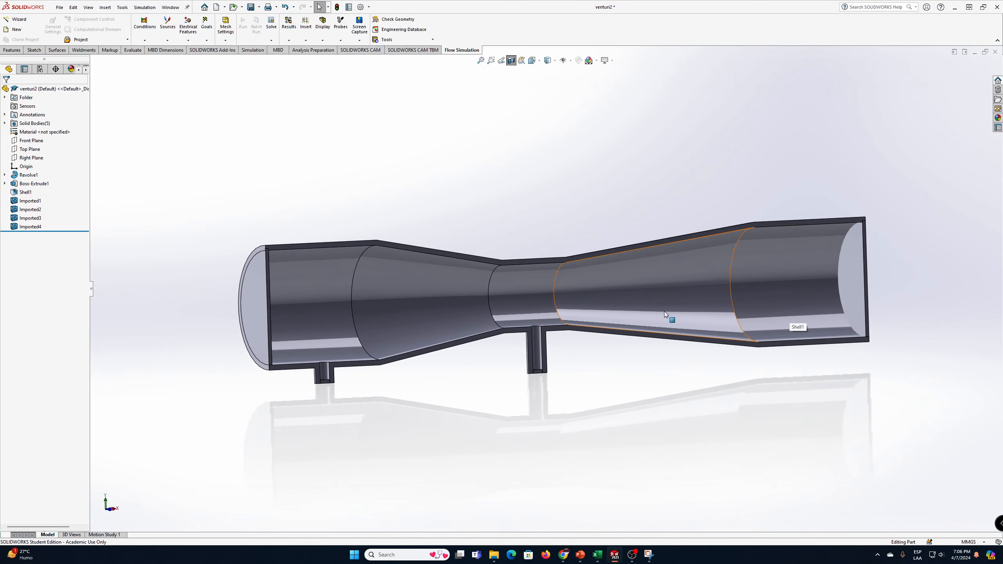
mouse_move(435, 339)
middle_mouse_down()
mouse_move(665, 383)
mouse_move(444, 322)
middle_mouse_up()
left_click(511, 60)
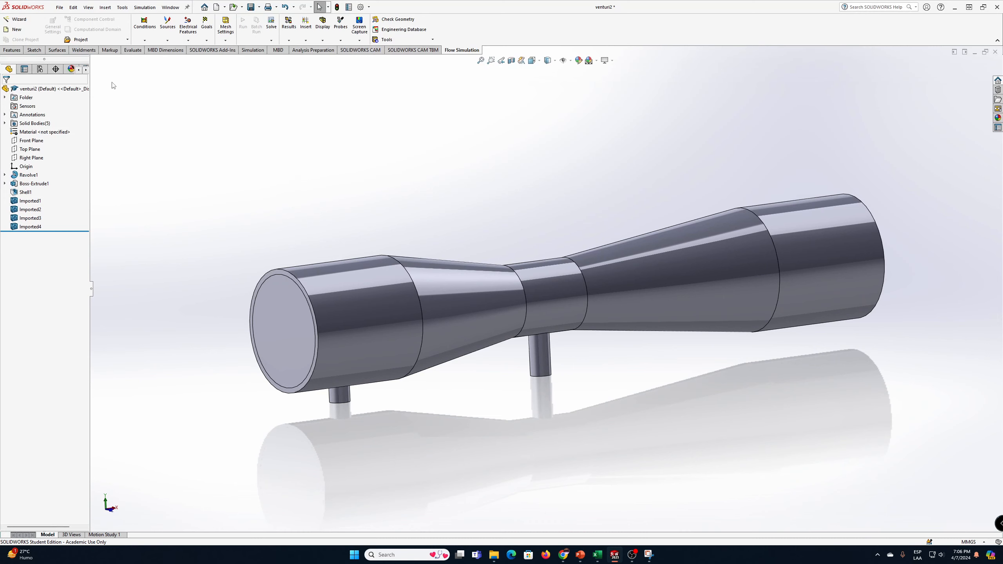
Start a Flow Simulation project with the Wizard, name it Venturi in the current configuration, and continue to the unit system
left_click(23, 19)
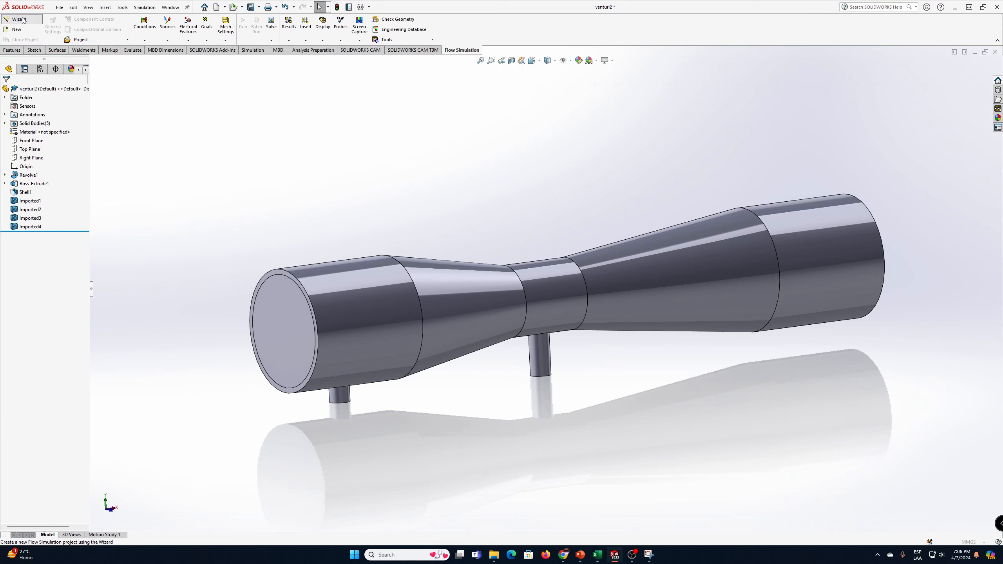
left_click_drag(470, 168, 503, 131)
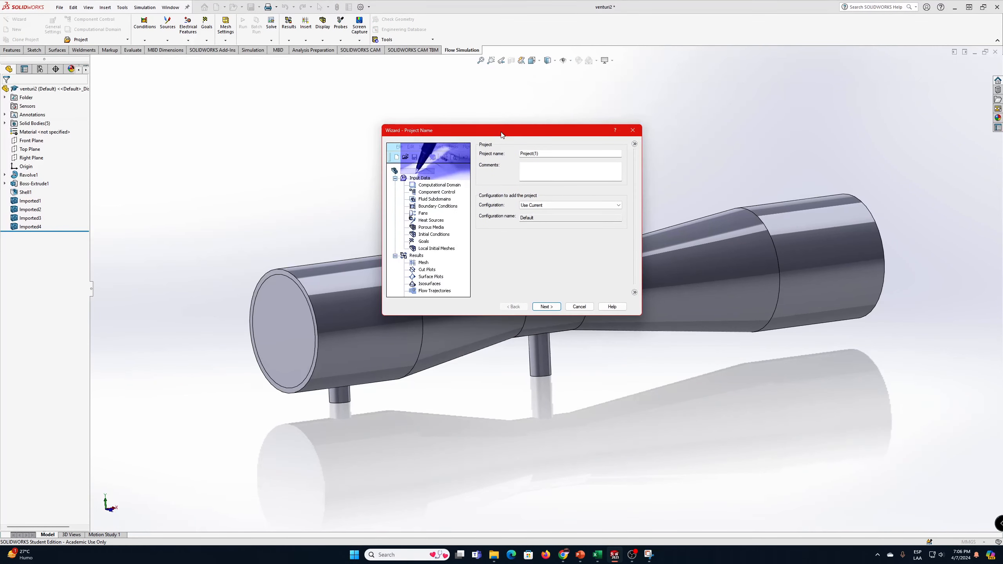
double_click(556, 152)
type("Venturi")
left_click_drag(510, 134, 509, 172)
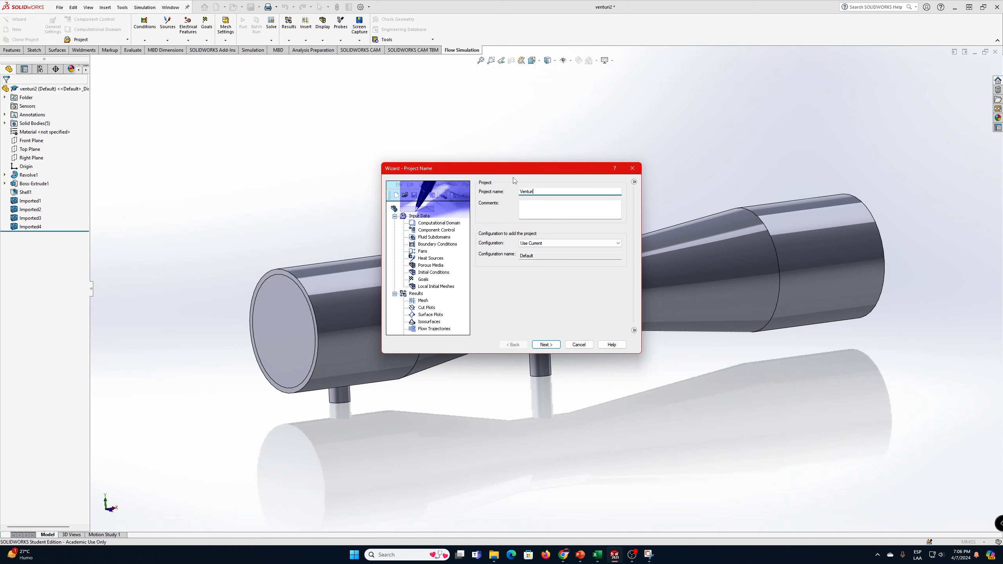
left_click(548, 344)
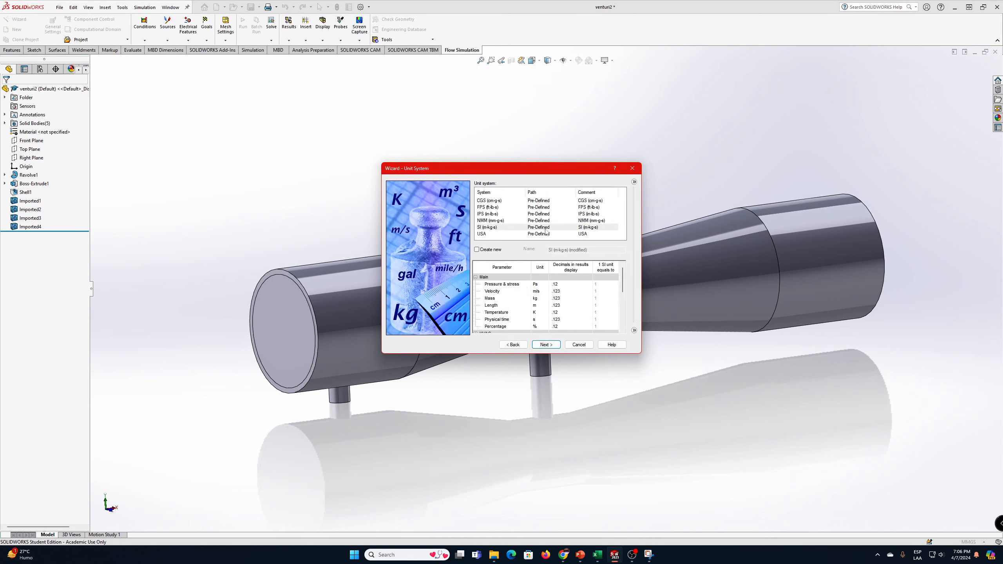
Enlarge the wizard and examine the SI unit system's parameter groups and the unit and decimal options for pressure and stress
left_click_drag(640, 352, 756, 455)
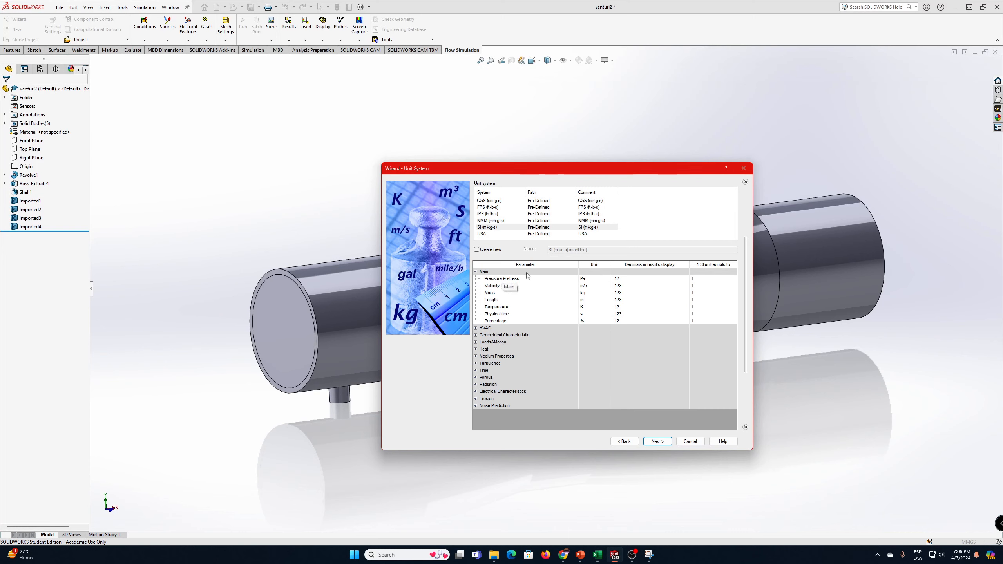
left_click(476, 328)
left_click(476, 328)
left_click(599, 279)
left_click(600, 279)
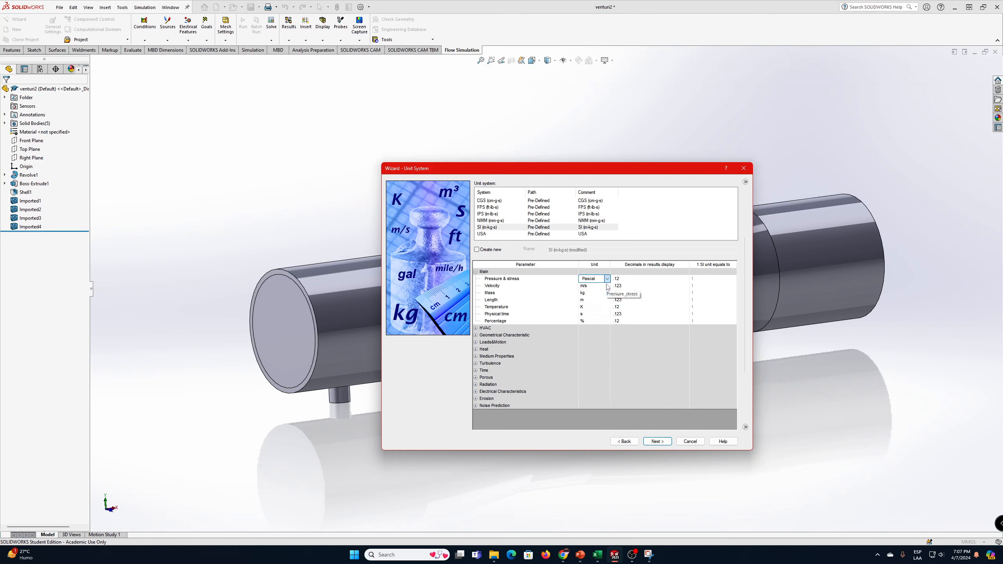
left_click(614, 286)
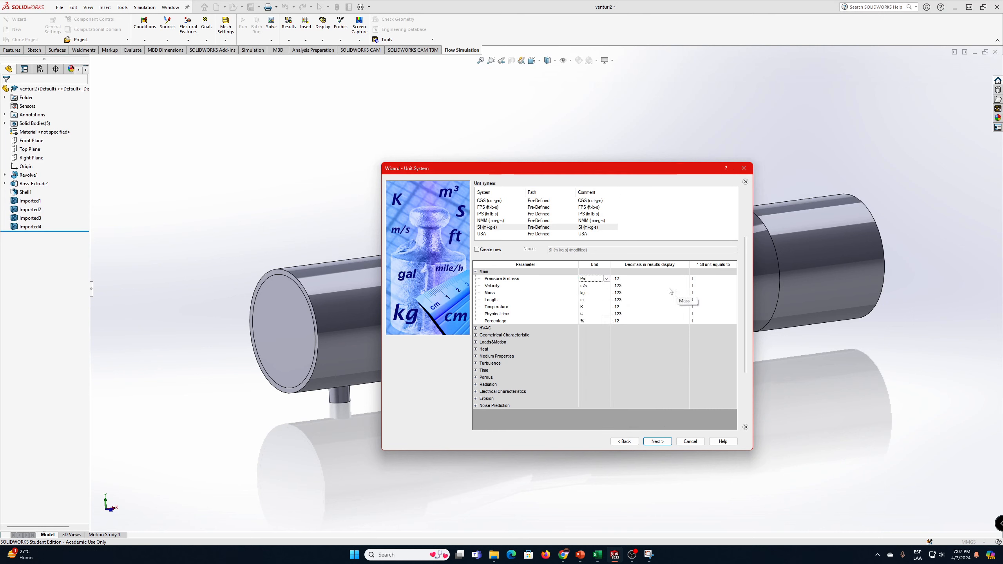
left_click(677, 279)
left_click(687, 279)
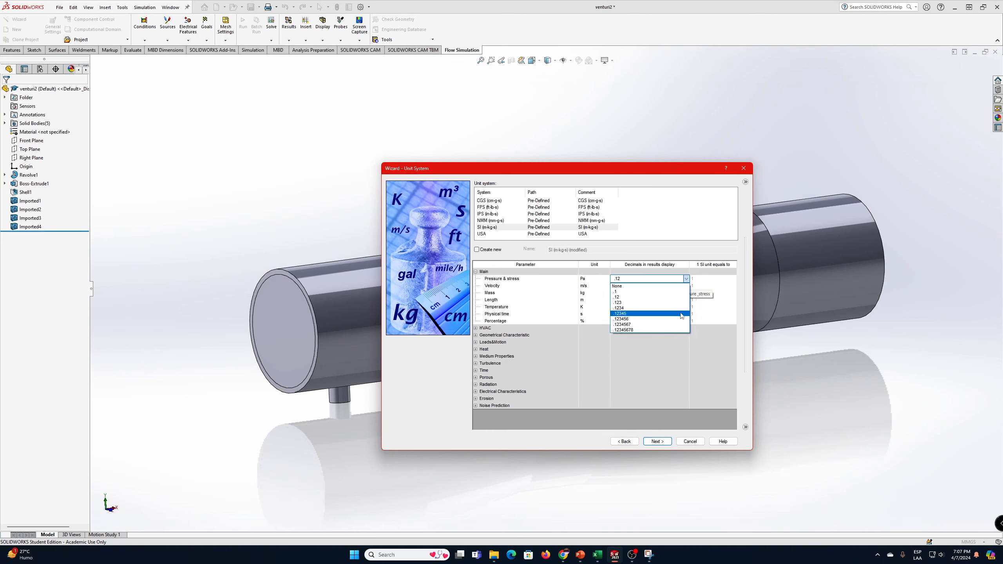
left_click(714, 177)
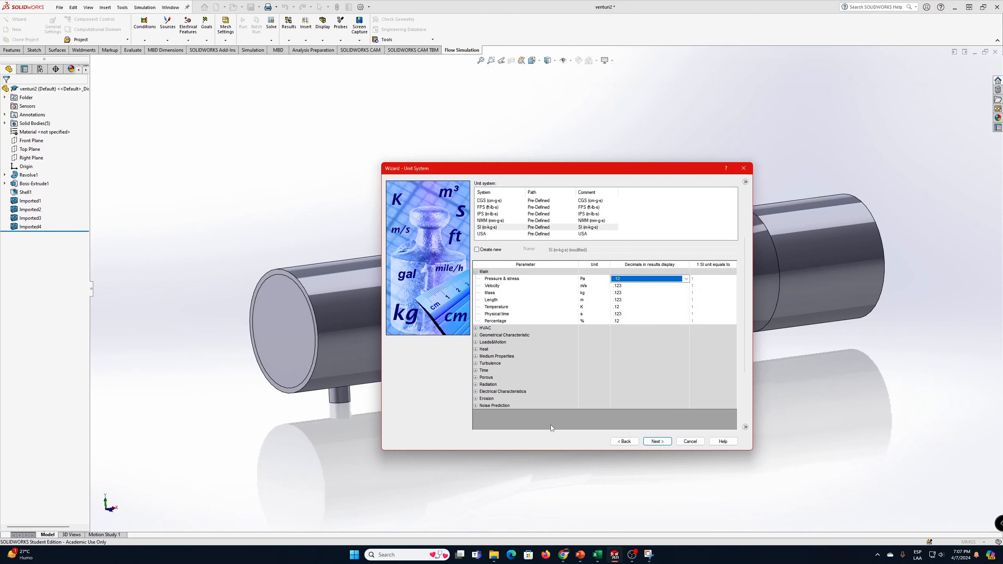
Accept the SI unit system, continue to the analysis type, and briefly enable the time-dependent feature to view its settings before disabling it
left_click(652, 441)
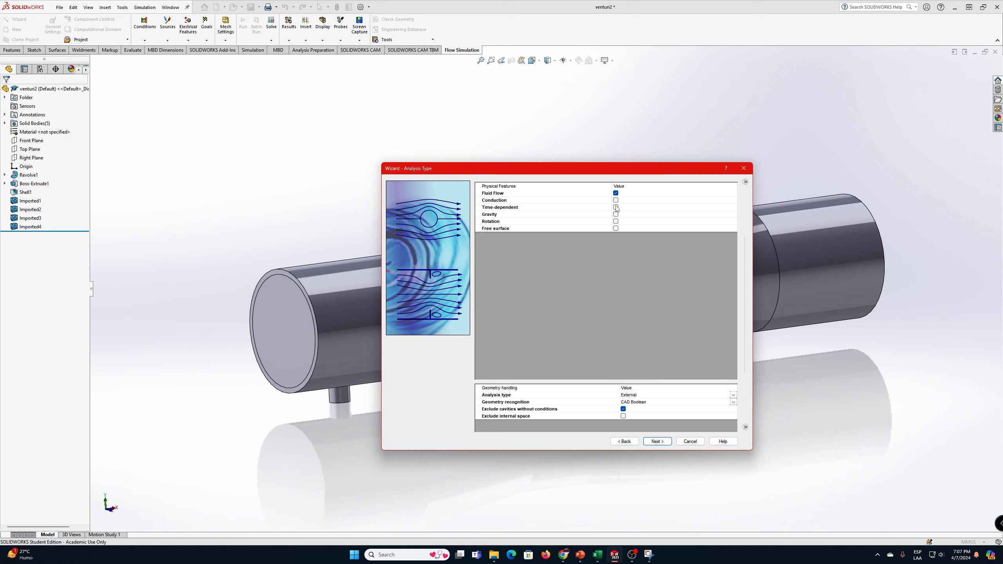
left_click(615, 207)
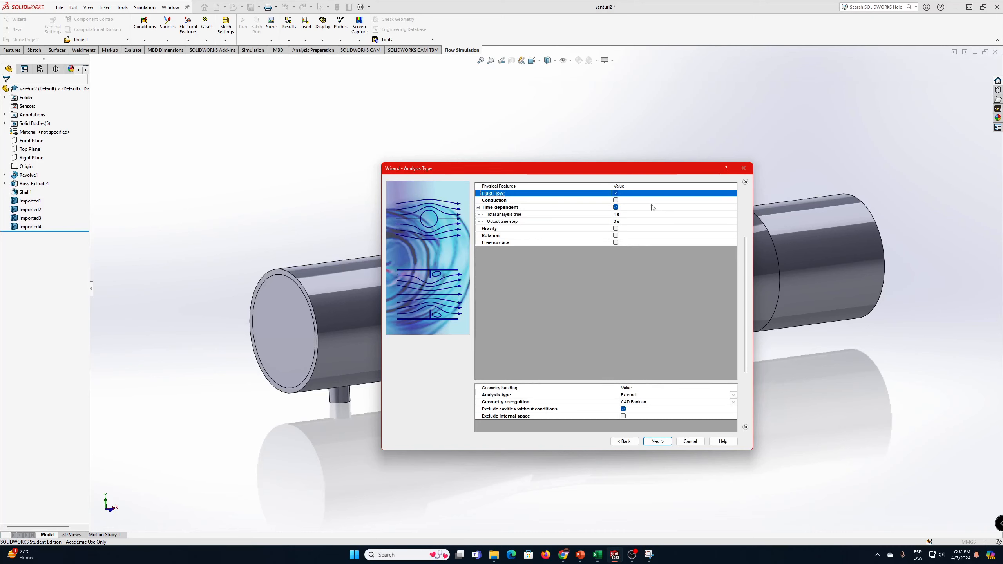
left_click(617, 207)
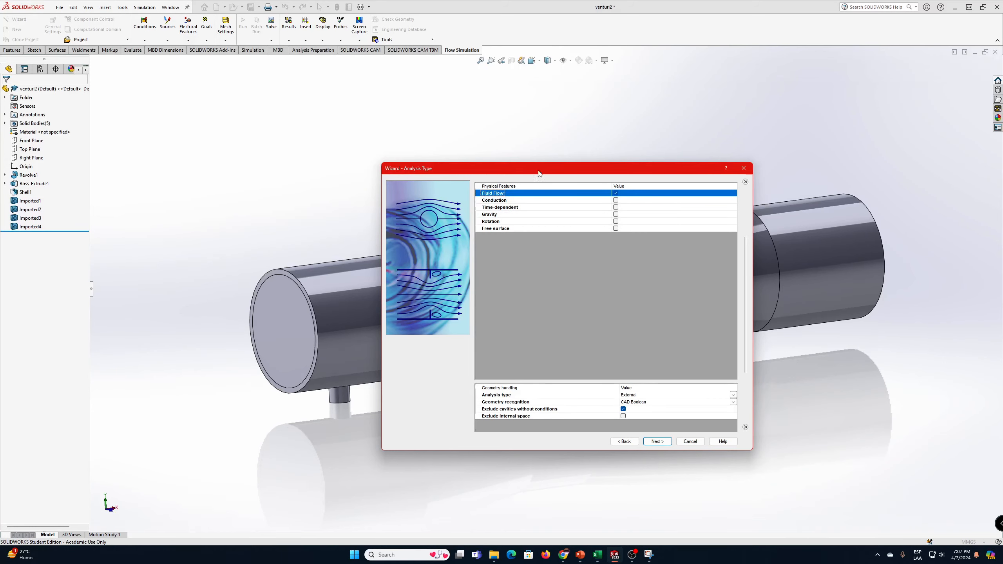
Enable gravity with a Z component of 0 and a Y component of -9.81 m/s^2, and check its direction on the model
left_click_drag(572, 172, 719, 140)
left_click(763, 180)
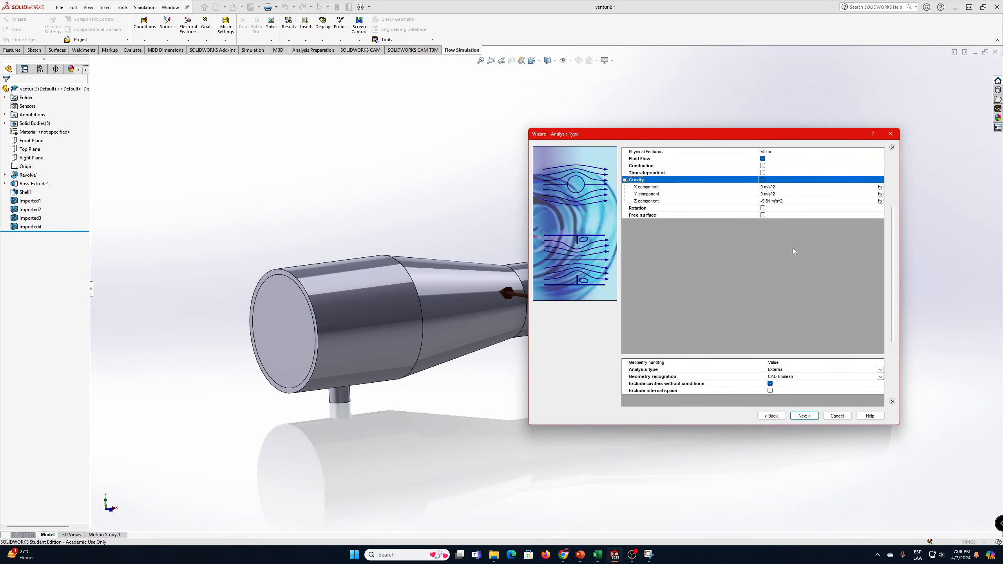
left_click(808, 201)
left_click(806, 199)
type("0")
left_click(805, 196)
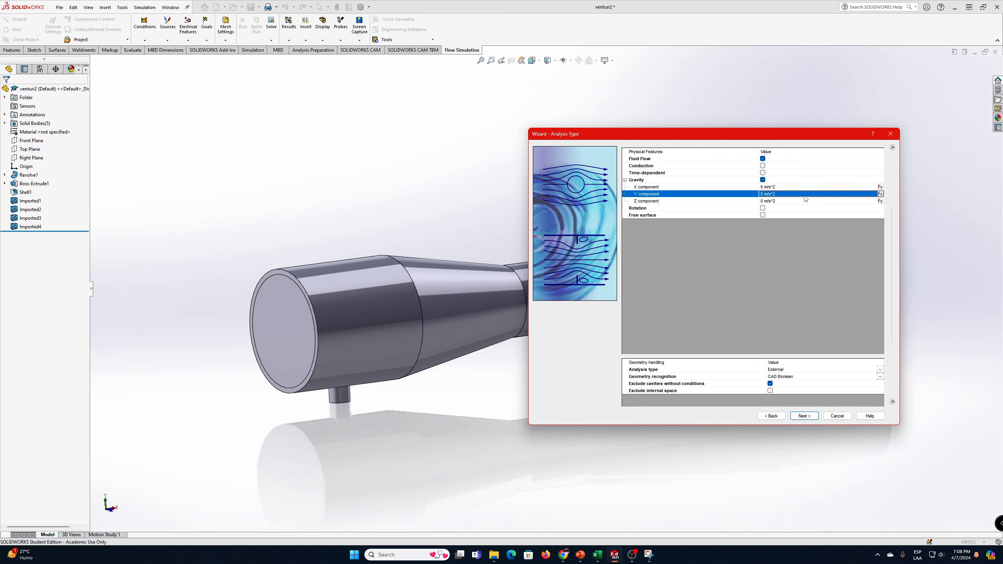
left_click(802, 196)
type("-9.81")
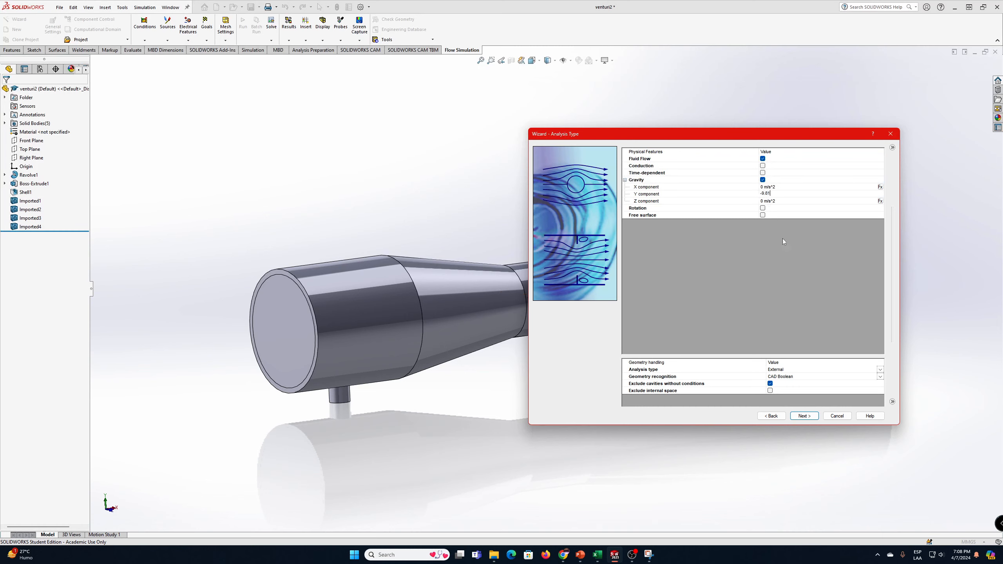
left_click(783, 239)
left_click_drag(591, 137, 211, 97)
middle_click_drag(612, 369, 704, 378, "ctrl")
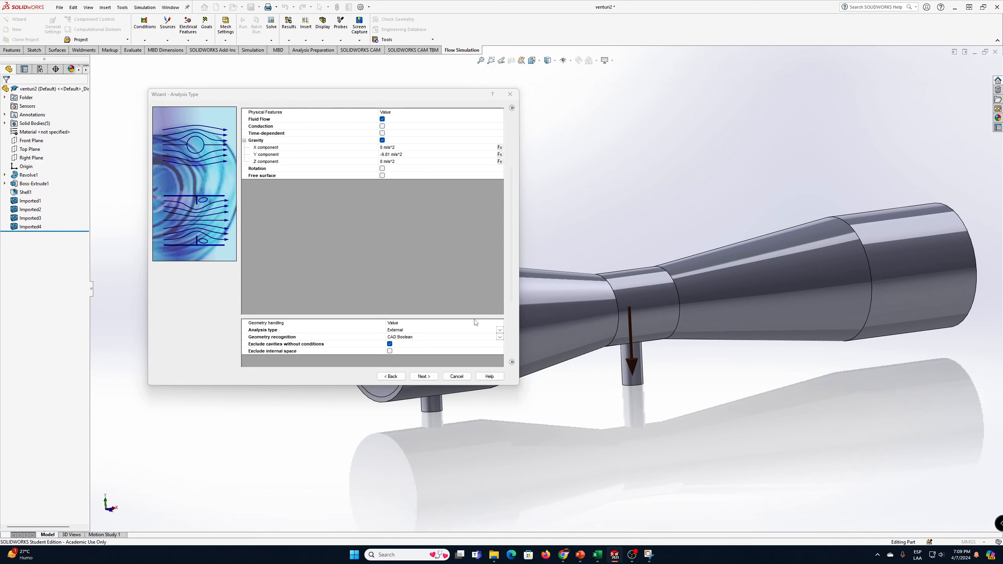
Set the analysis type to Internal and continue to the default fluid settings
left_click(499, 330)
left_click(500, 330)
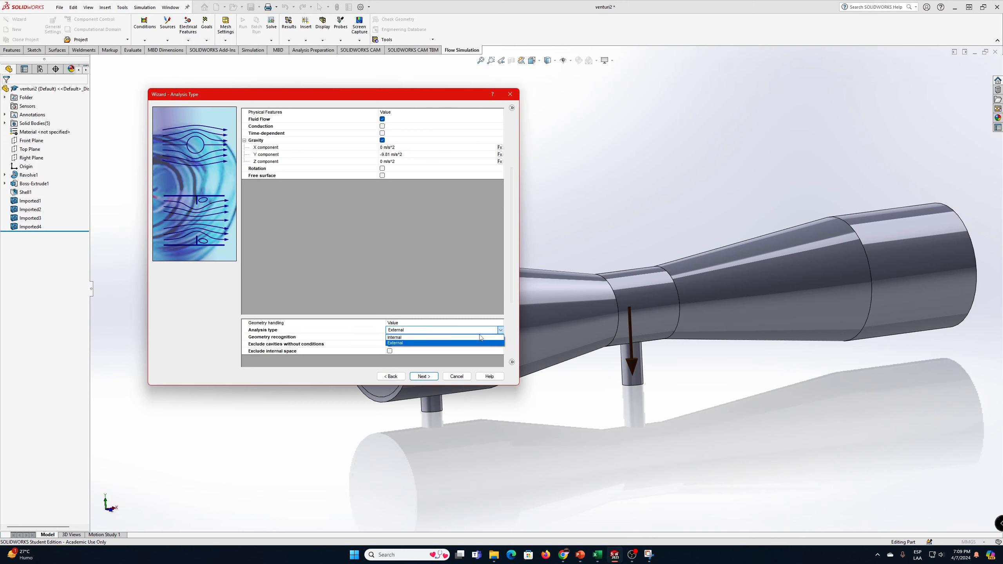
left_click(479, 337)
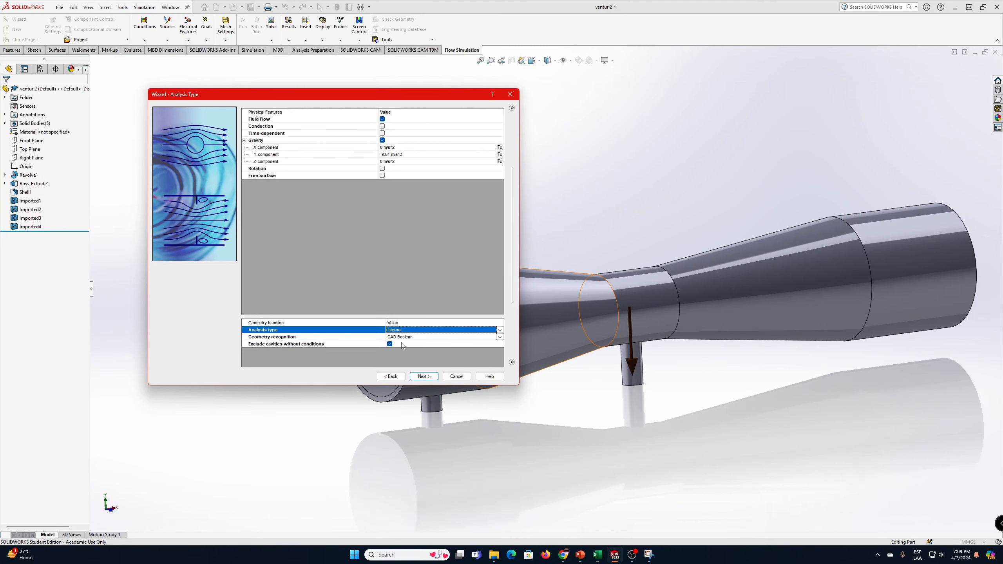
left_click(424, 377)
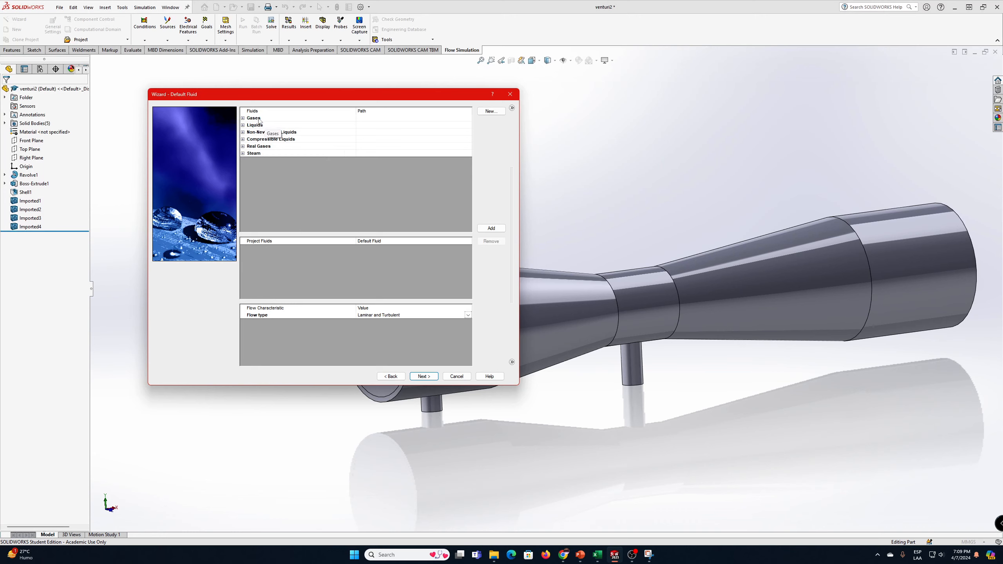
Add Water from the pre-defined liquids as the project's default fluid
left_click(243, 125)
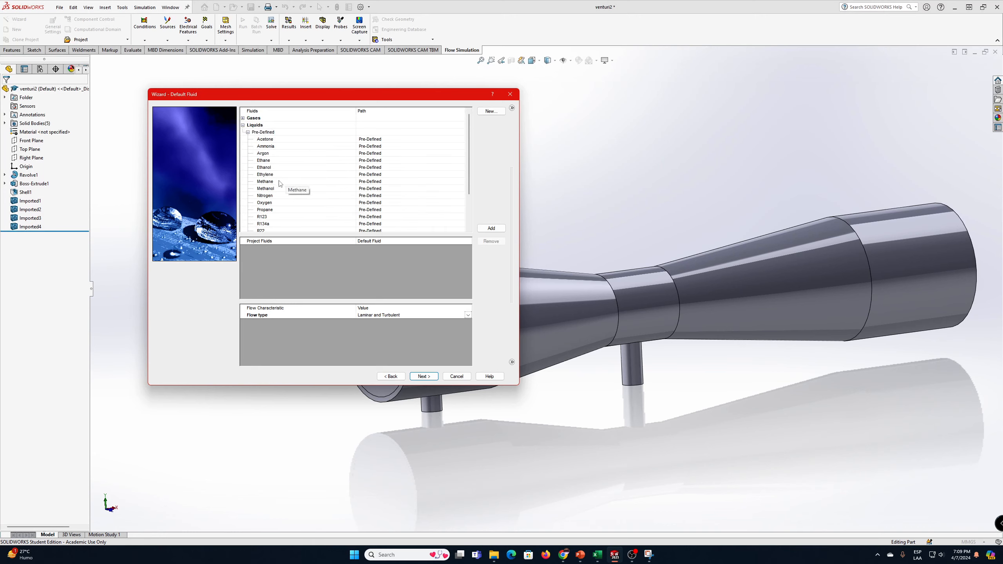
scroll(279, 198, "down", 1)
left_click(278, 224)
double_click(279, 224)
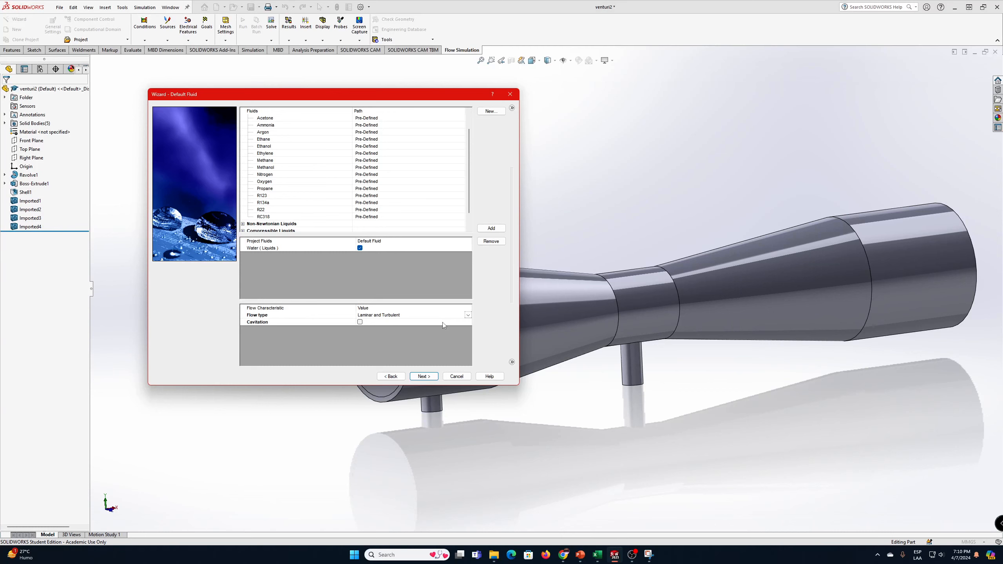
Review the flow type options, keep Laminar and Turbulent, and continue to the wall conditions
left_click(468, 317)
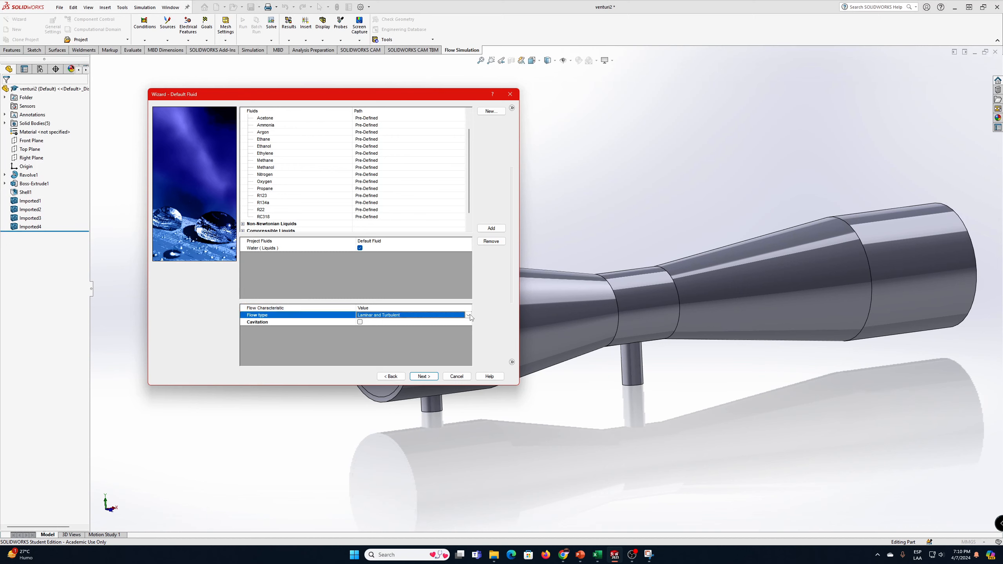
left_click(468, 316)
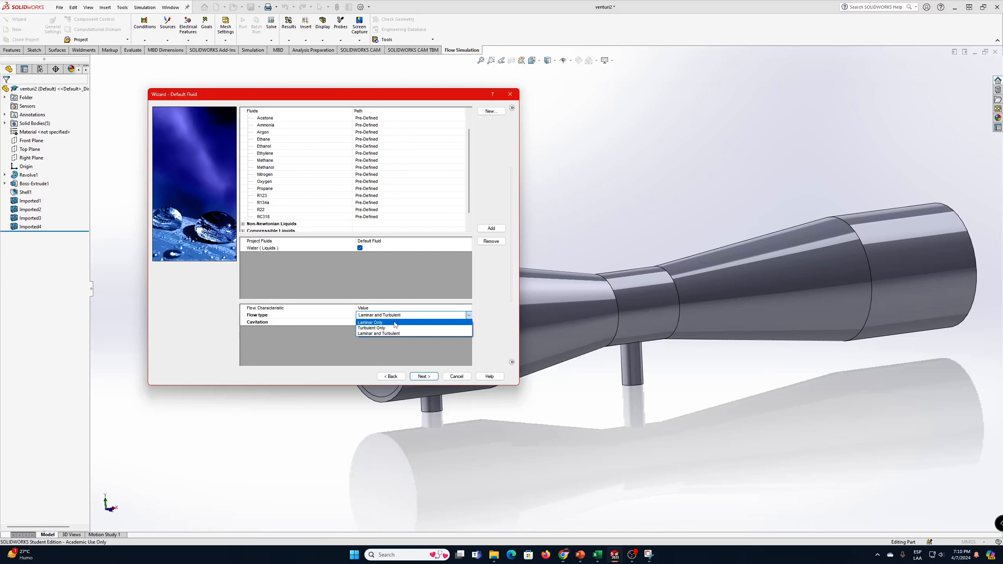
left_click(362, 334)
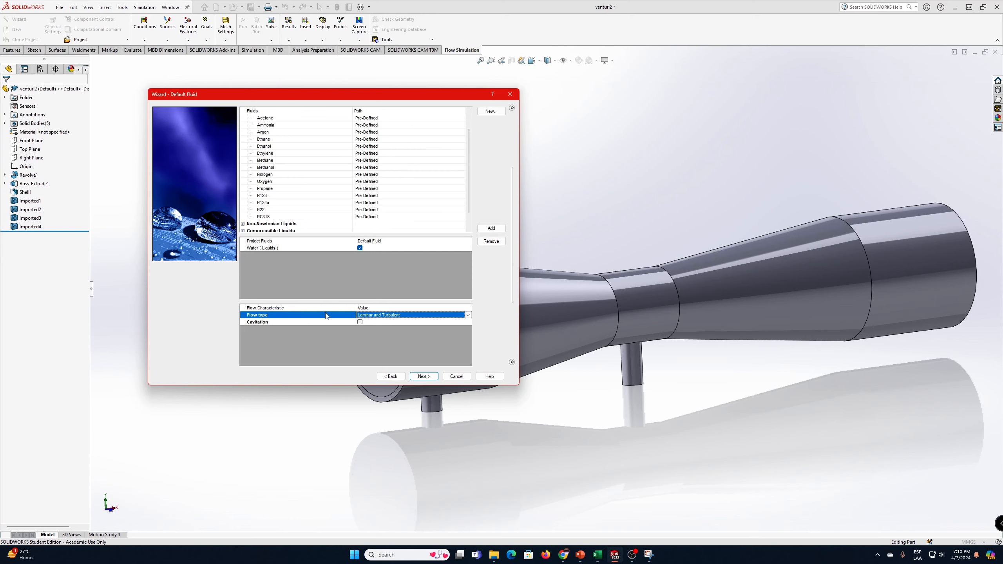
left_click(422, 377)
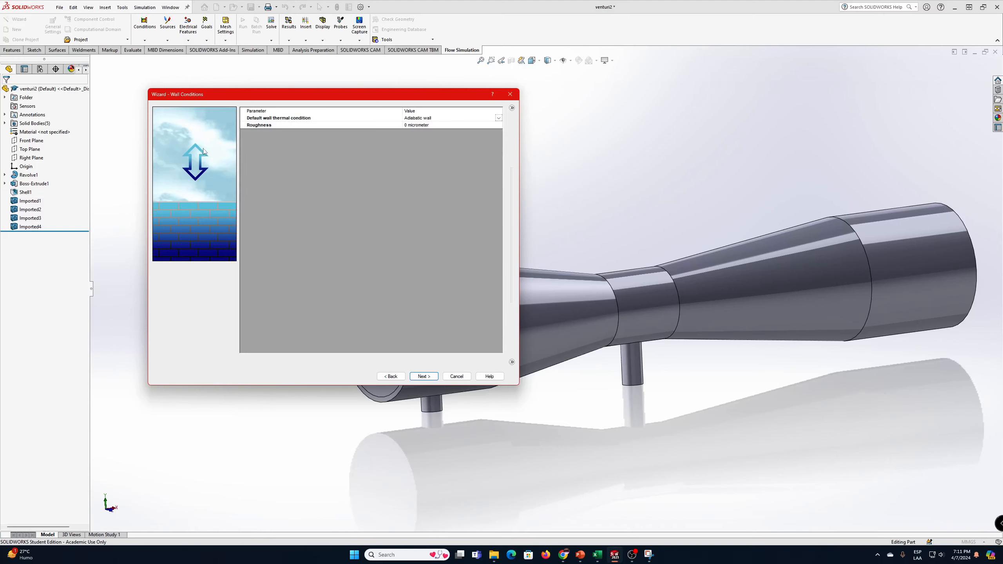
Try Heat flux and Wall temperature as the default wall thermal condition, and return it to Adiabatic wall
left_click(489, 118)
left_click(500, 118)
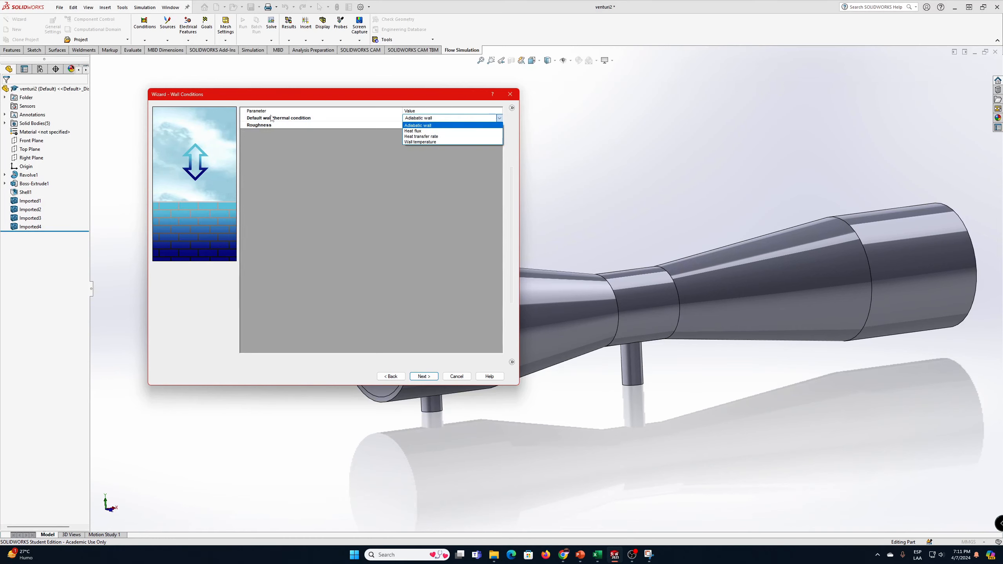
left_click(433, 130)
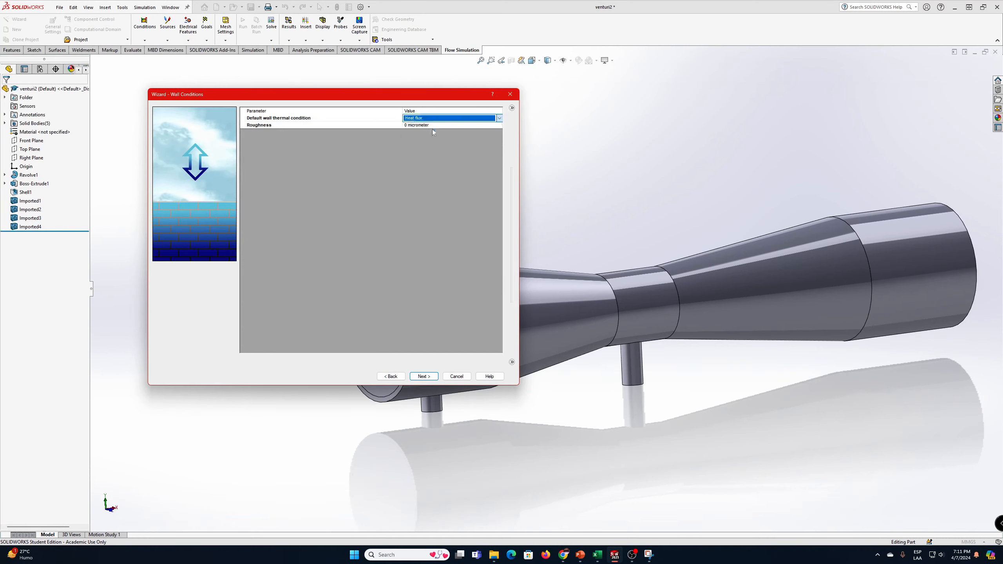
left_click(499, 117)
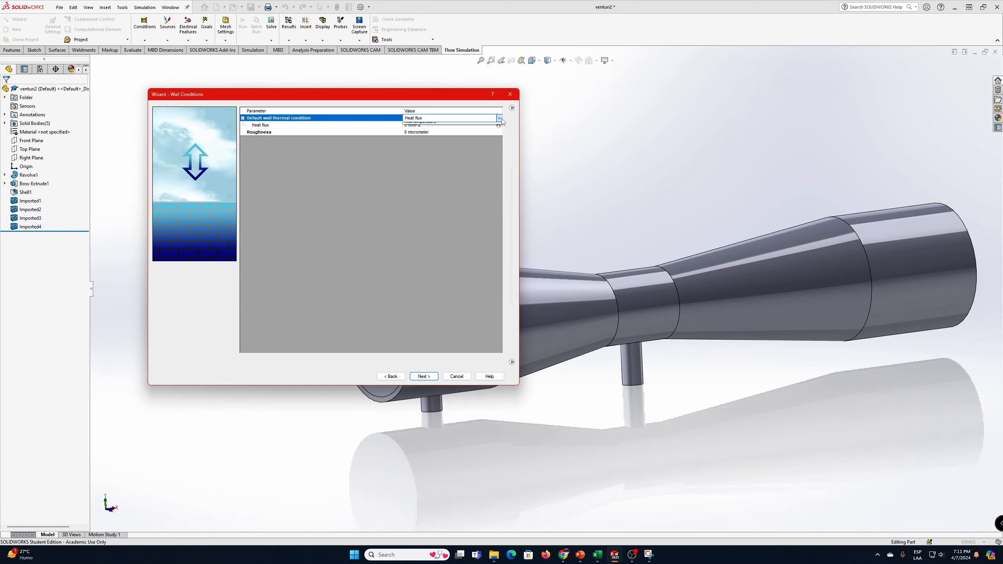
left_click(435, 142)
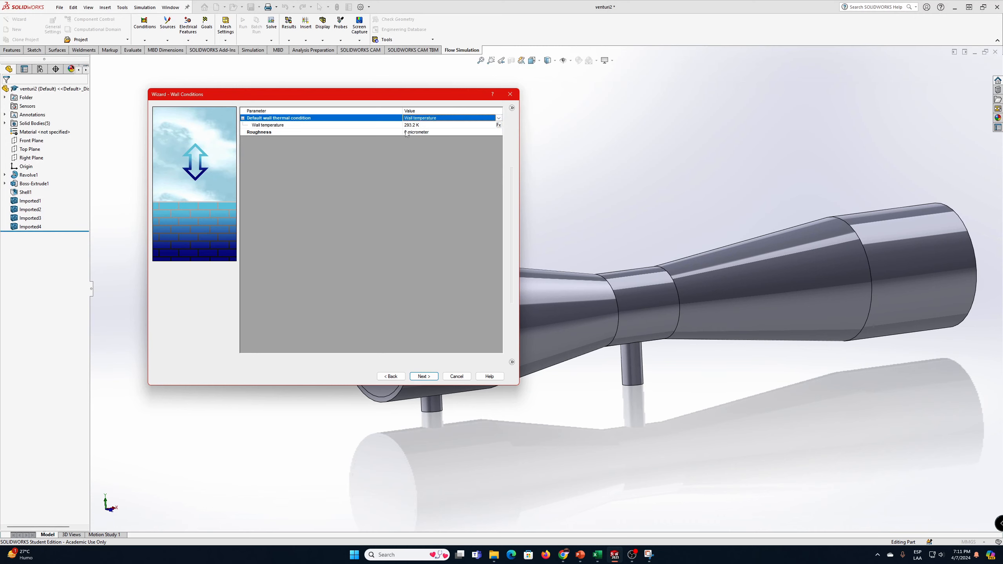
left_click(499, 118)
left_click(439, 126)
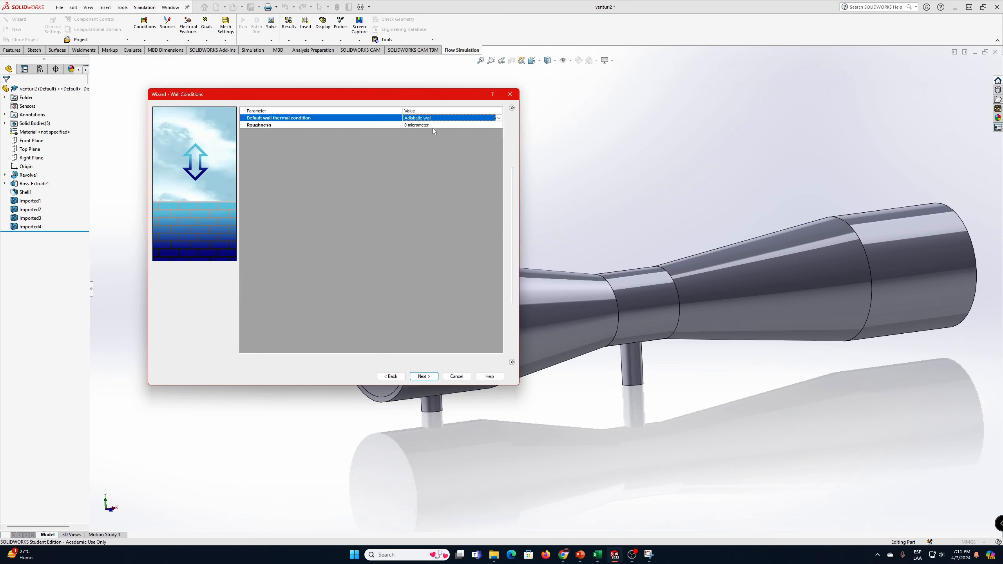
Accept the wall conditions and the default initial conditions, and finish the wizard to create the Venturi project
left_click(423, 377)
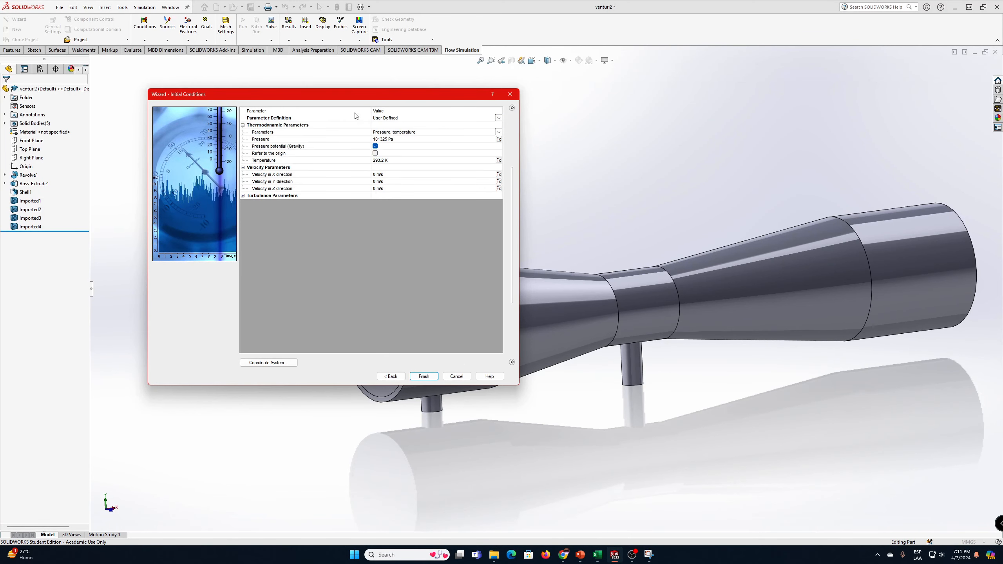
left_click_drag(355, 98, 597, 133)
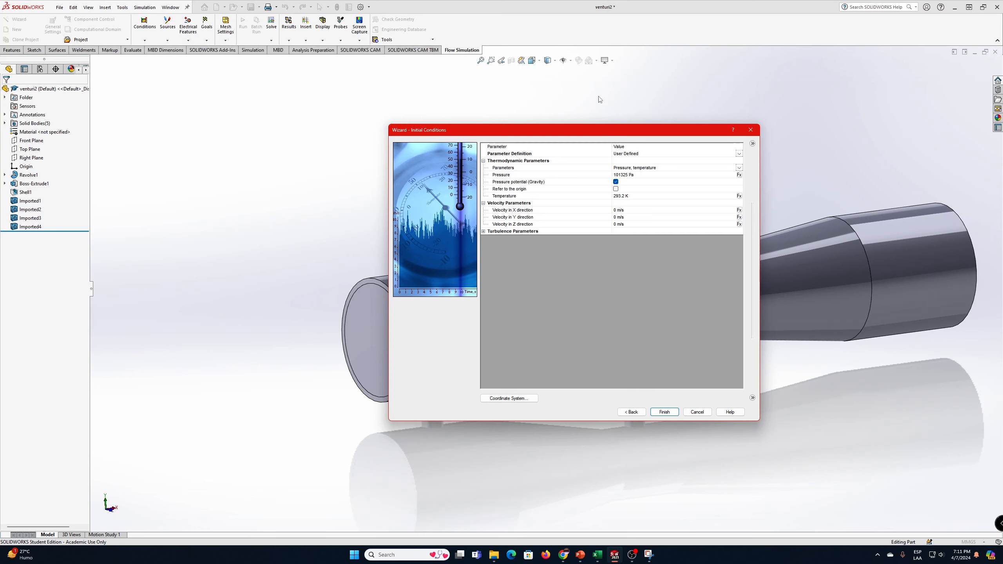
left_click(661, 411)
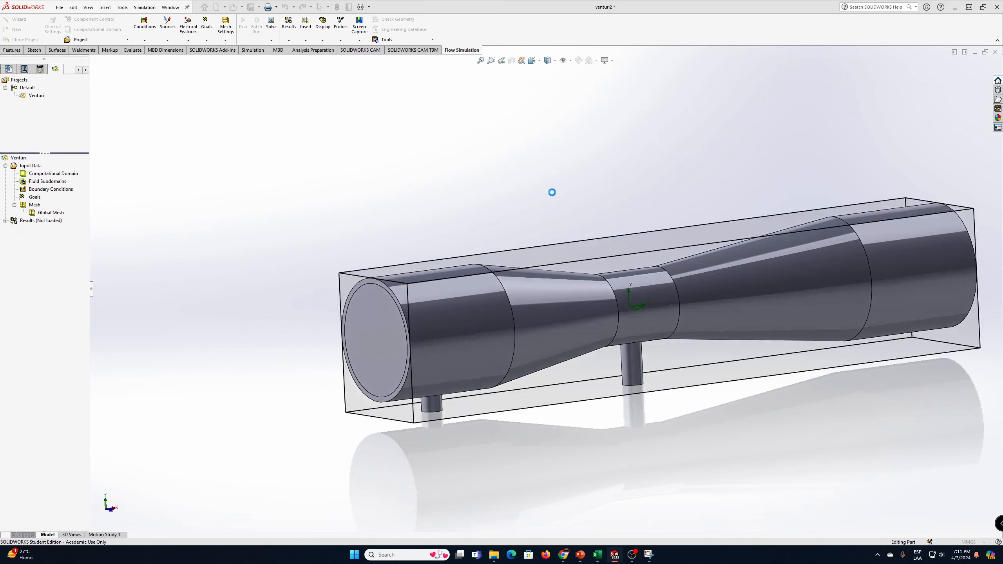
middle_click_drag(575, 187, 522, 141)
middle_click_drag(568, 210, 484, 262)
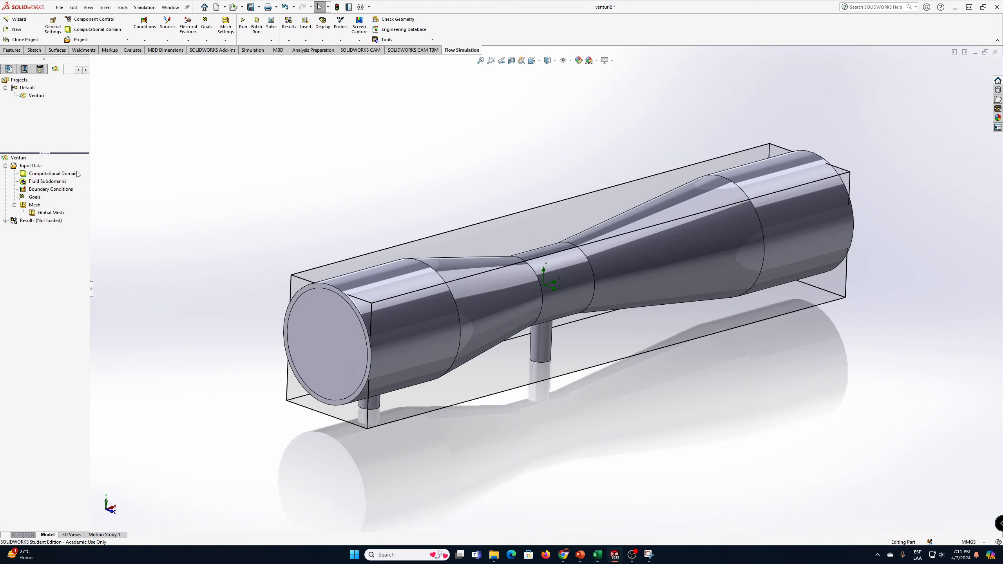
Open the computational domain's definition to examine its type and size settings, and close it without changes
left_click(54, 174)
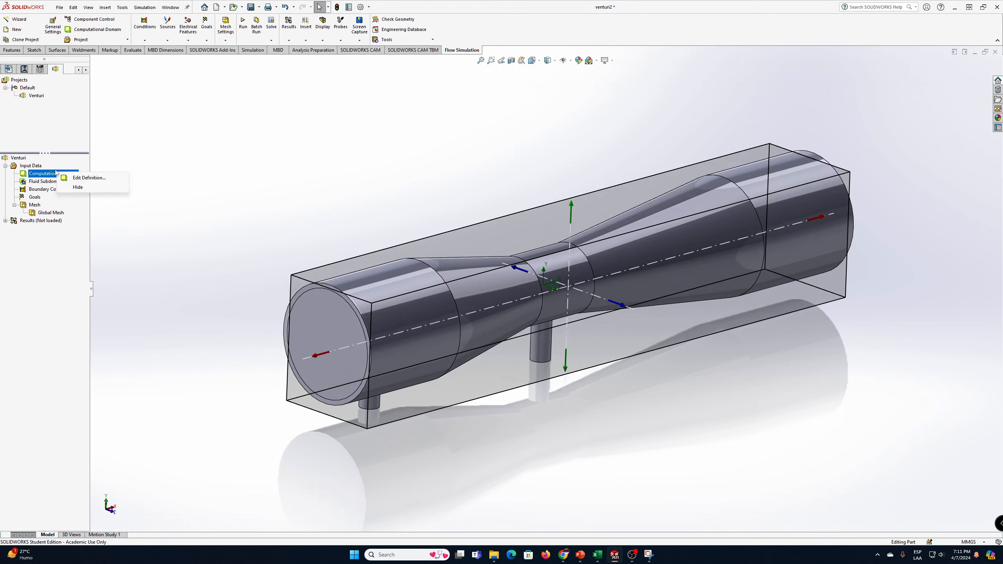
left_click(78, 178)
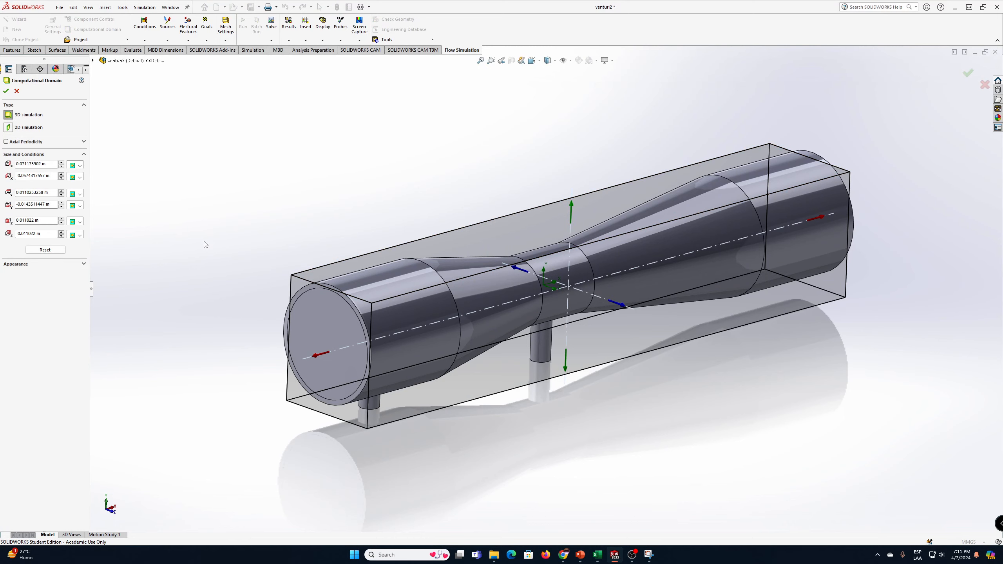
left_click(16, 90)
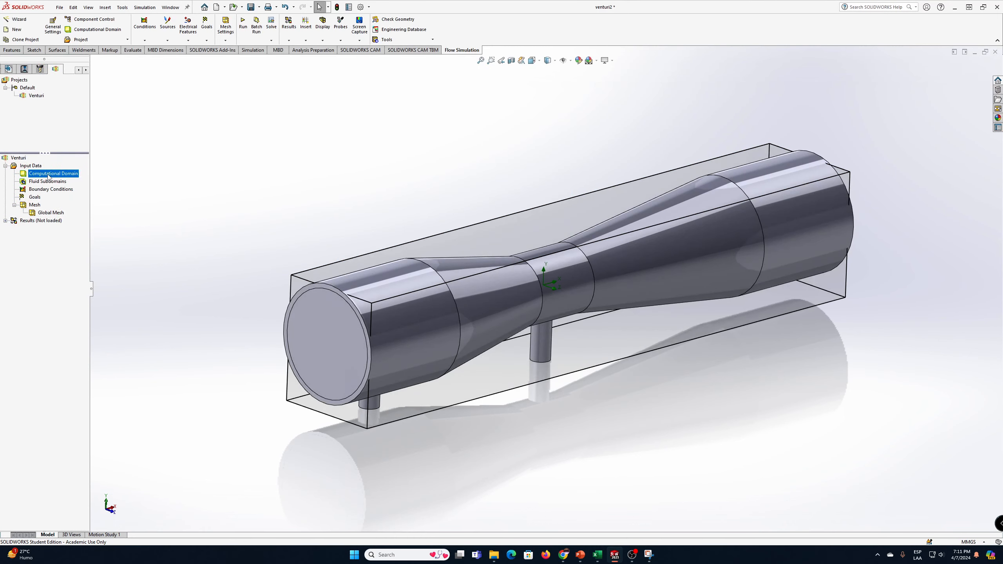
Hide the computational domain box around the venturi
right_click(49, 175)
left_click(68, 189)
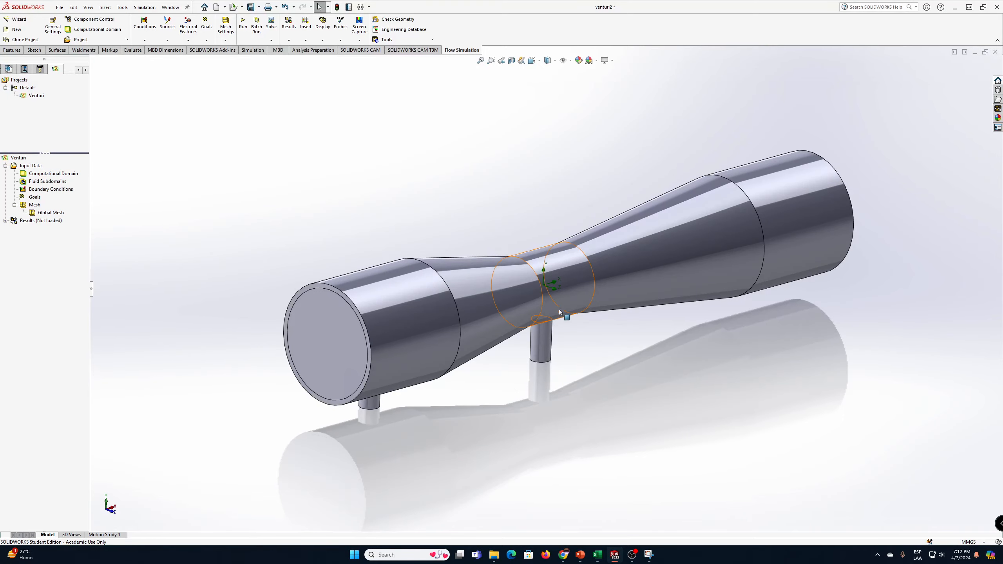
middle_click_drag(559, 309, 609, 381)
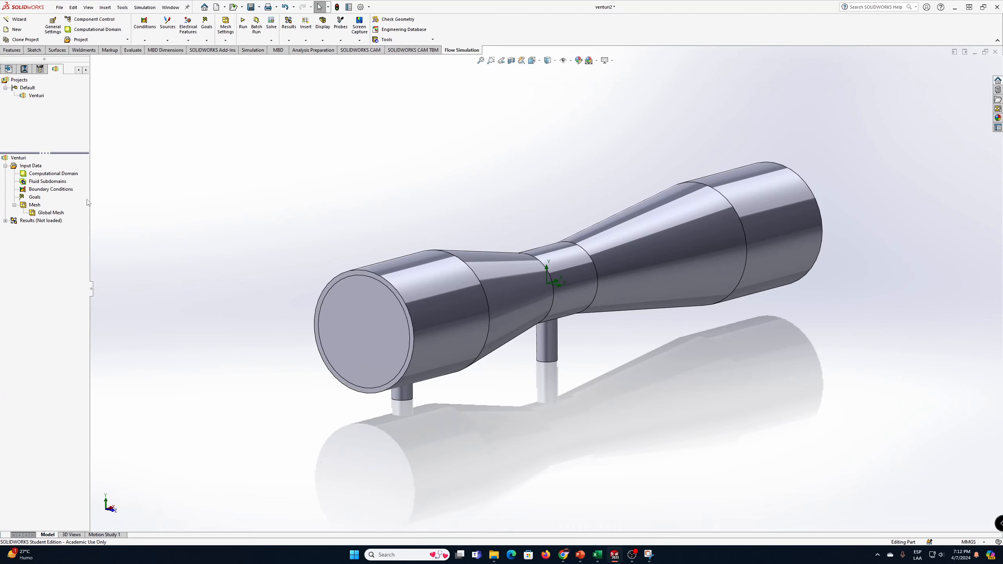
Start a new boundary condition in the Venturi project and choose Inlet Velocity as its type
right_click(52, 191)
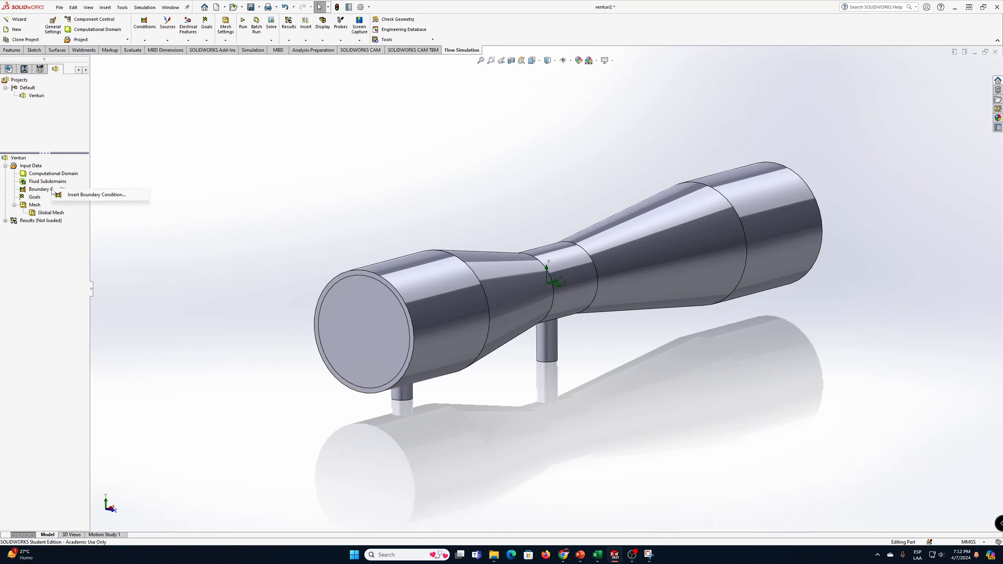
left_click(84, 196)
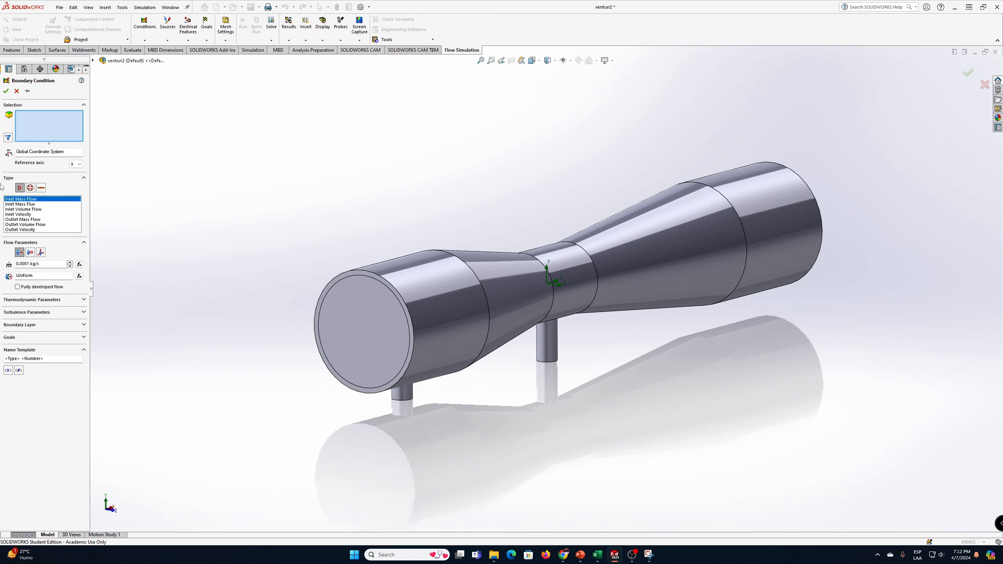
left_click(26, 215)
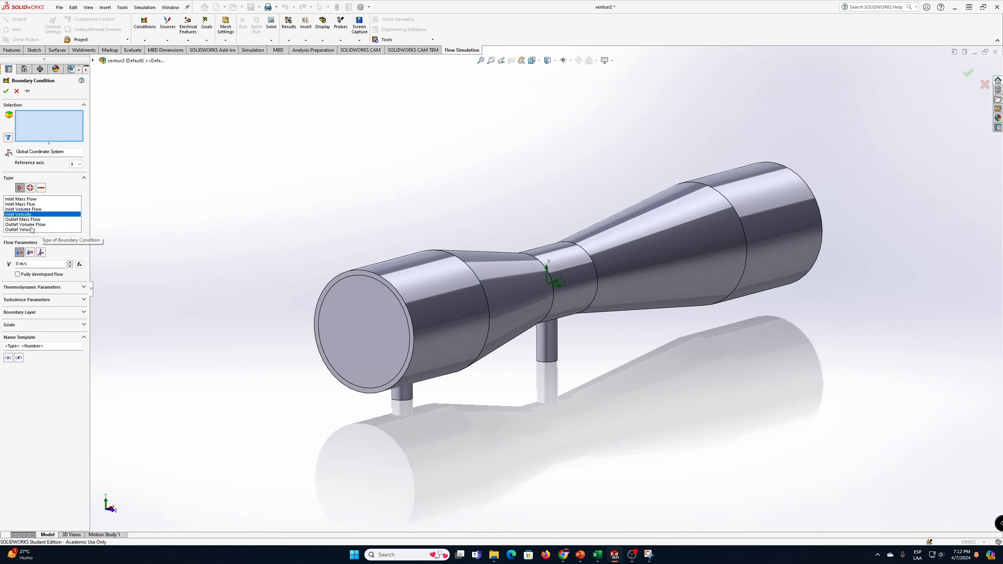
Look through the pressure opening types (Environment, Static and Total Pressure) and the wall types offered for the boundary condition
left_click(31, 188)
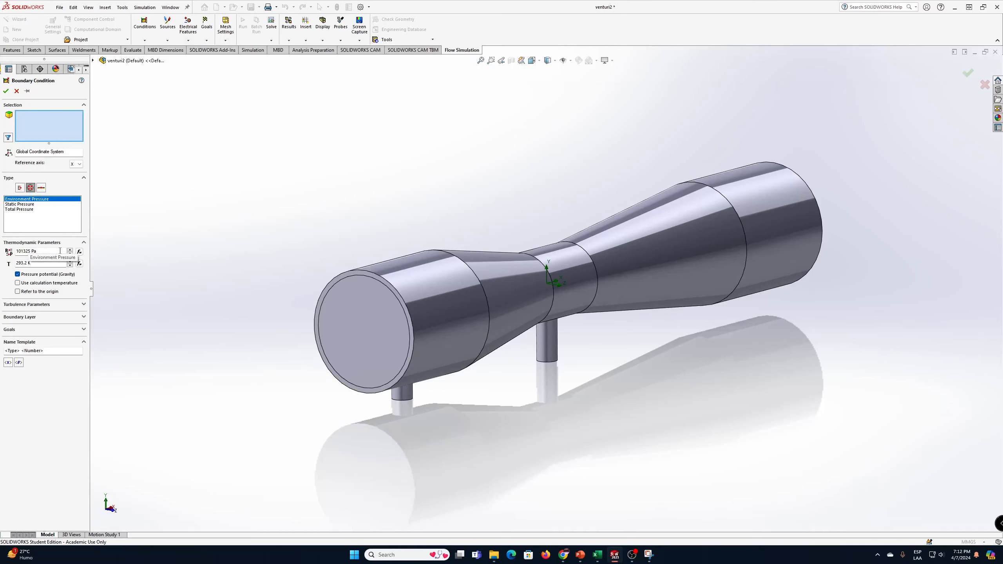
left_click(21, 205)
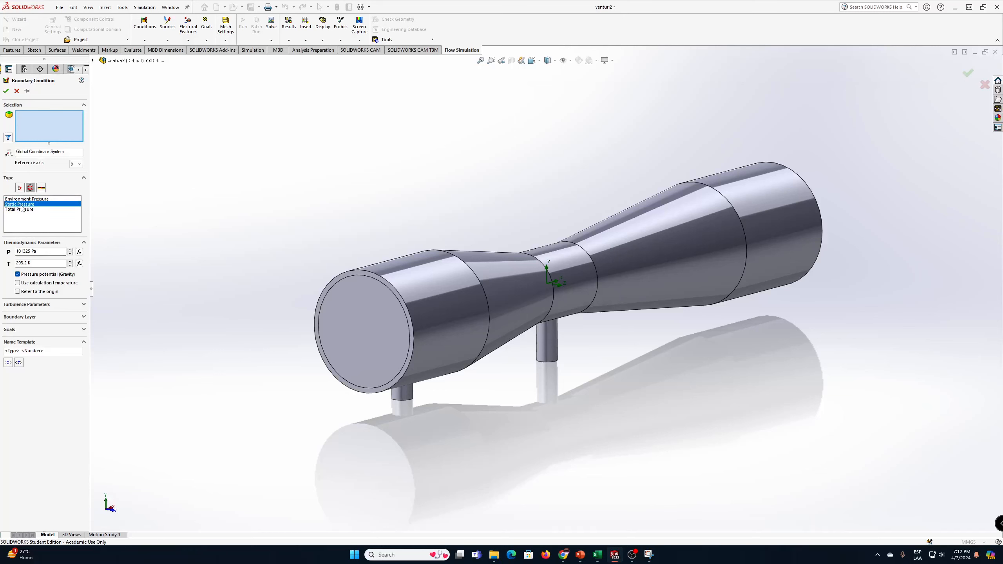
left_click(21, 210)
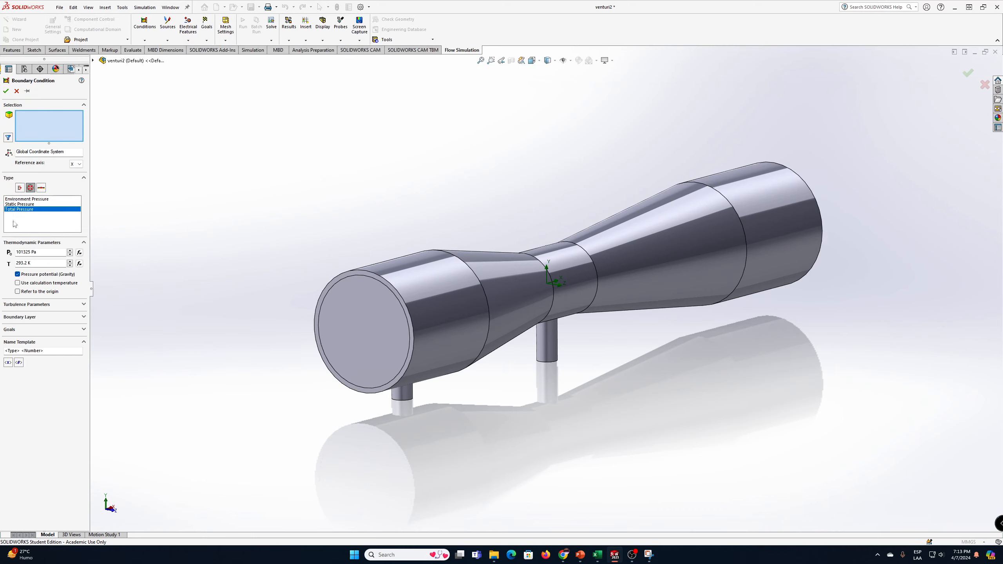
left_click(18, 199)
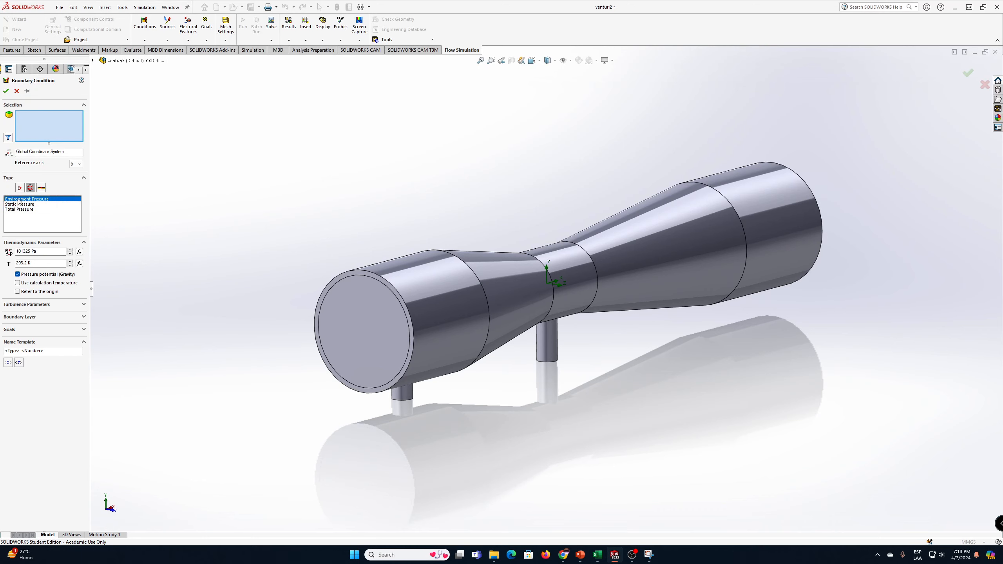
left_click(41, 188)
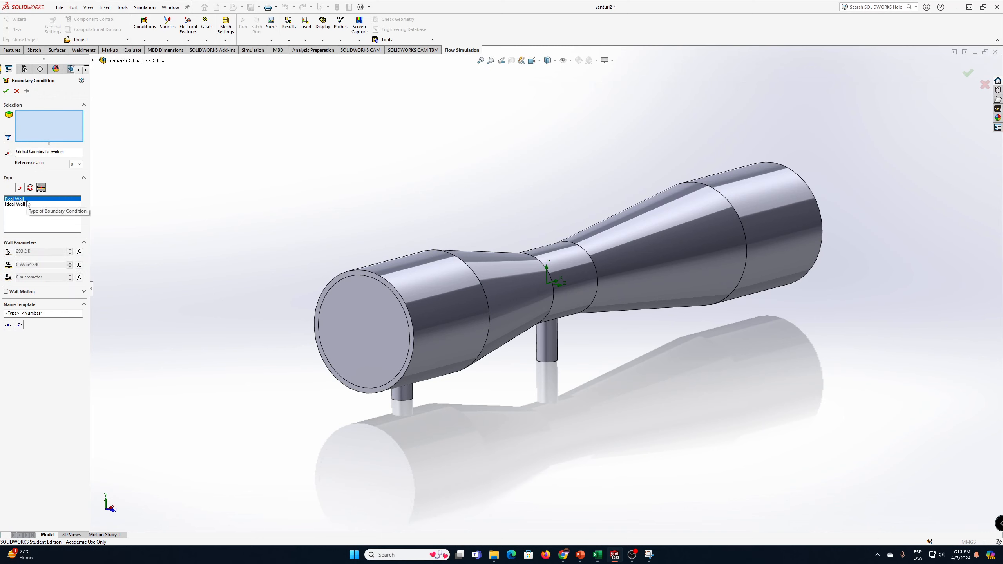
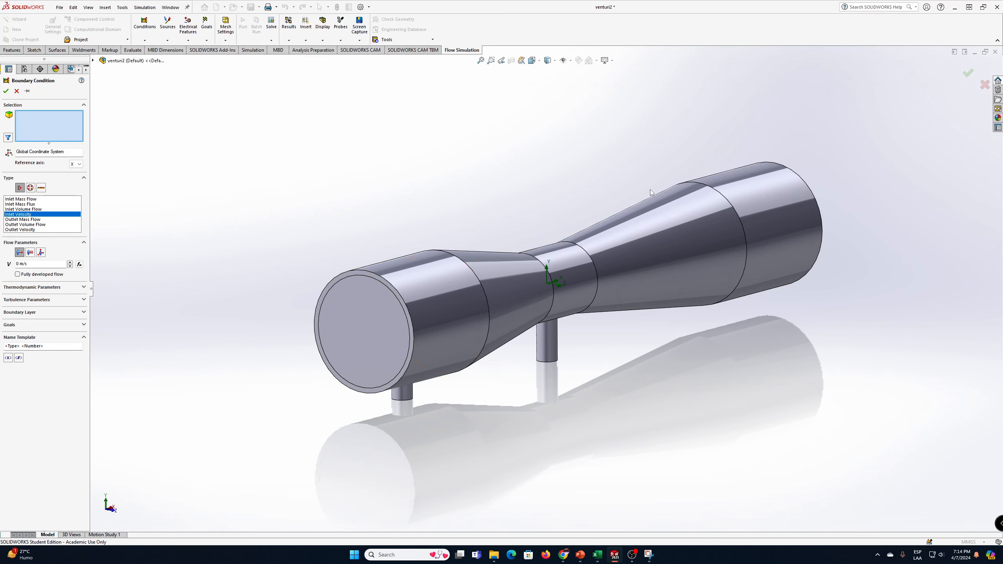
Set the Inlet Velocity to 1 m/s normal to the face, after trying the 3D vector definition
left_click(40, 252)
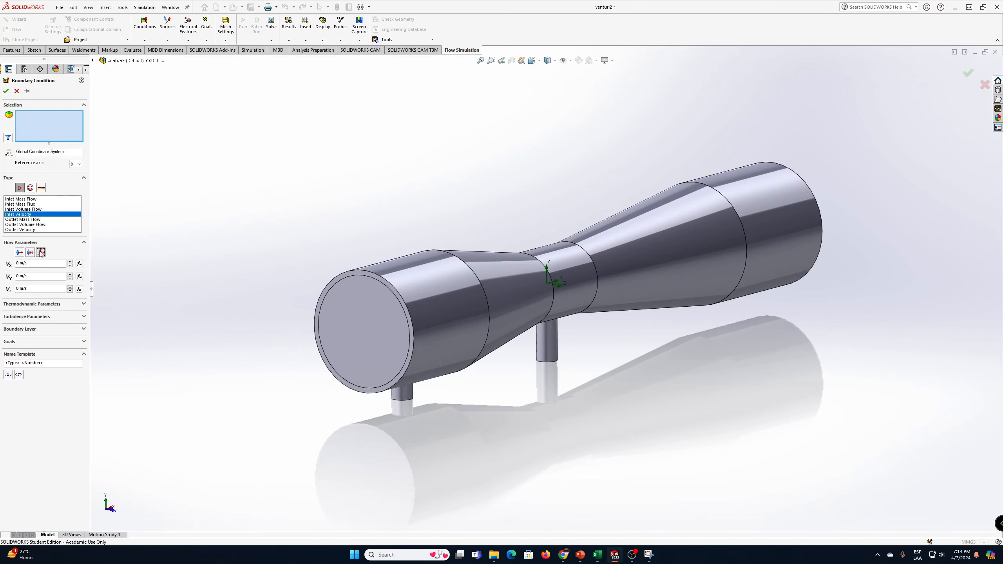
left_click(19, 252)
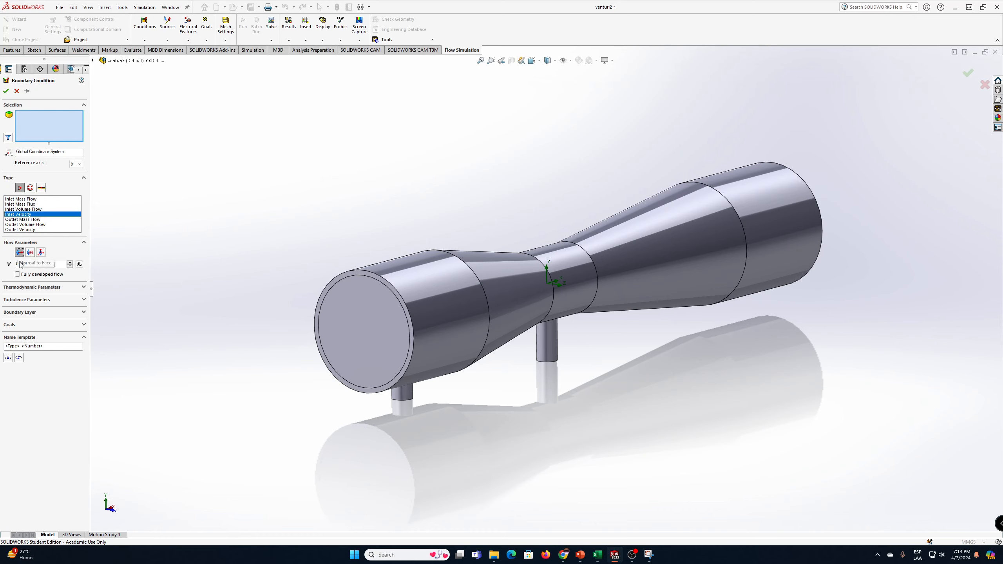
left_click_drag(19, 264, 7, 264)
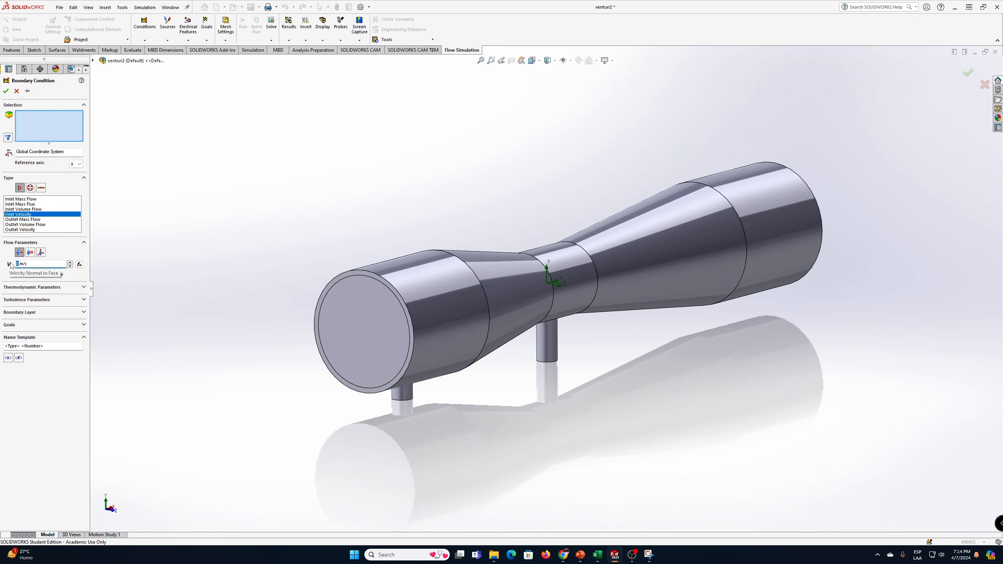
type("1")
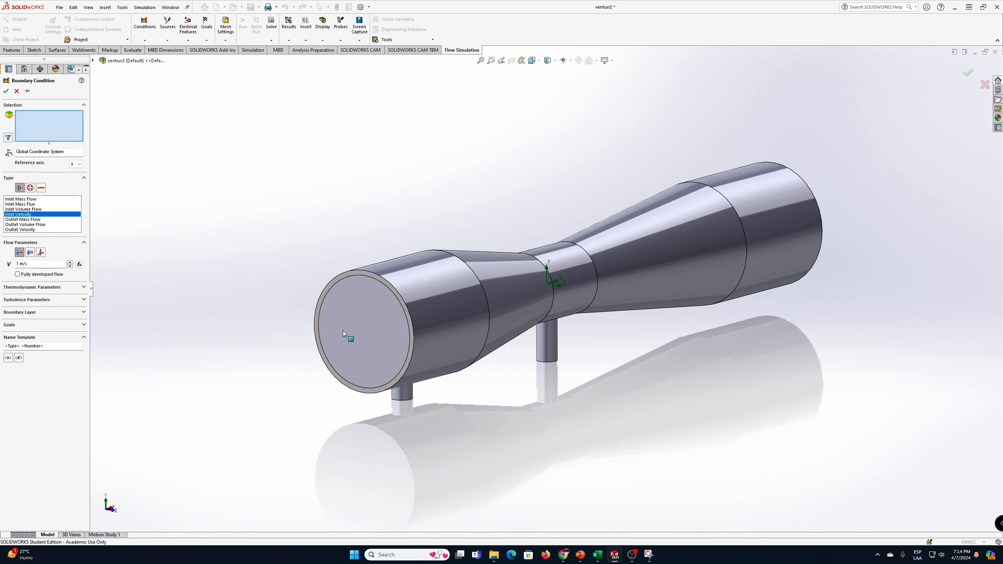
left_click(378, 334)
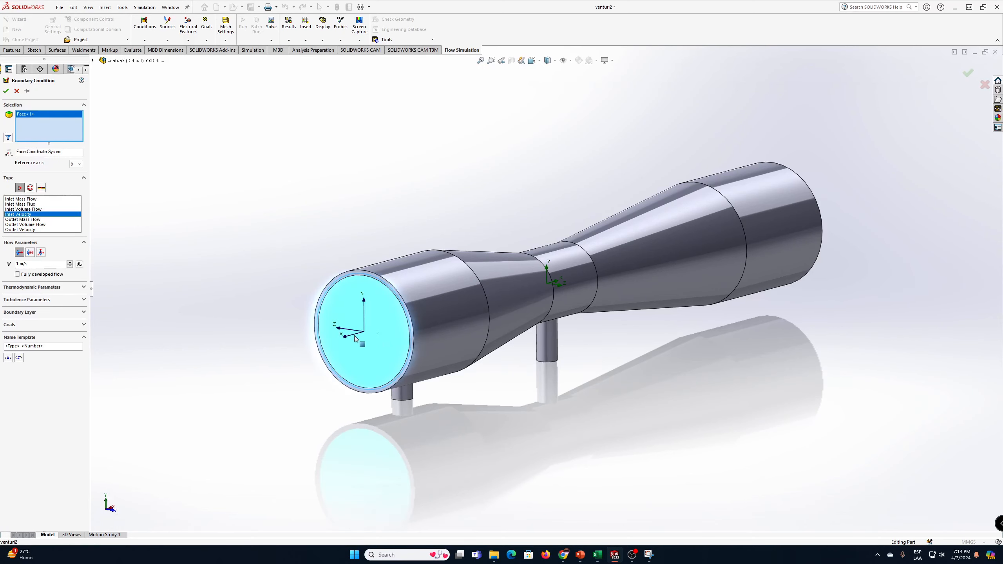
right_click(32, 115)
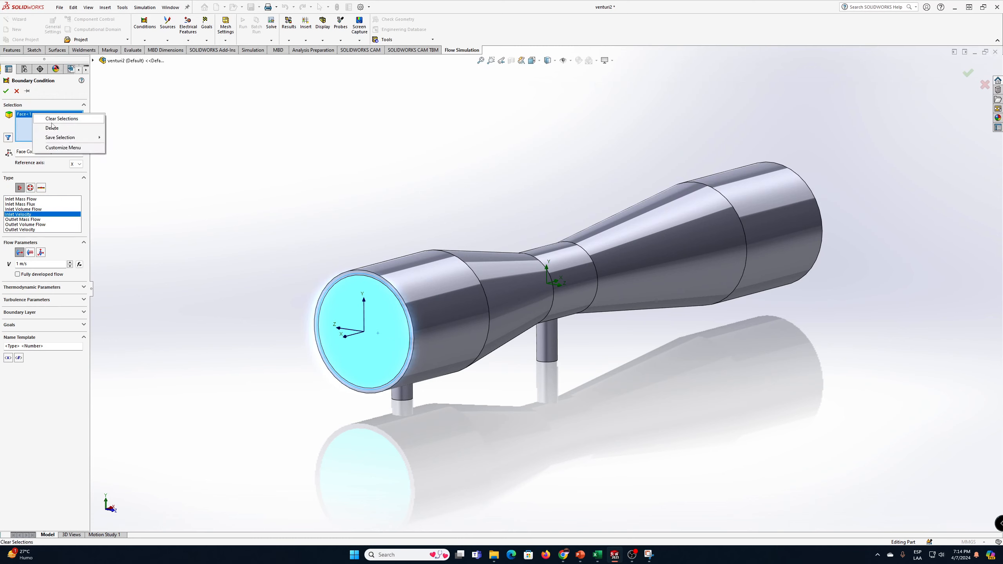
left_click(52, 118)
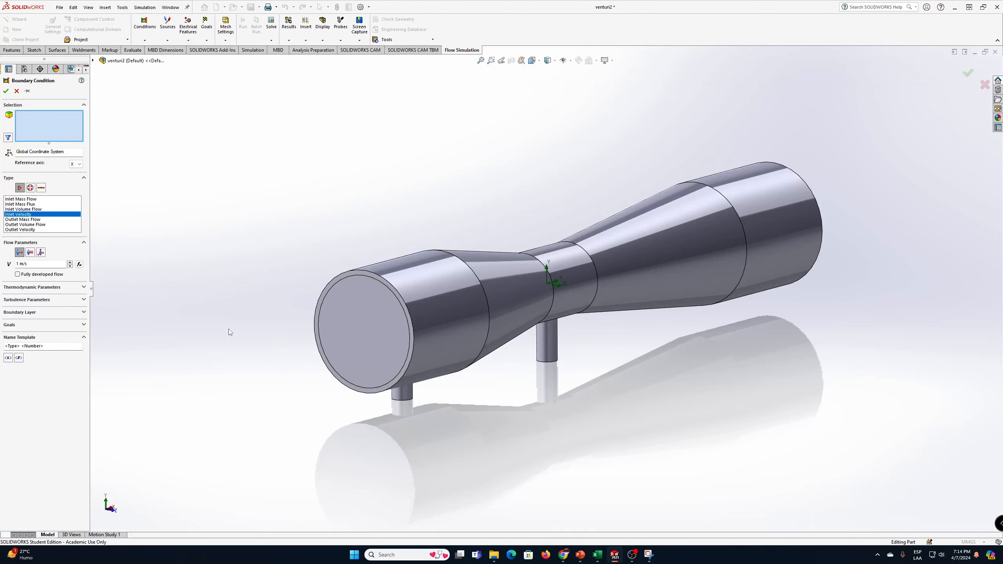
Use Select Other on the inlet lid to assign its body, Imported1, to the inlet velocity condition
right_click(344, 322)
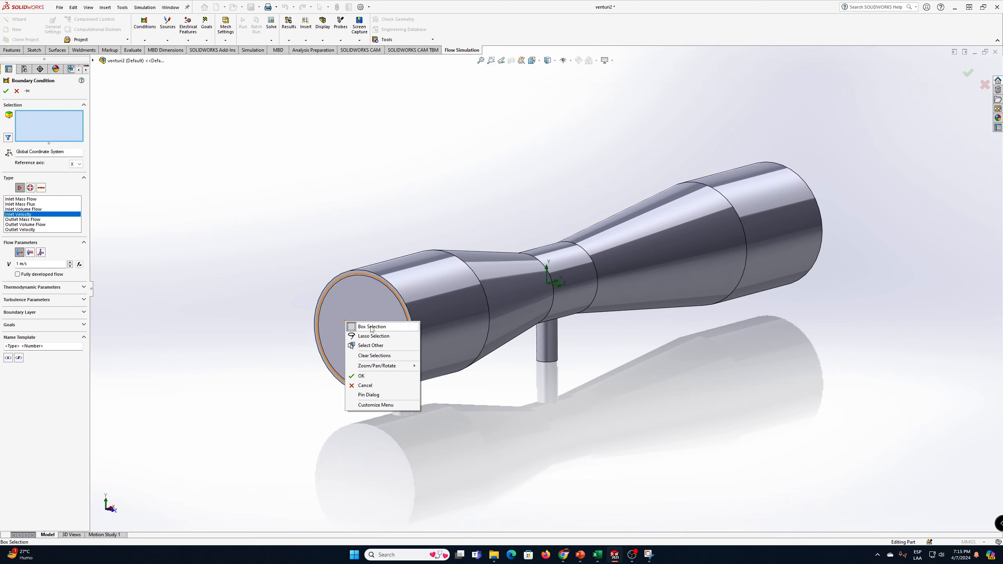
left_click(374, 346)
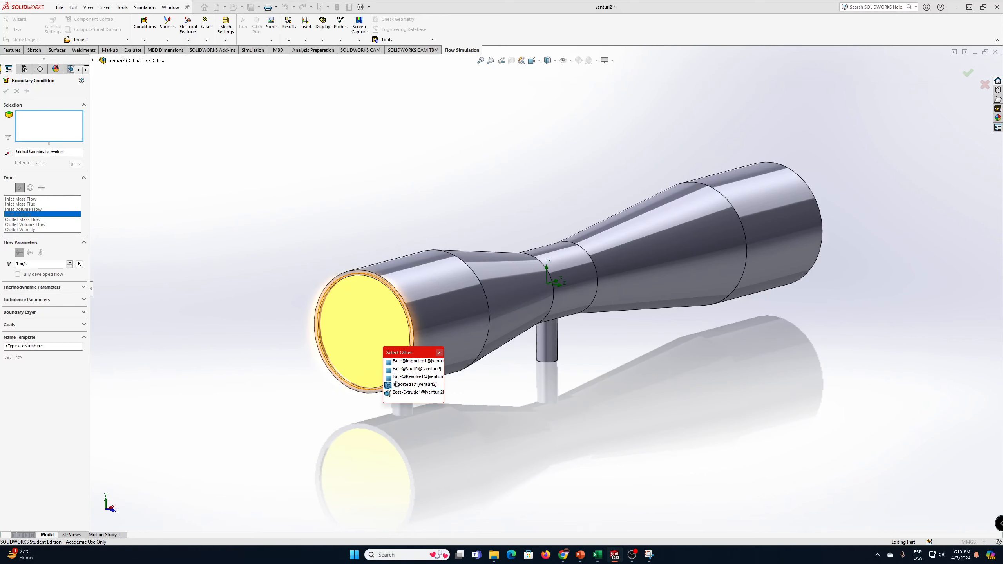
left_click(412, 388)
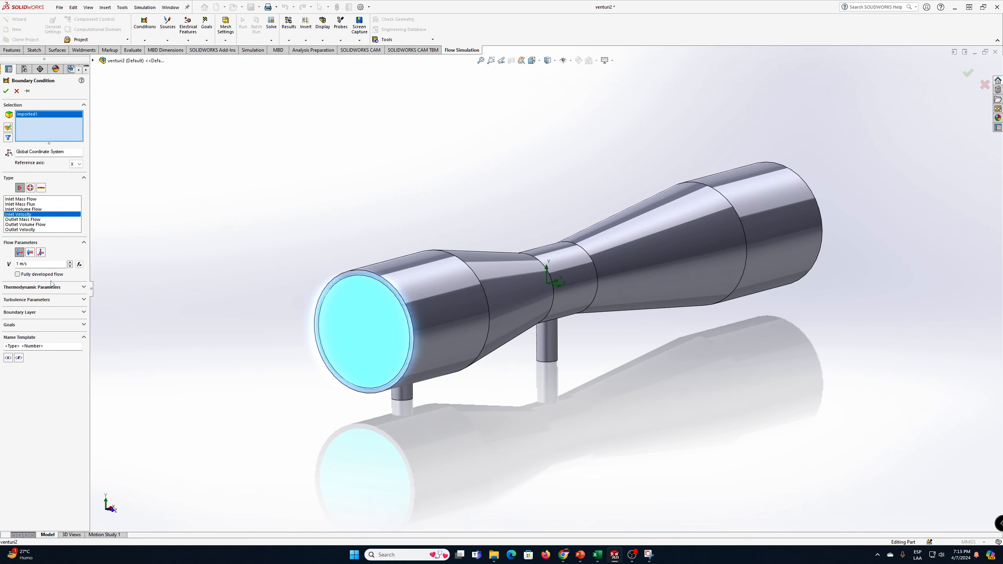
Check the inlet's thermodynamic and turbulence parameters, keep their defaults, and accept the inlet velocity condition
left_click(84, 287)
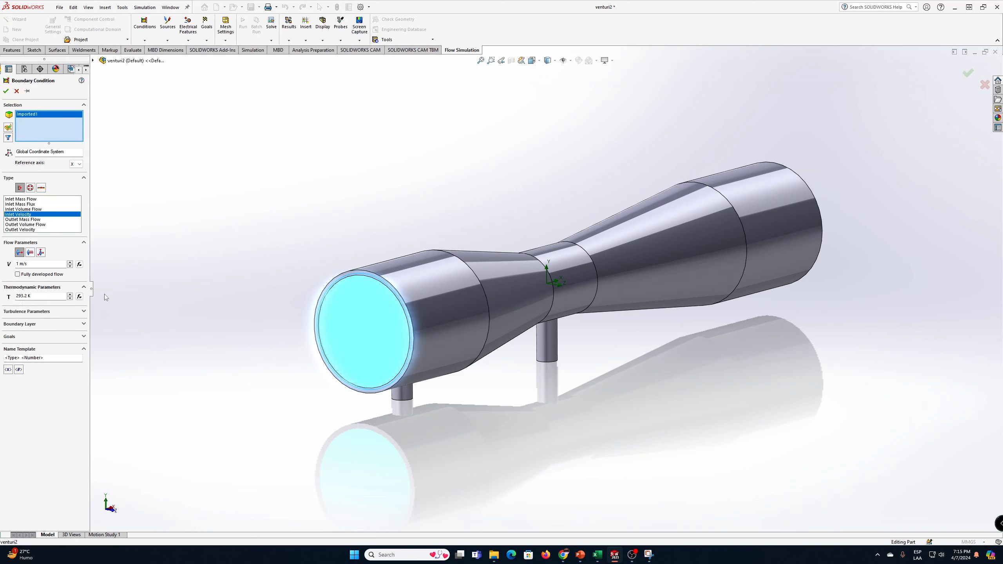
left_click(84, 288)
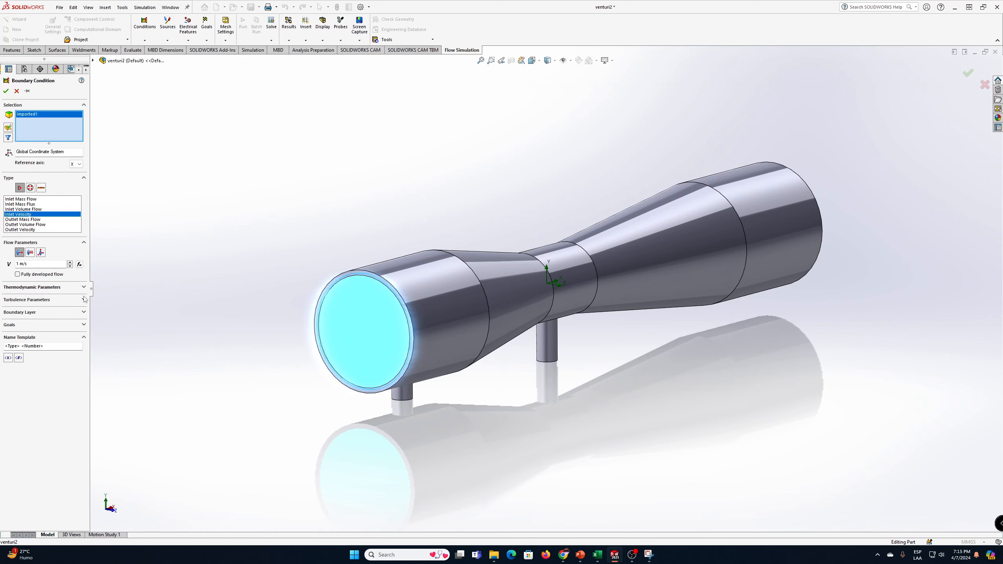
left_click(83, 301)
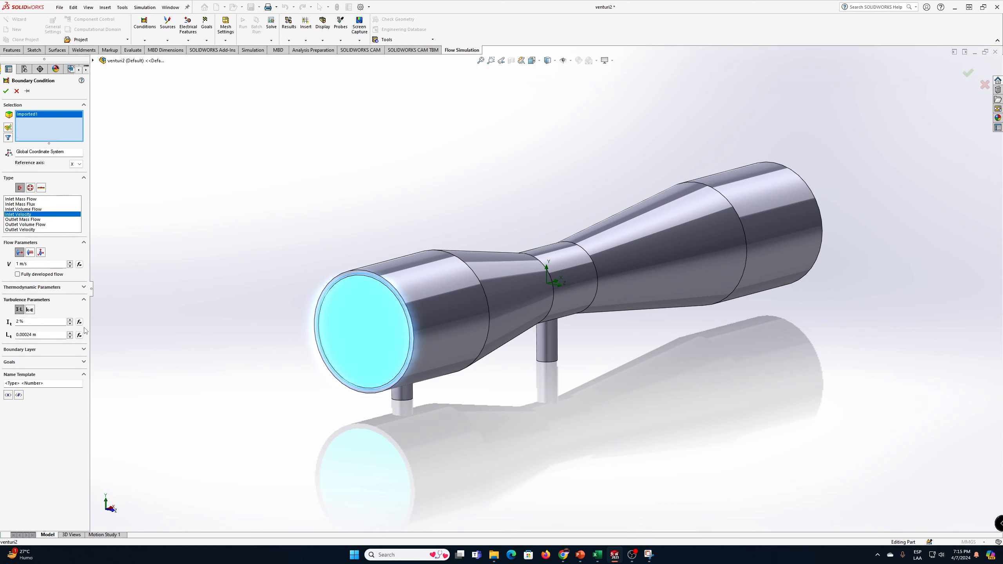
left_click(83, 300)
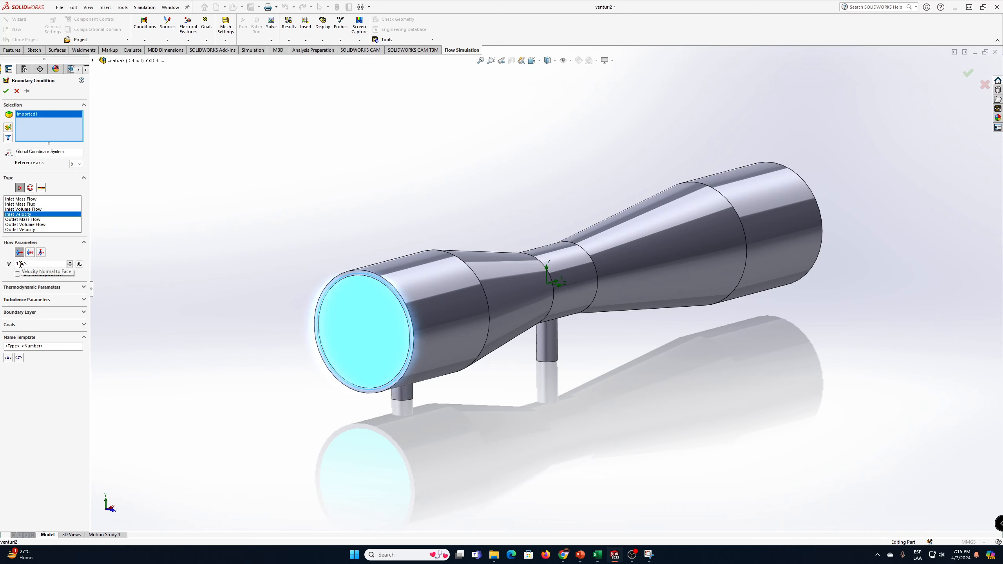
left_click(6, 92)
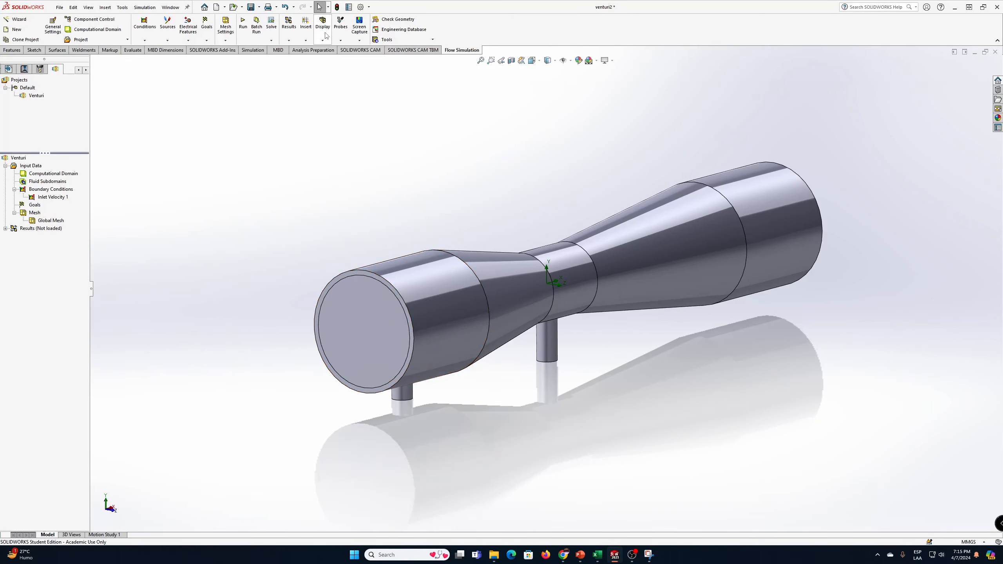
Add an Environment Pressure boundary condition with default values on the outlet lid's body, Imported4, chosen through Select Other
middle_click_drag(783, 323, 661, 340)
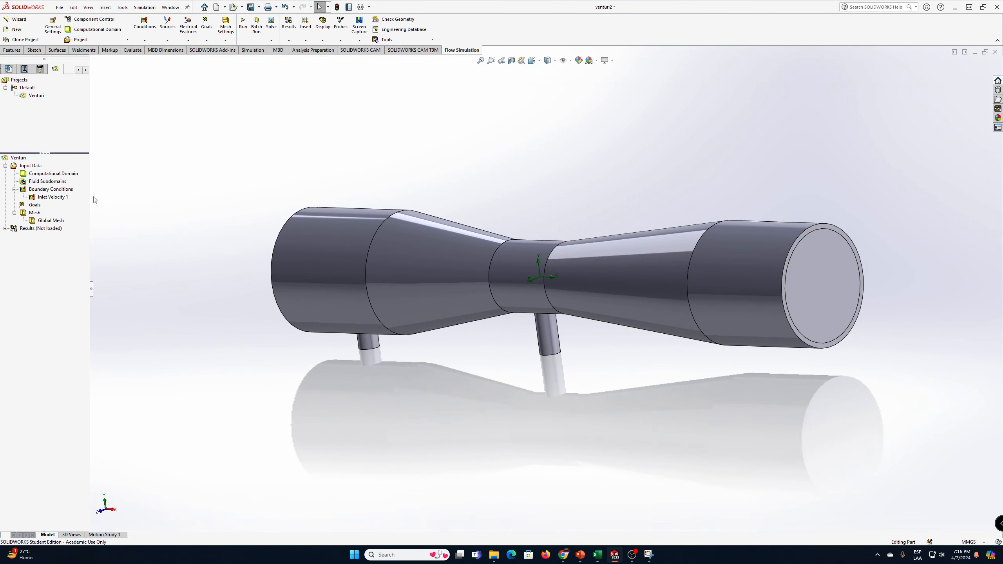
right_click(46, 192)
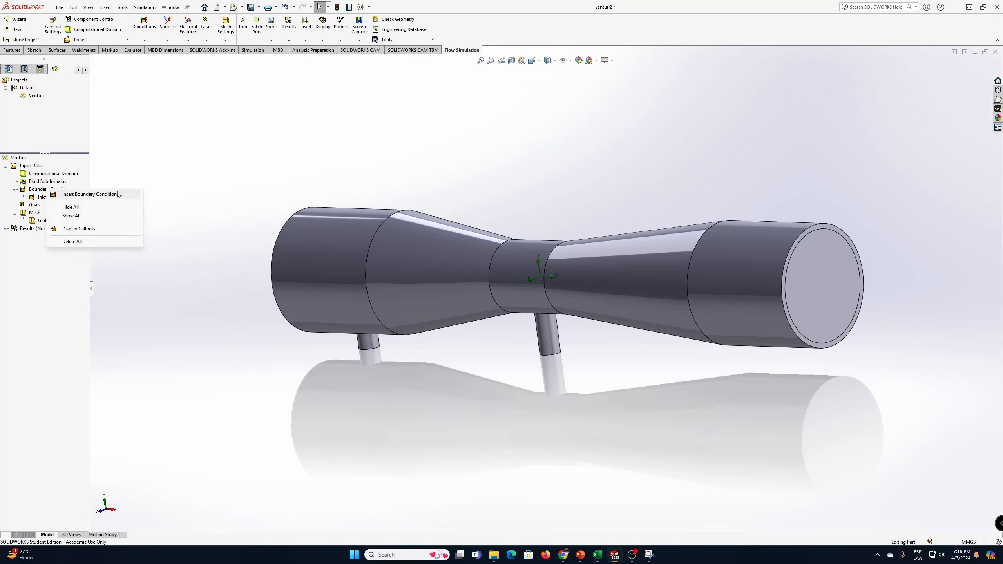
left_click(91, 195)
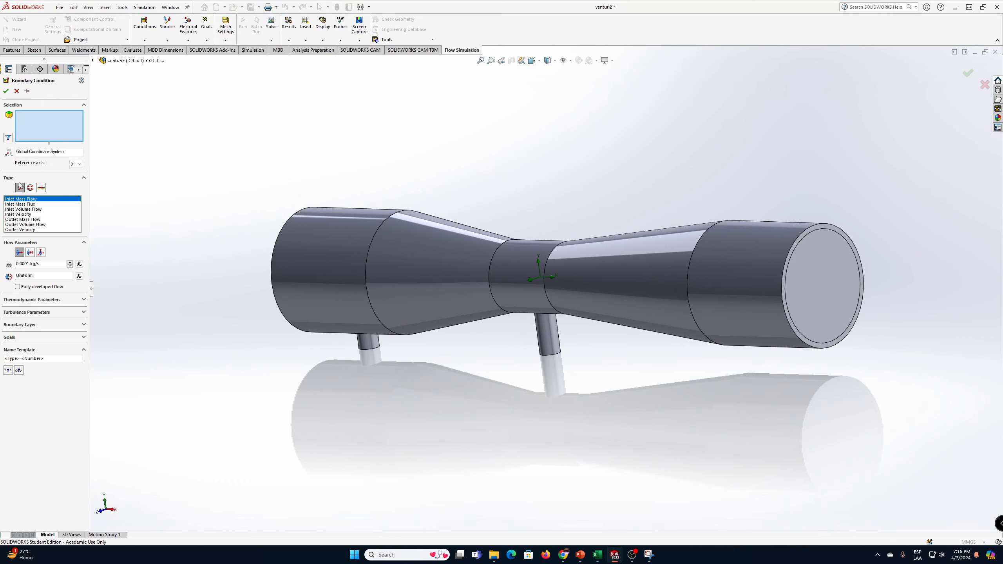
left_click(30, 188)
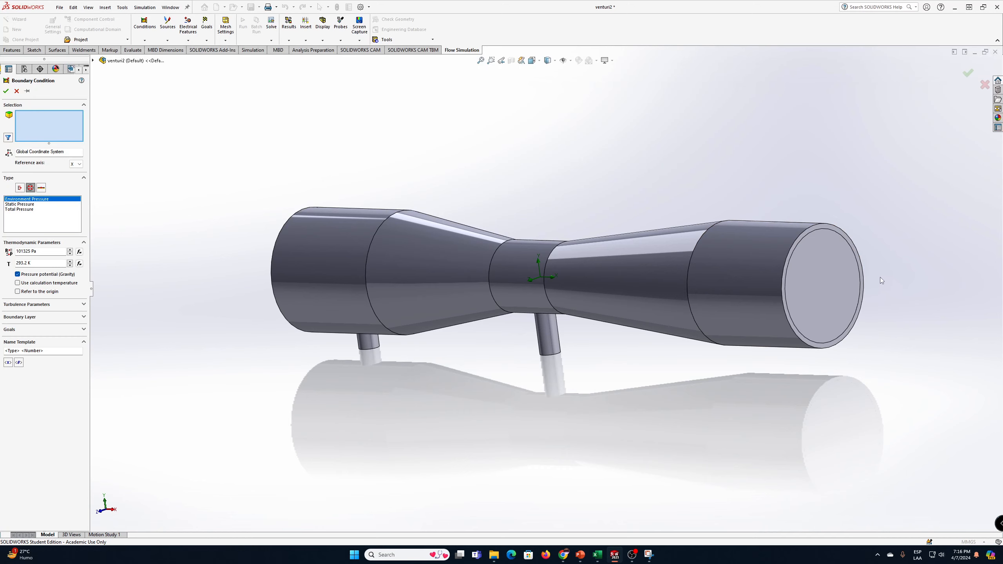
right_click(818, 287)
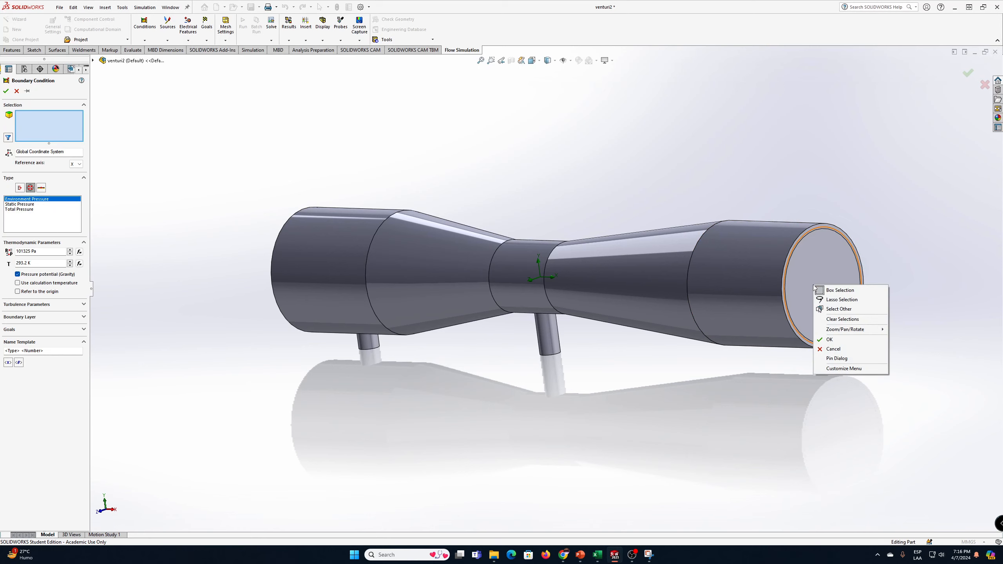
left_click(840, 310)
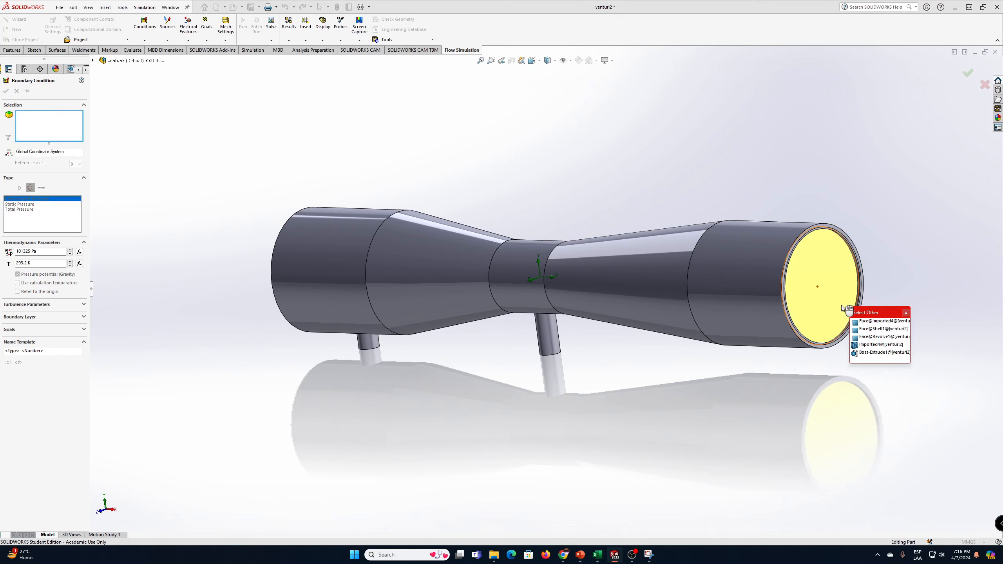
left_click(875, 345)
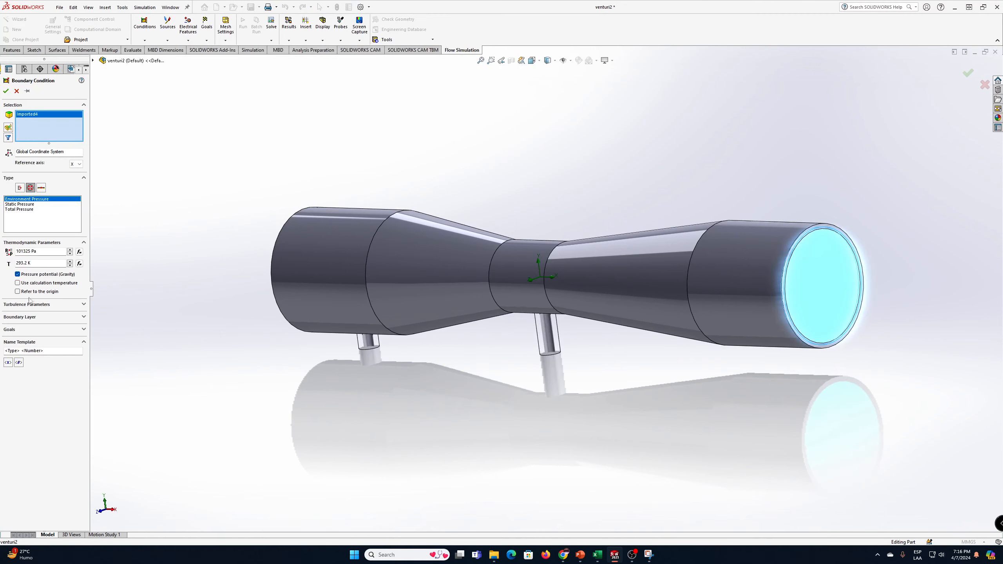
left_click(6, 91)
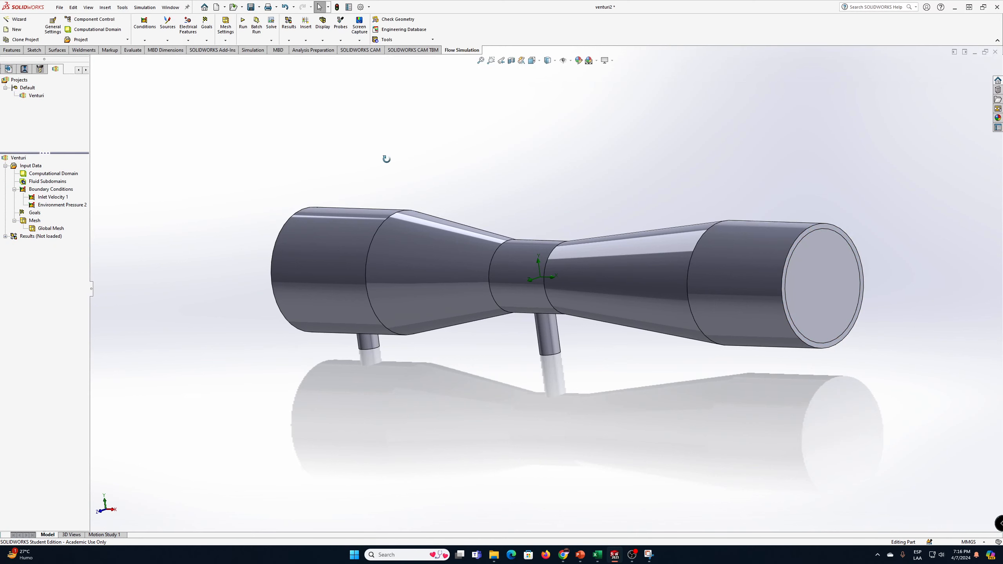
Make the model fully transparent and examine the boundary condition arrows at the venturi's inlet and outlet
middle_click_drag(386, 157, 463, 160)
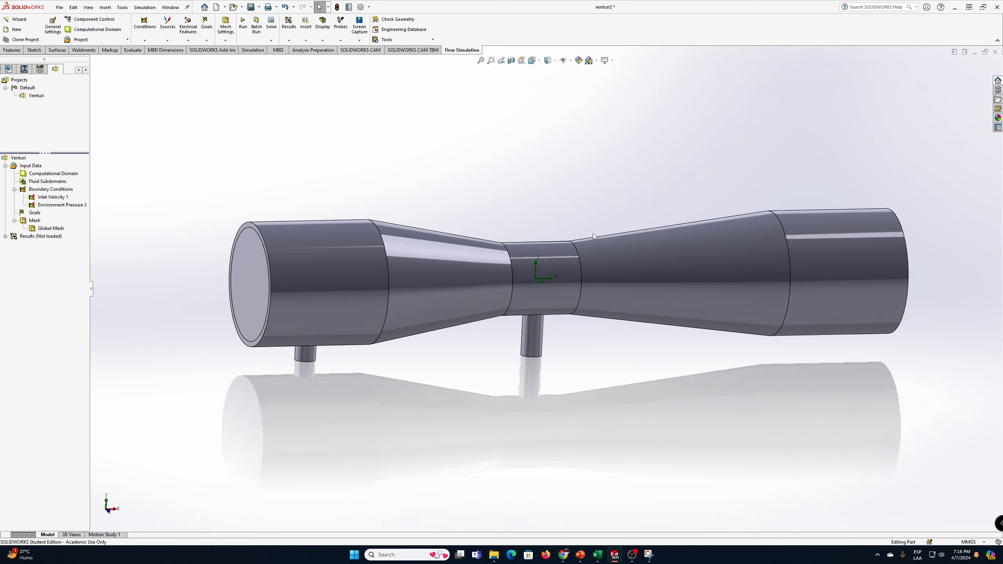
left_click(324, 40)
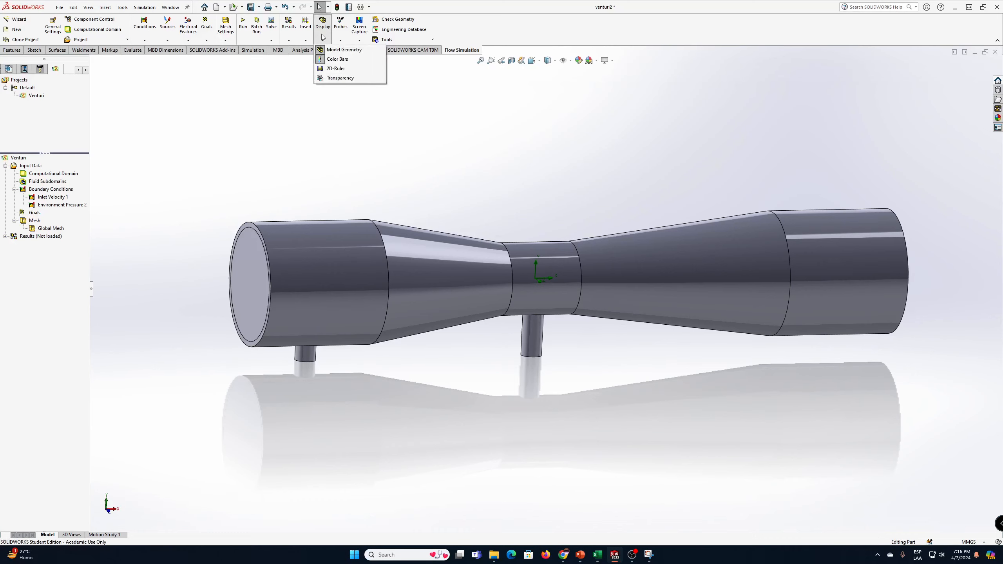
left_click(341, 78)
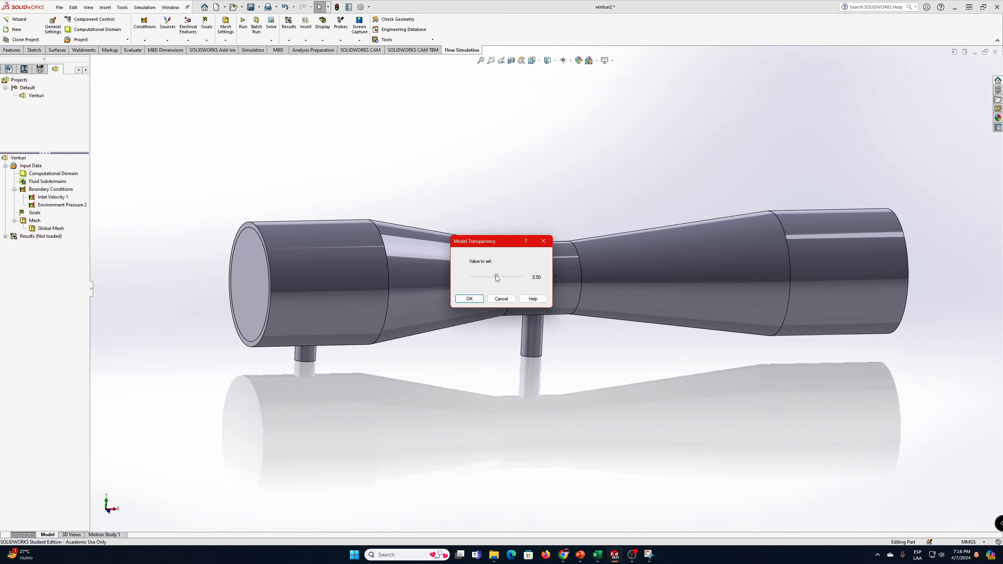
mouse_move(497, 278)
left_mouse_down()
mouse_move(461, 282)
mouse_move(478, 281)
left_mouse_up()
left_click_drag(474, 279, 513, 285)
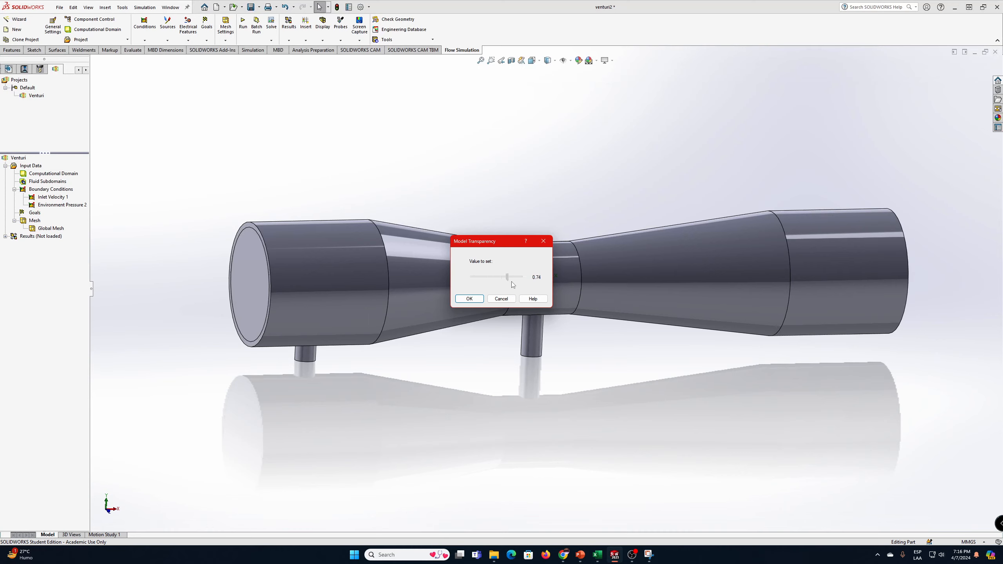
left_click(479, 299)
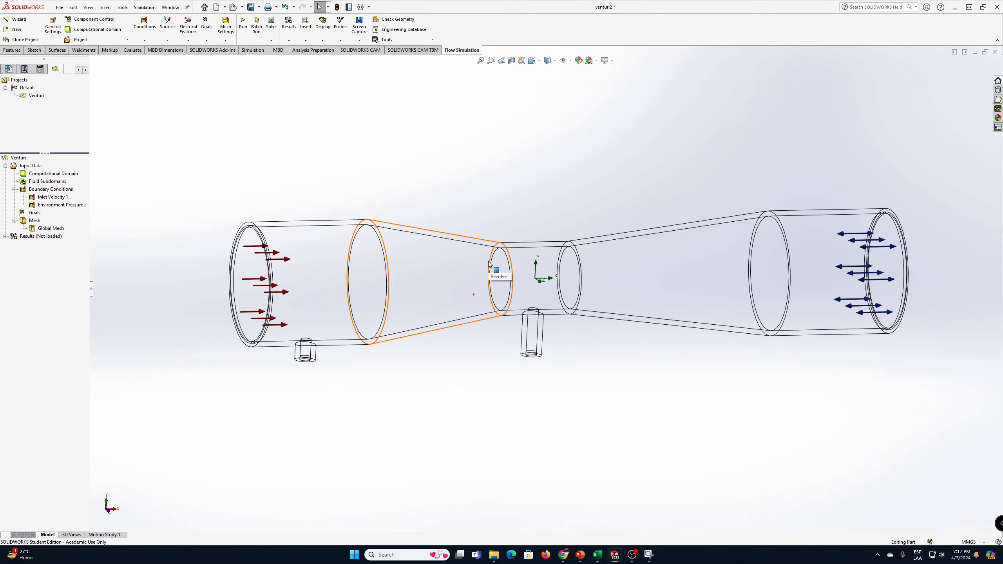
middle_click_drag(251, 217, 287, 193)
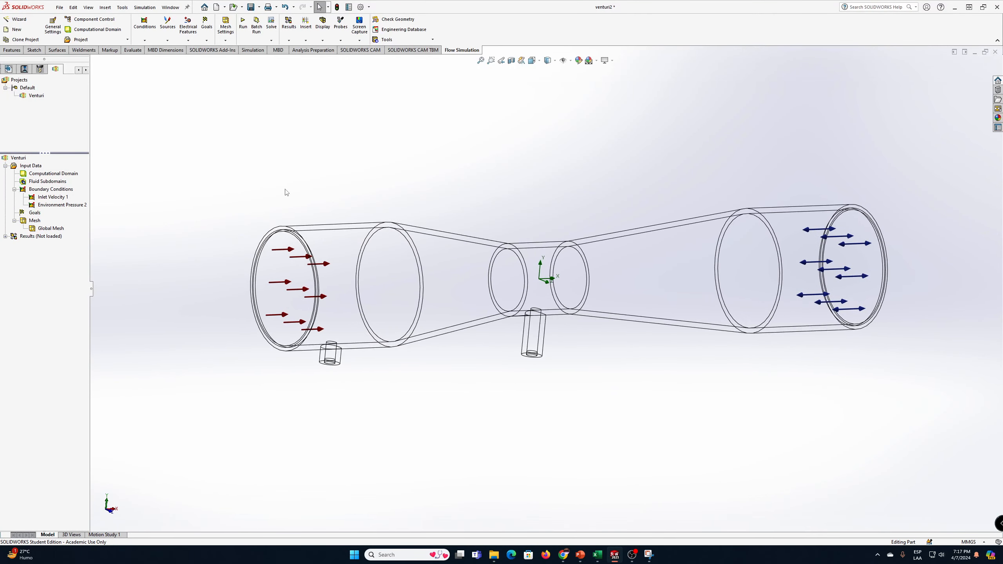
middle_click_drag(358, 362, 319, 362)
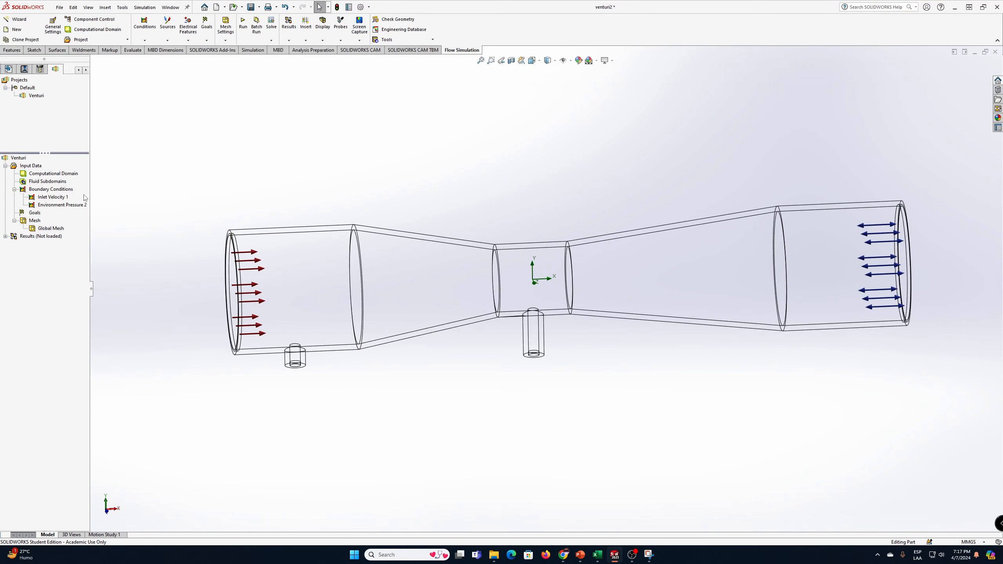
middle_click_drag(369, 414, 412, 416)
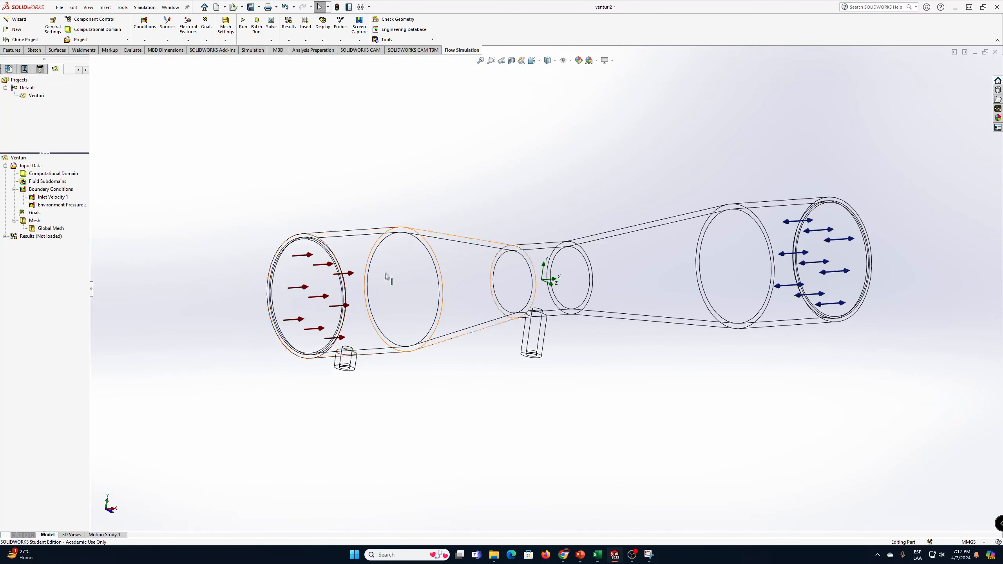
middle_click_drag(388, 281, 834, 337)
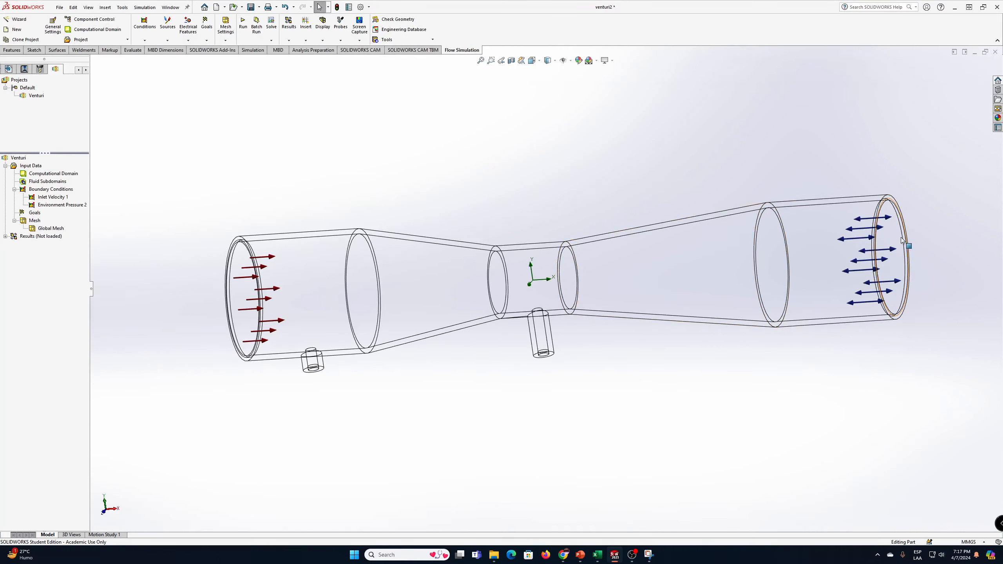
mouse_move(650, 380)
middle_mouse_down()
mouse_move(697, 363)
mouse_move(633, 349)
middle_mouse_up()
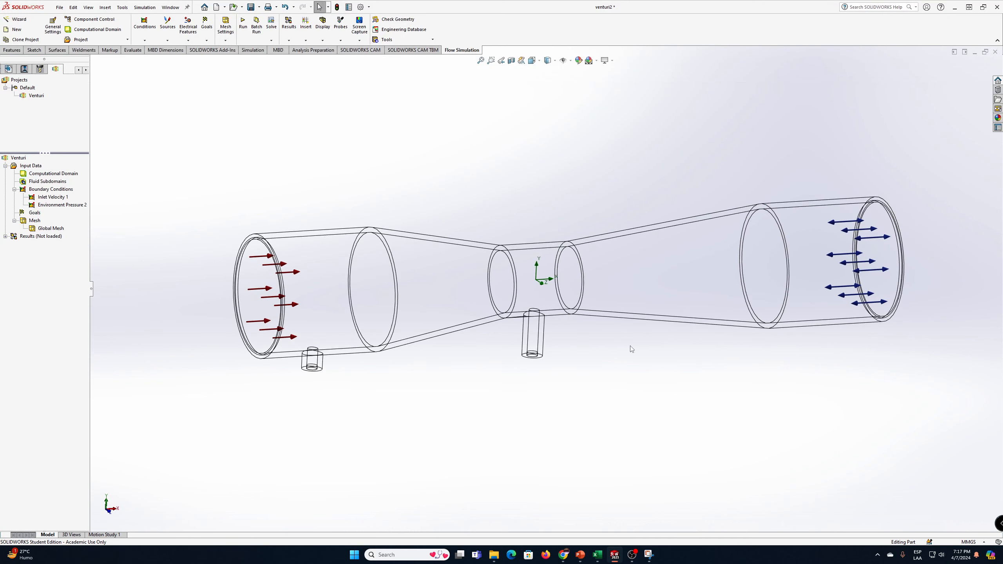
Expand the results list and change the model transparency so the venturi walls are semi-transparent
left_click(5, 236)
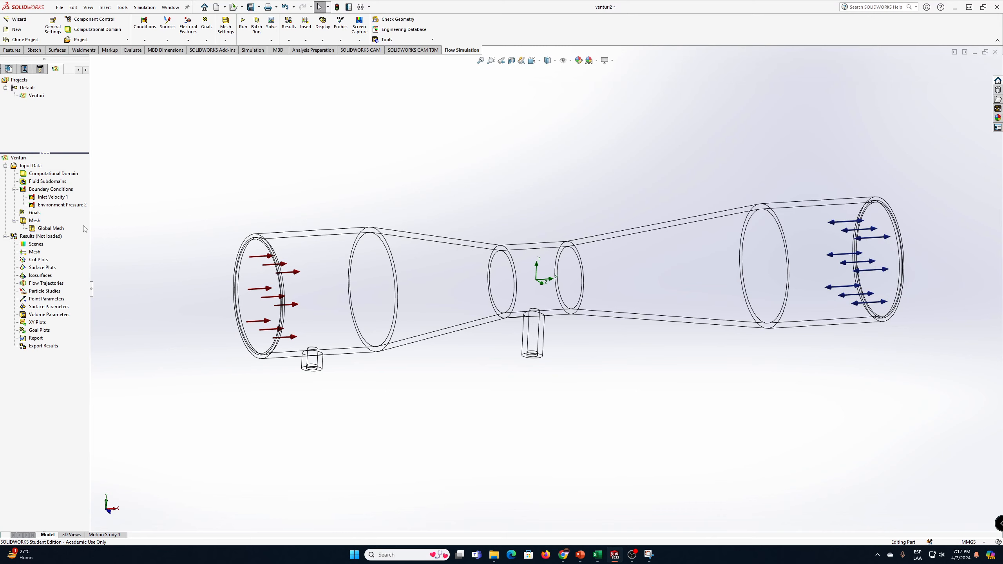
left_click(323, 40)
left_click(332, 79)
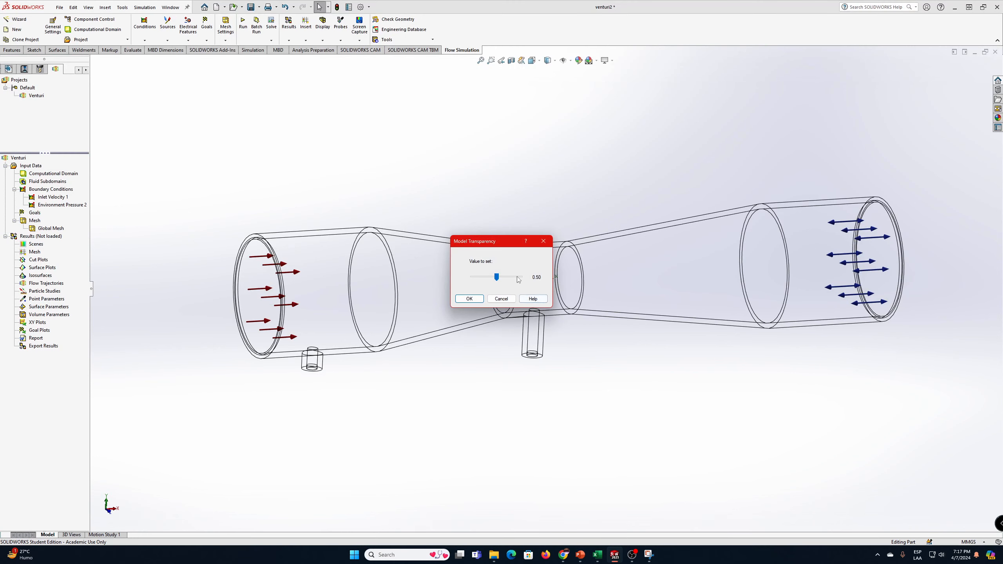
left_click(509, 279)
left_click(469, 298)
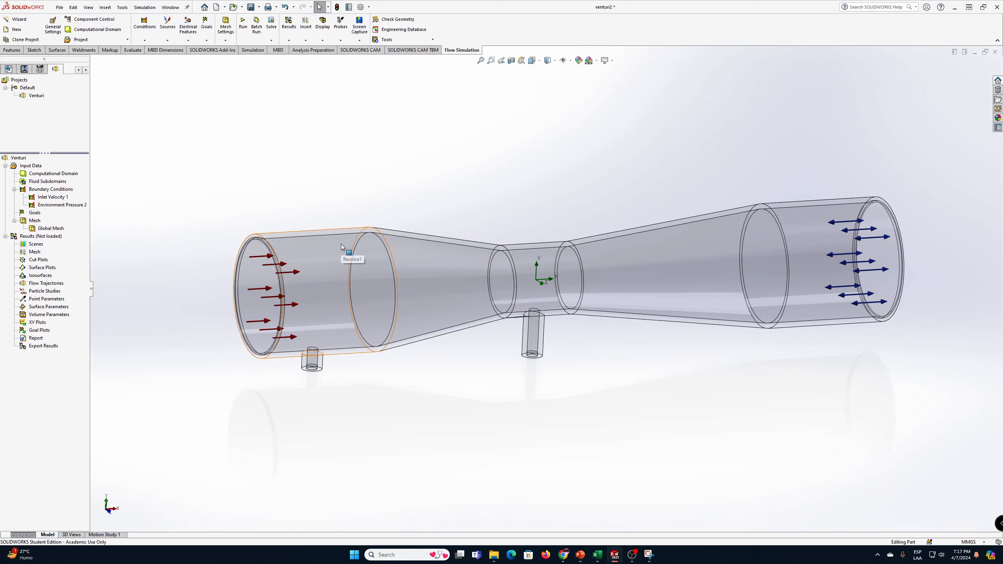
Cut the venturi lengthwise with a section view using the default section plane
left_click(511, 60)
left_click(16, 91)
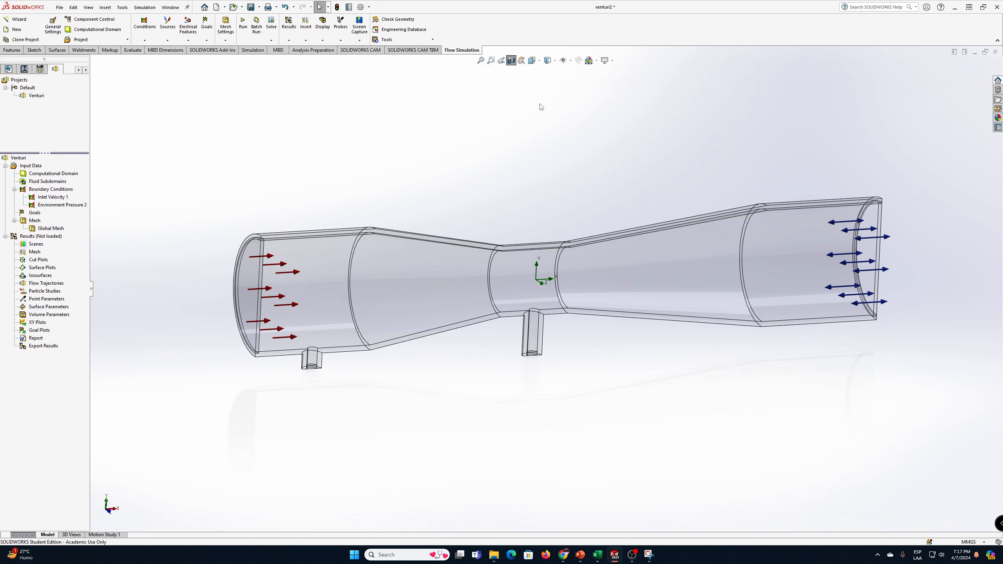
middle_click_drag(542, 107, 557, 235)
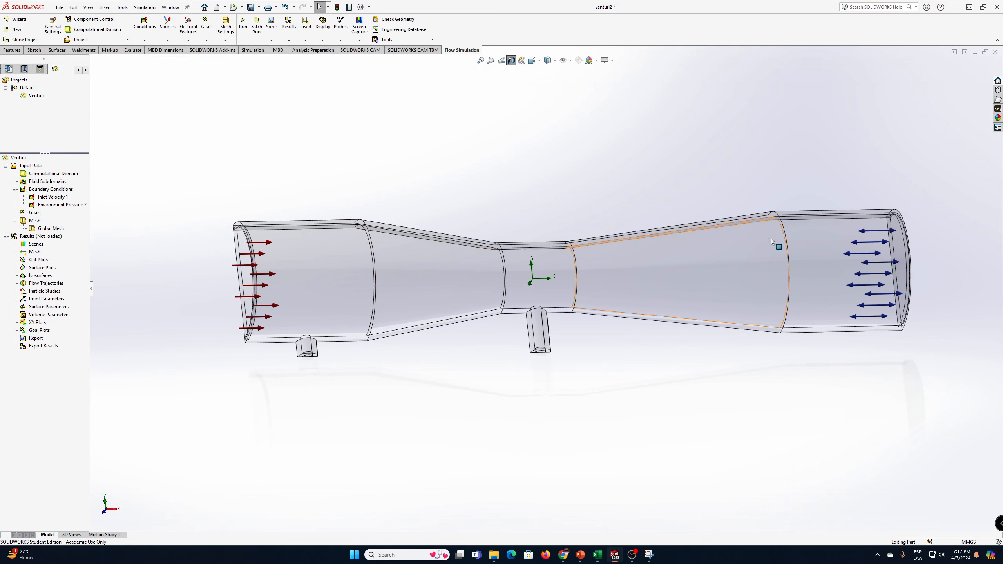
Add a Real Wall boundary condition on the inner faces of both end cylinders, both cones, the throat and both pressure taps
right_click(38, 191)
left_click(59, 195)
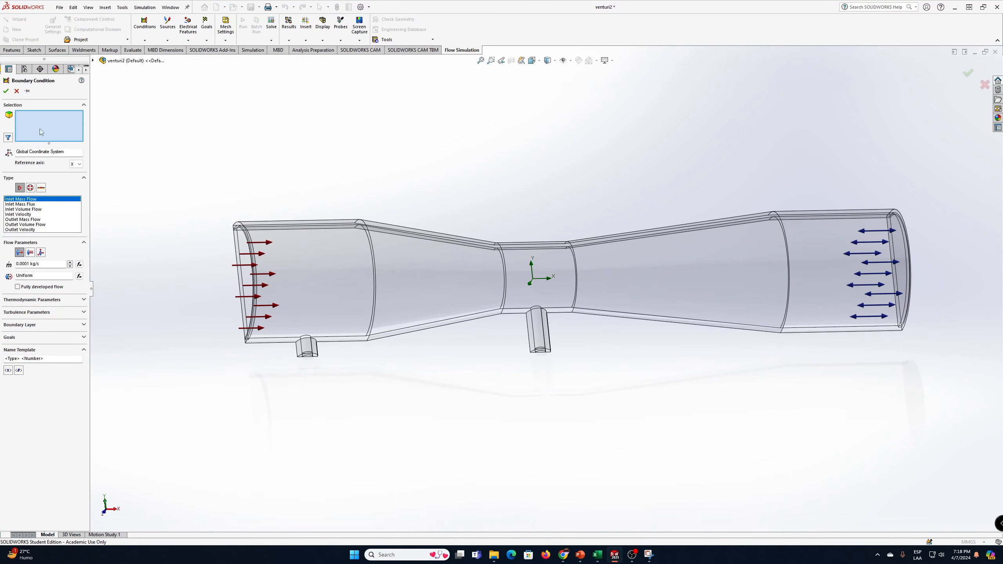
left_click(41, 188)
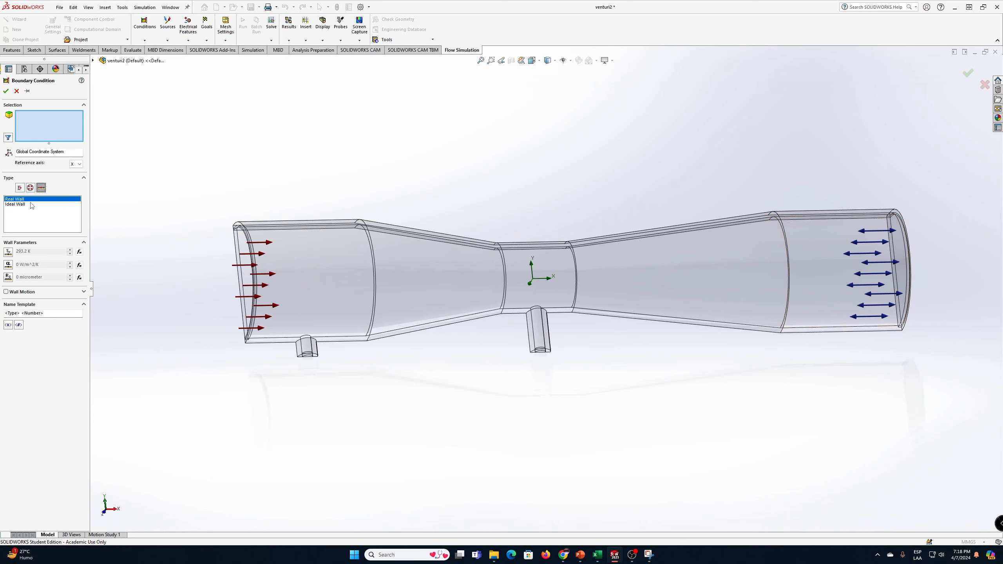
left_click(325, 278)
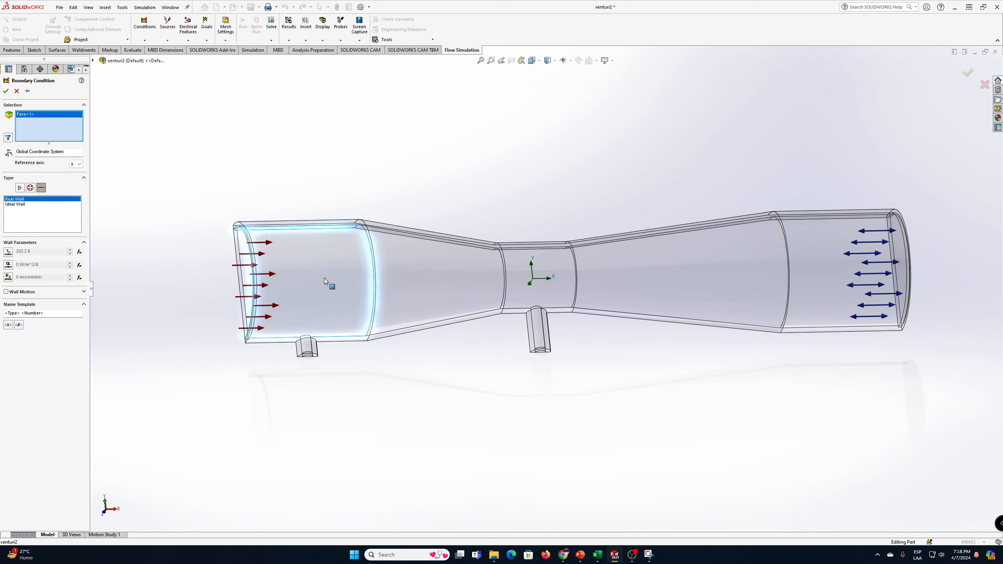
left_click(412, 263)
left_click(543, 270)
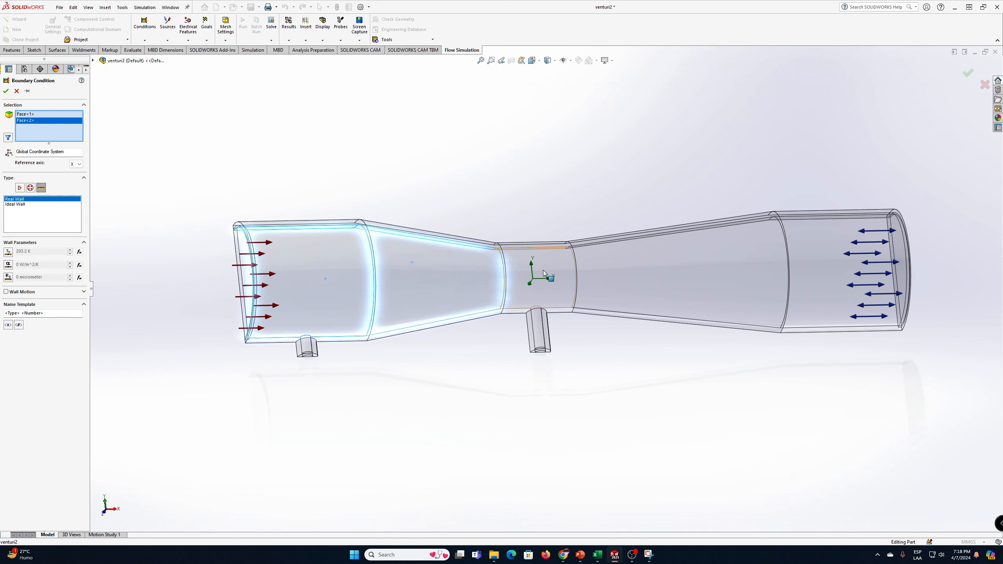
left_click(638, 267)
left_click(814, 257)
left_click(540, 330)
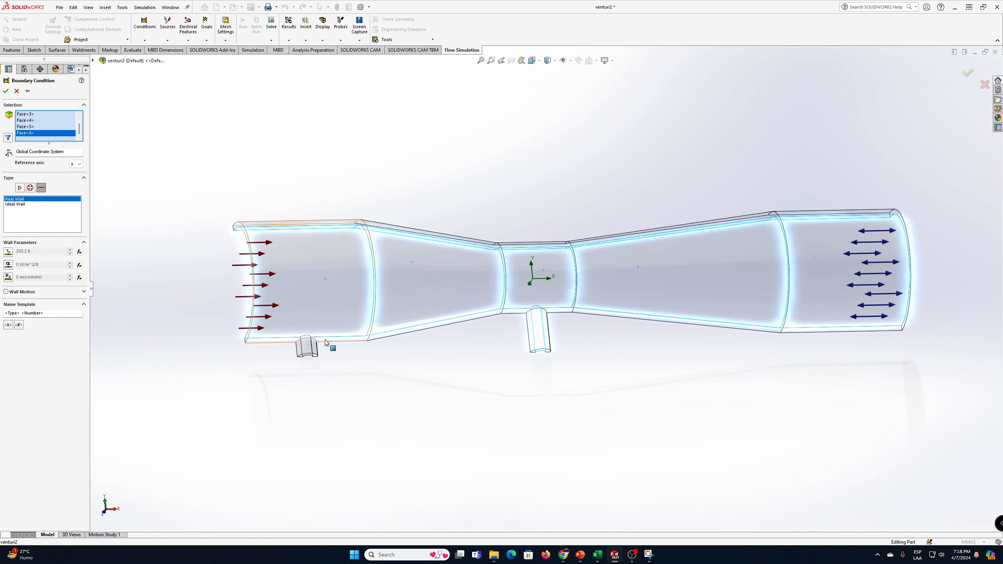
left_click(308, 347)
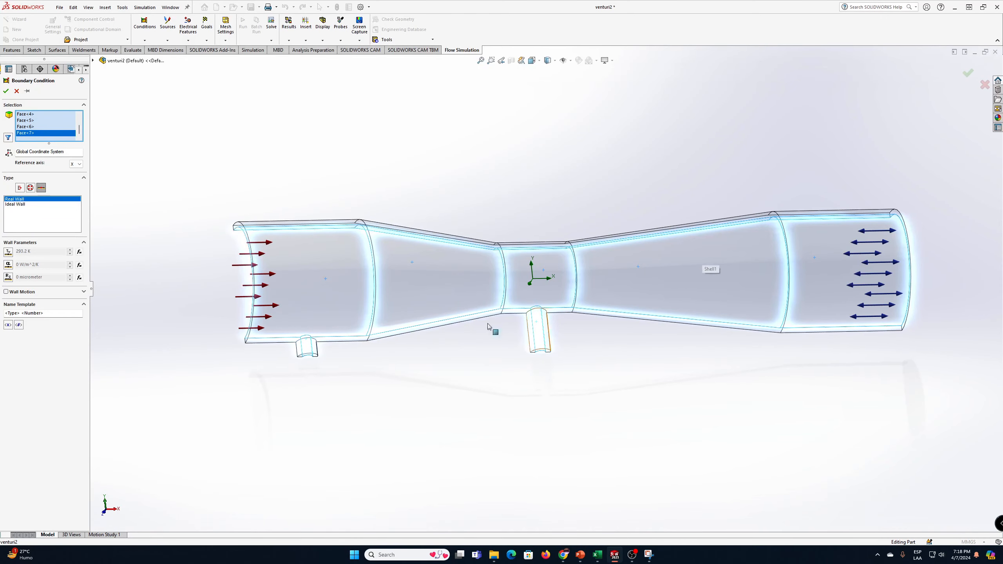
left_click(6, 91)
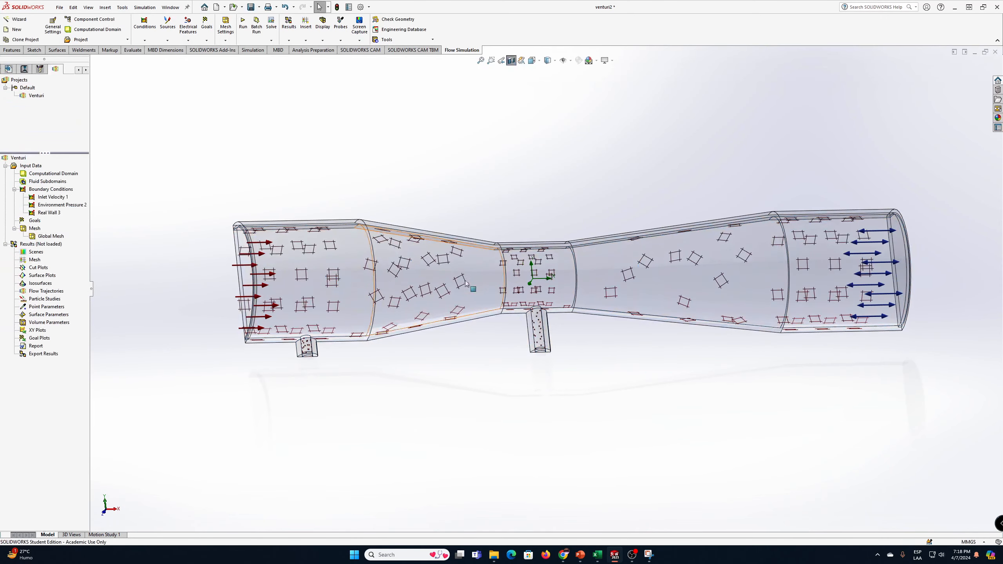
middle_click_drag(646, 341, 659, 356)
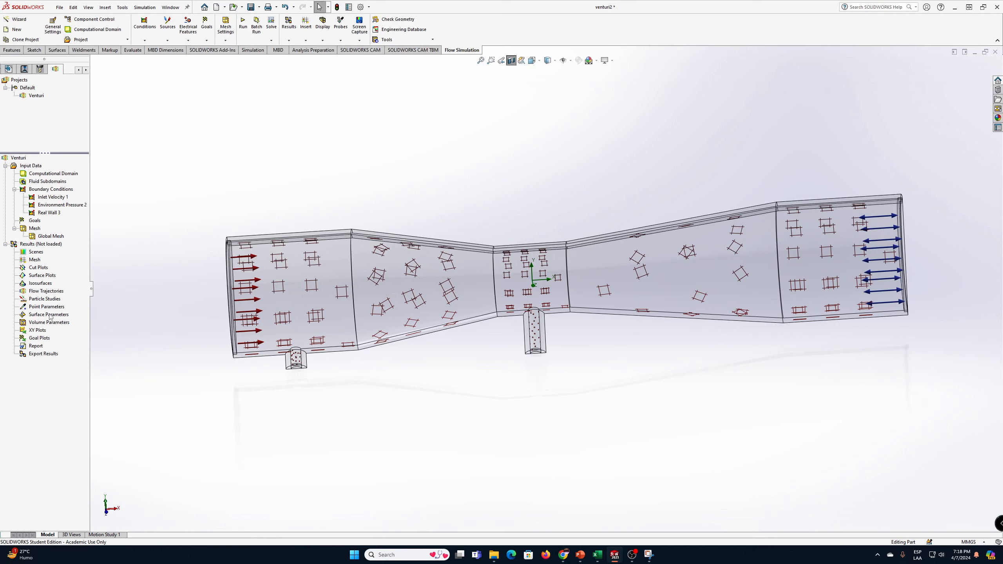
right_click(50, 316)
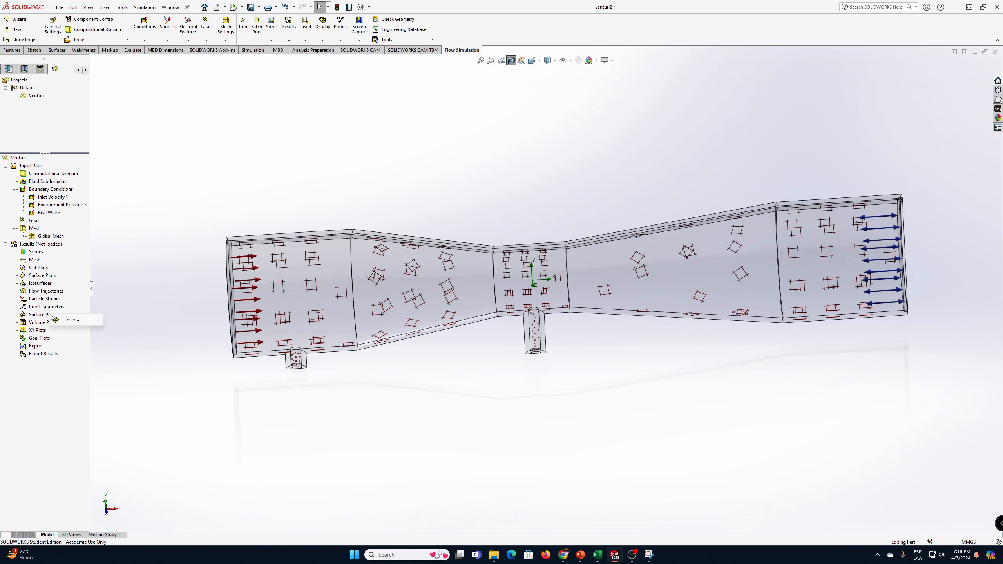
left_click(73, 320)
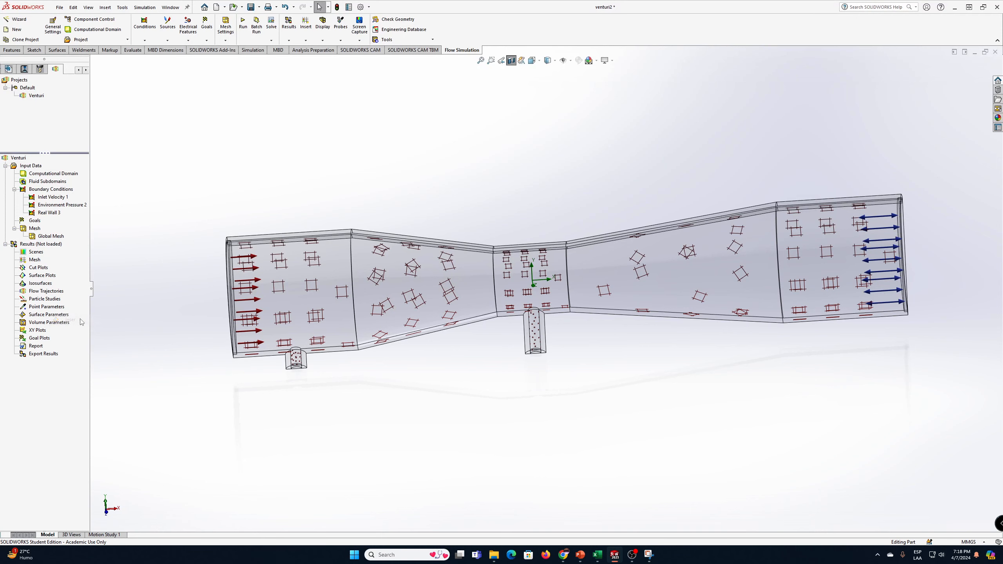
middle_click_drag(190, 405, 198, 241)
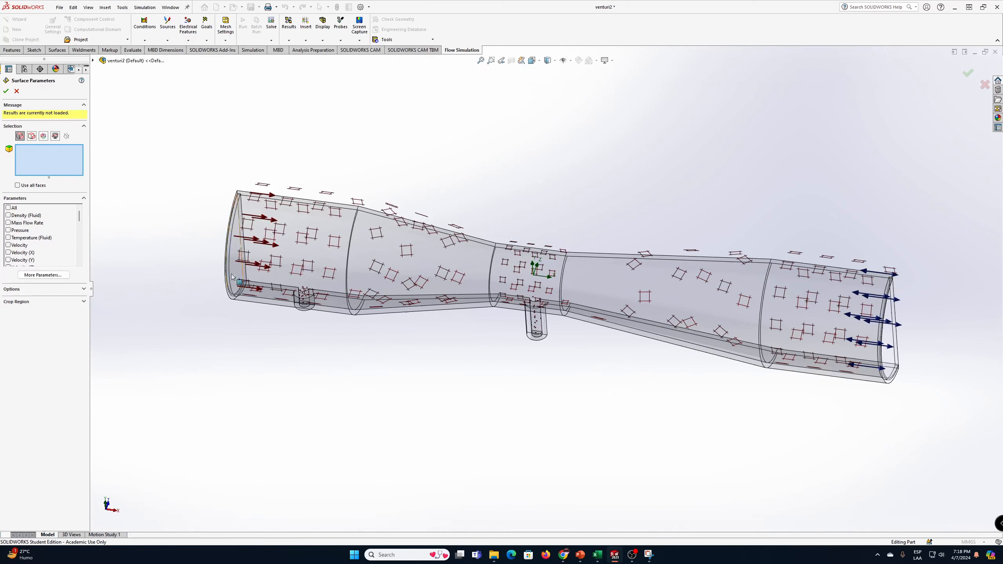
left_click(17, 91)
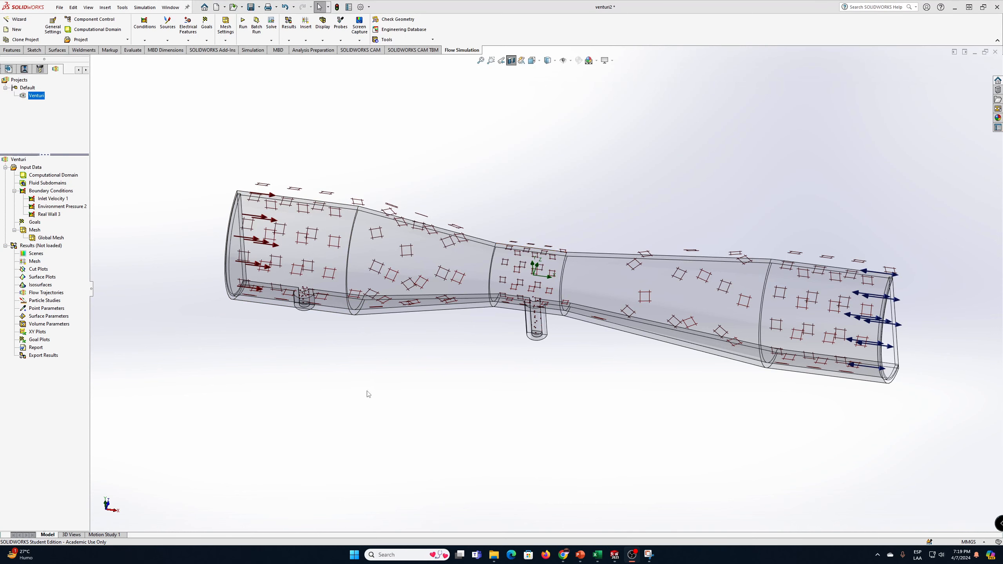
Add a Surface Parameters result for Pressure on the inlet-side tap's lid, Imported2, chosen through Select Other
double_click(54, 318)
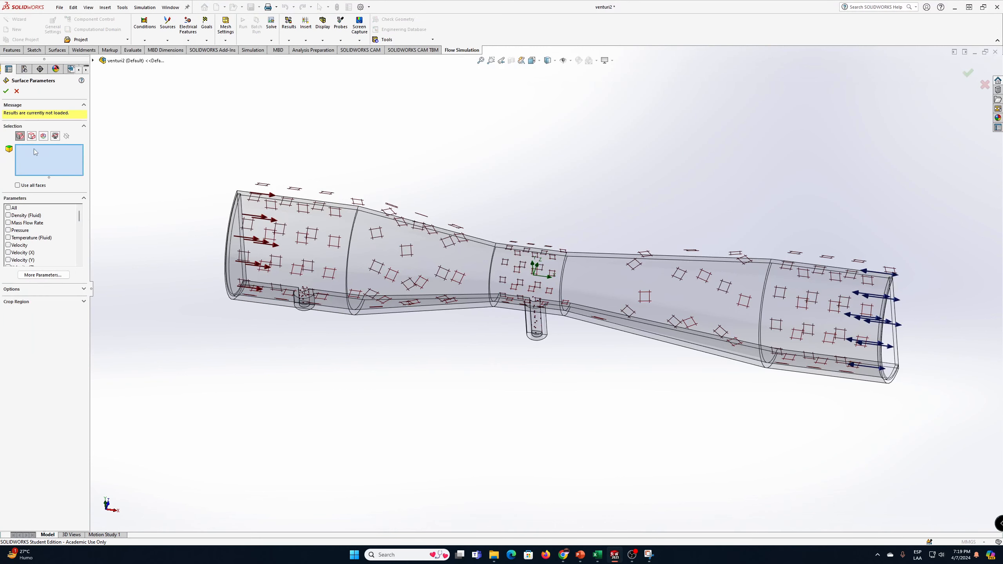
right_click(305, 304)
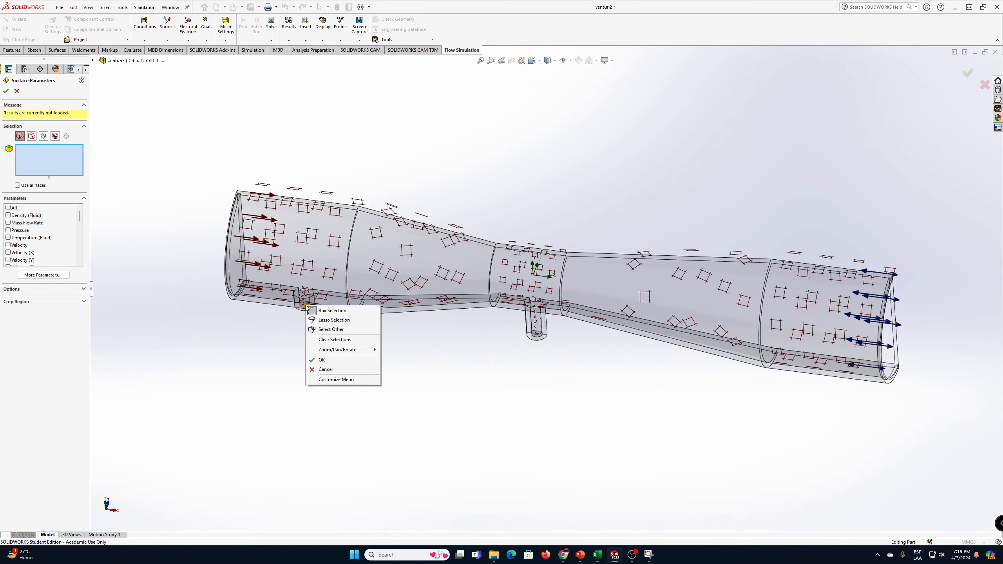
left_click(331, 329)
left_click(373, 380)
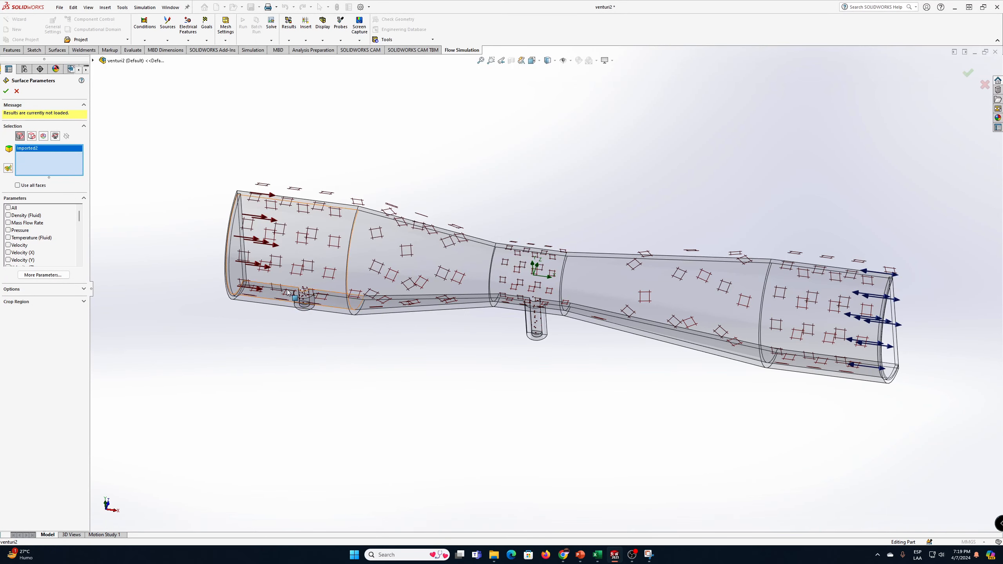
left_click(9, 230)
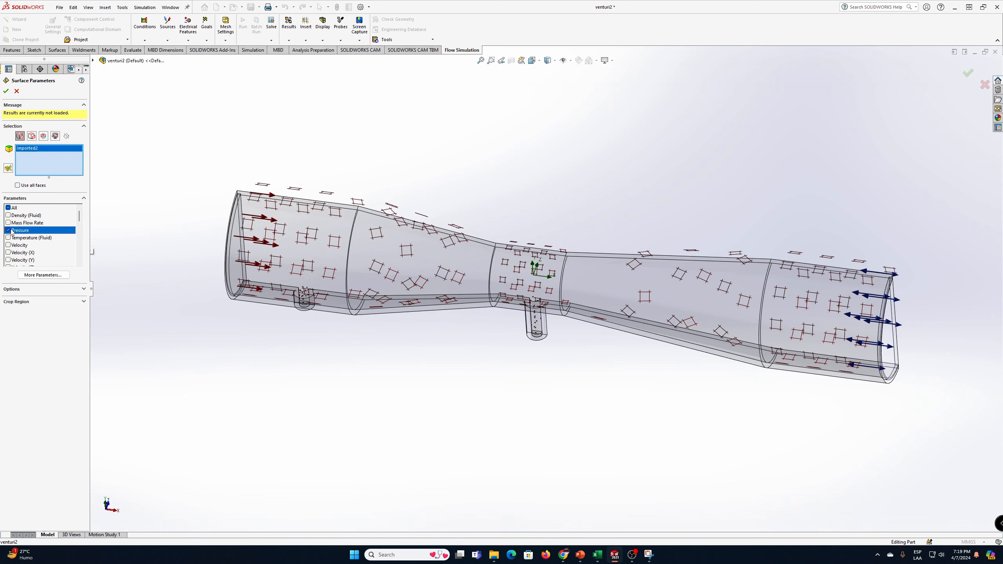
left_click(6, 91)
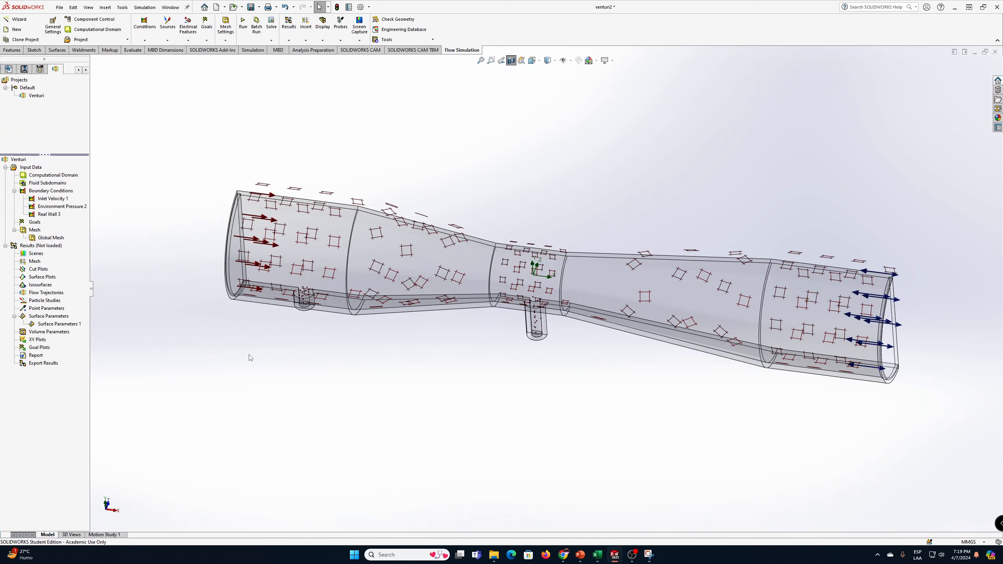
Rename the new surface parameters result as Pressure A
left_click(58, 324)
left_click(80, 324)
type("Presseu")
type("ure")
left_click(142, 327)
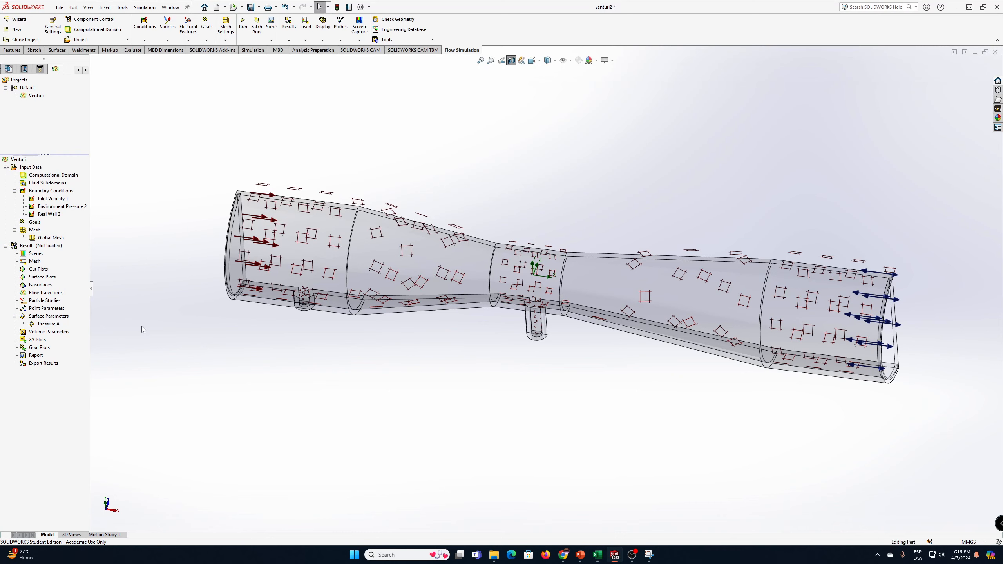
Add a Surface Parameters result for Pressure on the lid of the throat's pressure tap, chosen through Select Other
right_click(56, 317)
left_click(81, 319)
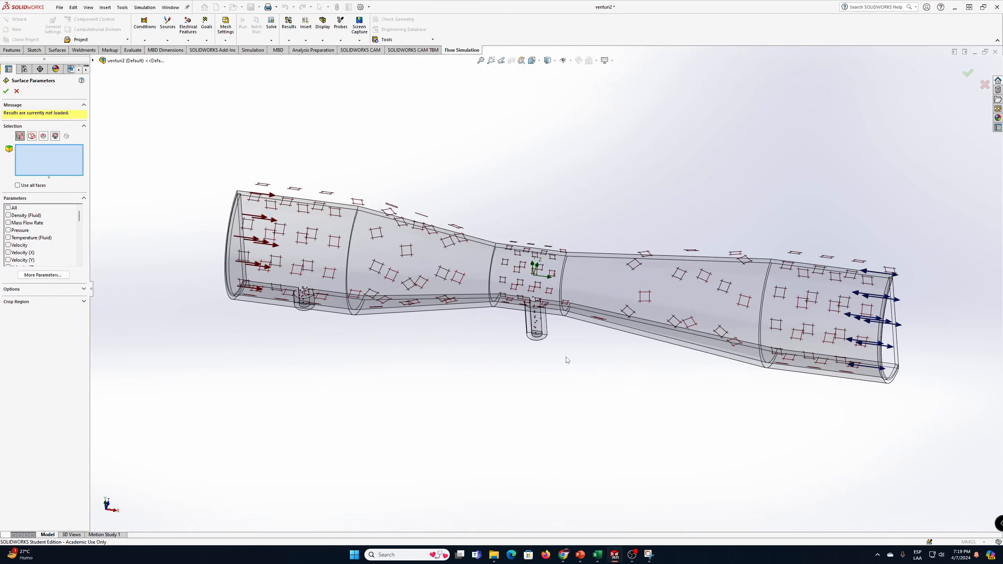
right_click(537, 336)
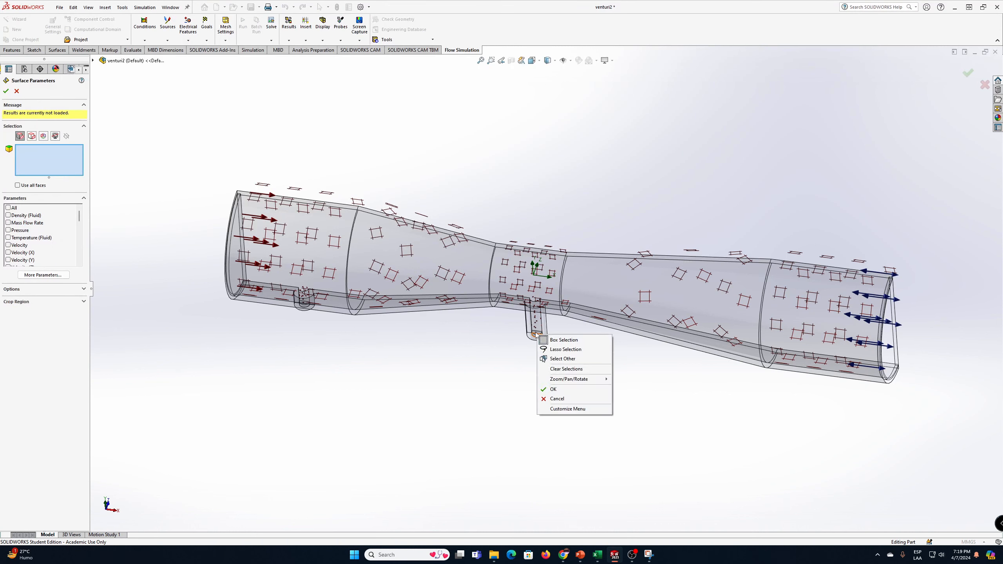
left_click(562, 359)
left_click(597, 394)
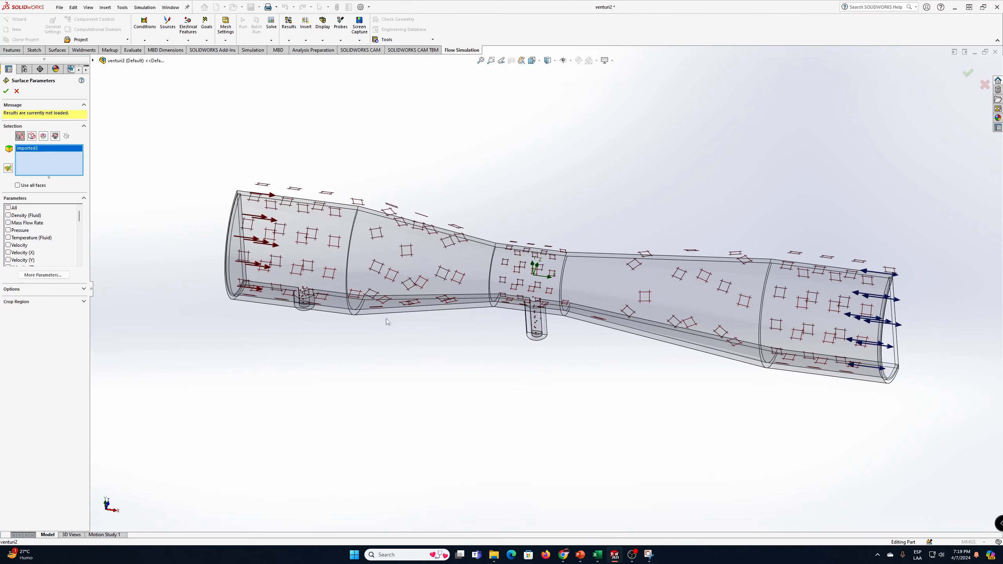
left_click(8, 231)
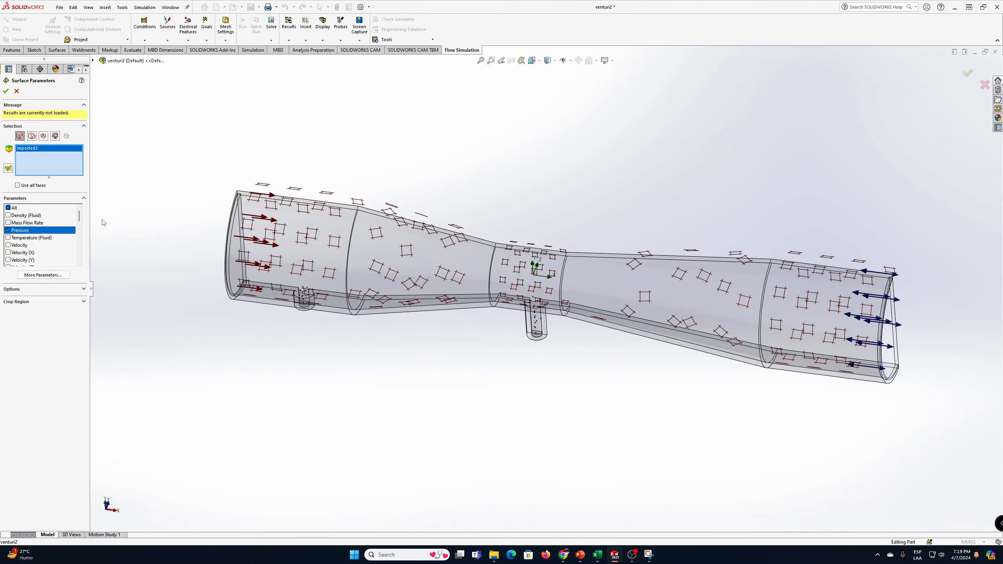
mouse_move(79, 215)
left_mouse_down()
mouse_move(80, 253)
mouse_move(86, 208)
left_mouse_up()
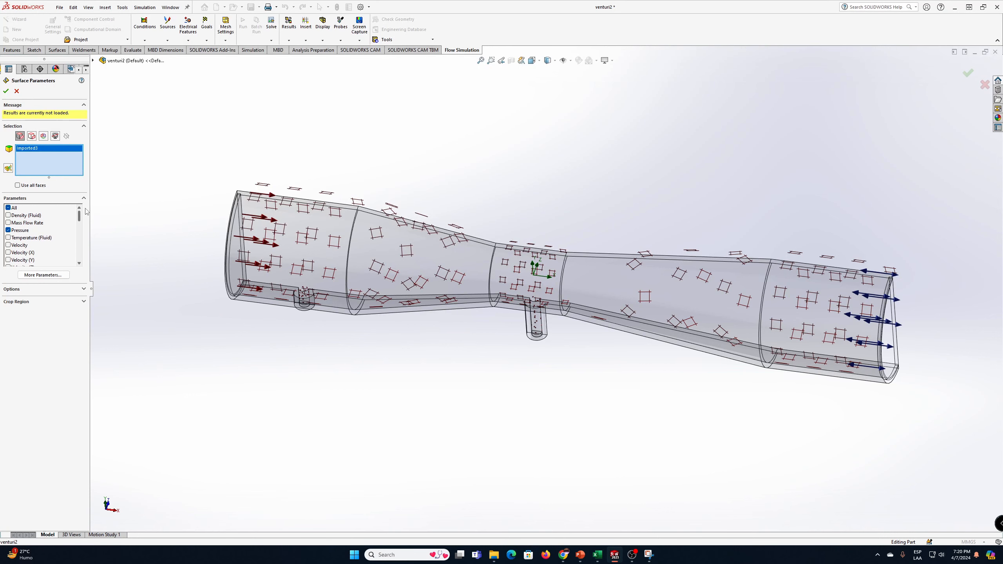
left_click(6, 91)
Rename the throat tap's surface parameters result as Pressure B
left_click(59, 332)
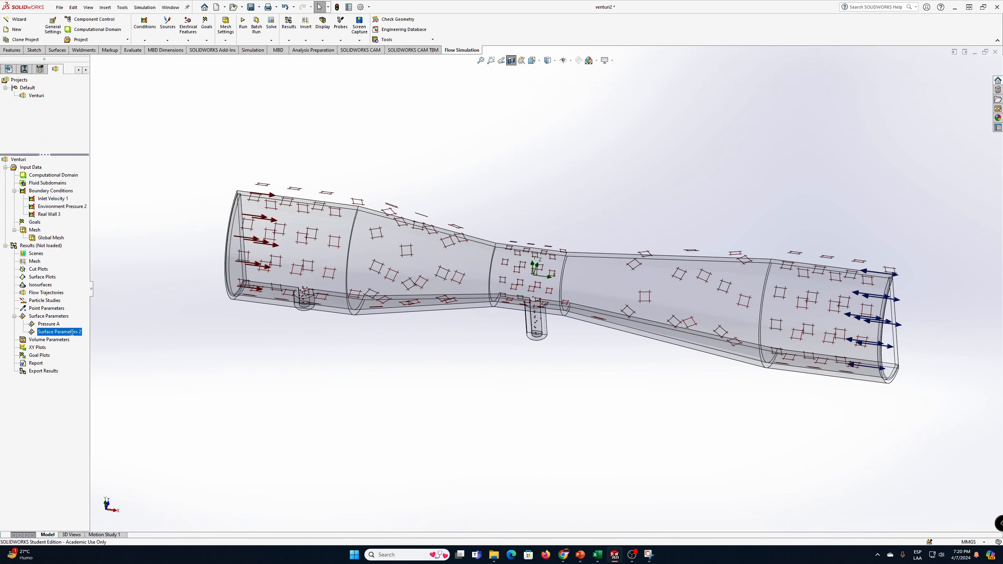
left_click(72, 333)
left_click_drag(82, 332, 30, 337)
type("Presure")
type("ur")
left_click(128, 318)
Add a Surface Parameters result for Volume Flow Rate on the inlet lid, Imported1, chosen through Select Other
middle_click_drag(377, 434, 434, 489)
left_click(48, 316)
right_click(49, 317)
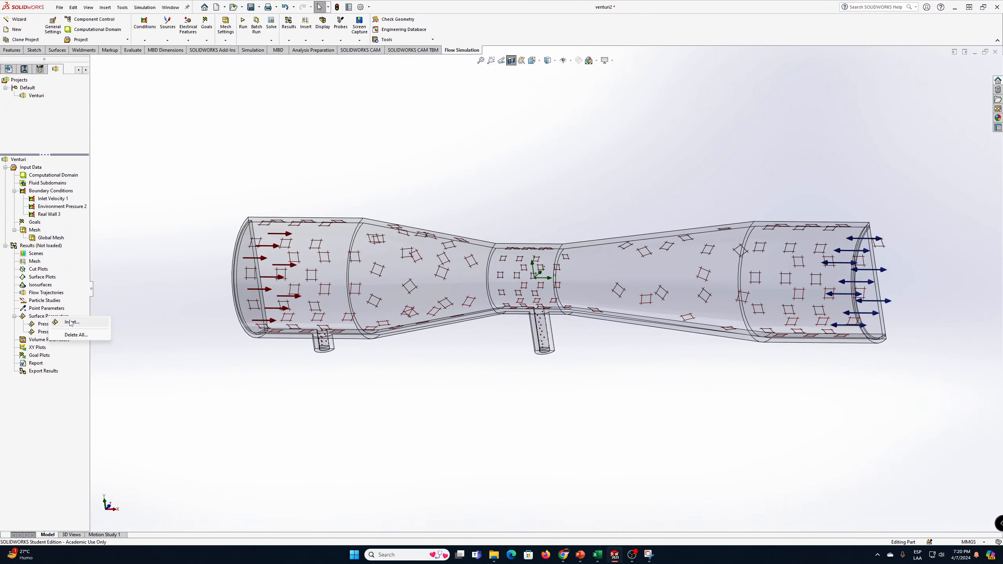
left_click(59, 321)
middle_click_drag(172, 351, 295, 339)
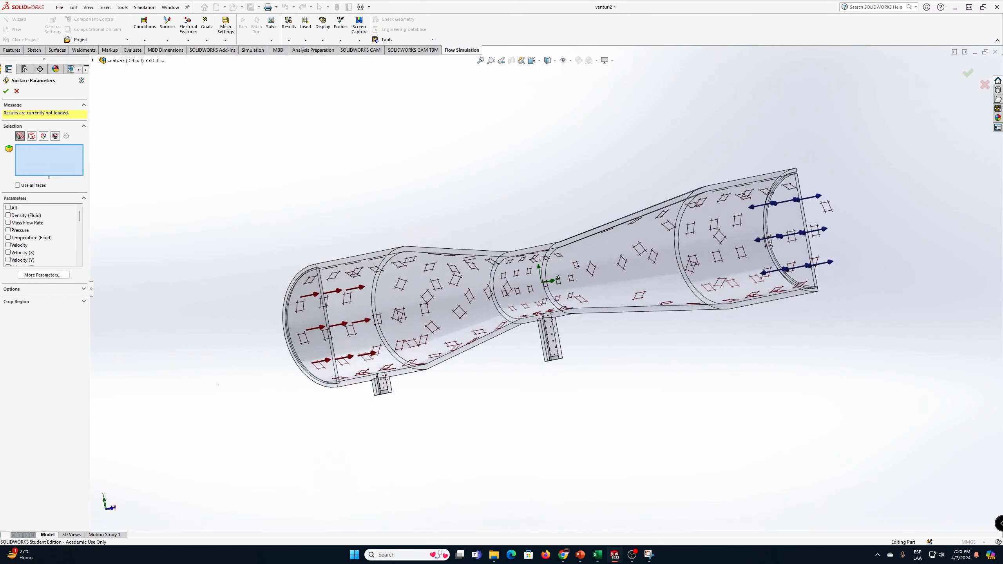
right_click(299, 323)
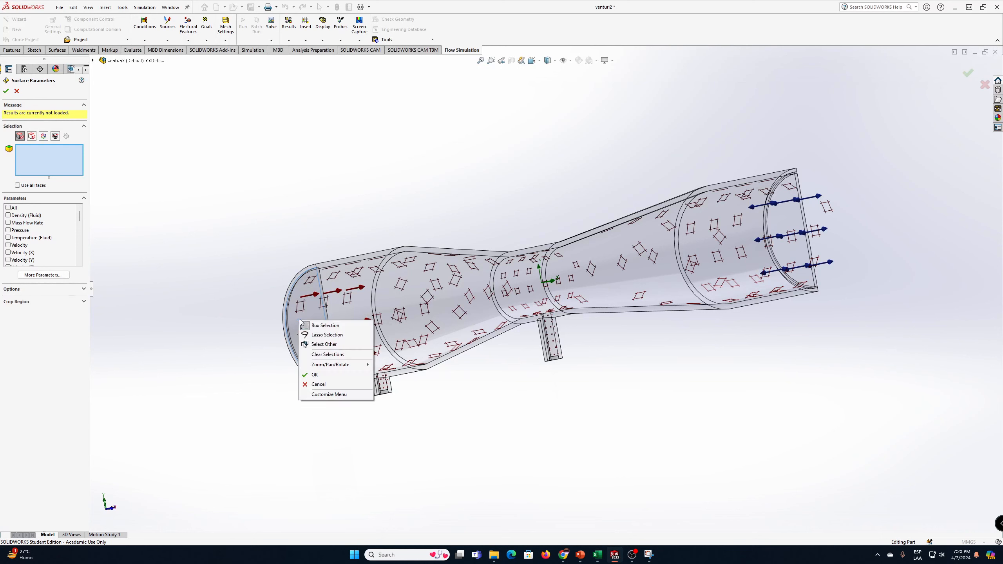
left_click(317, 347)
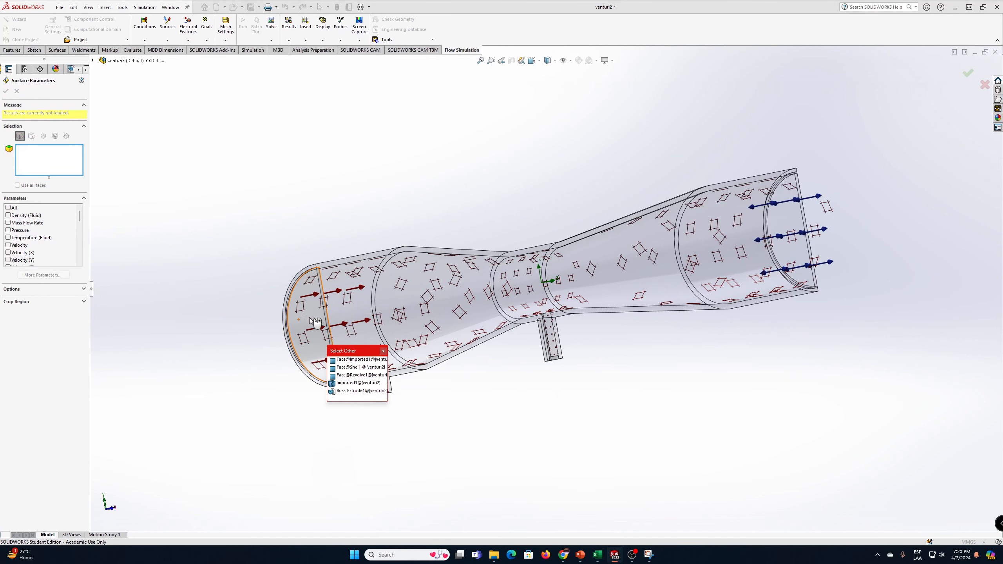
left_click(356, 383)
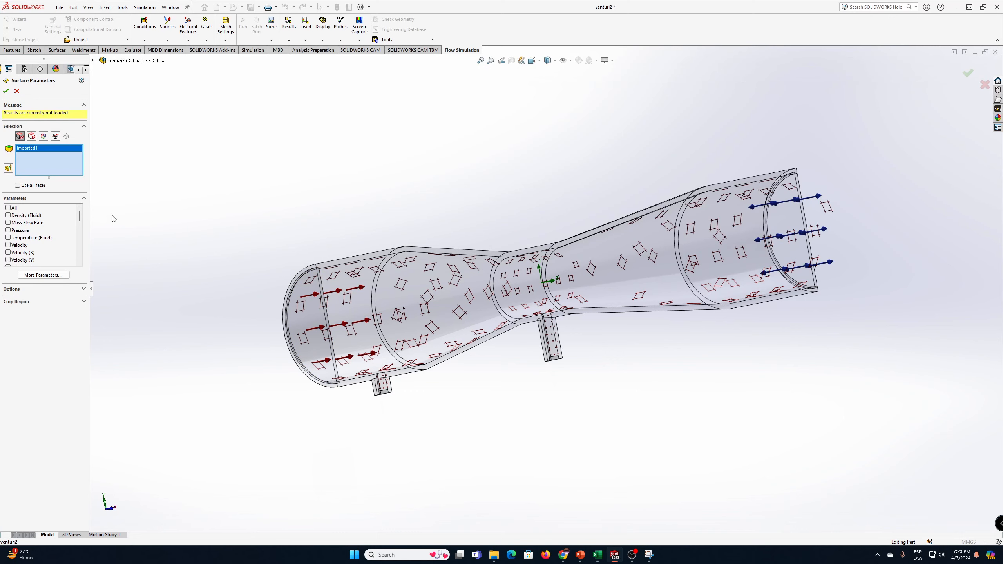
mouse_move(81, 220)
left_mouse_down()
mouse_move(84, 242)
mouse_move(83, 223)
left_mouse_up()
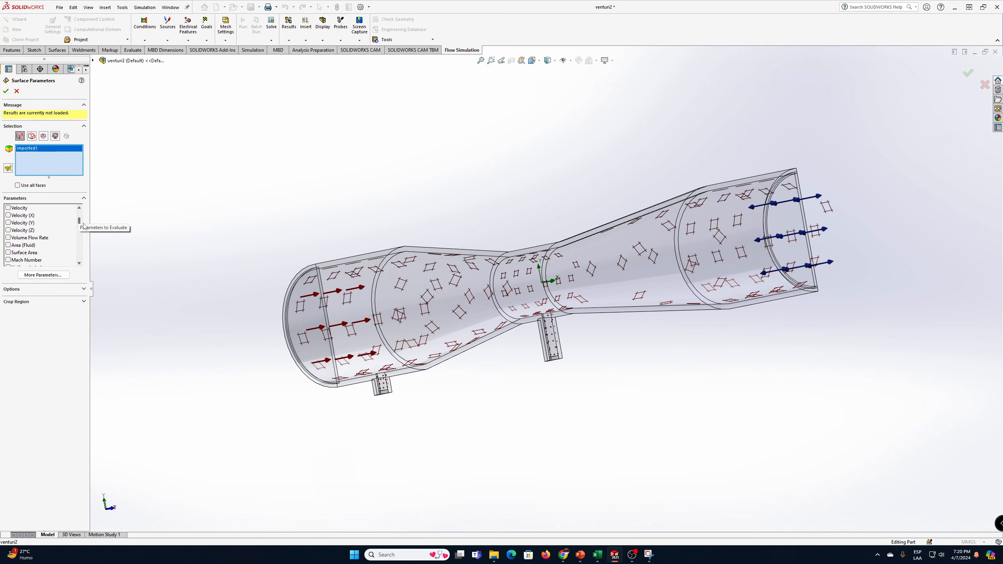
left_click(8, 237)
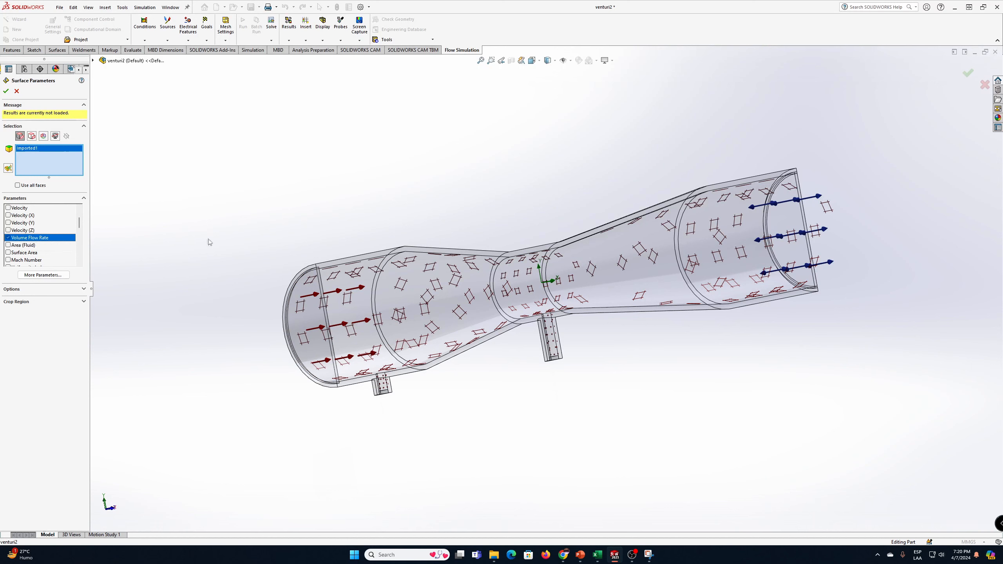
left_click(6, 91)
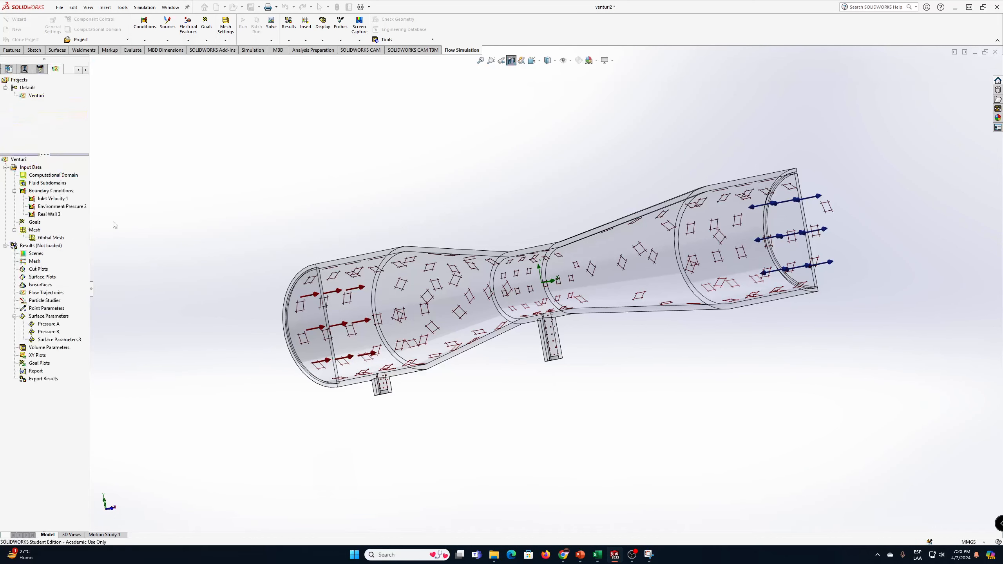
Rename the inlet lid's surface parameters result as Vol Flow
left_click(60, 341)
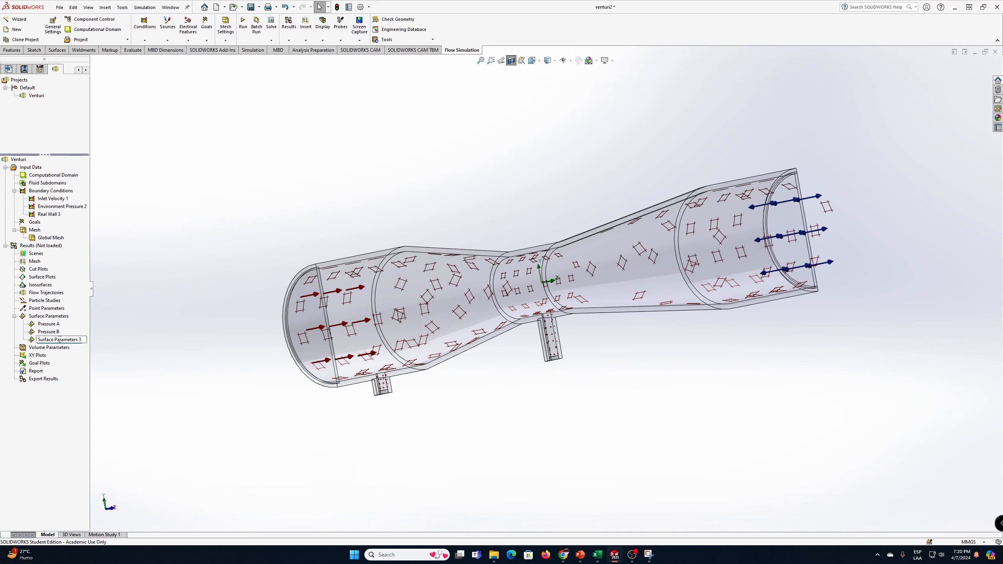
double_click(59, 340)
left_click_drag(84, 340, 29, 338)
type("Vol Flow")
left_click(113, 250)
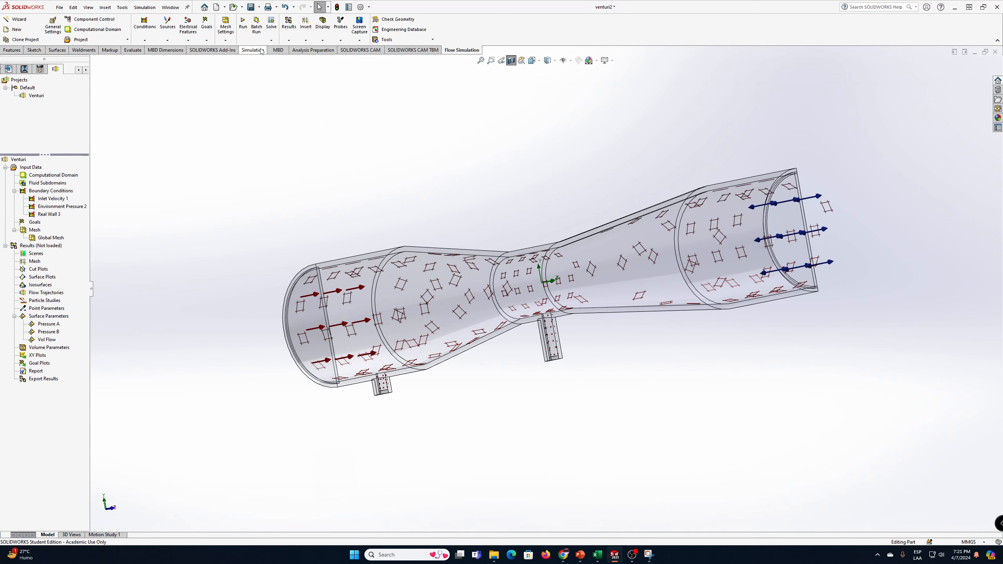
Try to run a new calculation of the Venturi project on this computer, with results loaded on completion
left_click(243, 24)
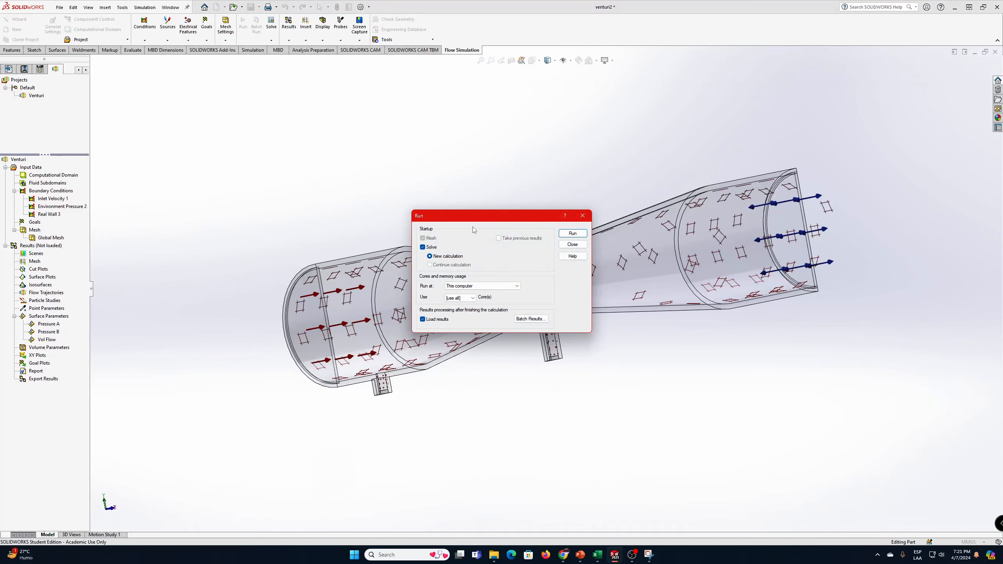
left_click(572, 233)
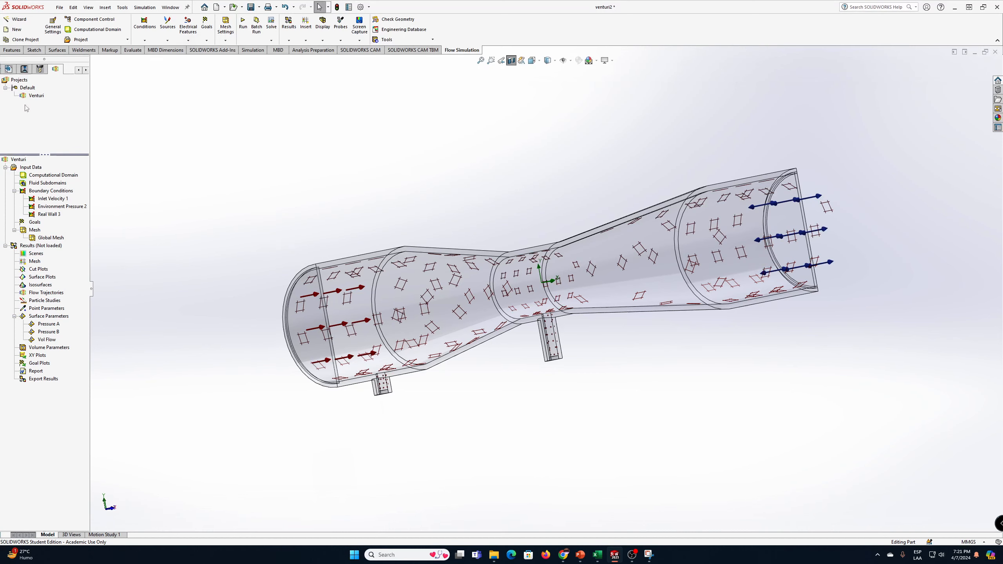
Create a new What If Analysis parametric study from the Venturi project
right_click(36, 96)
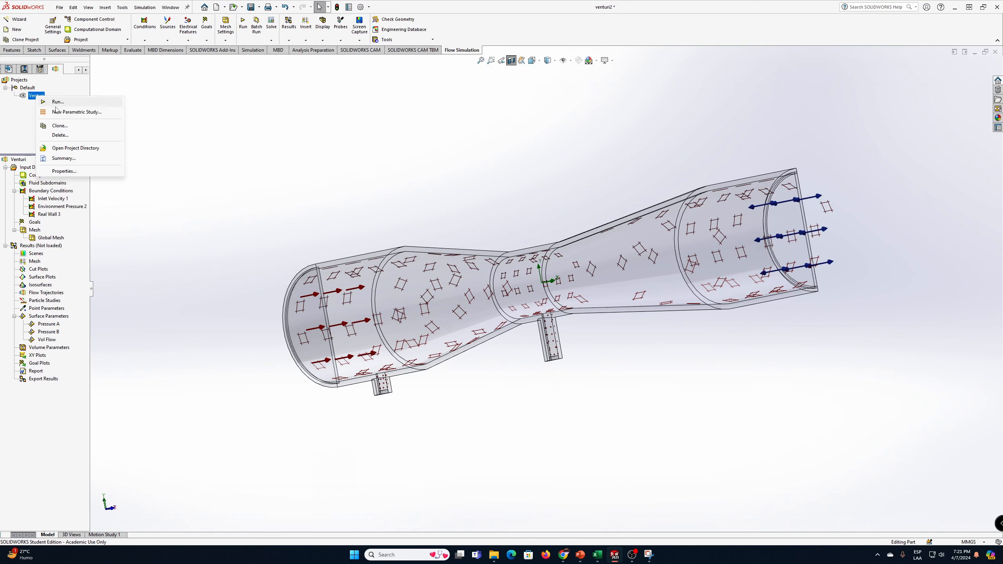
left_click(76, 112)
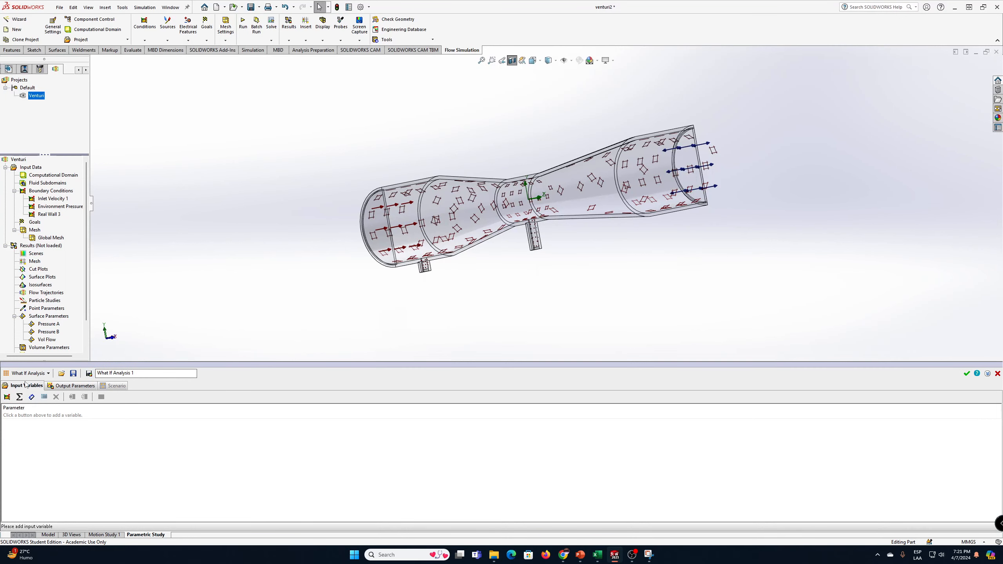
left_click(61, 387)
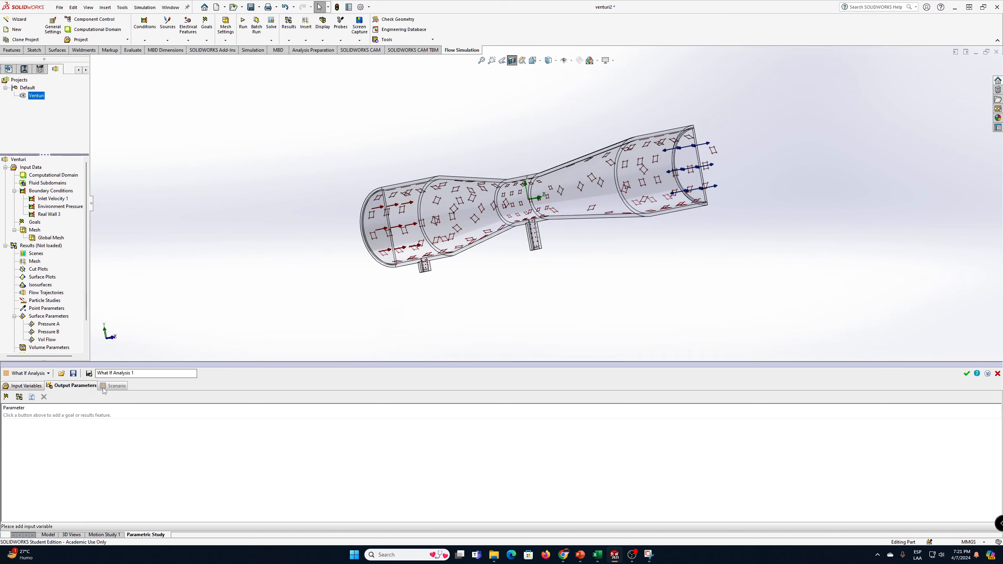
left_click(35, 387)
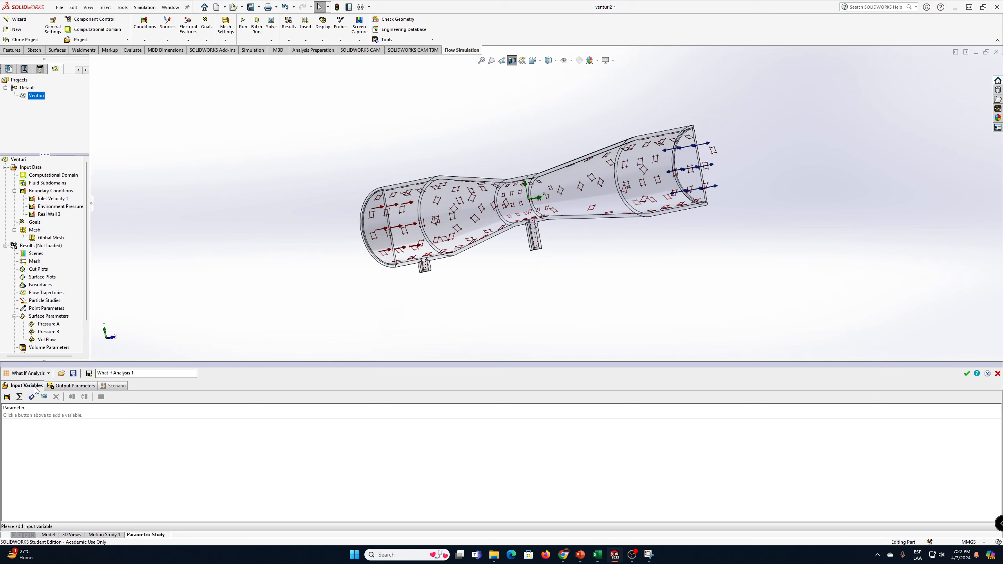
Add Velocity normal to face of the Inlet Velocity 1 boundary condition as a simulation input variable of the study
left_click(7, 397)
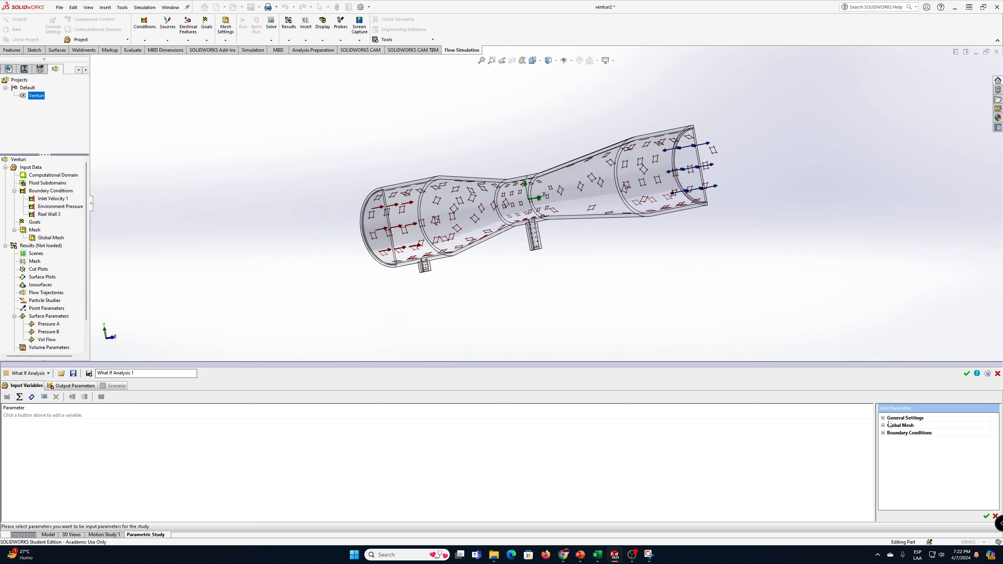
left_click(884, 433)
left_click(889, 448)
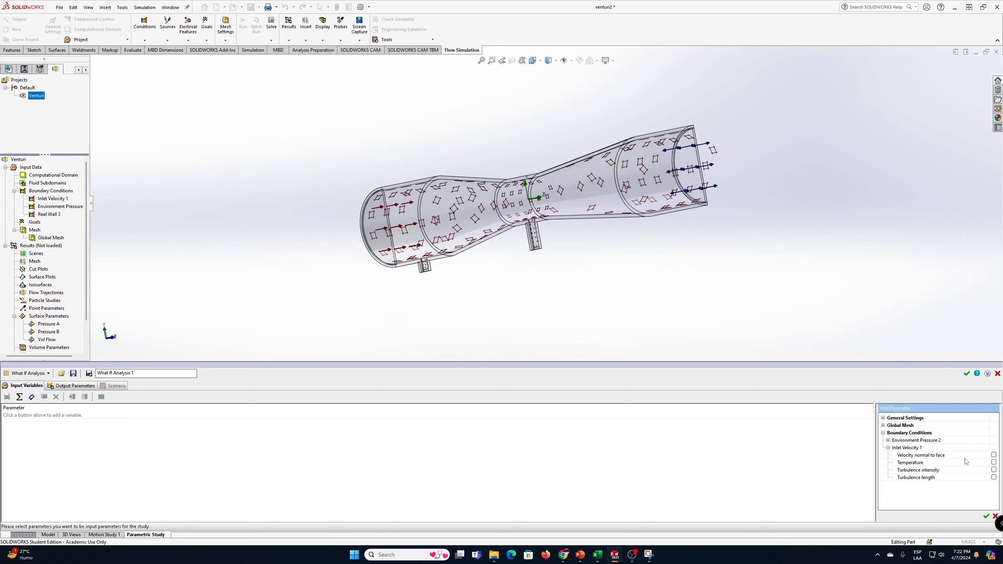
left_click(994, 456)
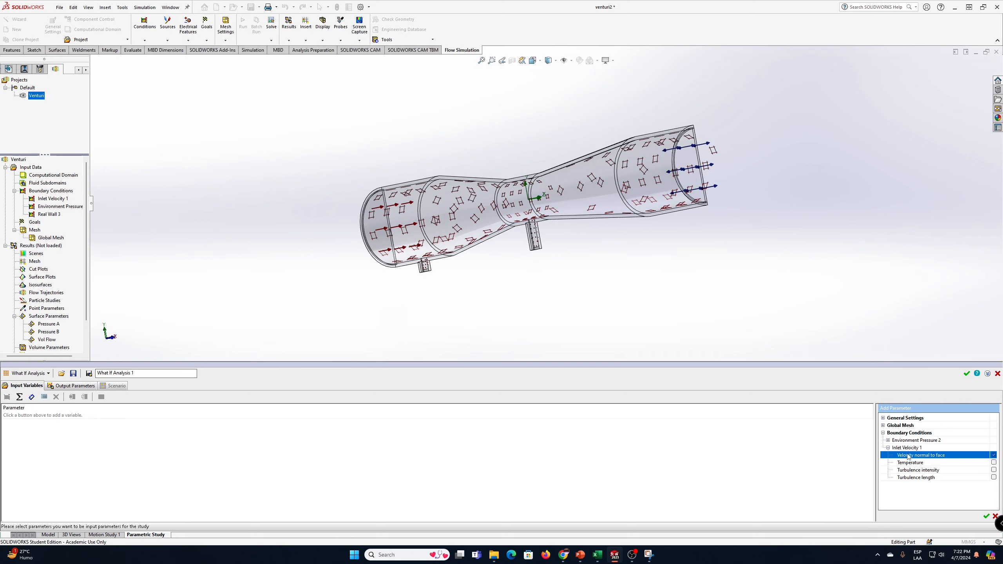
left_click(986, 517)
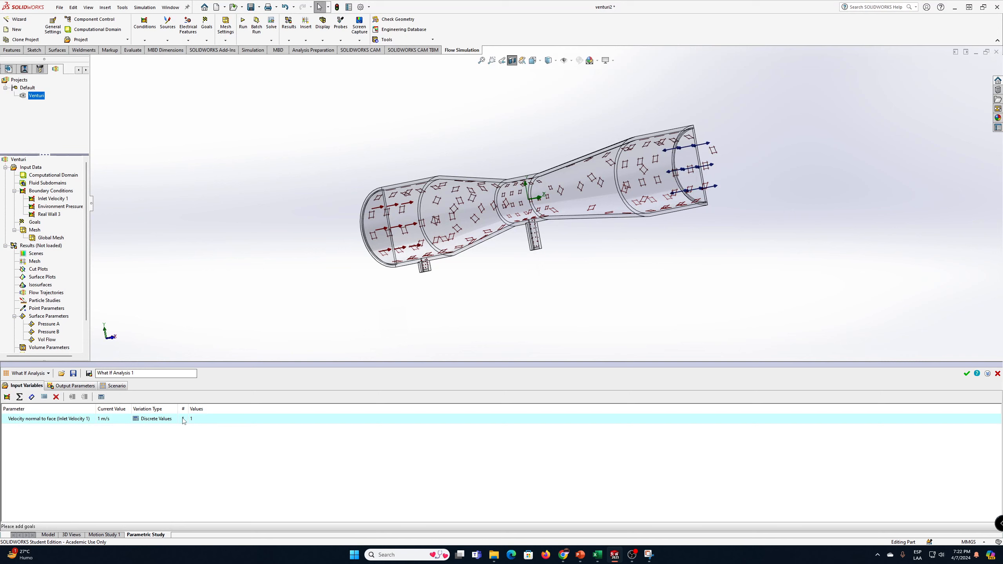
Add 10, 7, 5 and 2.5 m/s to the discrete values of the inlet velocity variable
left_click(136, 419)
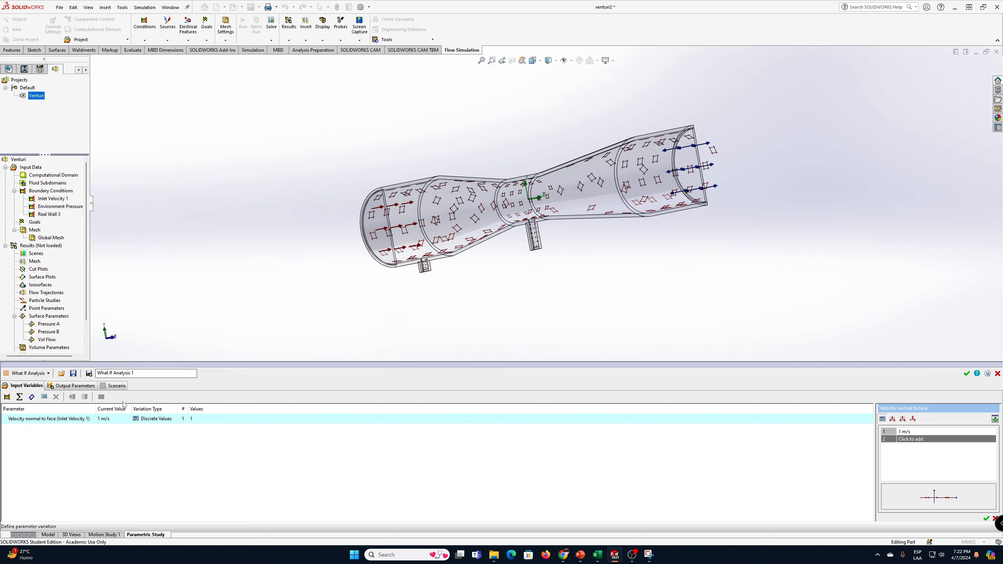
left_click(914, 439)
type("10")
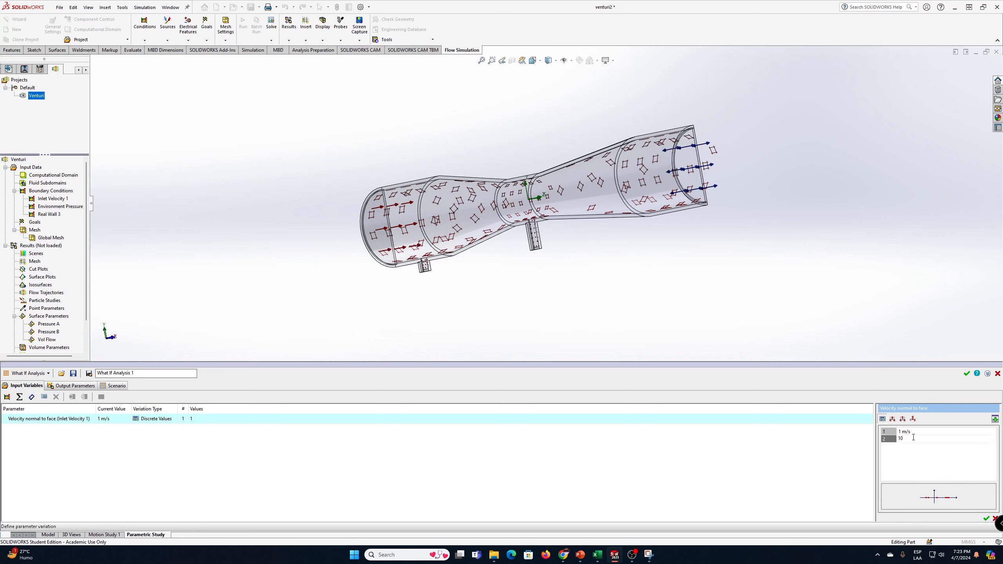
key("Return")
type("7")
key("Return")
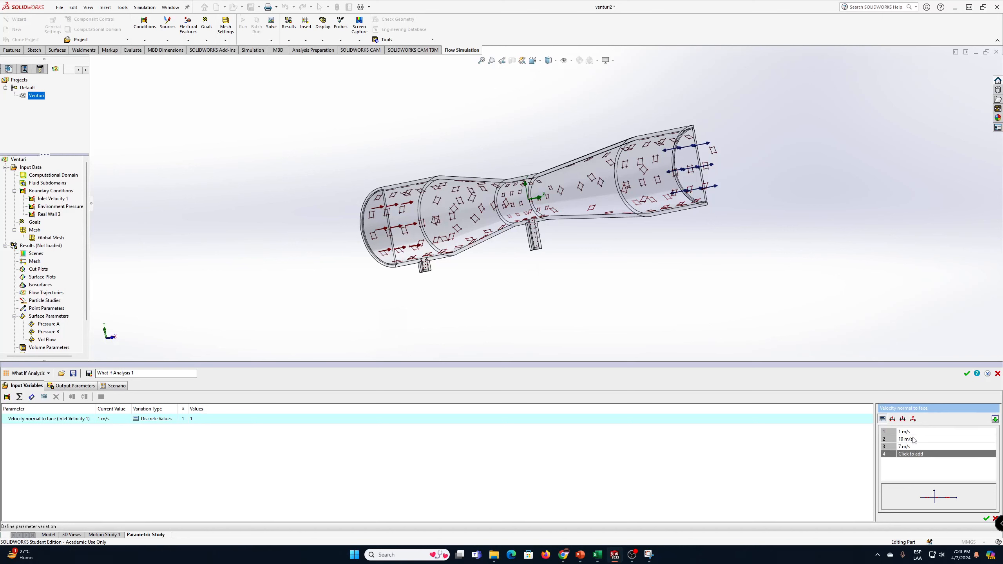
type("5")
key("Return")
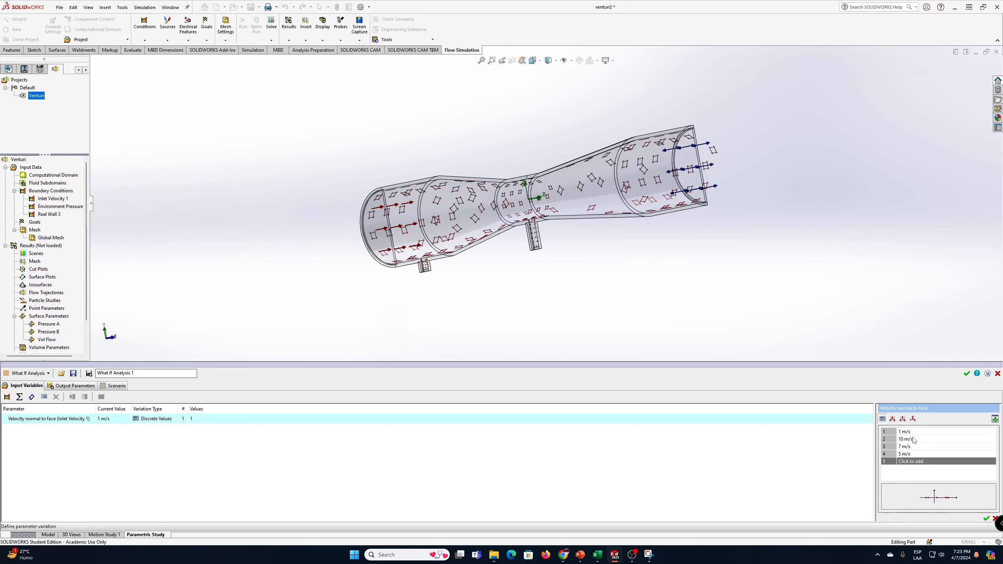
type("2.5")
key("Return")
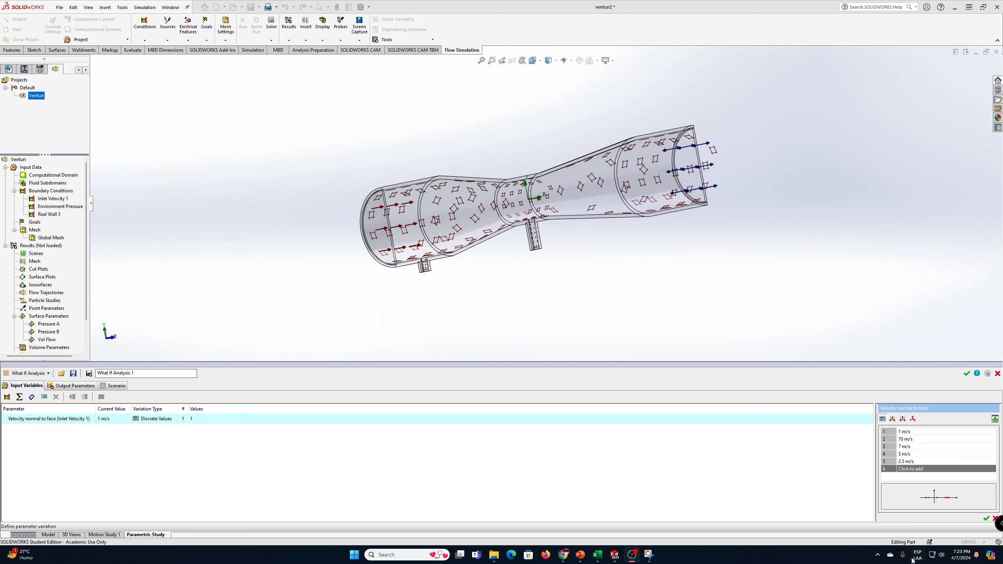
Add 2, 0.75, 0.5, 0.25 and 0.1 m/s to the inlet velocity's discrete values and accept the variation
left_click(913, 469)
type("2")
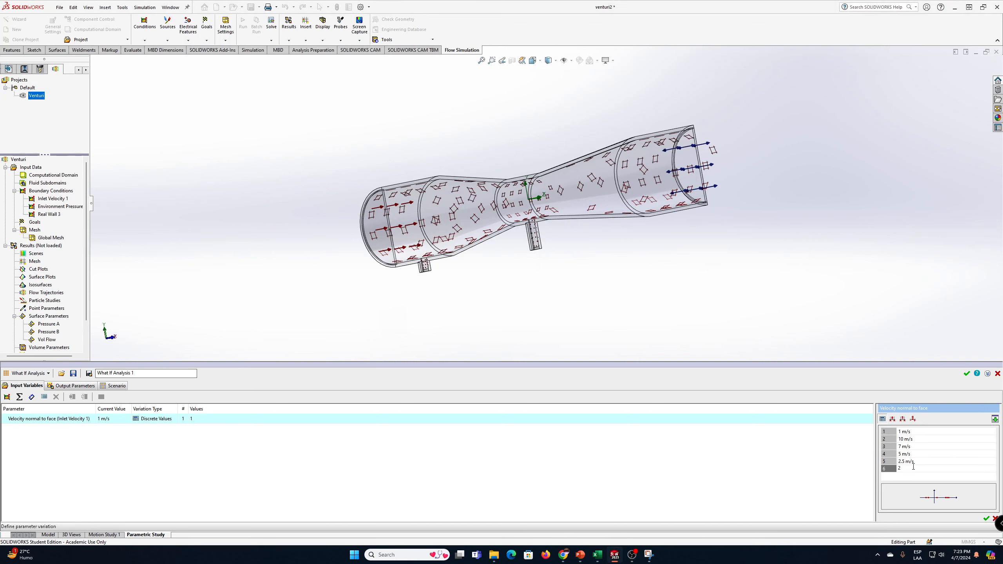
key("Return")
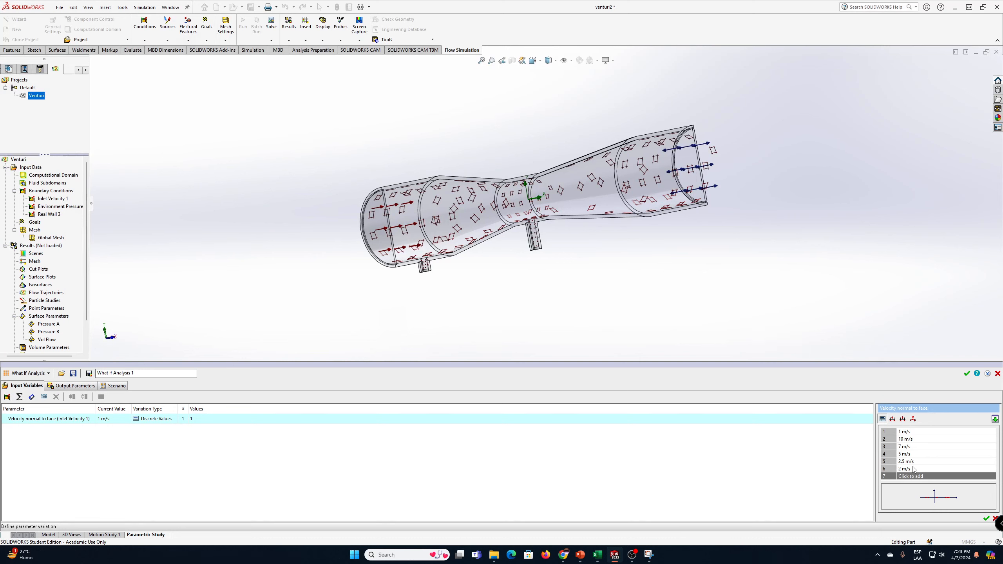
type("0.75")
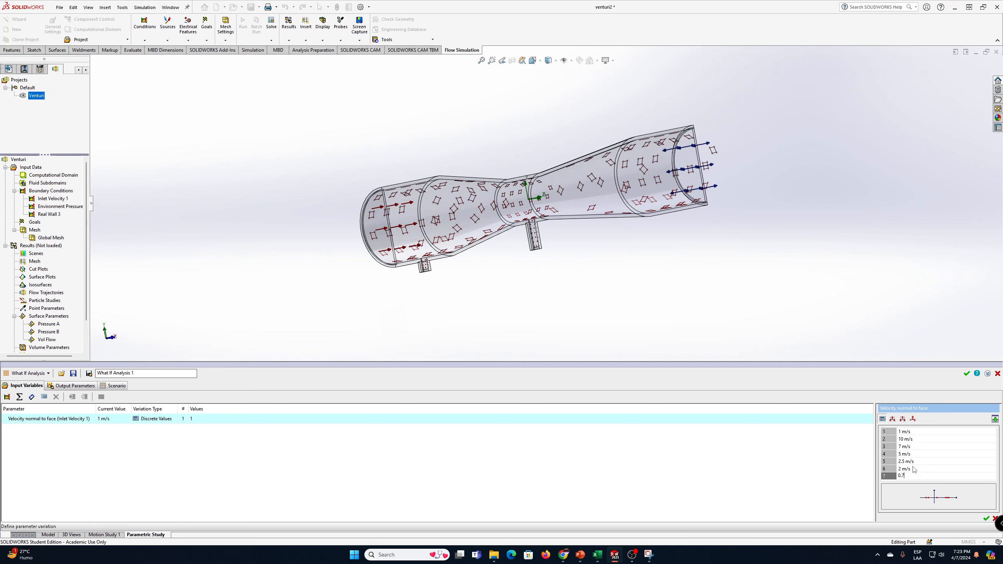
key("Return")
type("0.5")
key("Return")
type("0.")
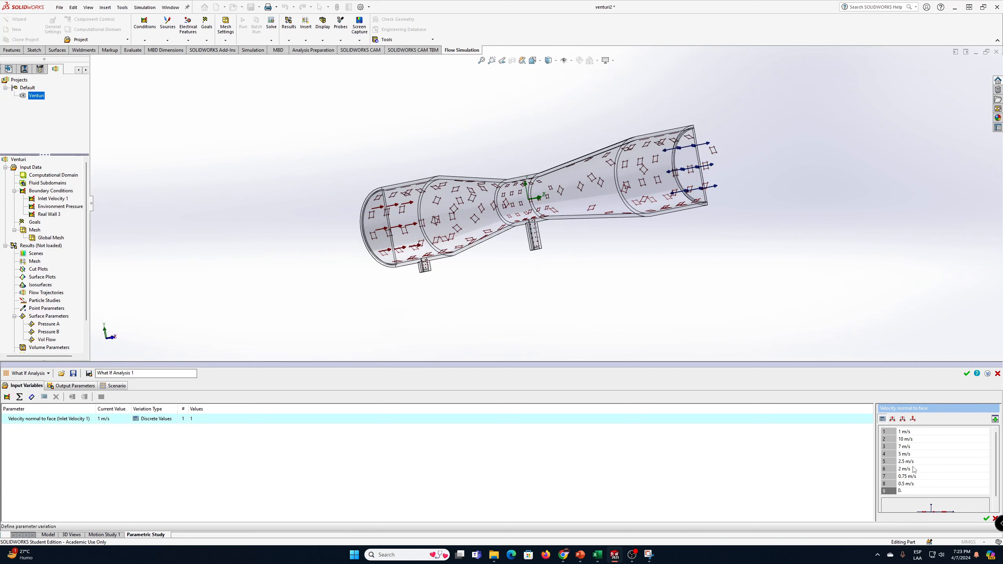
type("25")
key("Return")
type("0.1")
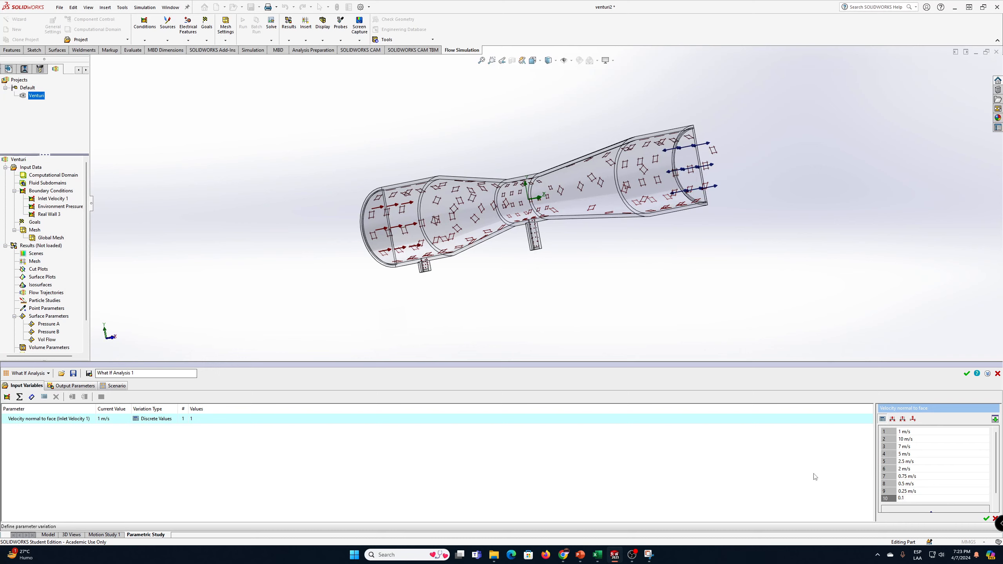
left_click(986, 518)
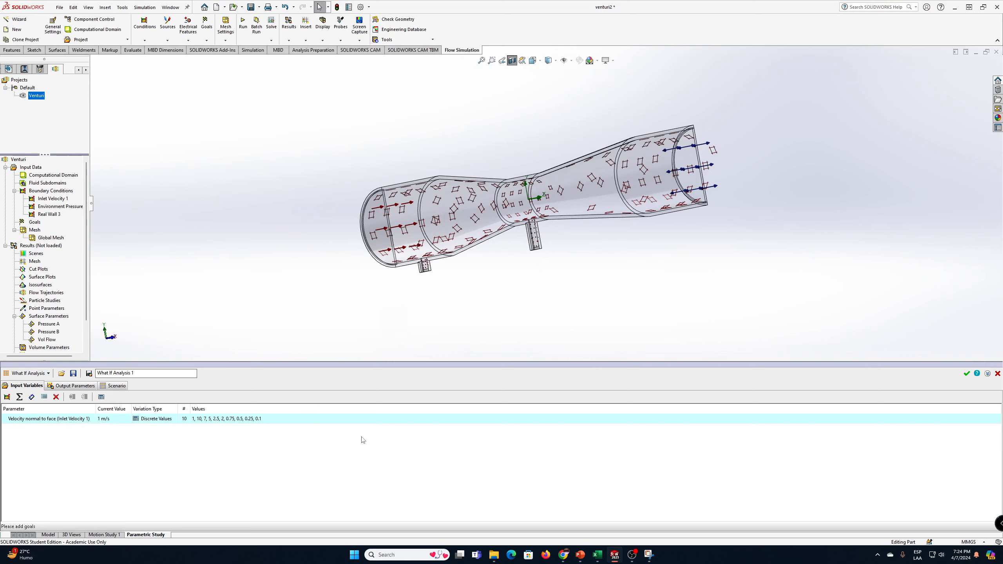
Add the surface parameter results Pressure A, Pressure B and Vol Flow as output parameters of the study
left_click(57, 386)
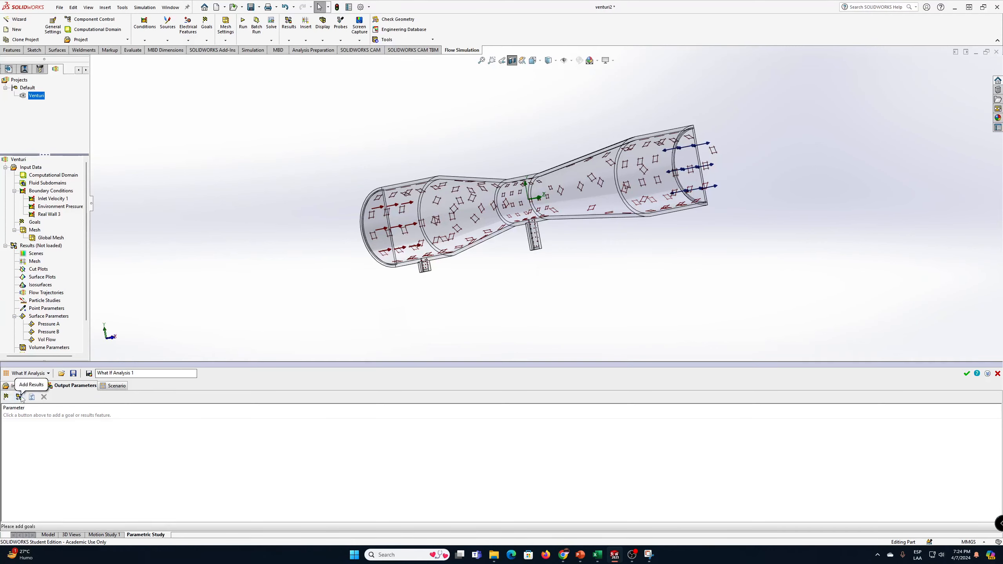
left_click(6, 397)
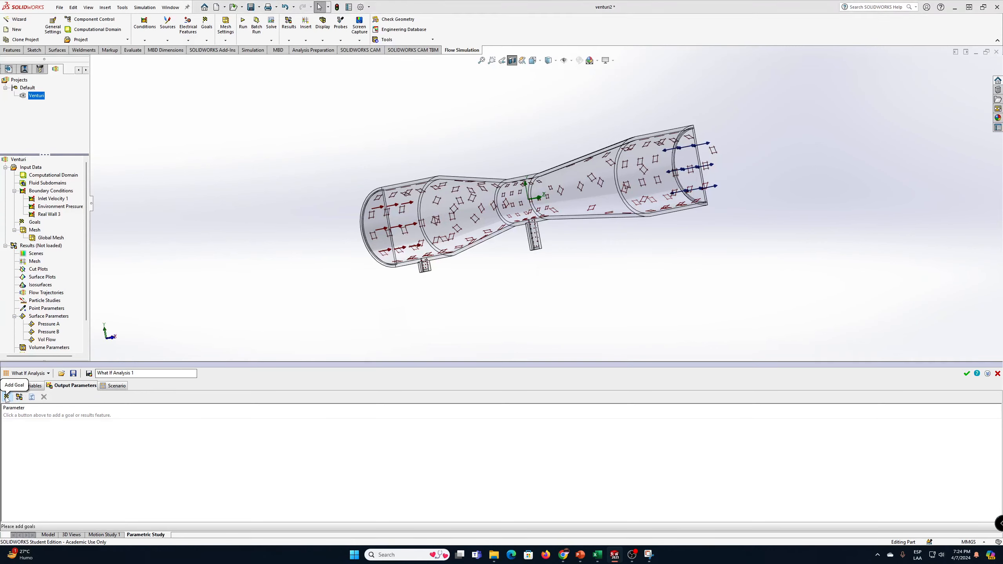
left_click(513, 300)
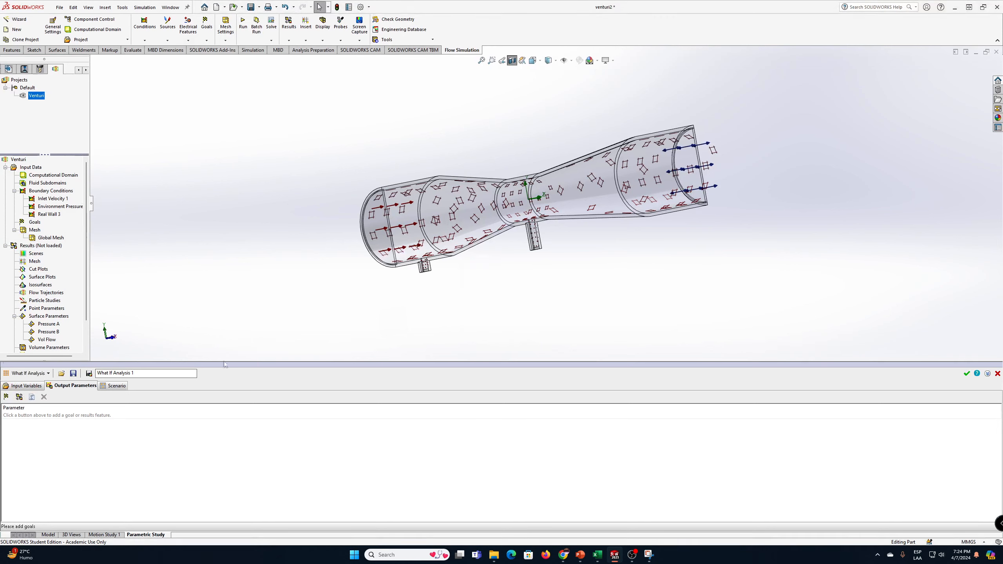
left_click(18, 397)
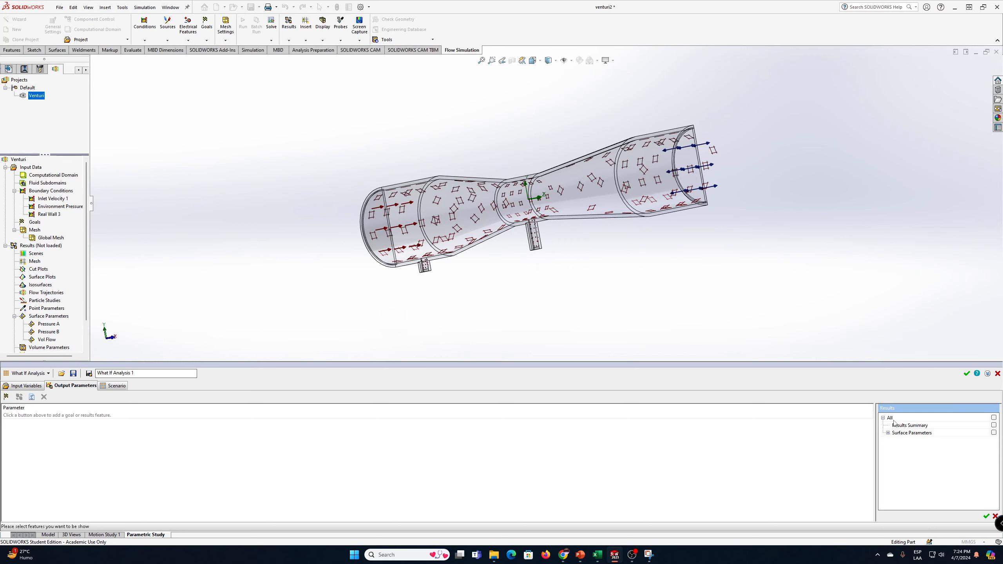
left_click(889, 432)
left_click(994, 440)
left_click(994, 448)
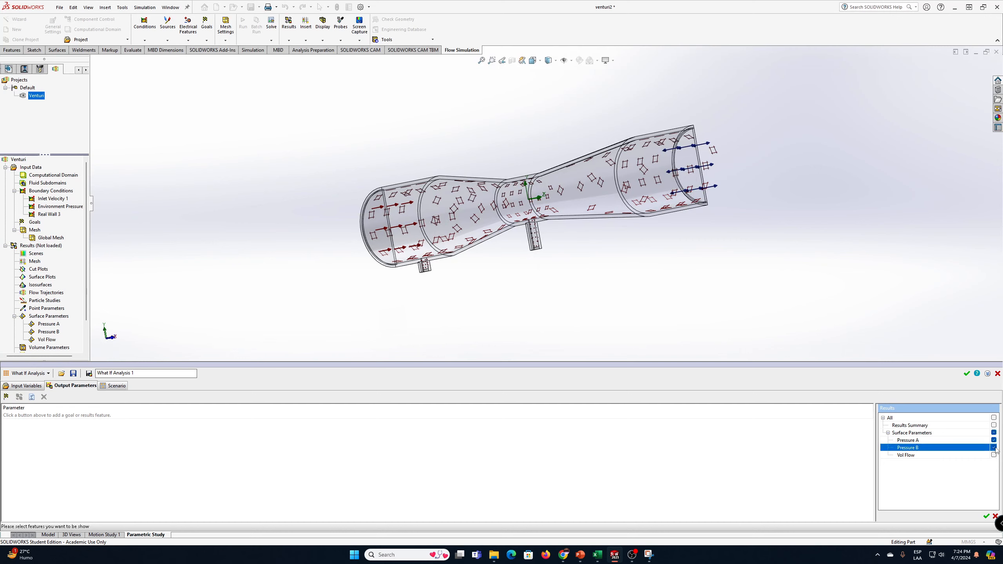
left_click(994, 456)
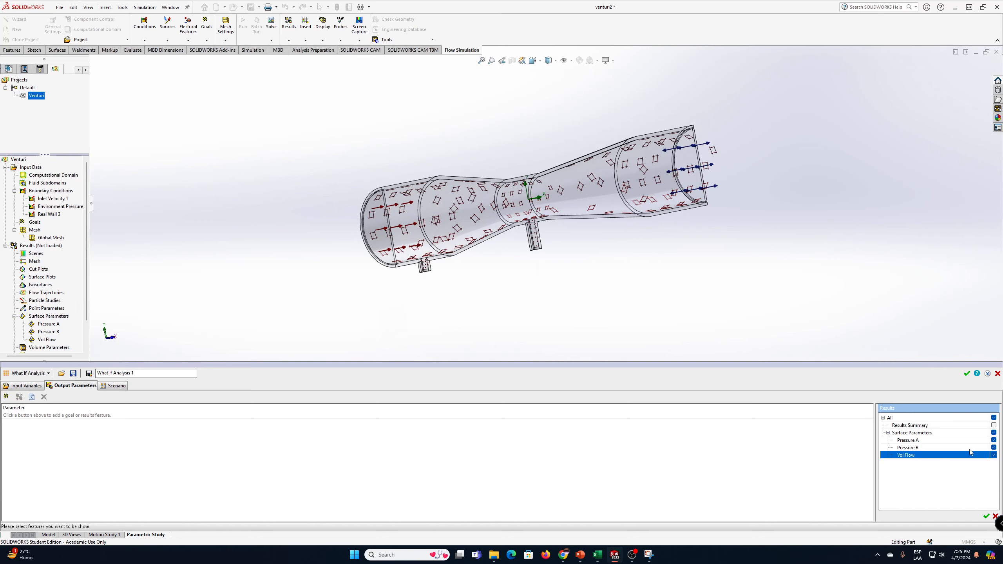
left_click(986, 516)
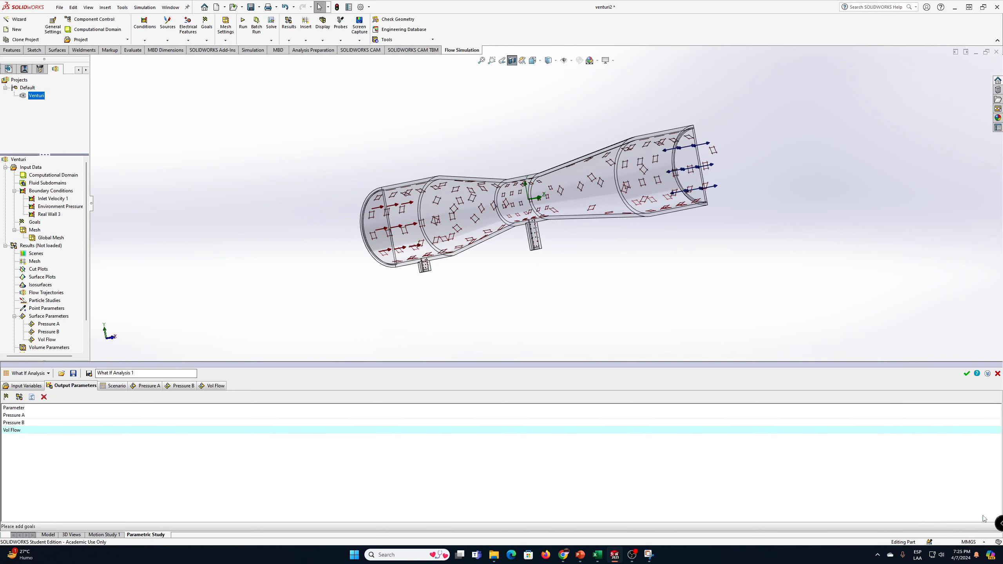
Check the scenario and its result tables, and run the What If Analysis for all design points
left_click(120, 385)
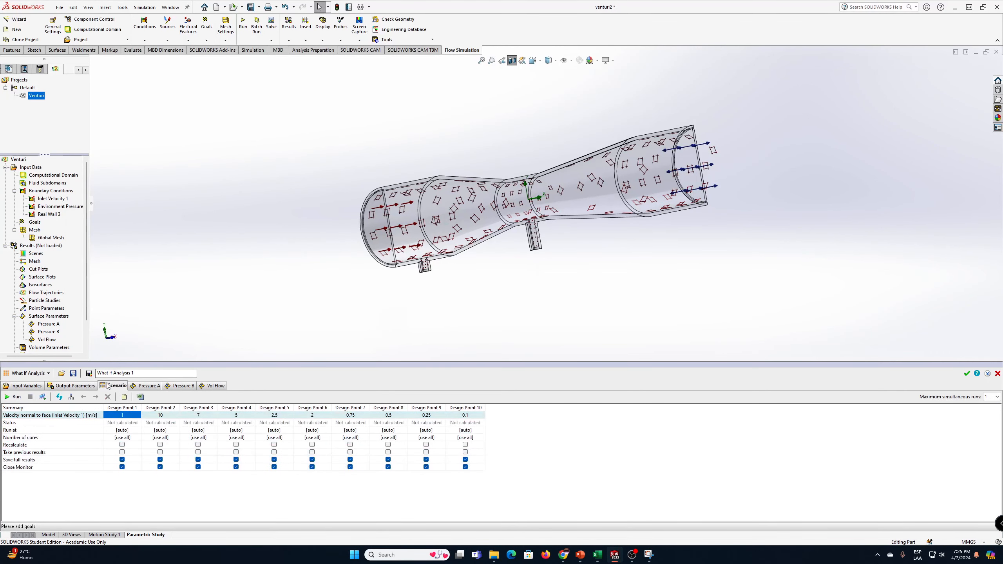
left_click(134, 386)
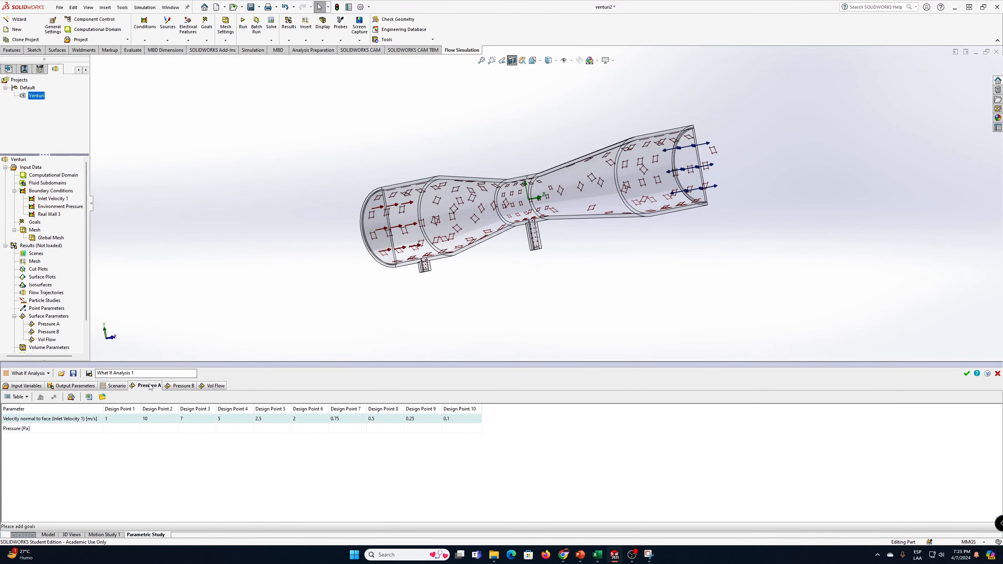
left_click(180, 386)
left_click(208, 386)
left_click(118, 386)
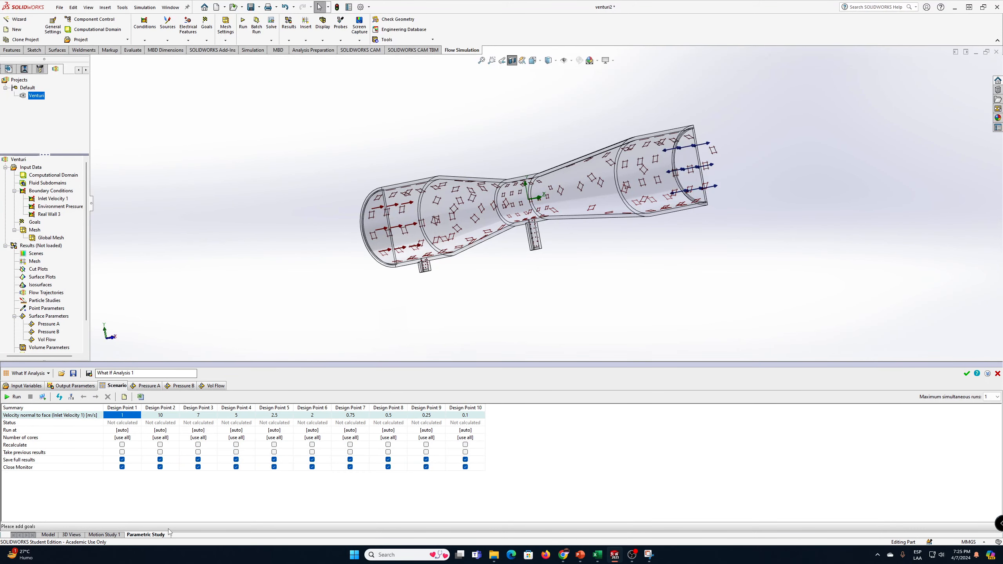
left_click(7, 397)
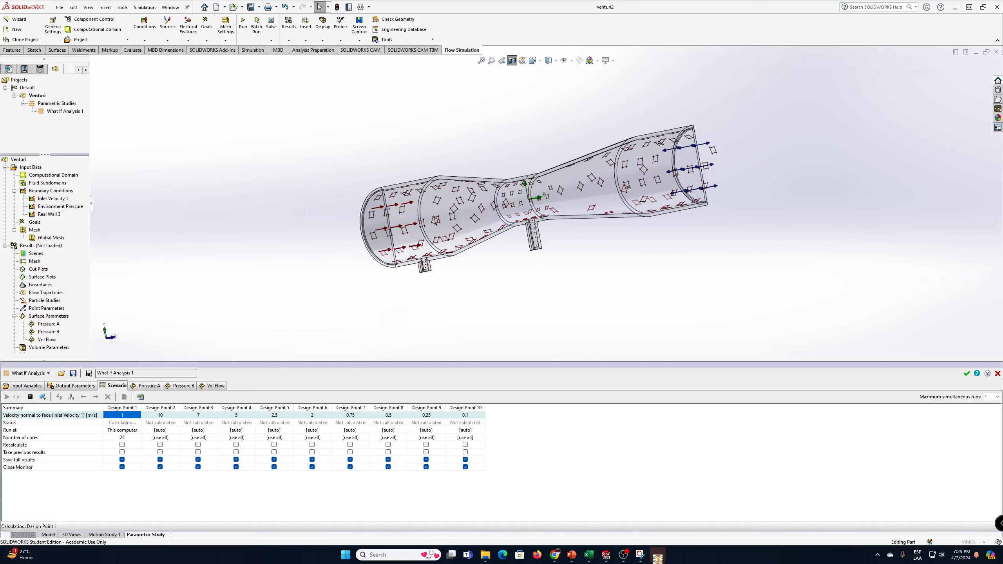
mouse_move(650, 555)
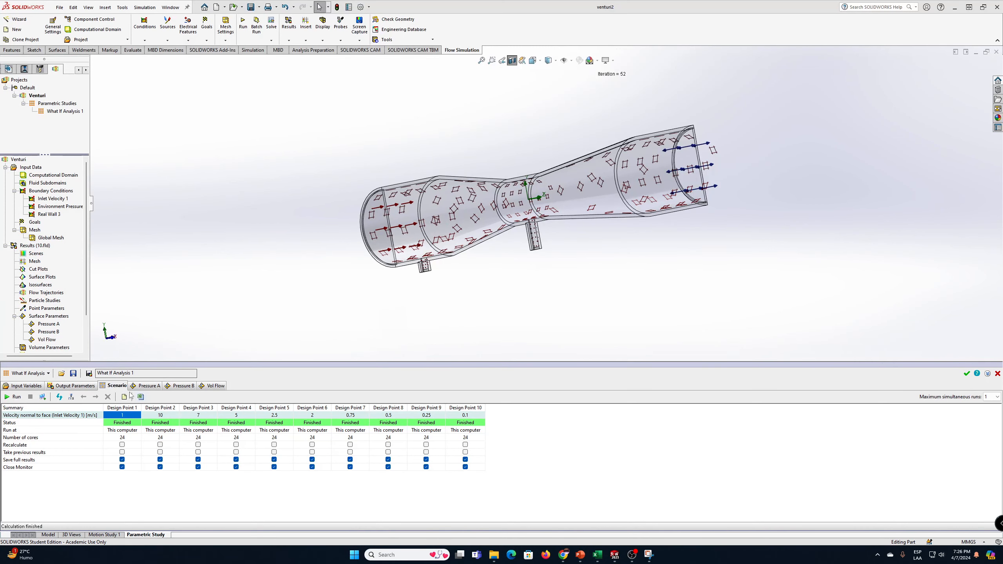
Review the Pressure A, Pressure B and Vol Flow result tables across the design points
left_click(141, 387)
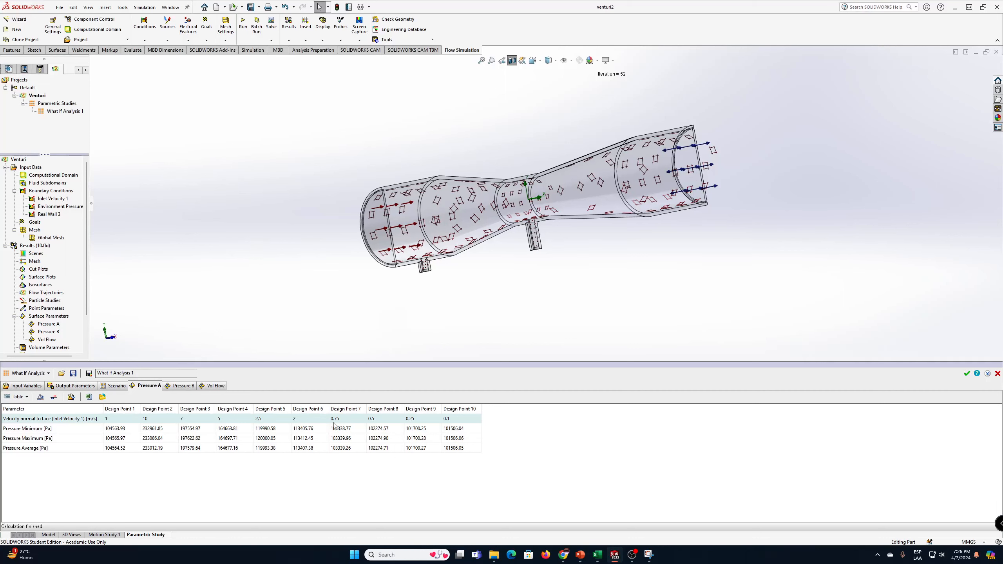
left_click(176, 387)
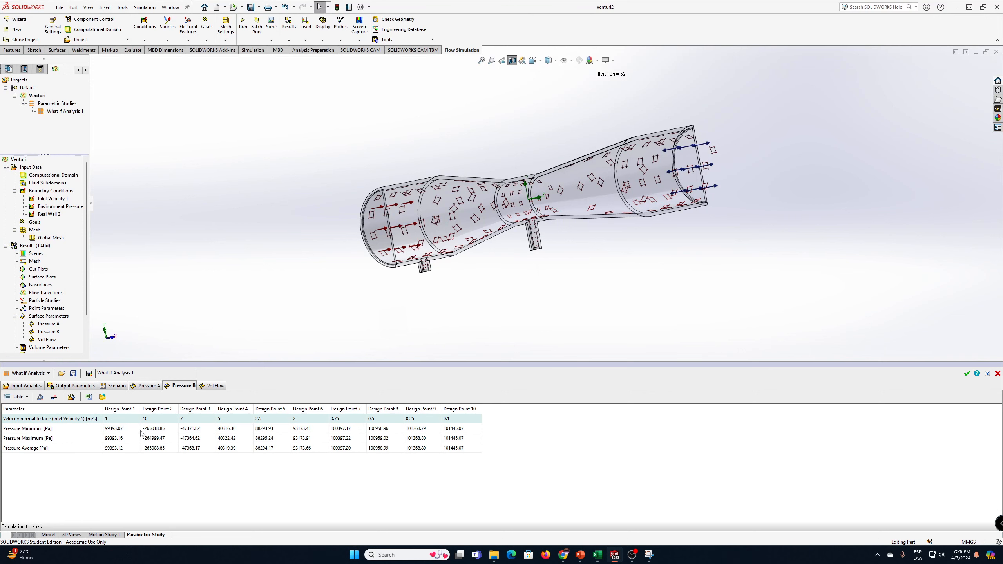
left_click(212, 386)
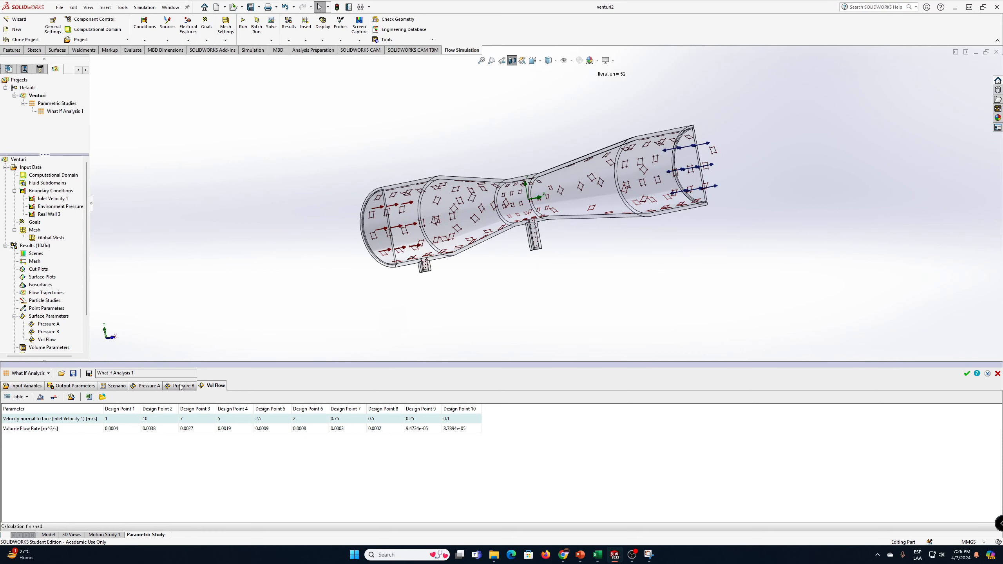
left_click(146, 388)
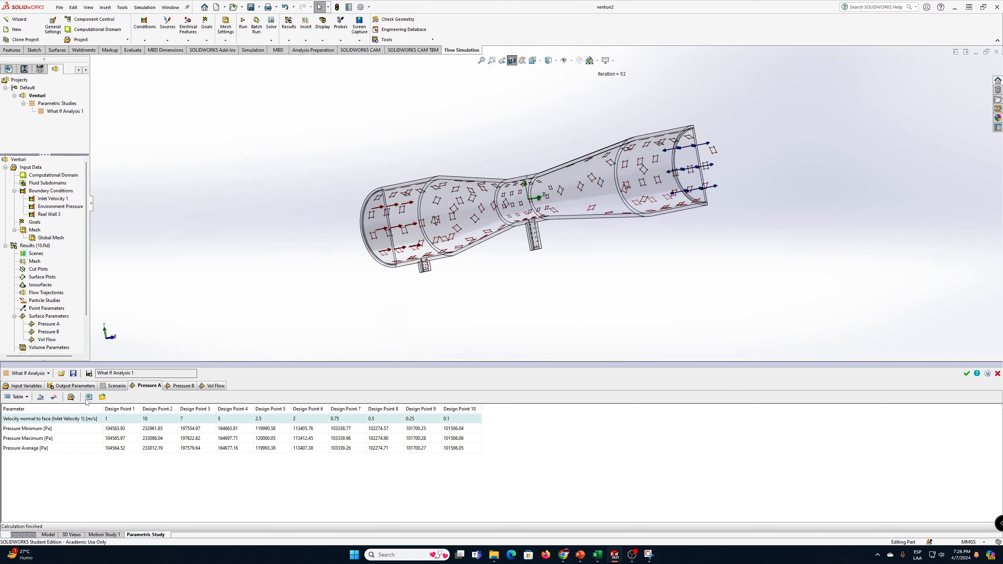
left_click(114, 385)
left_click(147, 385)
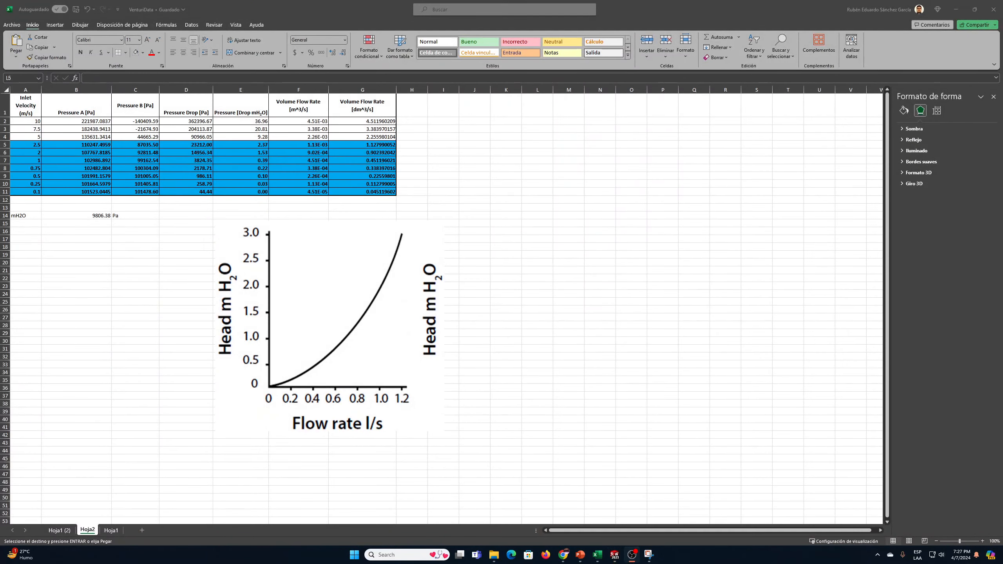
Switch to the VenturiData workbook in Excel and examine the pressure drop and flow rate table against the reference head curve on Hoja2
left_click(505, 110)
left_click_drag(589, 549, 598, 555)
left_click(615, 557)
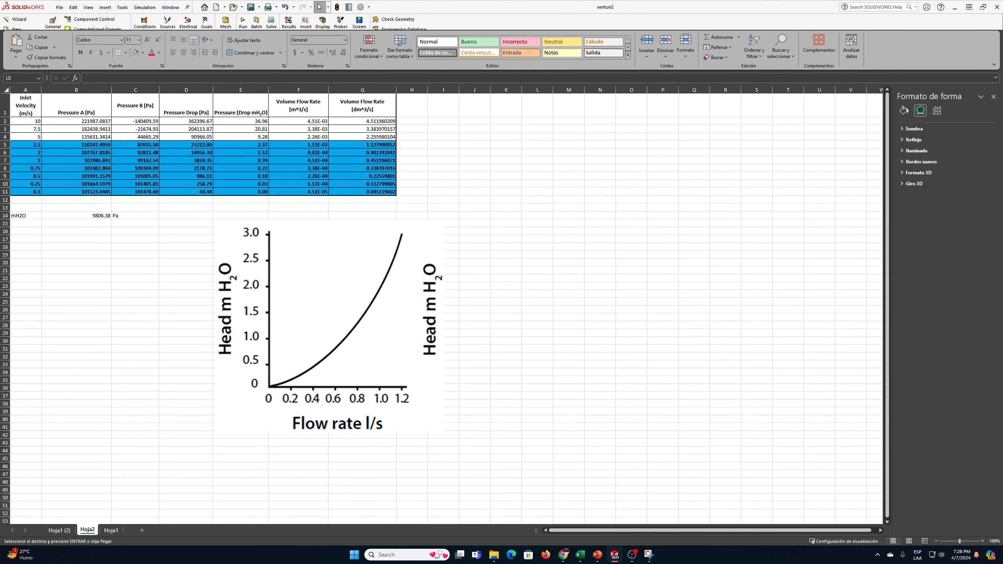
left_click(955, 7)
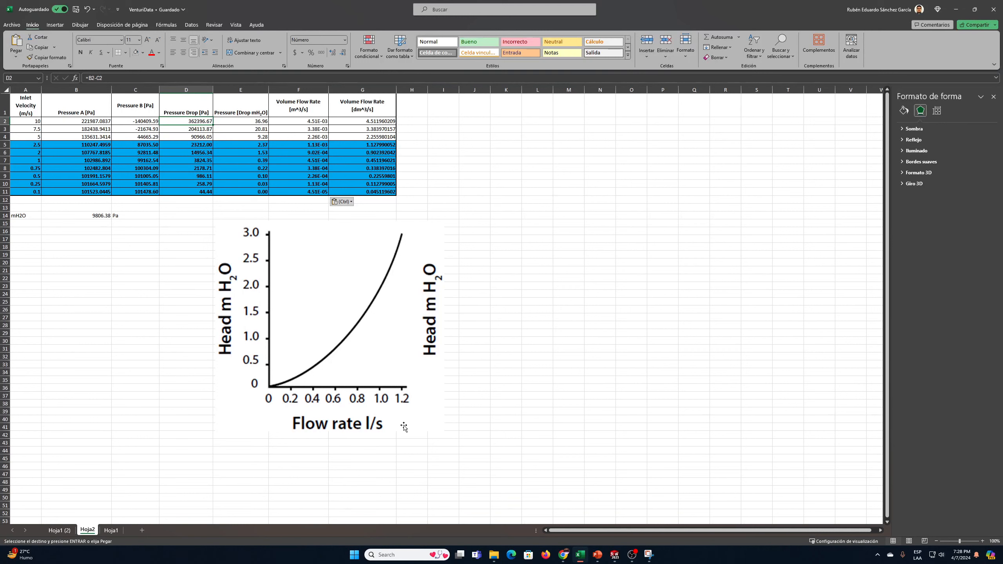
left_click(445, 136)
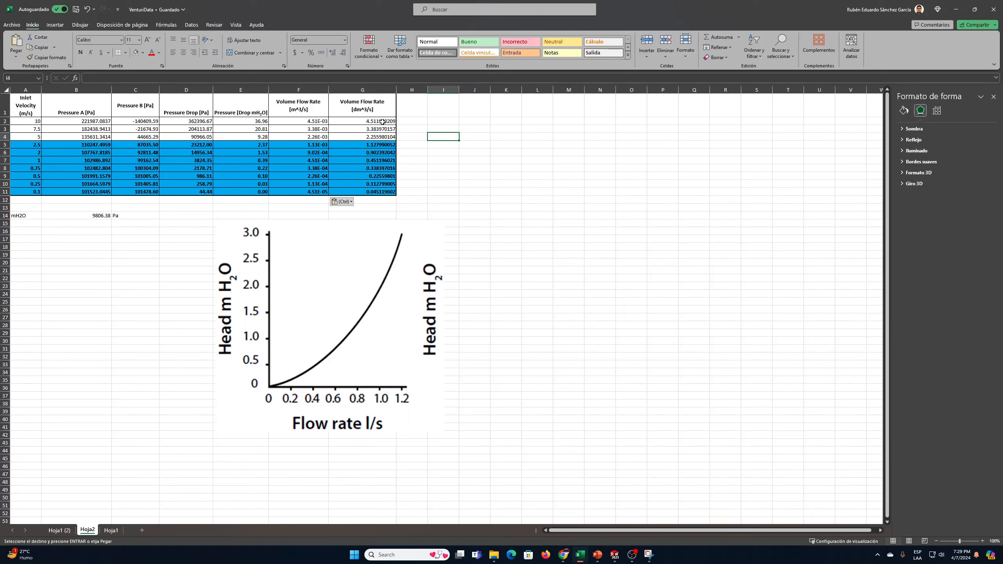
left_click(470, 183)
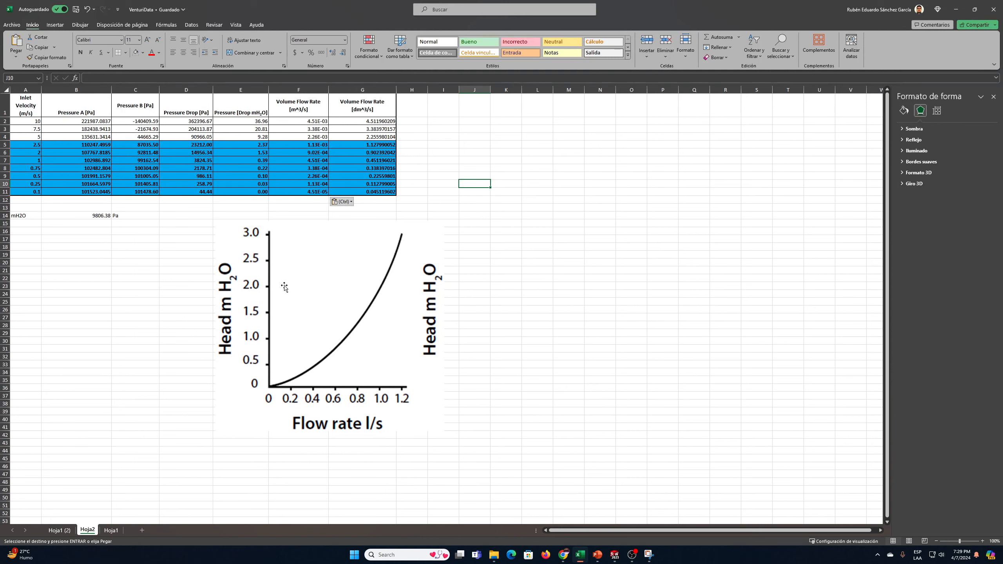
Insert a blank scatter chart on Hoja2, place it beside the reference head curve and enlarge it to a similar size
left_click(55, 24)
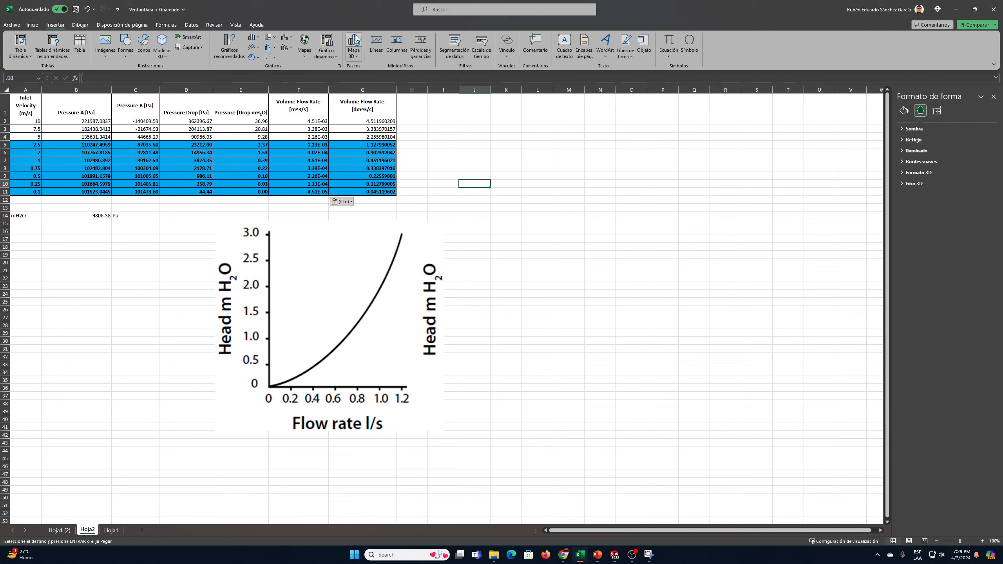
left_click(275, 73)
left_click_drag(466, 265, 592, 208)
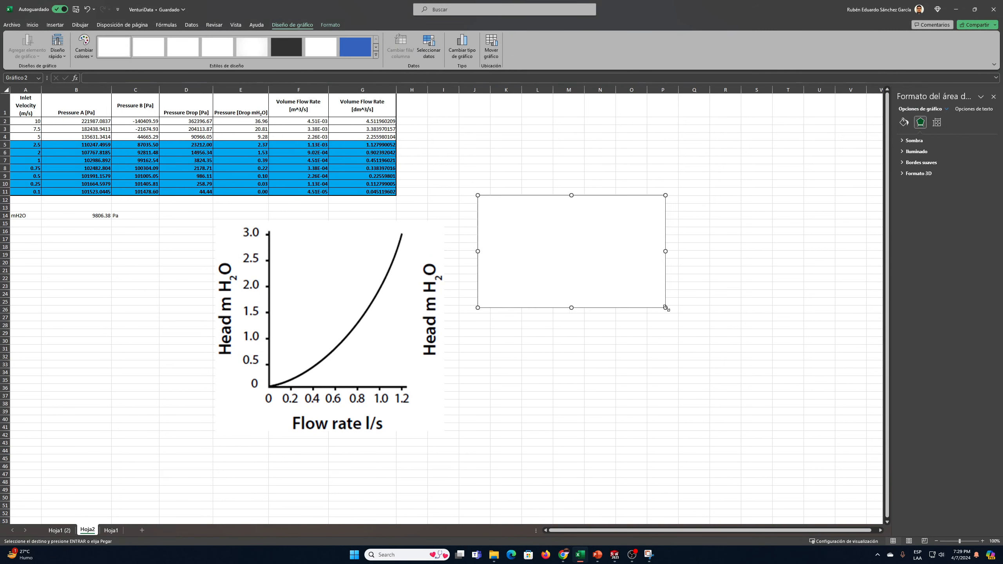
left_click_drag(667, 309, 705, 393)
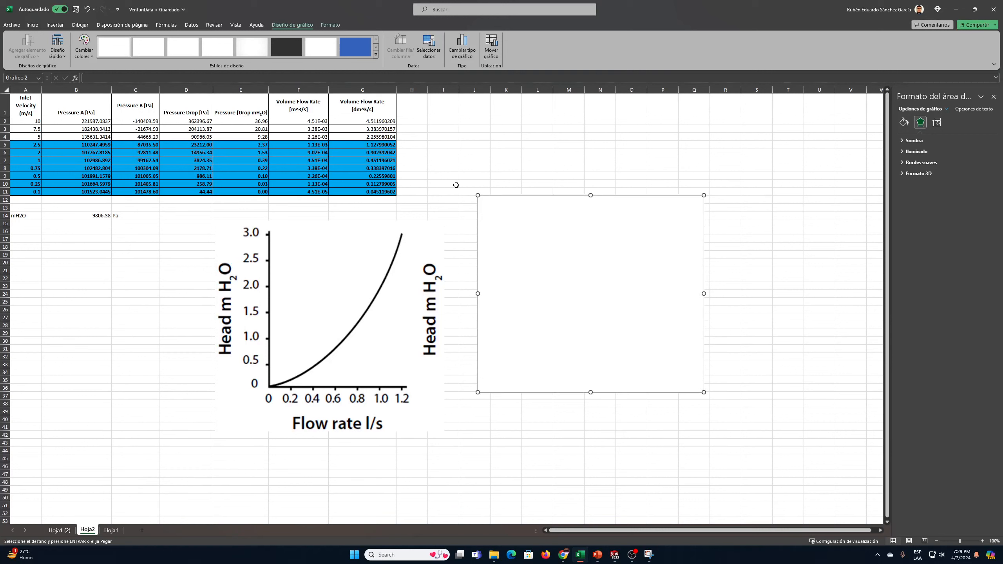
Add a chart series with volume flow rate G5:G11 as X values and pressure drop in mH2O E5:E11 as Y values
left_click(46, 26)
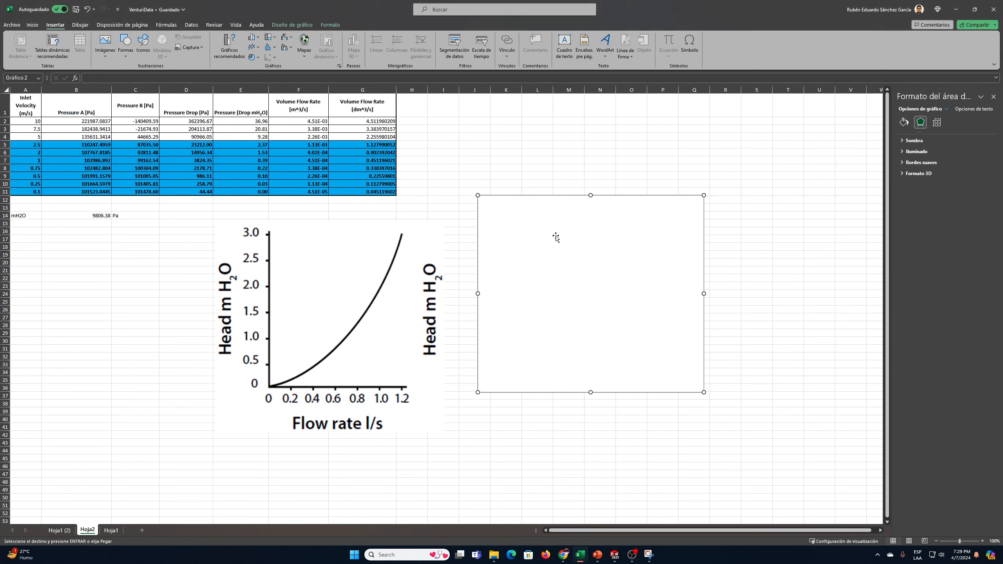
left_click(303, 25)
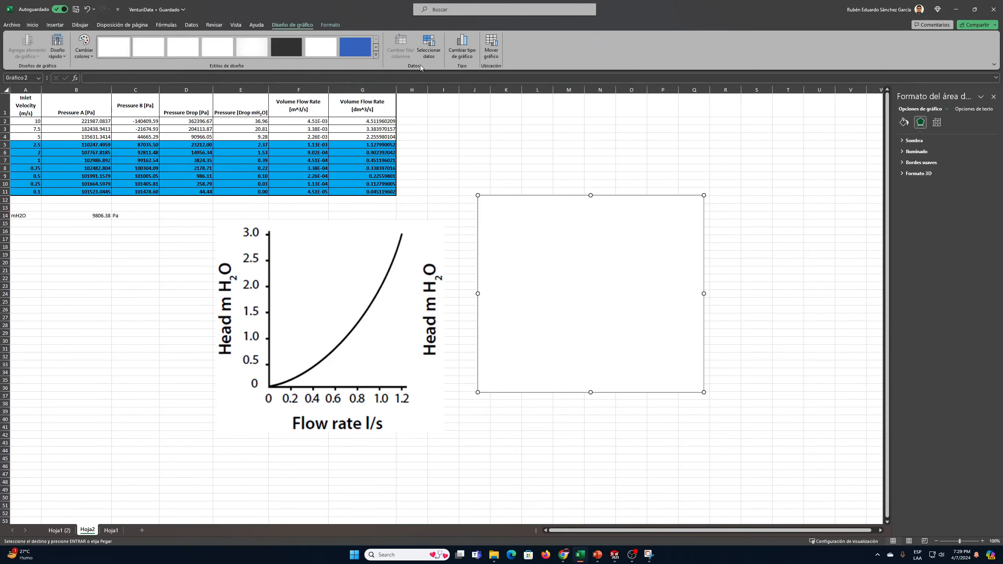
left_click(429, 54)
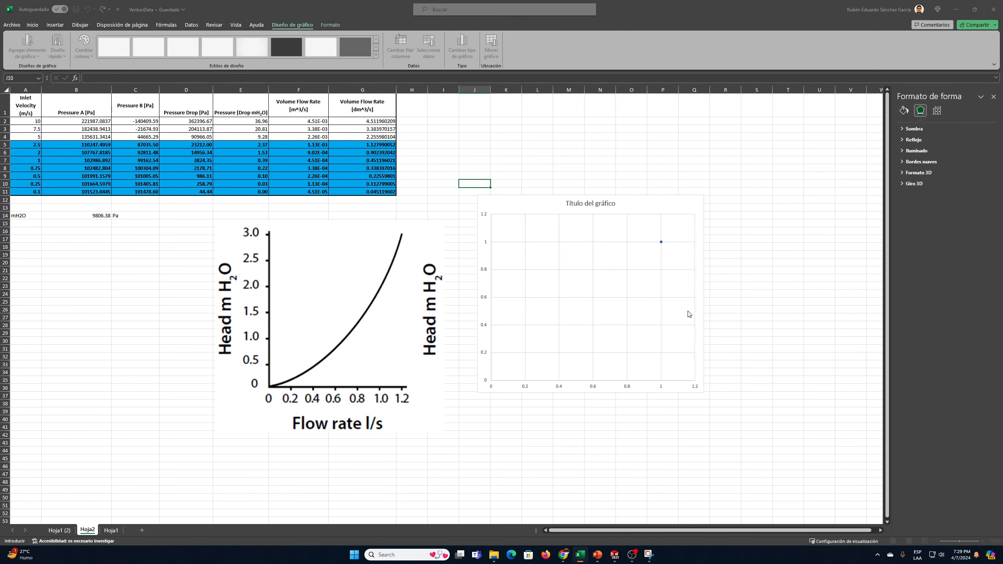
left_click(518, 129)
left_click(666, 330)
left_click_drag(262, 143, 261, 191)
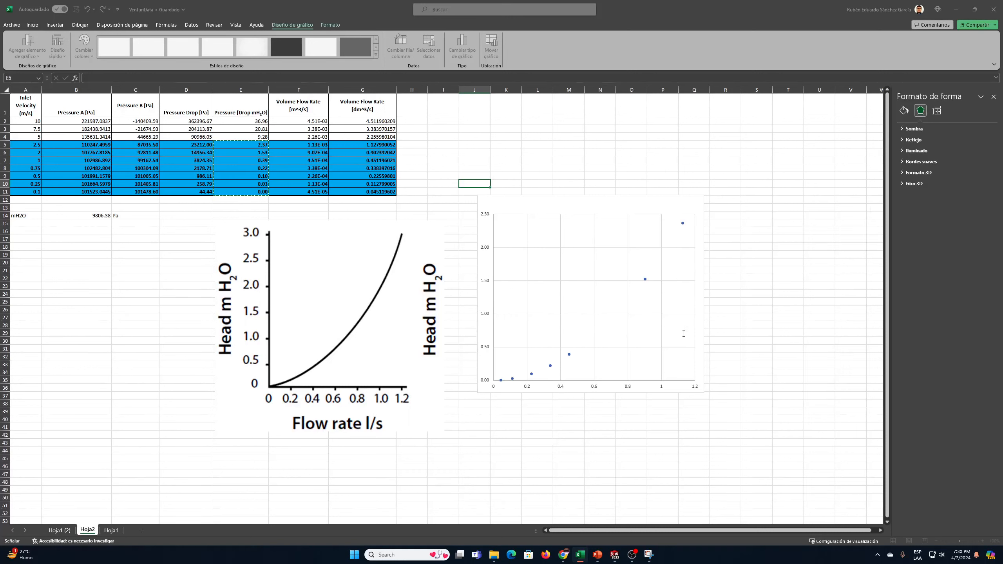
left_click(728, 359)
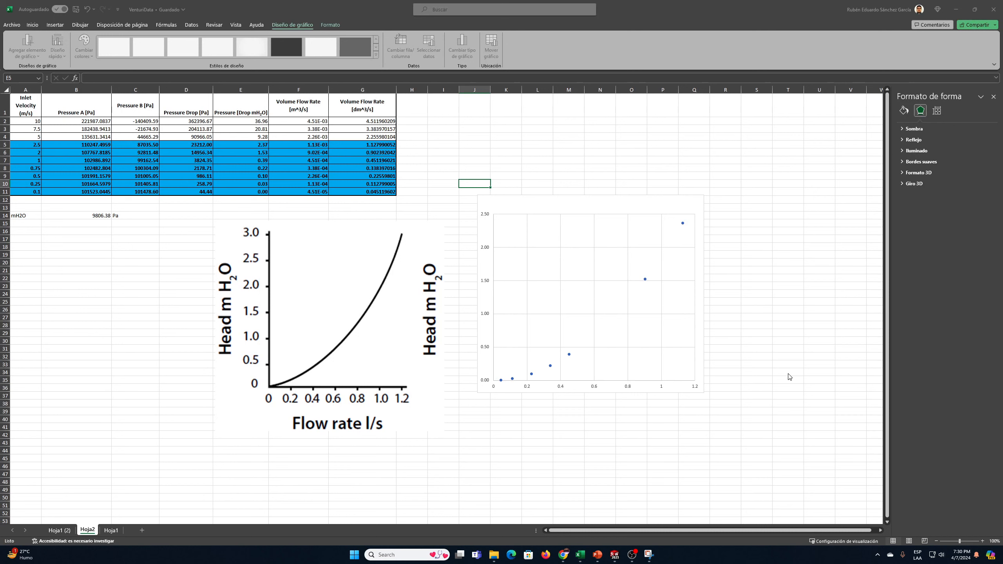
Delete the gridlines of the scatter chart and set its chart area to no fill
left_click(662, 216)
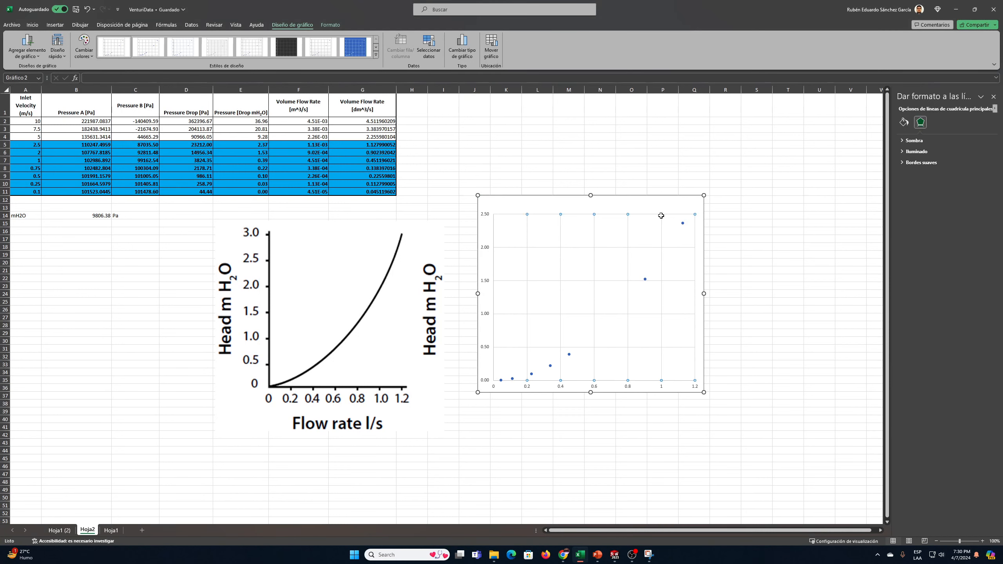
left_click(672, 248)
key("Delete")
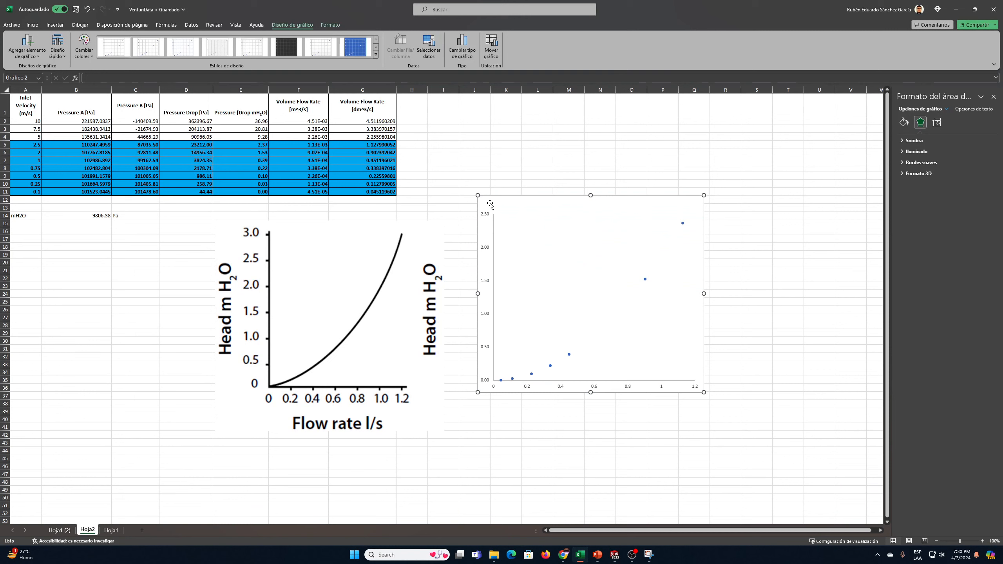
left_click(330, 24)
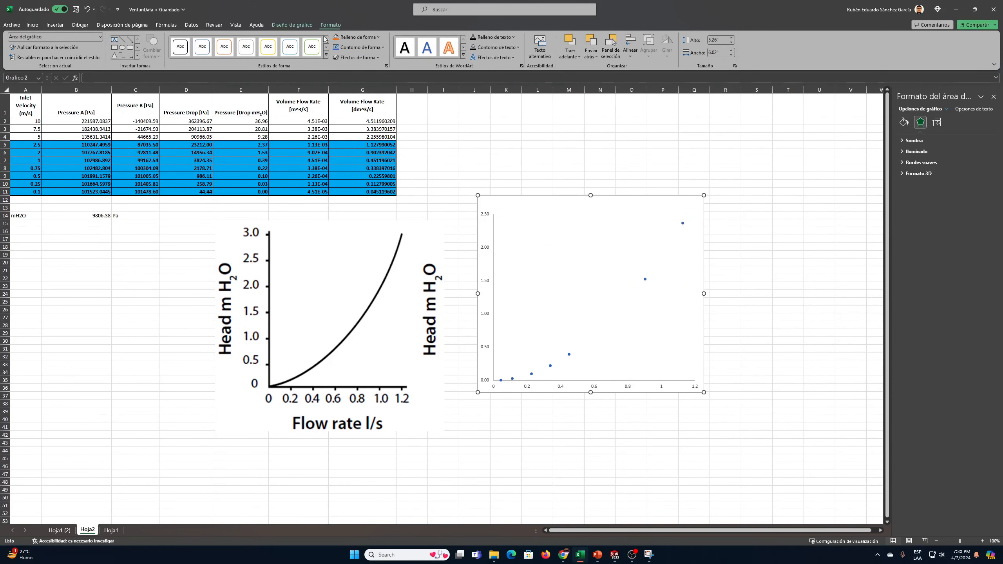
left_click(378, 37)
left_click(367, 139)
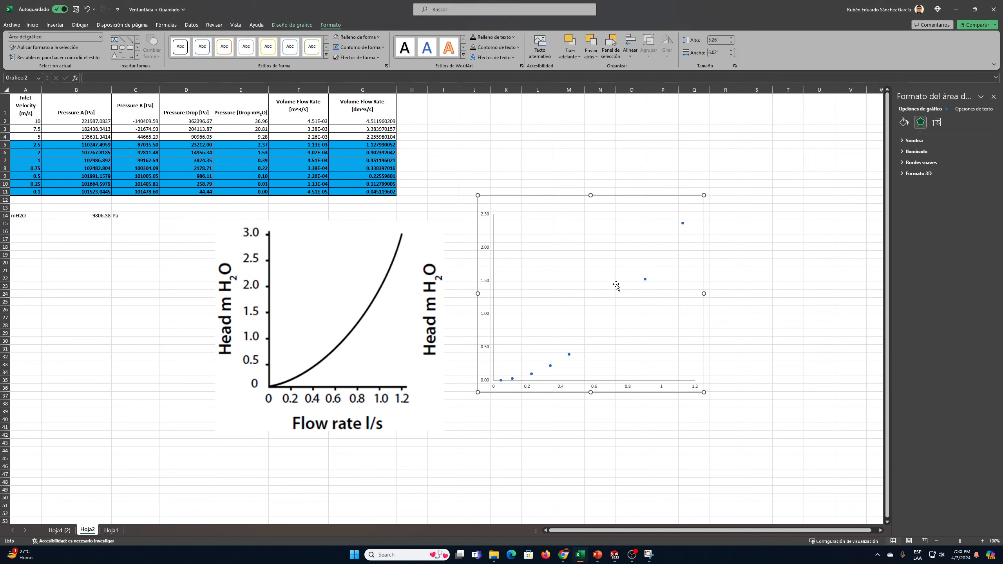
Format the series markers as built-in markers of size 10 with a red fill and a solid red border
left_click(646, 279)
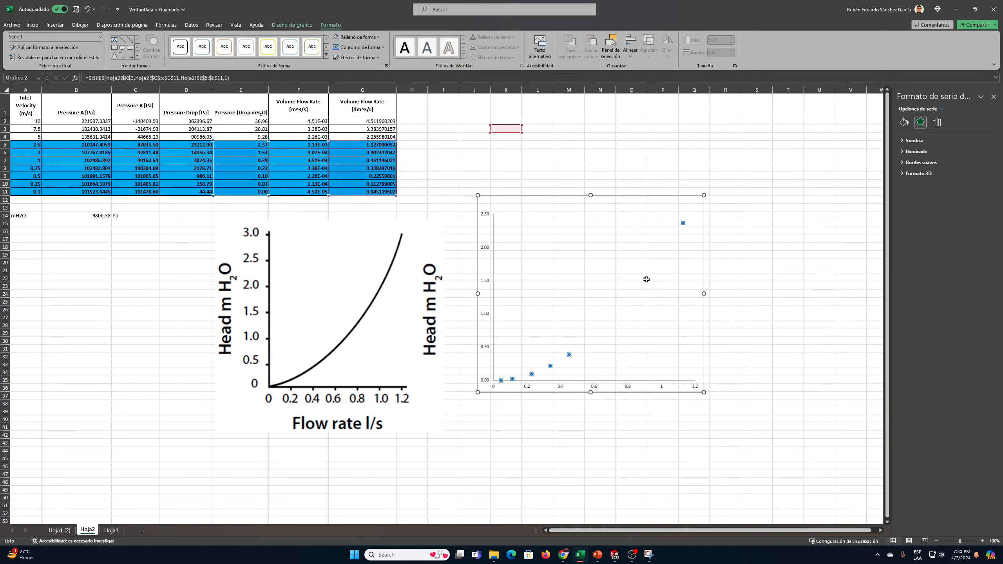
left_click(904, 122)
left_click(944, 141)
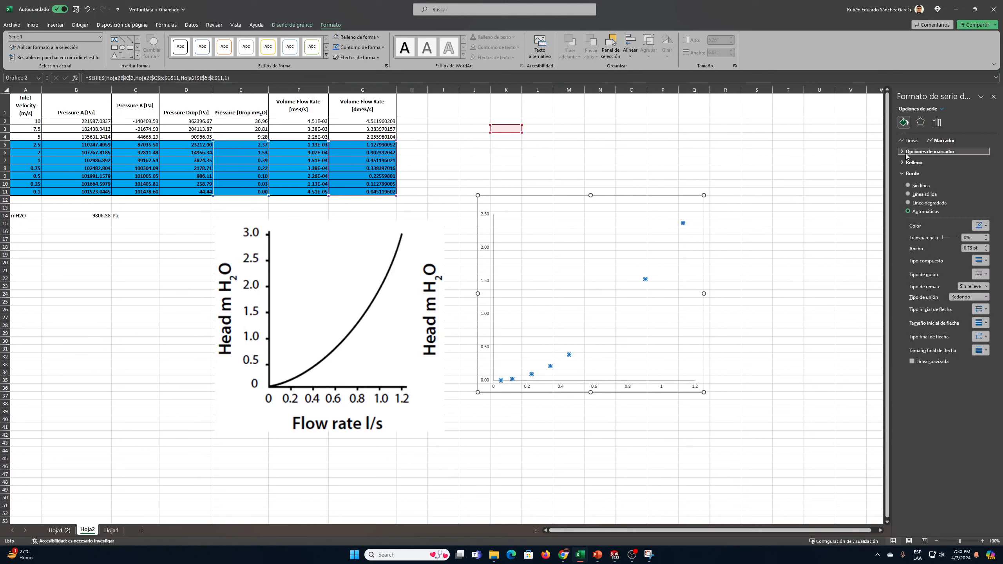
left_click(910, 152)
left_click(908, 180)
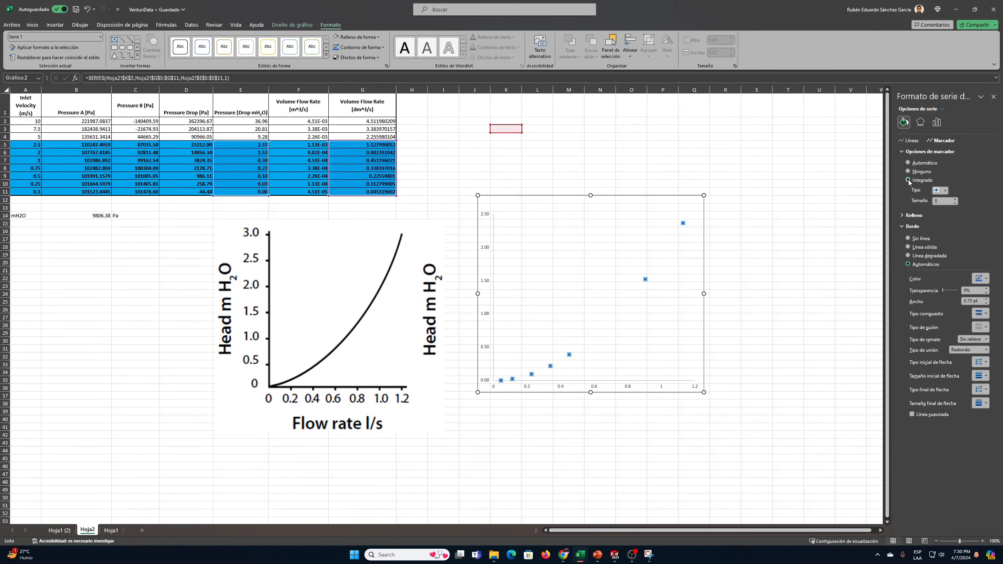
left_click(956, 199)
left_click(956, 199)
left_click(956, 199)
left_click(957, 199)
left_click(956, 199)
left_click(914, 215)
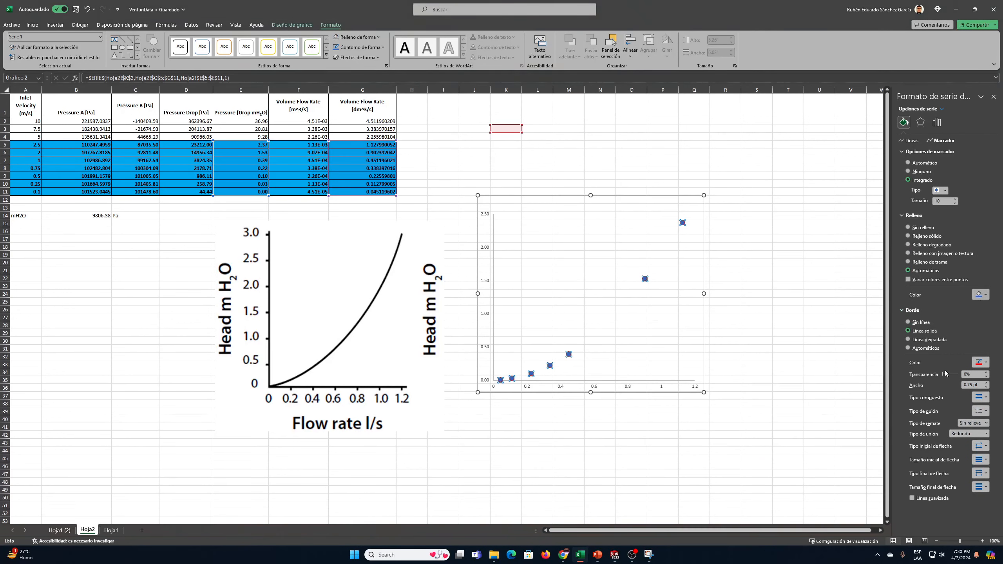
left_click(810, 255)
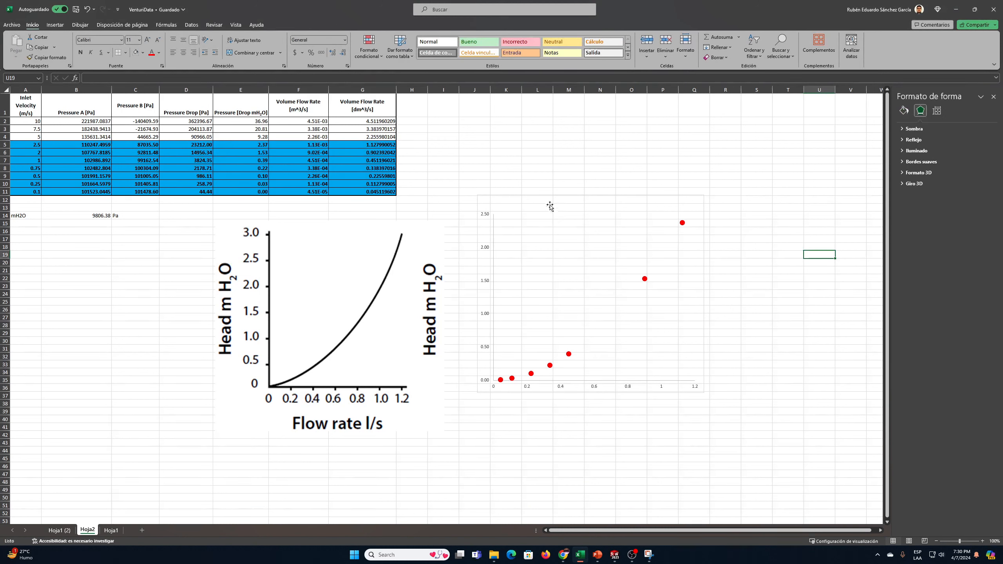
Add tick marks to the chart axes, using outside major and inside minor marks on the vertical axis
left_click(487, 218)
left_click(937, 122)
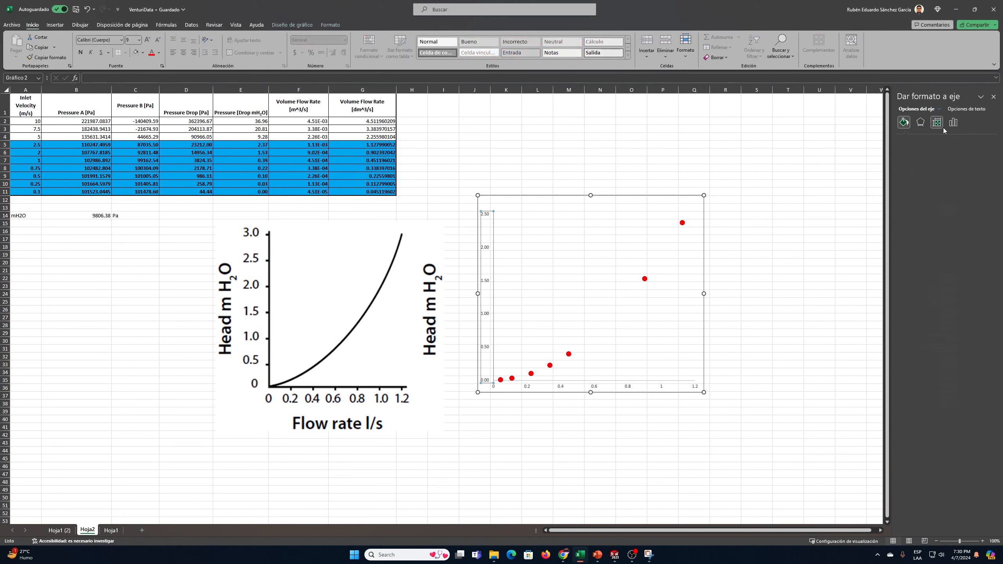
left_click(954, 123)
left_click(905, 164)
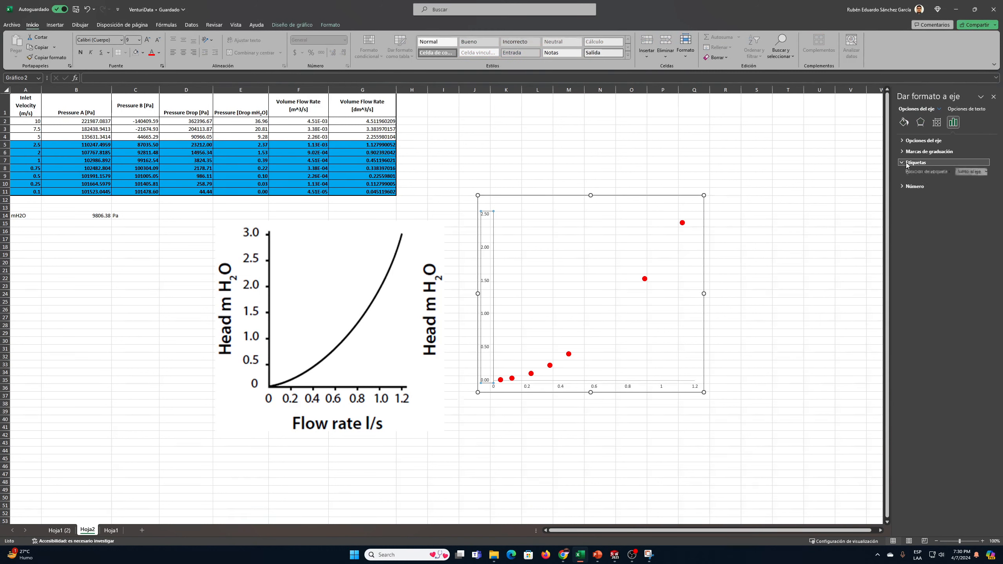
left_click(926, 151)
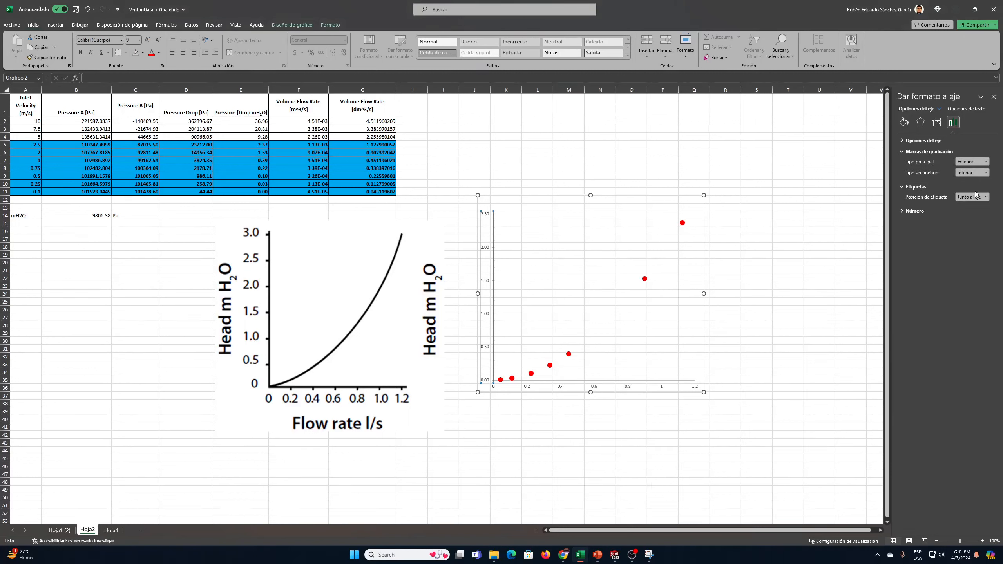
left_click(629, 388)
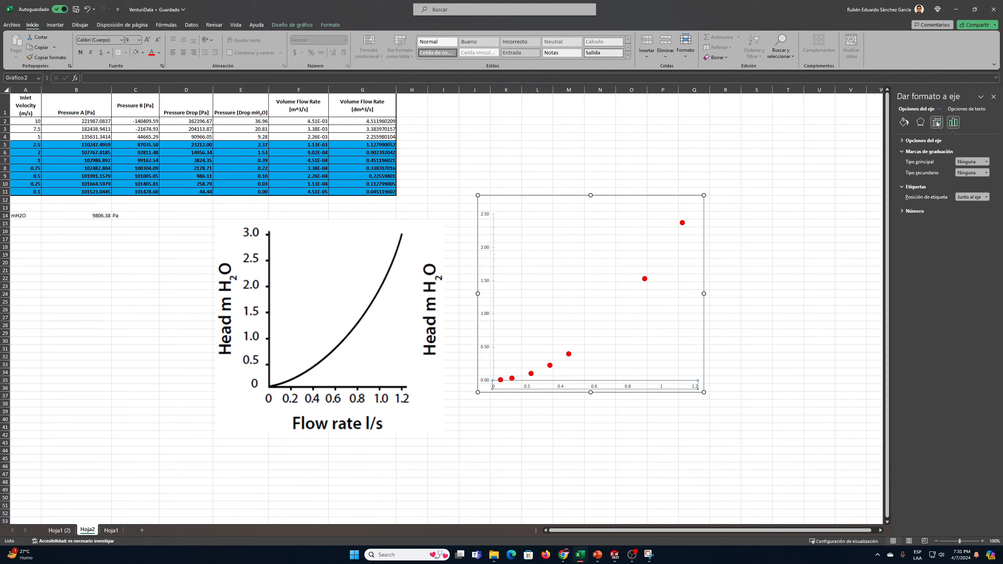
left_click(977, 185)
Overlay the scatter chart on the reference head curve and resize it so both axes line up with the reference scales
left_click(636, 192)
left_click_drag(574, 197, 353, 203)
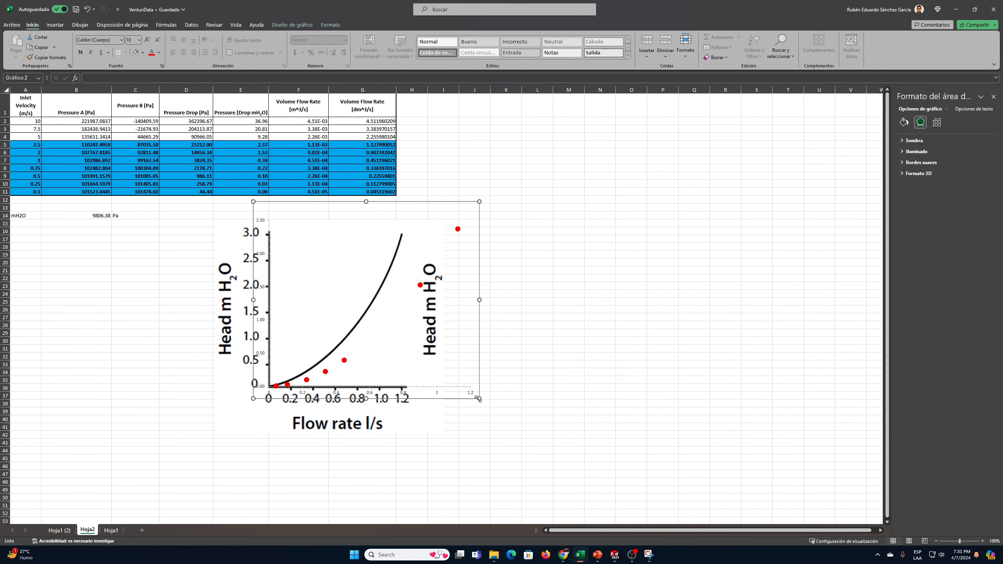
left_click_drag(479, 399, 410, 401)
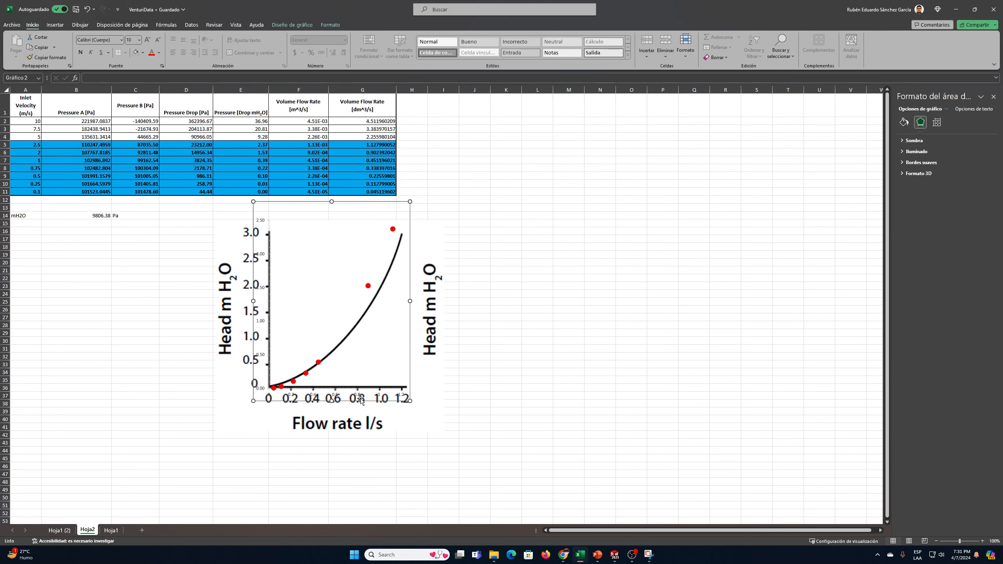
left_click(309, 224)
left_click_drag(410, 201, 412, 209)
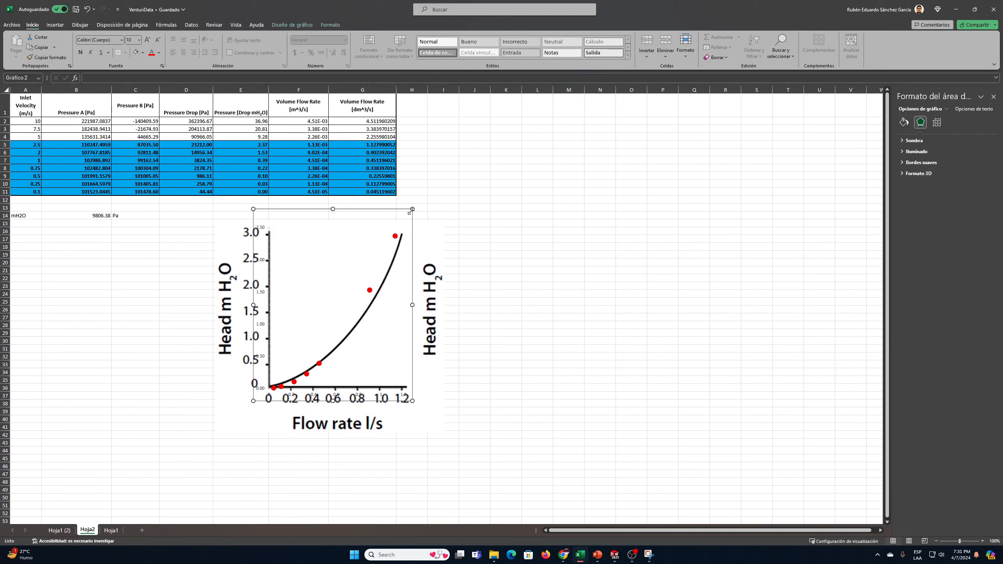
left_click_drag(412, 210, 416, 241)
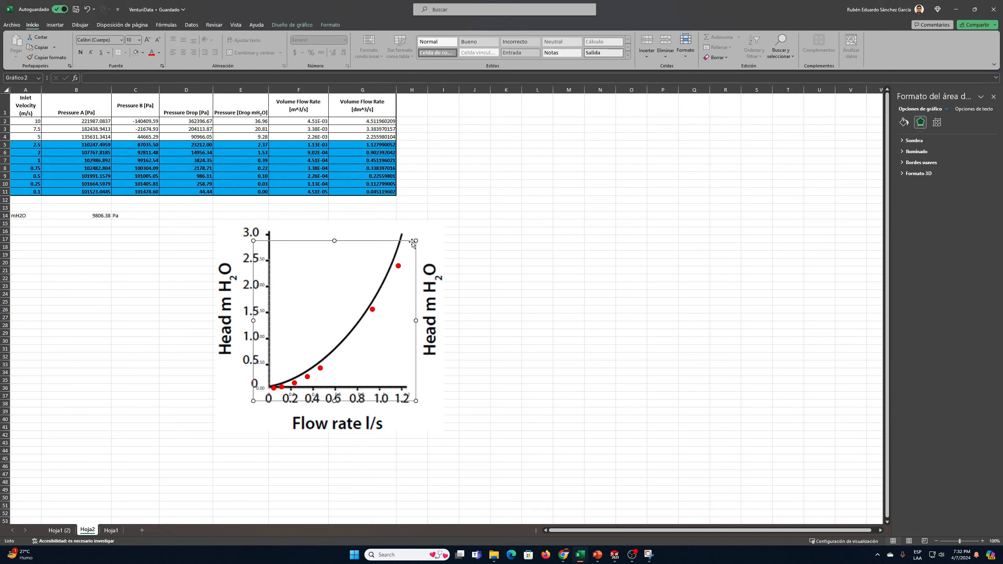
left_click_drag(416, 401, 409, 399)
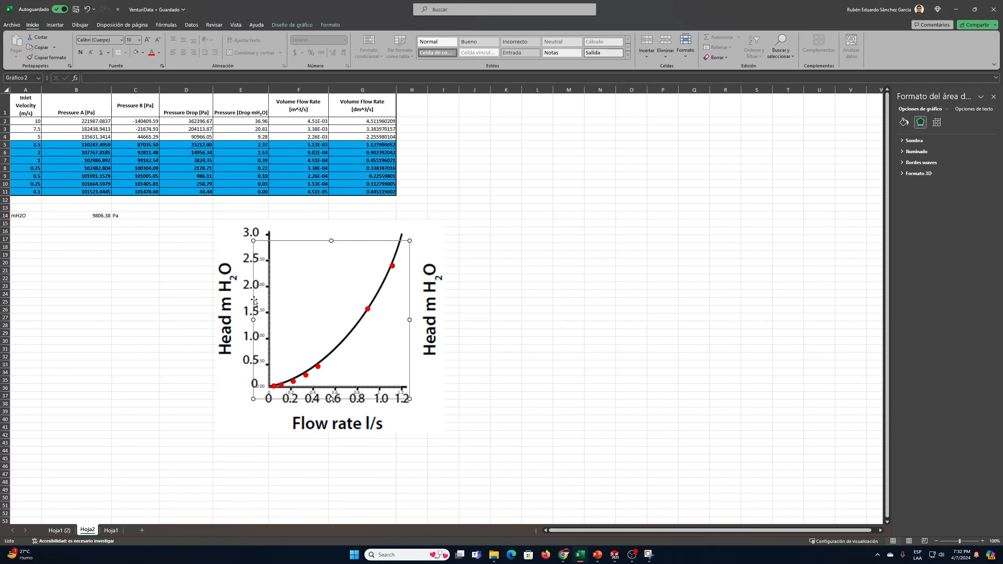
left_click(565, 223)
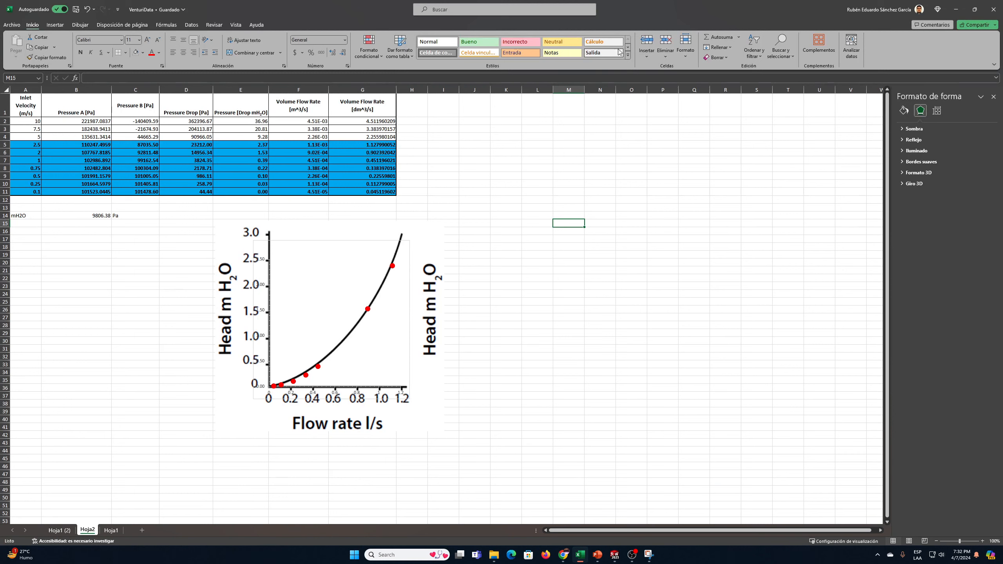
Switch to the venturi model in SOLIDWORKS and close the What If Analysis parametric study
left_click(956, 9)
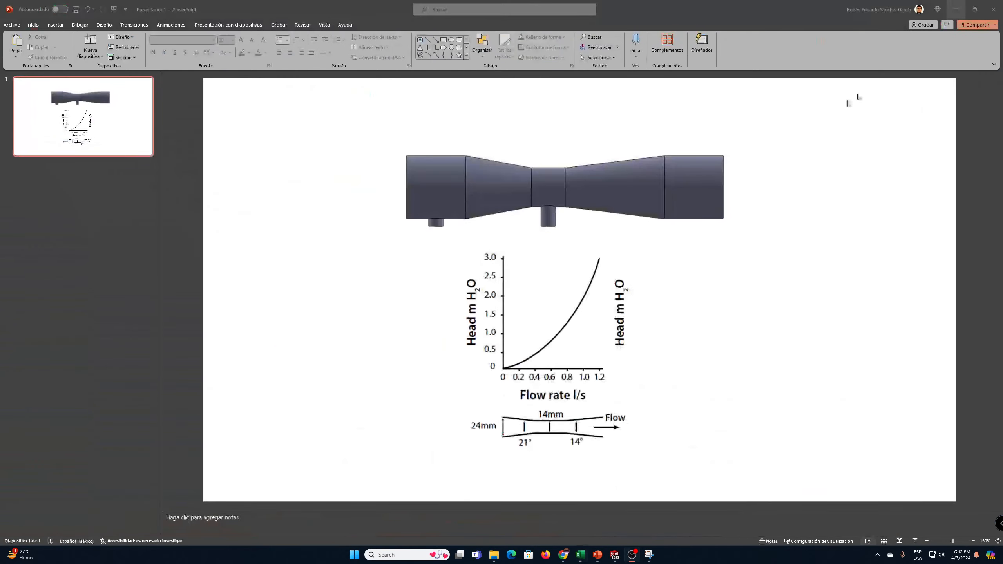
left_click(615, 555)
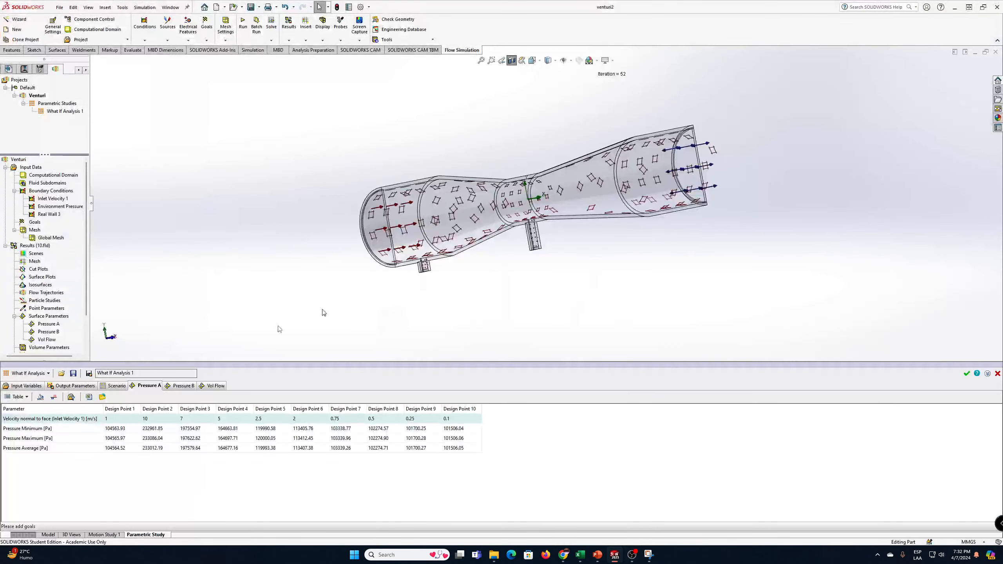
scroll(86, 264, "down", 3)
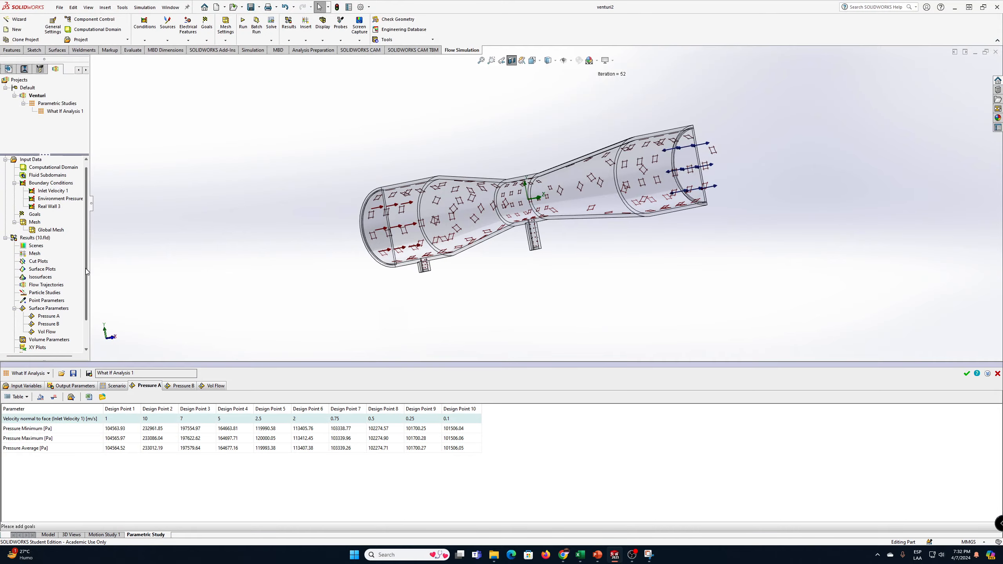
left_click(997, 374)
Start a new Flow Trajectories plot and select the face at the inlet end, hidden behind the front face, as the starting surface
middle_click_drag(284, 276, 109, 276)
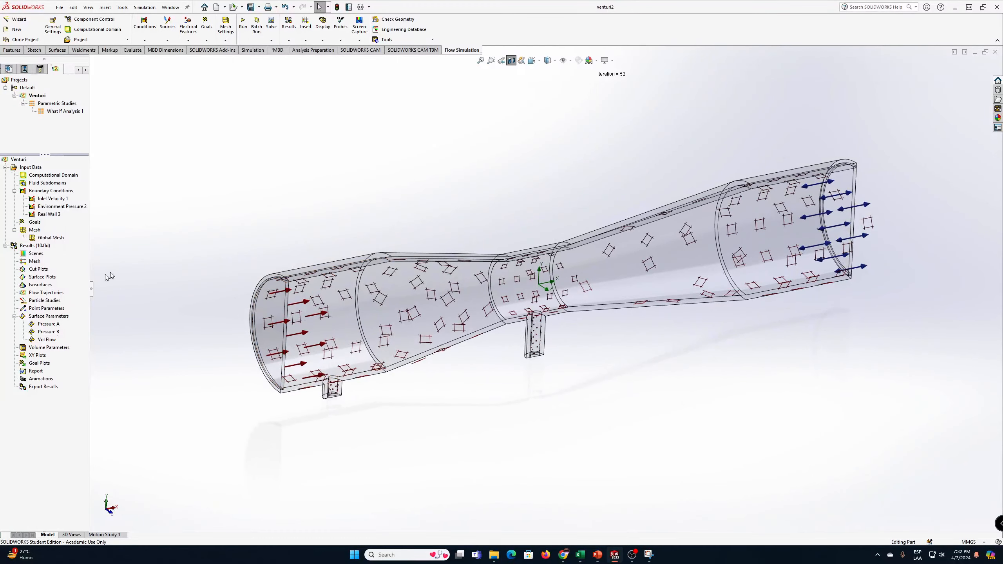
right_click(34, 296)
left_click(163, 277)
right_click(42, 294)
left_click(75, 300)
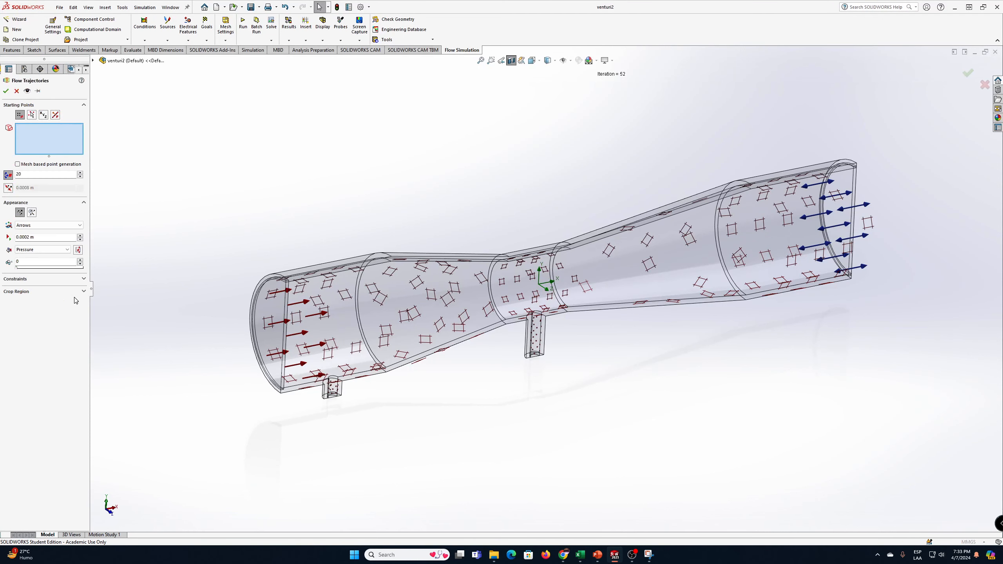
right_click(262, 312)
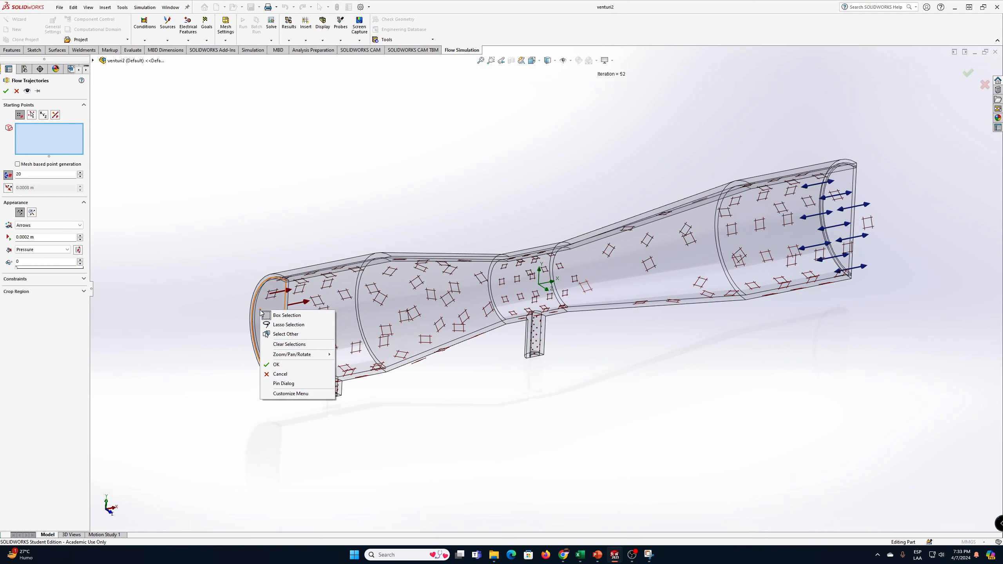
left_click(285, 335)
left_click(327, 374)
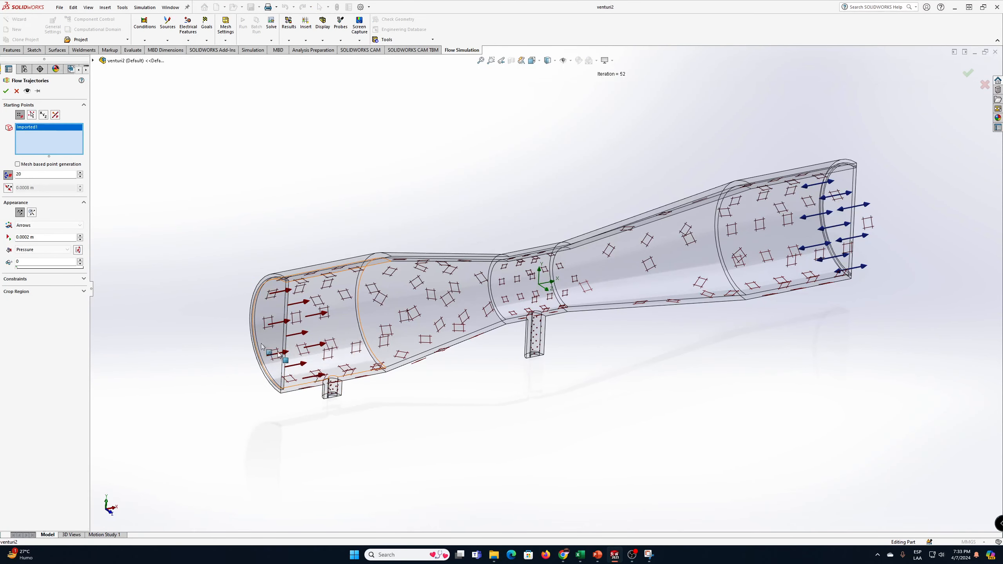
Set the number of trajectory starting points to 100 and create the plot
key("BackSpace")
key("BackSpace")
type("100")
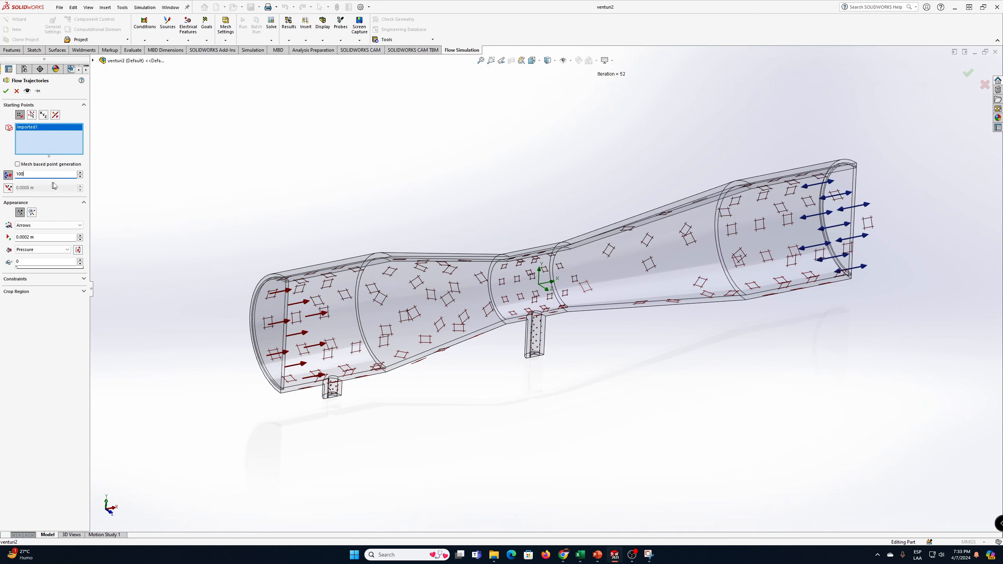
left_click(6, 91)
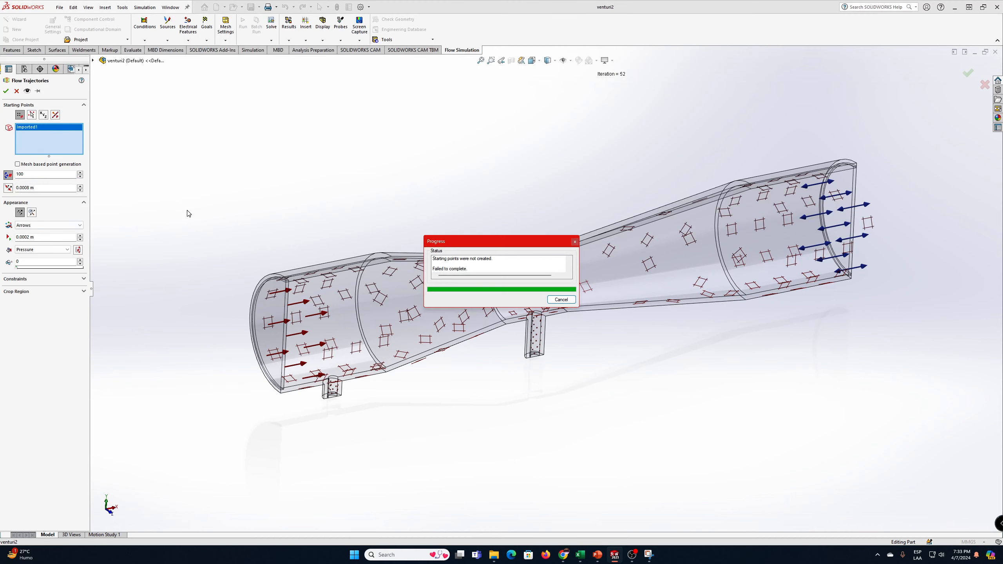
left_click(563, 301)
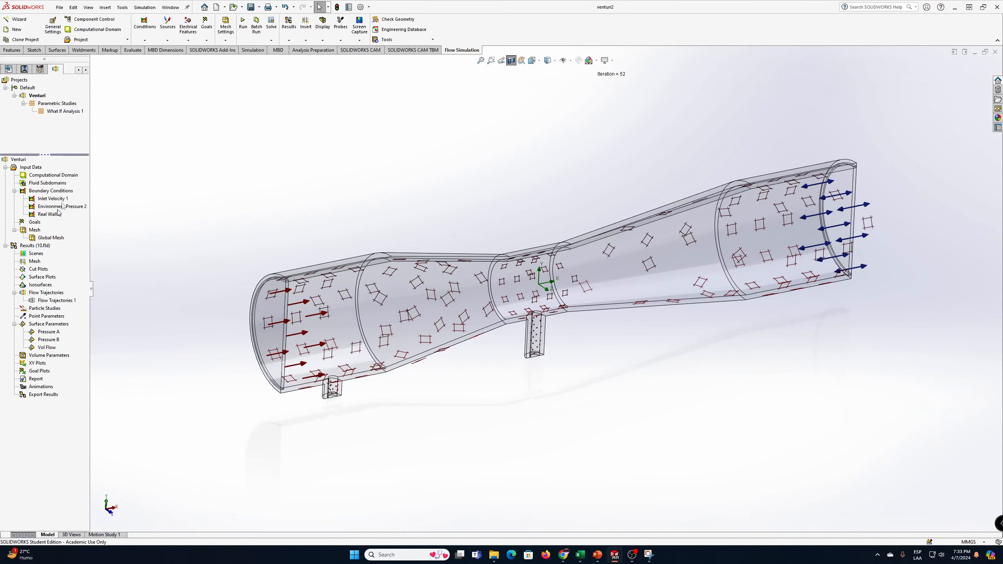
Run the Venturi project calculation again and show the Flow Trajectories 1 plot on the model
left_click(244, 32)
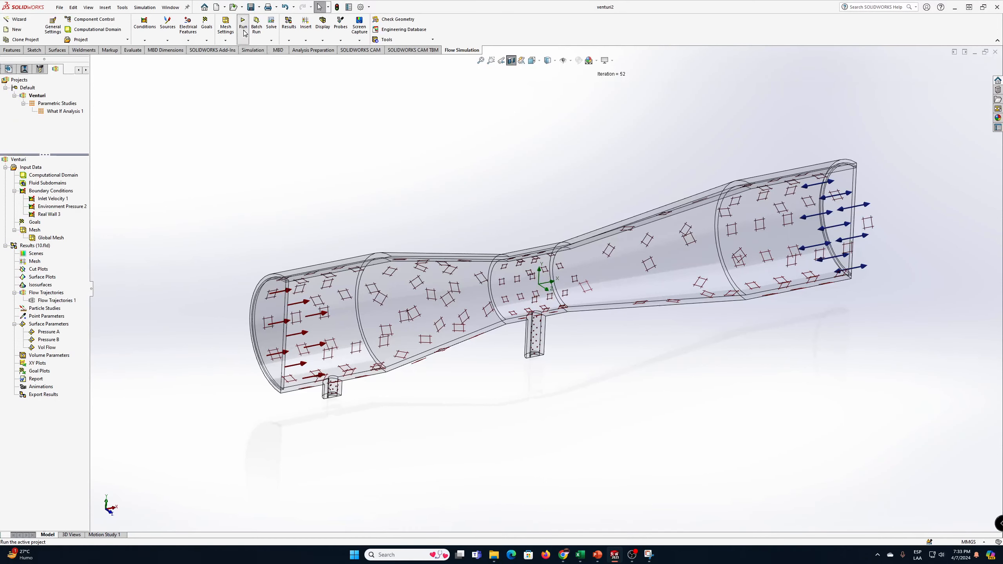
left_click(572, 234)
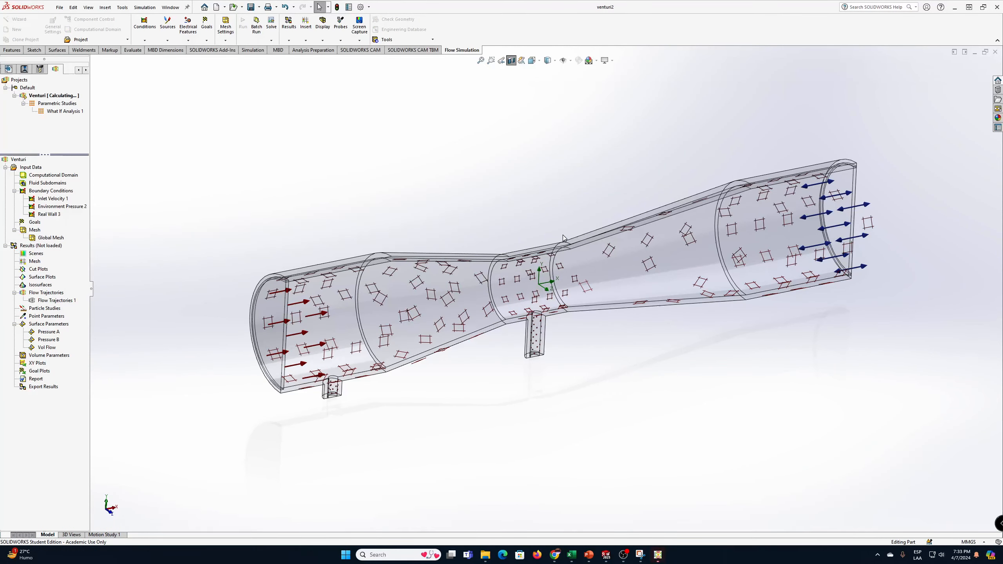
left_click(658, 555)
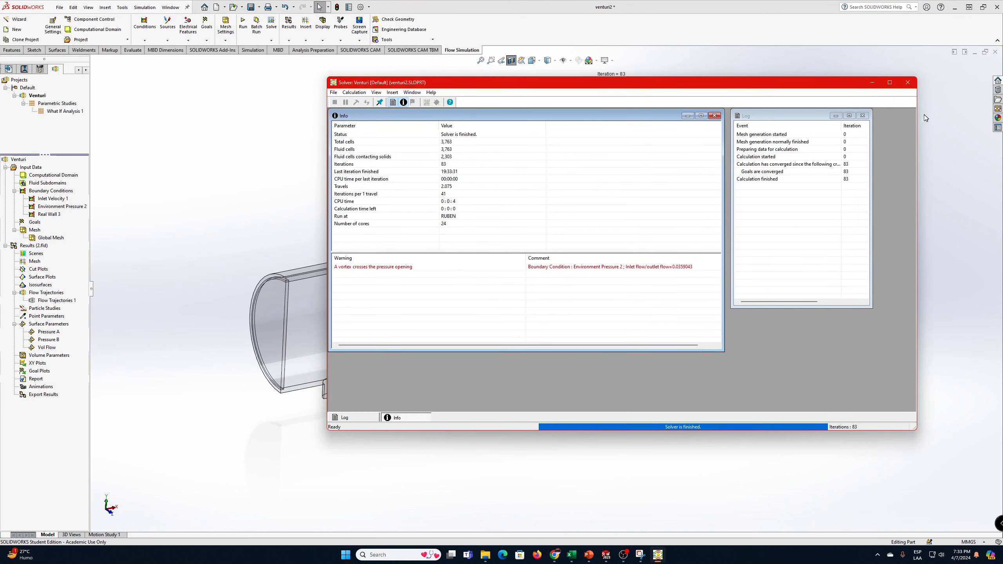
left_click(908, 83)
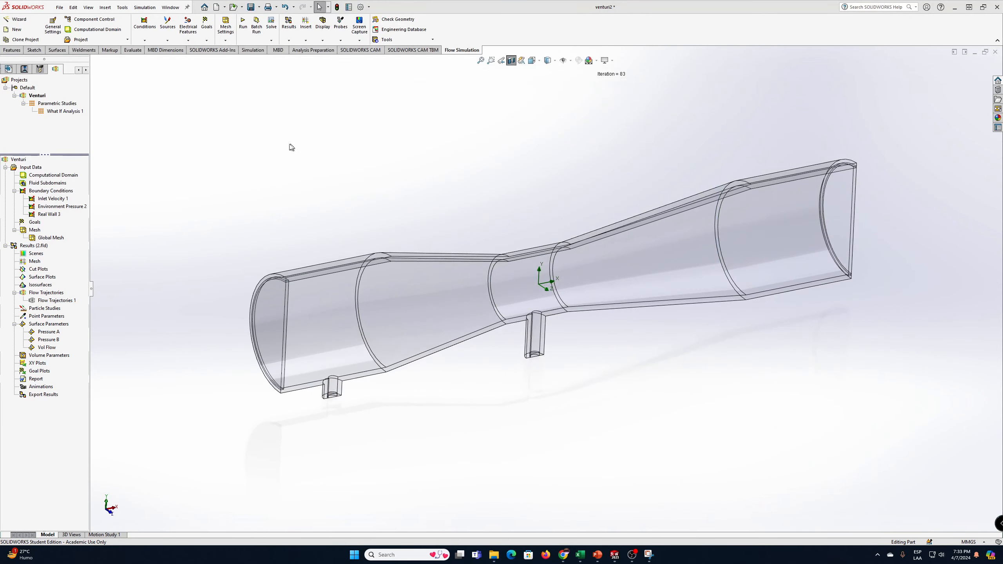
right_click(56, 301)
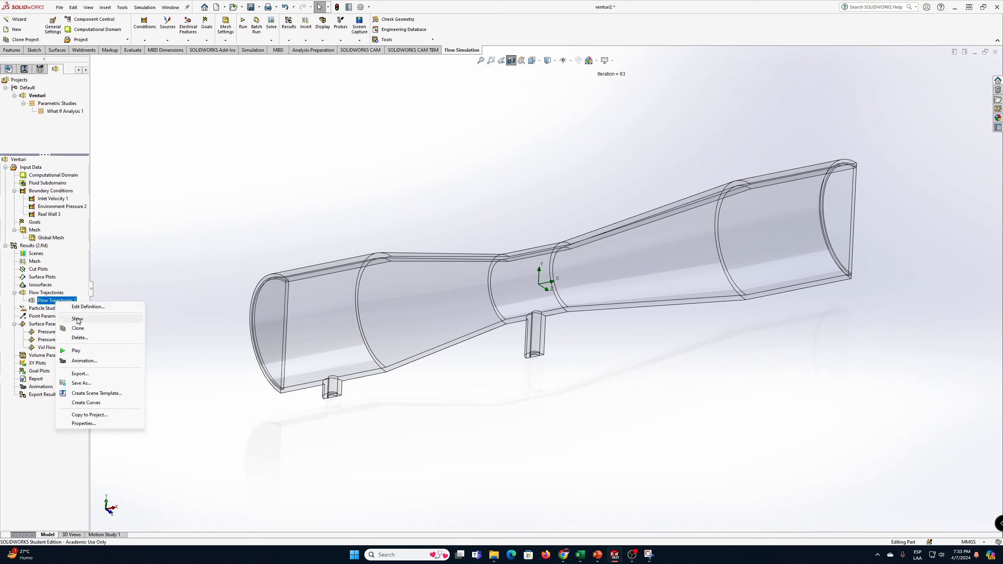
left_click(78, 319)
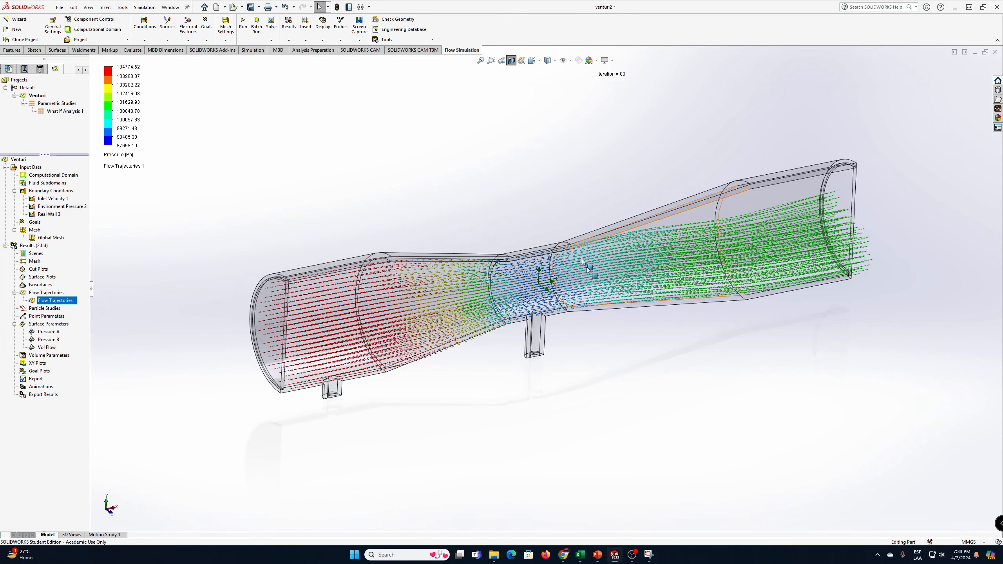
Set the Flow Trajectories 1 appearance to Lines with Arrows and play the plot's animation
right_click(57, 302)
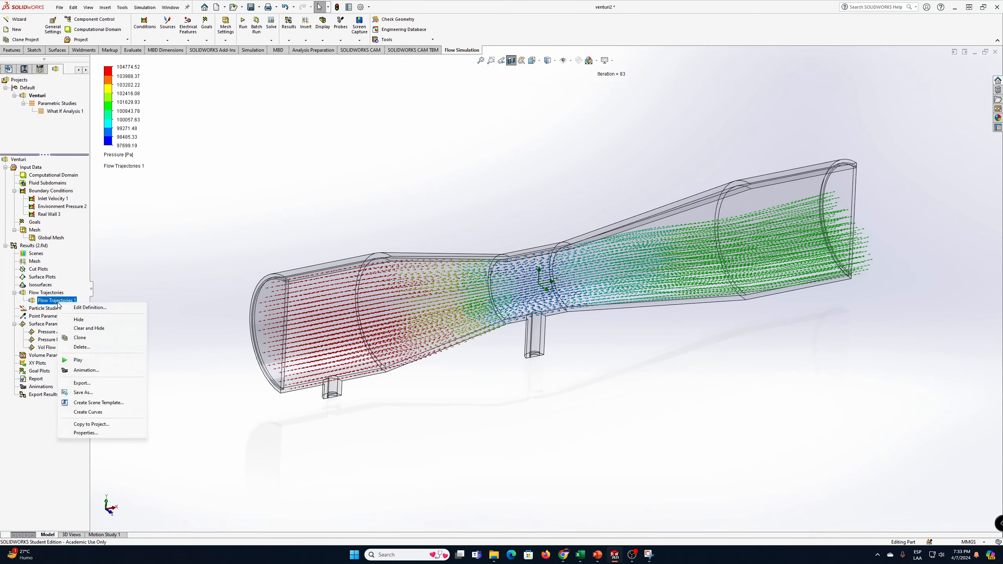
left_click(82, 308)
left_click(45, 226)
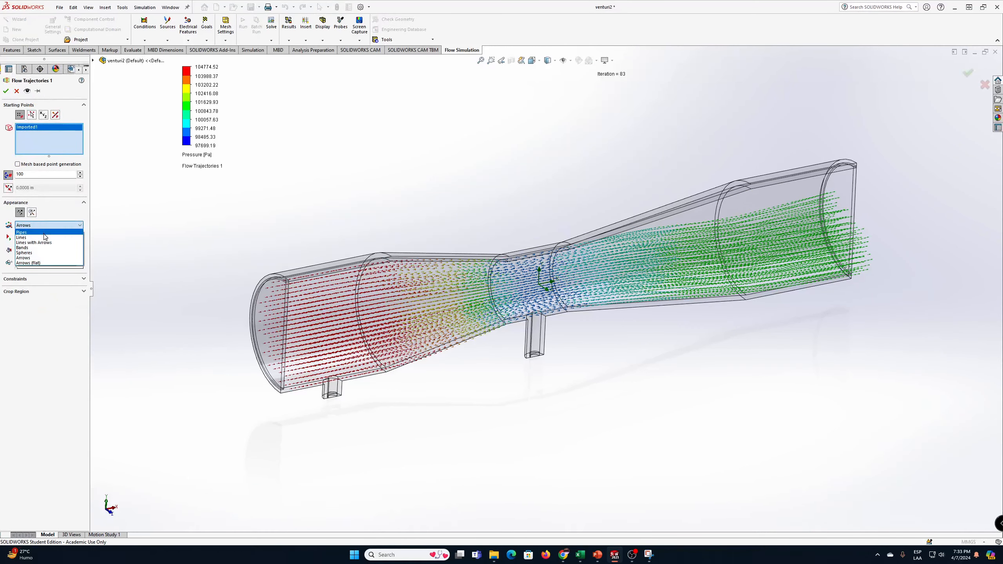
left_click(34, 242)
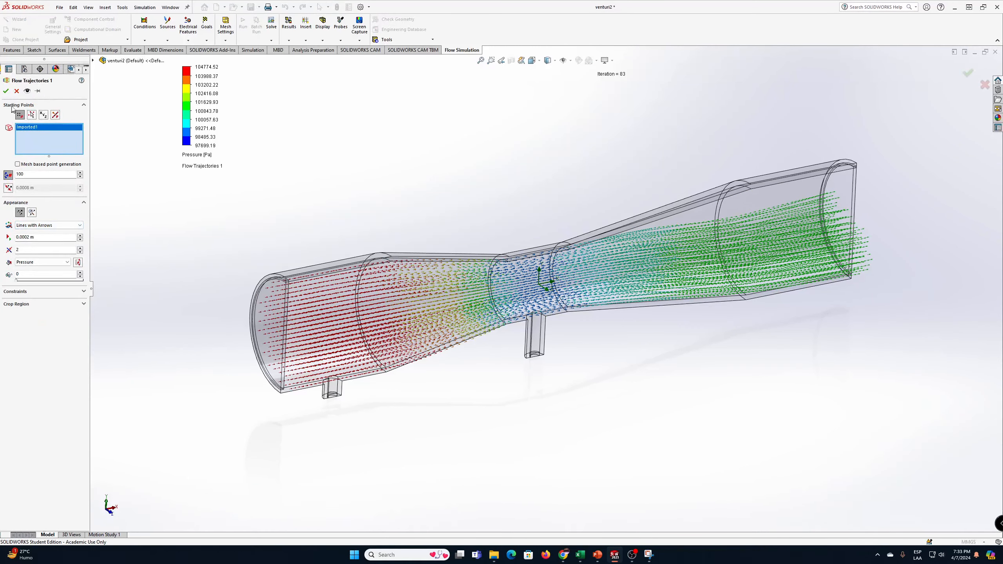
left_click(6, 91)
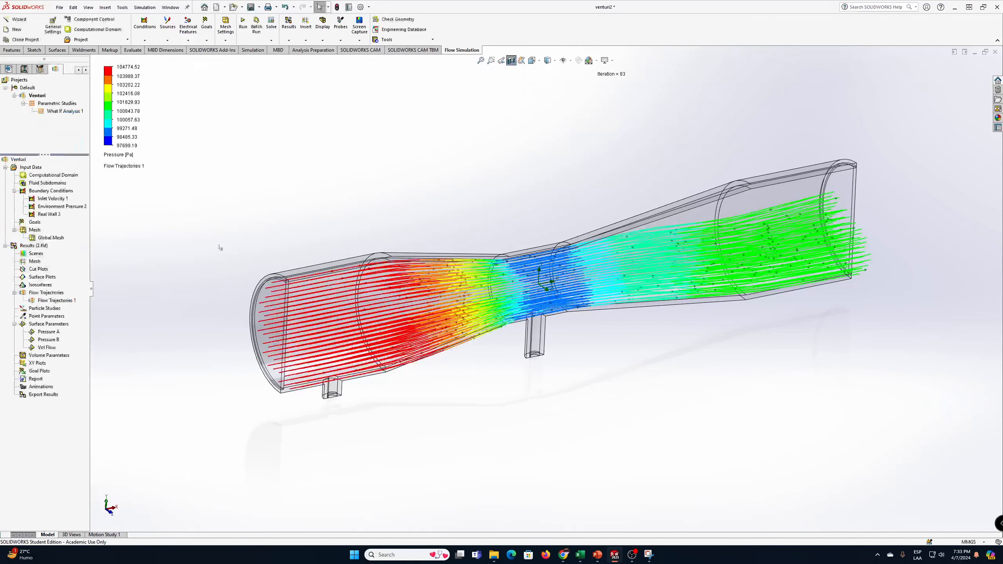
right_click(51, 301)
left_click(83, 361)
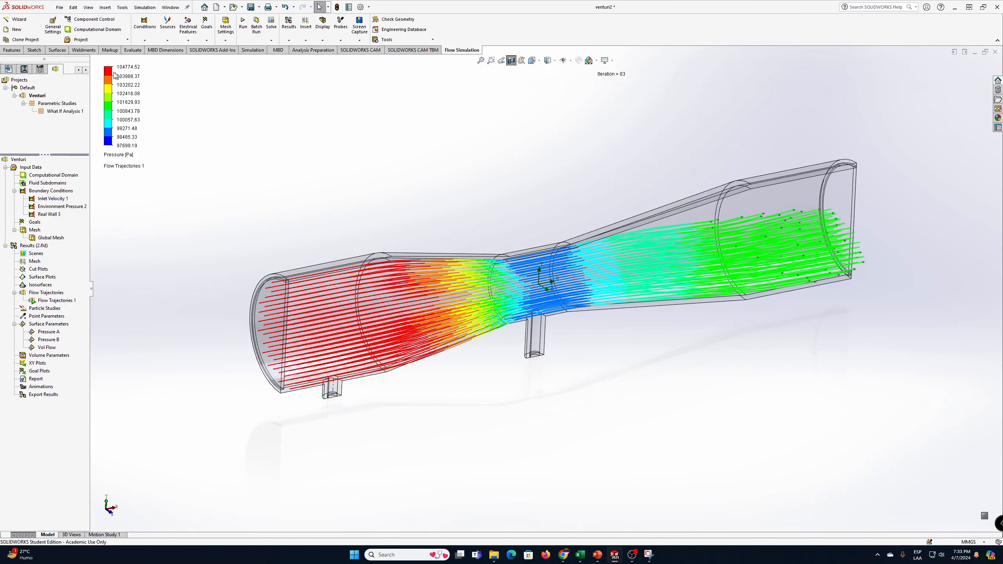
Move the Flow Trajectories 1 colour legend into the free space above the tube and set its parameter to Velocity
left_click_drag(115, 76, 299, 122)
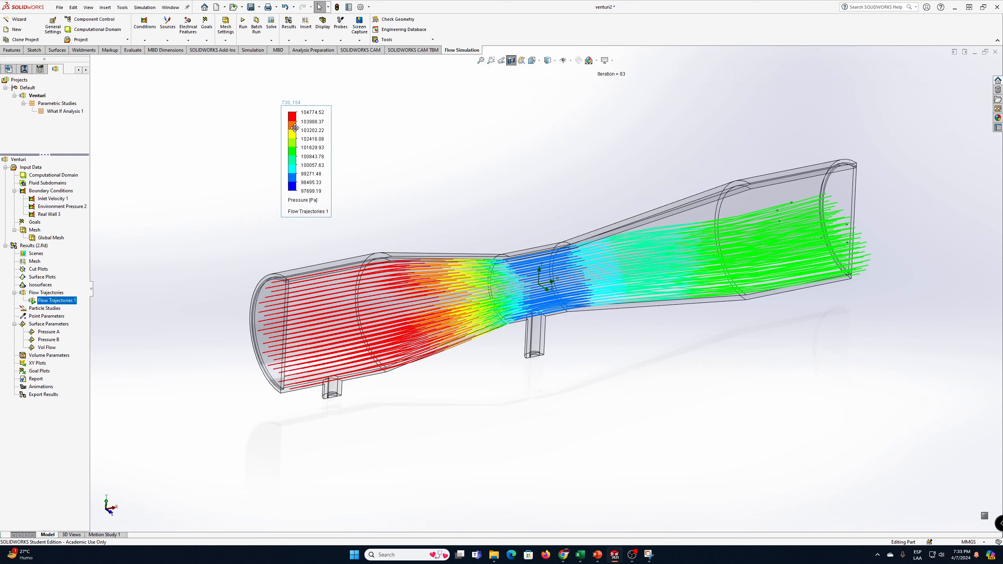
left_click(313, 203)
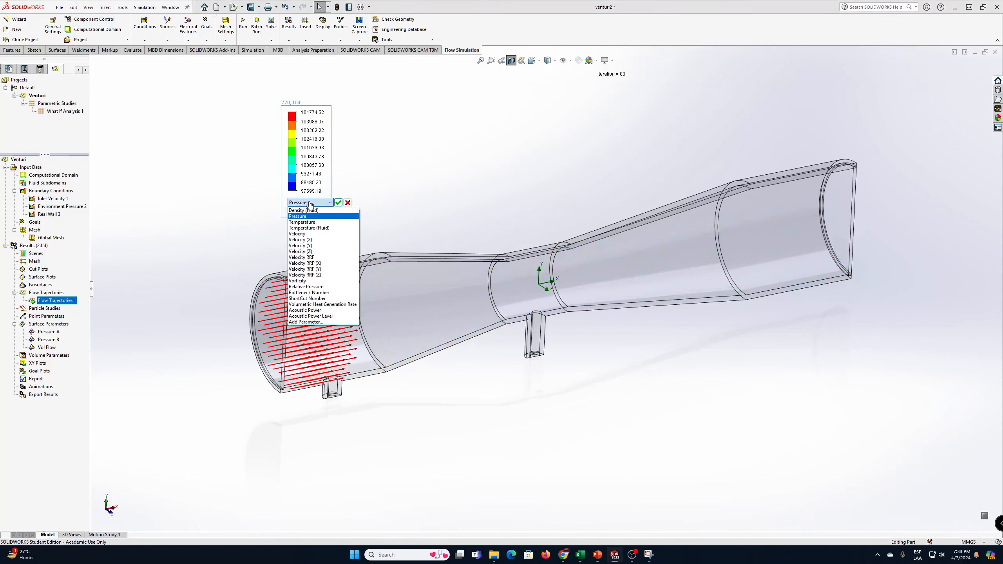
left_click(319, 228)
left_click(338, 203)
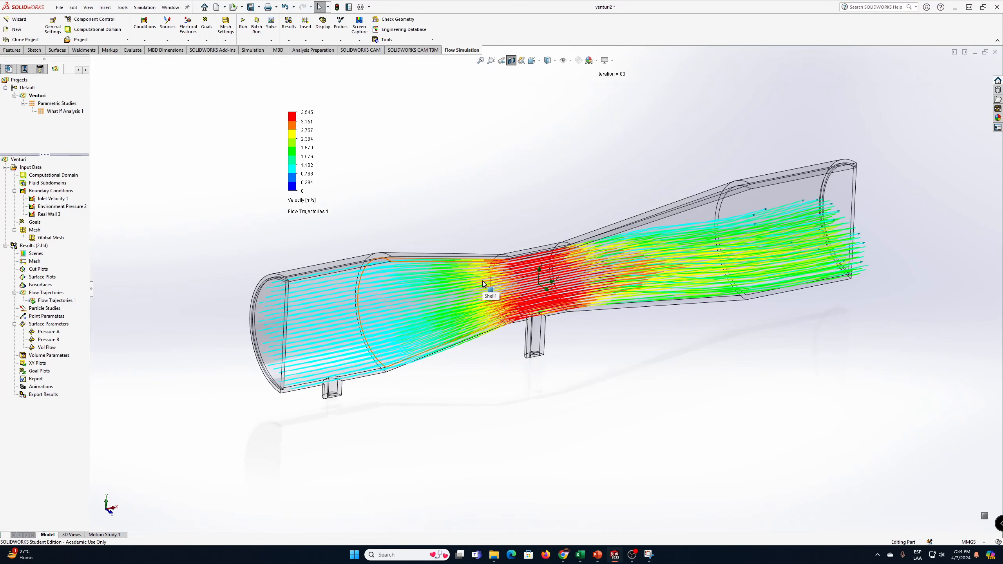
Insert a cut plot on the Front Plane showing Velocity contours with 100 levels
scroll(580, 385, "up", 2)
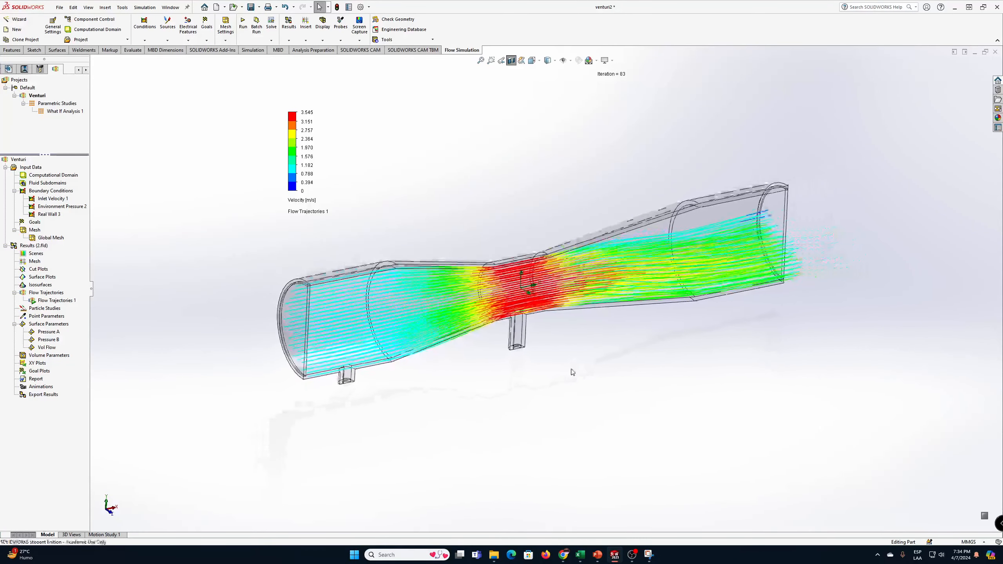
middle_click_drag(610, 388, 648, 385, "ctrl")
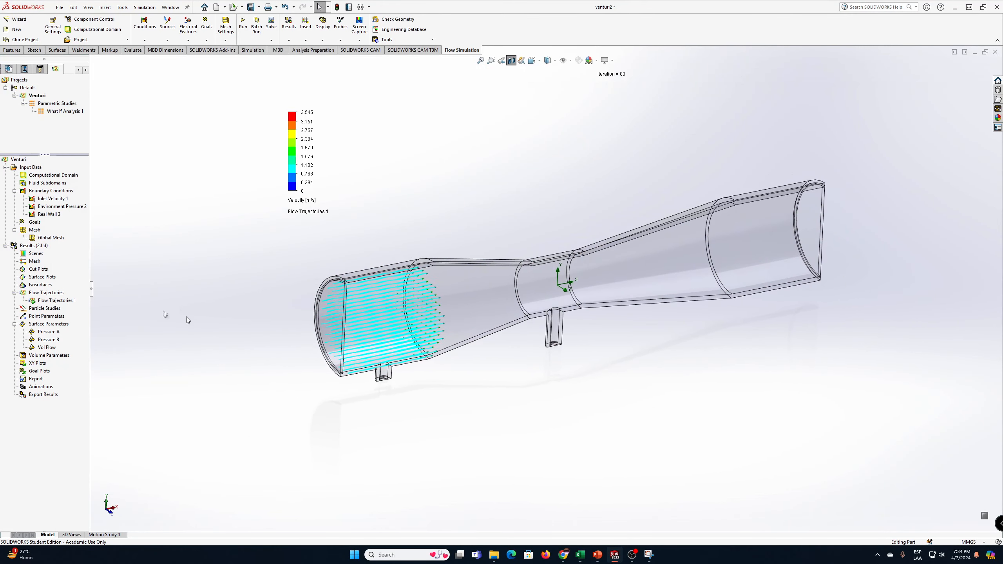
right_click(42, 272)
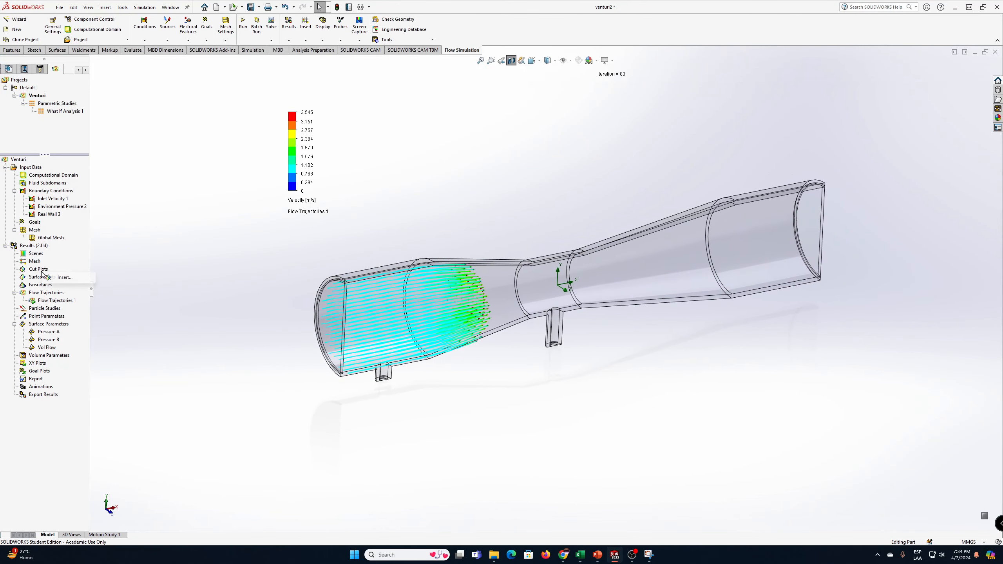
left_click(64, 277)
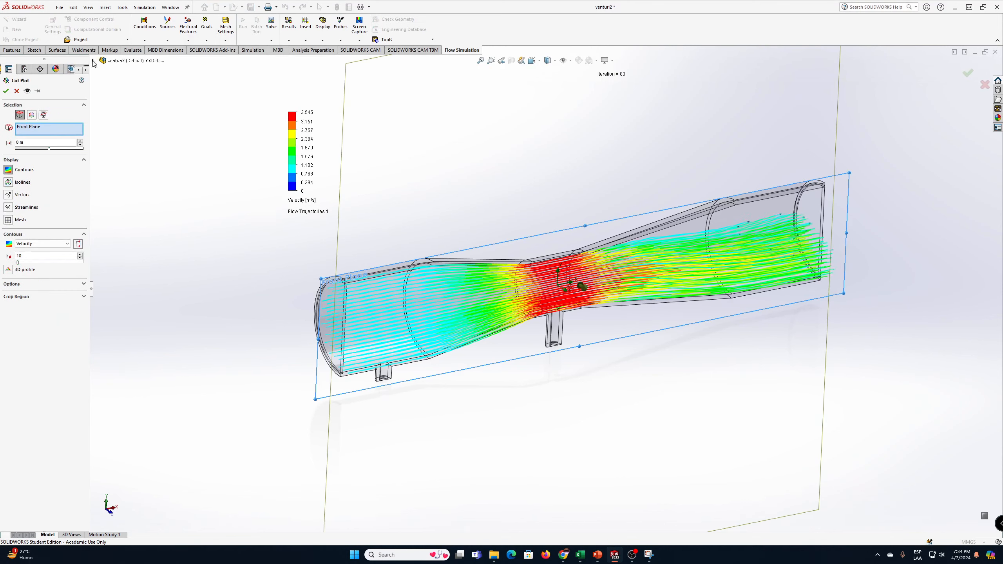
left_click(93, 60)
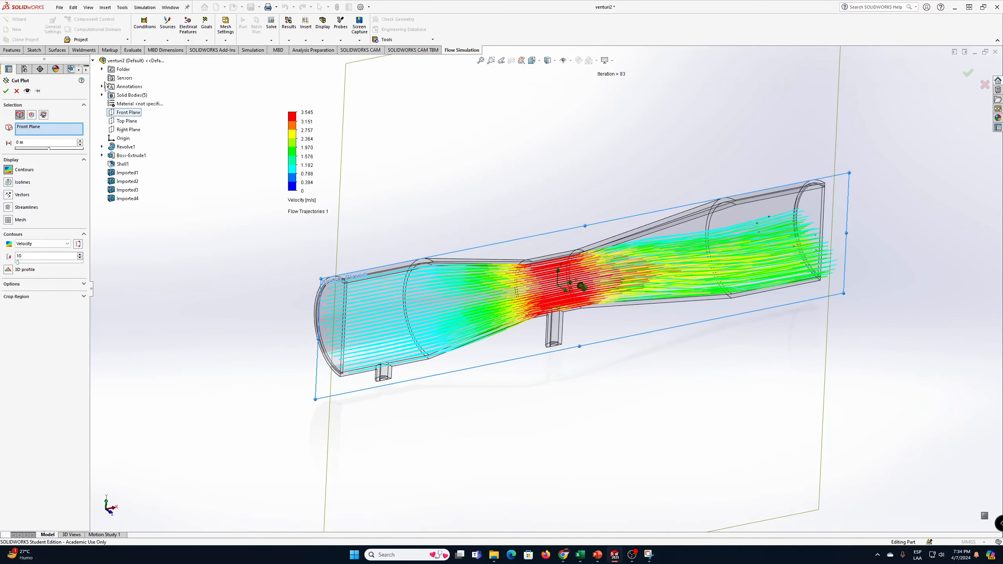
left_click(123, 113)
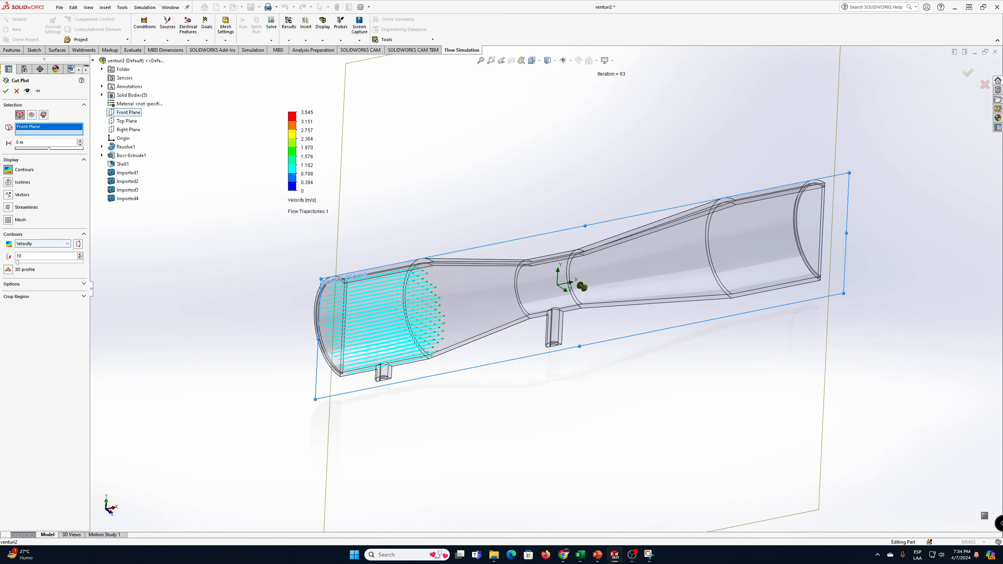
left_click(32, 256)
type("0")
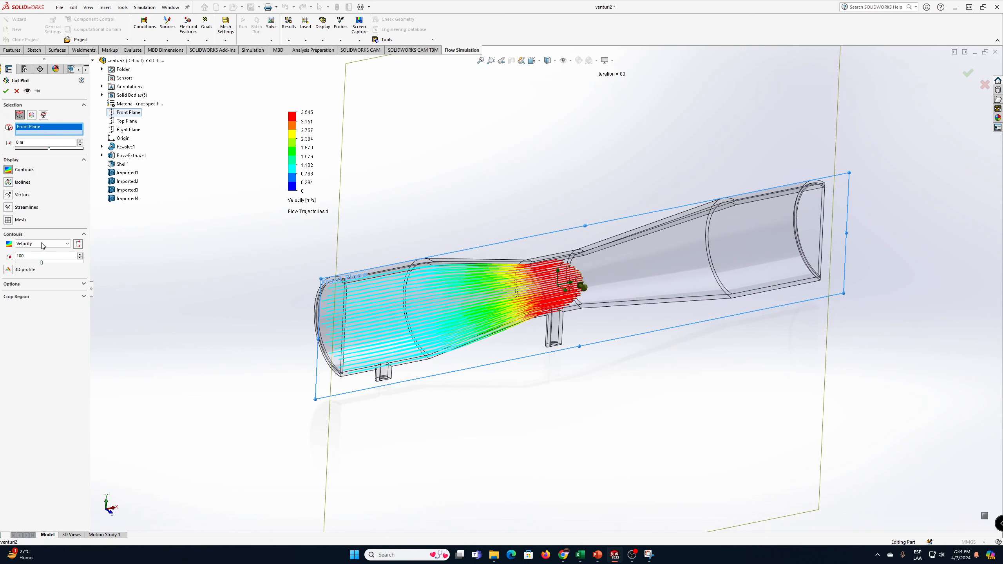
left_click(7, 91)
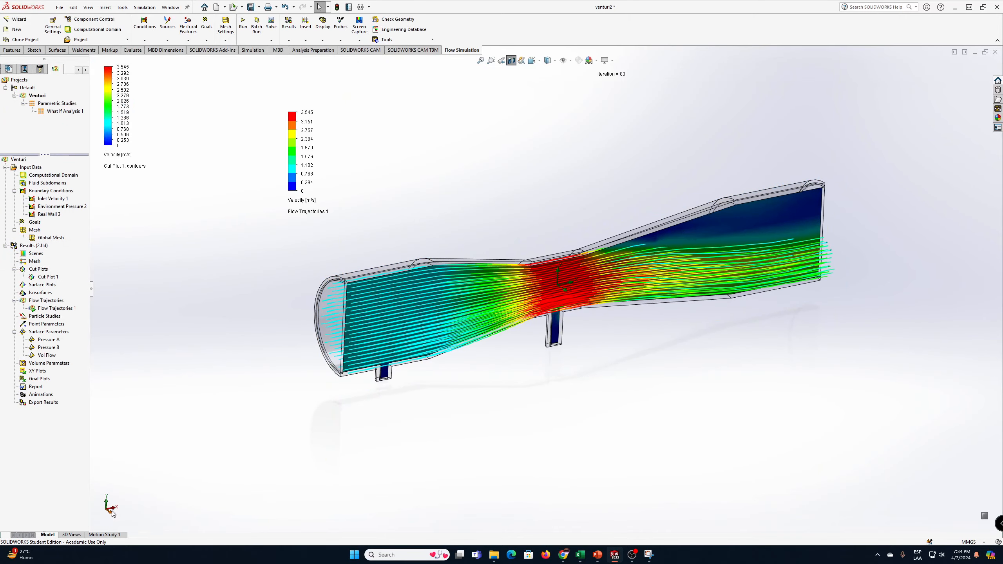
Show the venturi in the front view and turn off the lighting of the result plots
left_click(114, 515)
left_click_drag(584, 334, 609, 425)
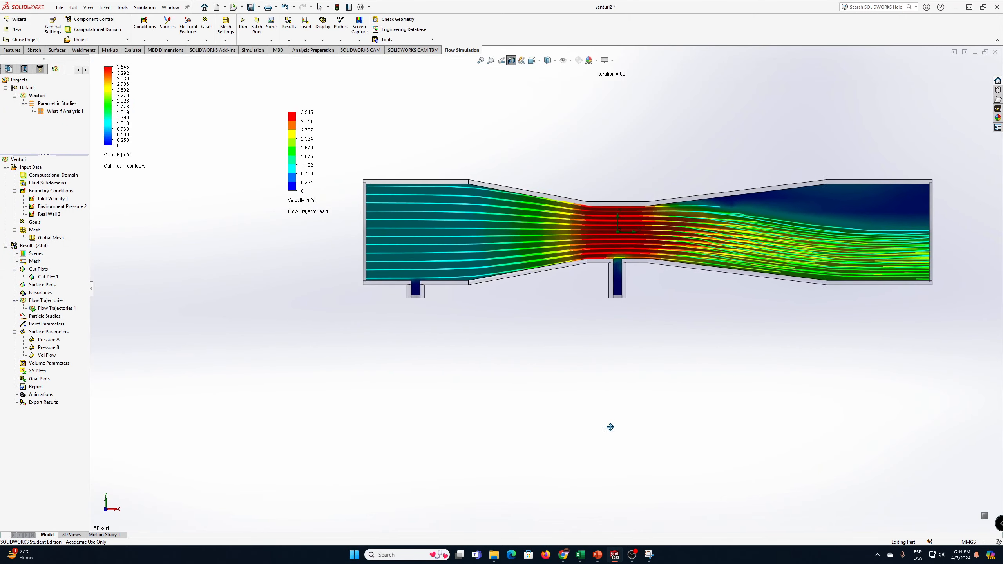
left_click(319, 6)
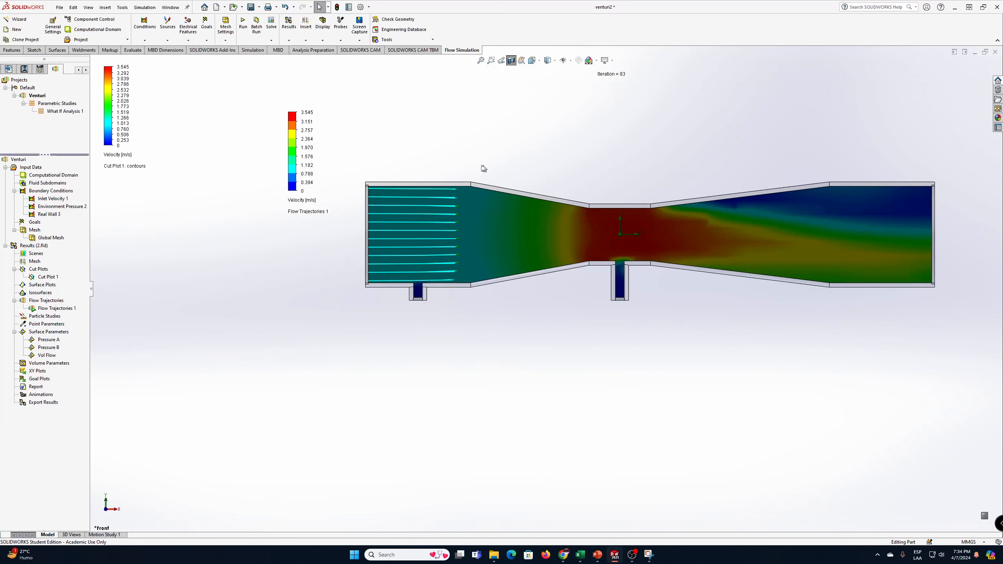
left_click(323, 38)
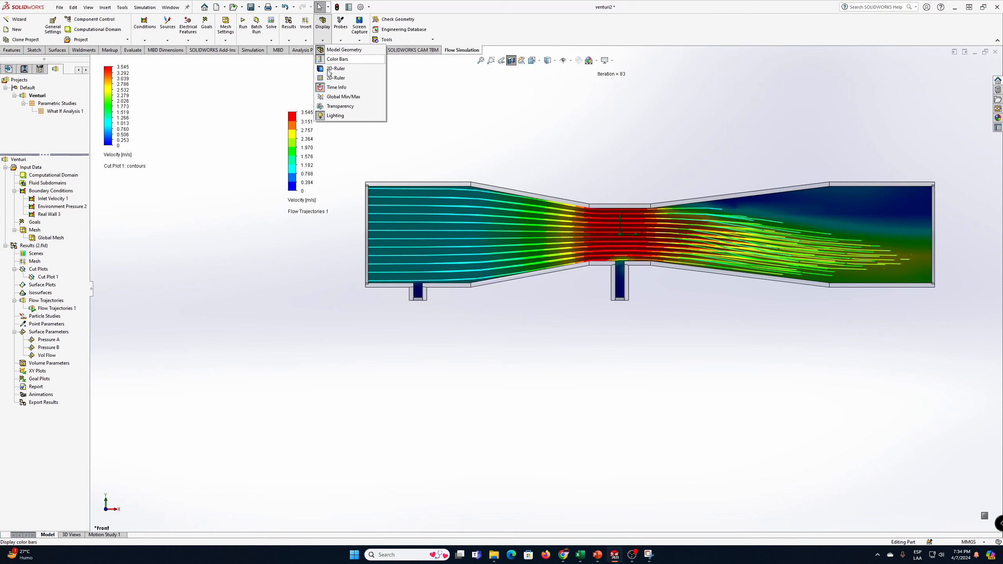
left_click(337, 116)
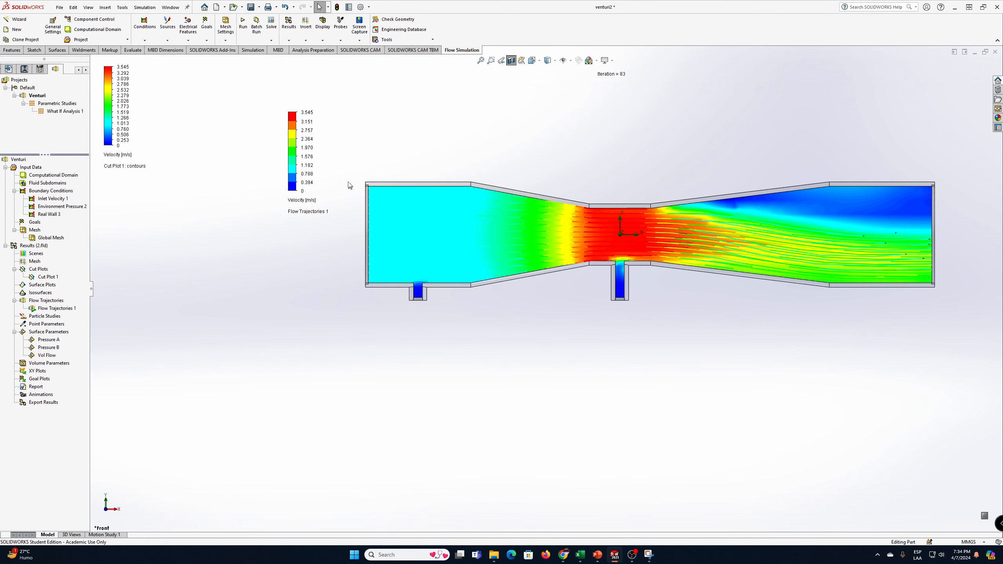
Place the Flow Trajectories 1 and Cut Plot 1 colour legends side by side below the venturi
left_click_drag(296, 161, 701, 356)
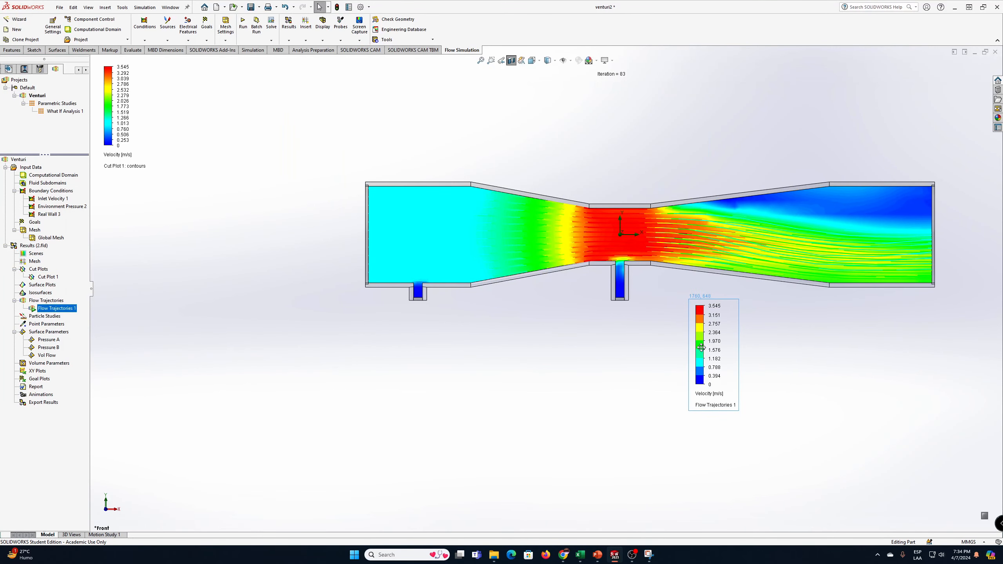
left_click_drag(110, 103, 546, 344)
left_click(814, 324)
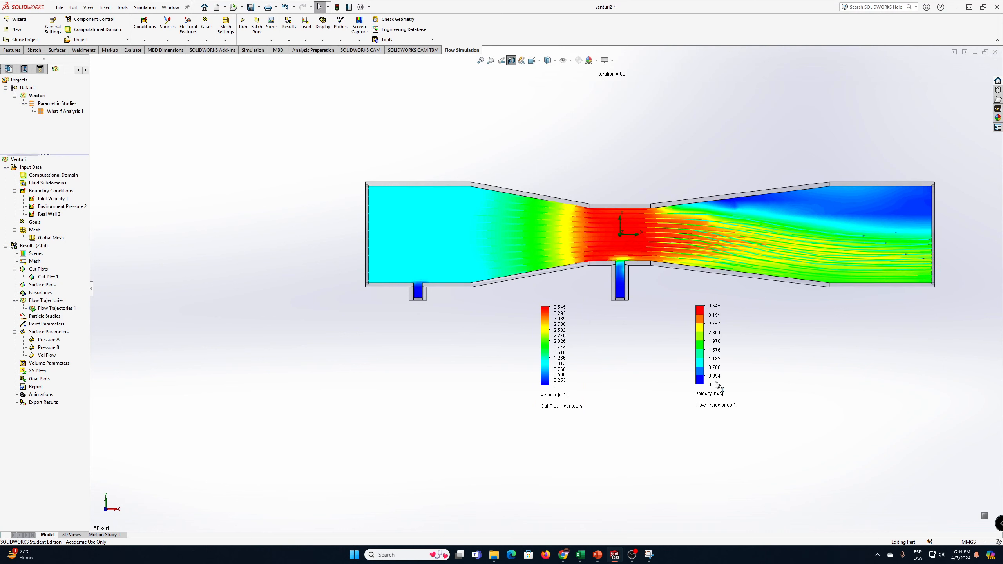
Change the Cut Plot 1 contour parameter to Pressure
left_click(565, 395)
left_click(565, 397)
left_click(566, 411)
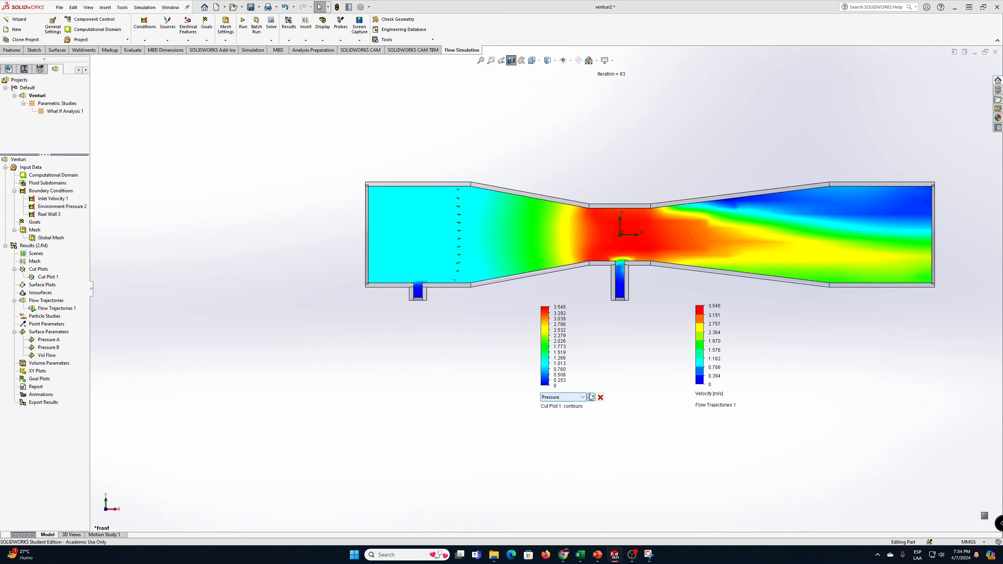
left_click(591, 397)
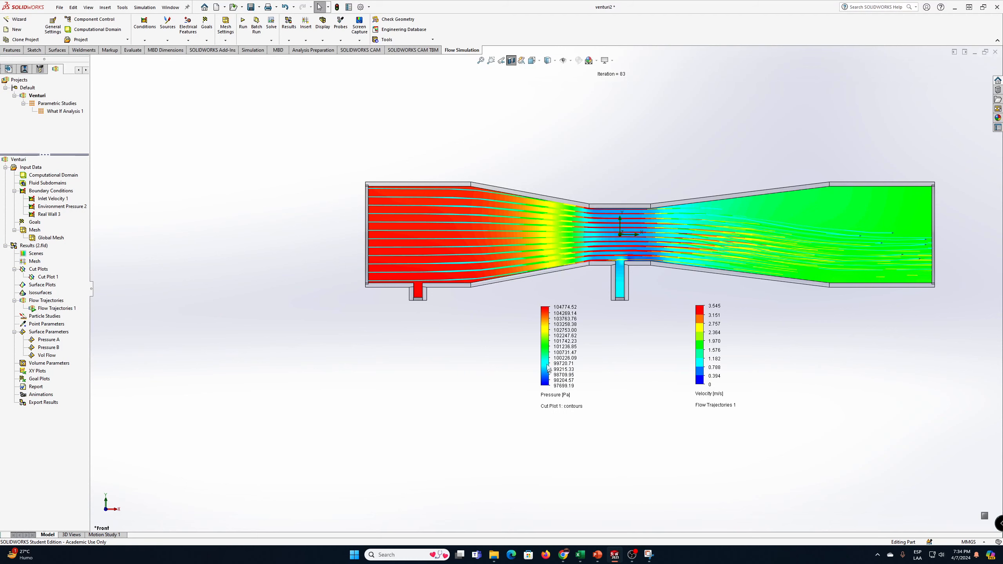
Check the head versus flow rate chart in the VenturiData workbook in Excel and return to SOLIDWORKS
middle_click_drag(518, 159, 589, 232)
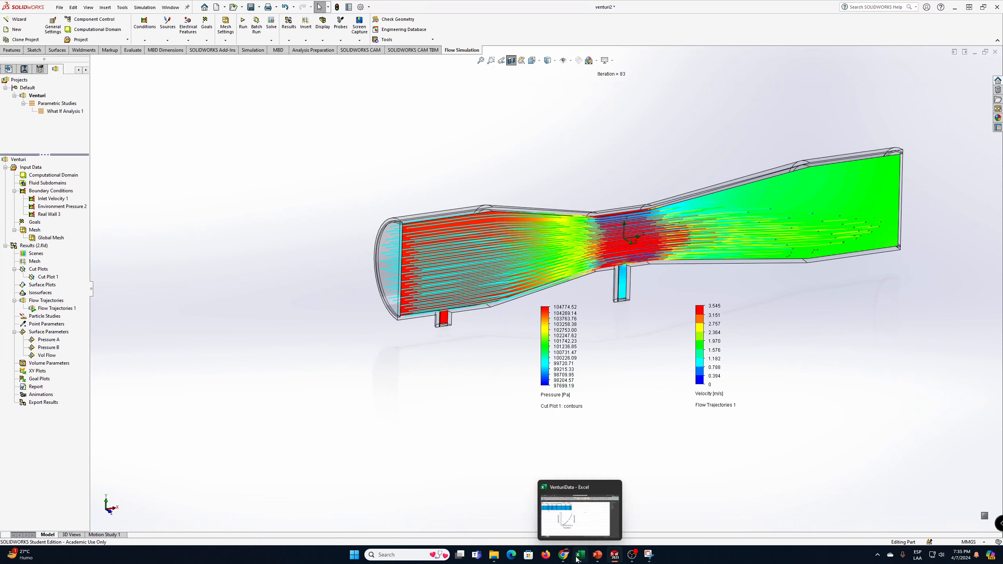
left_click(572, 536)
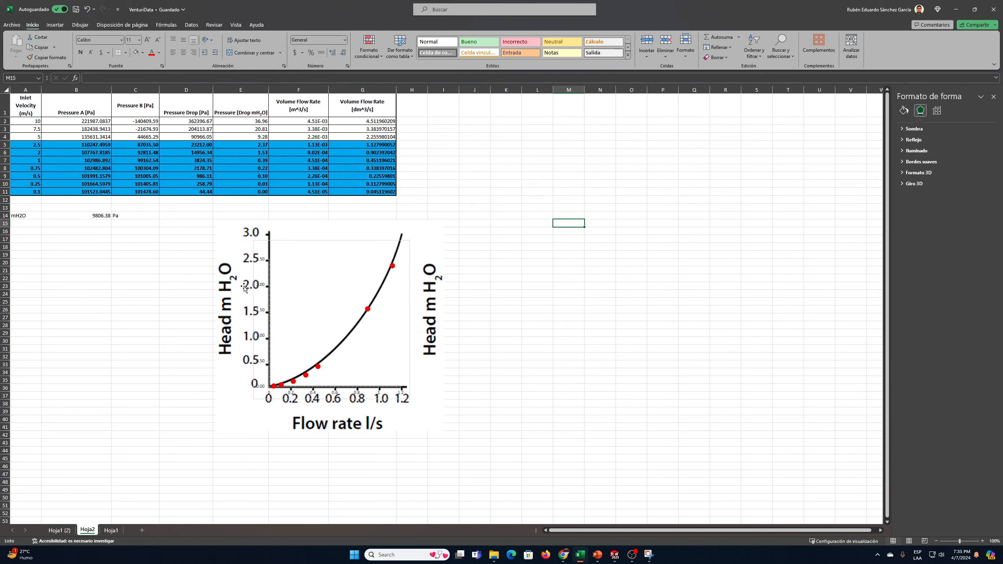
left_click(614, 555)
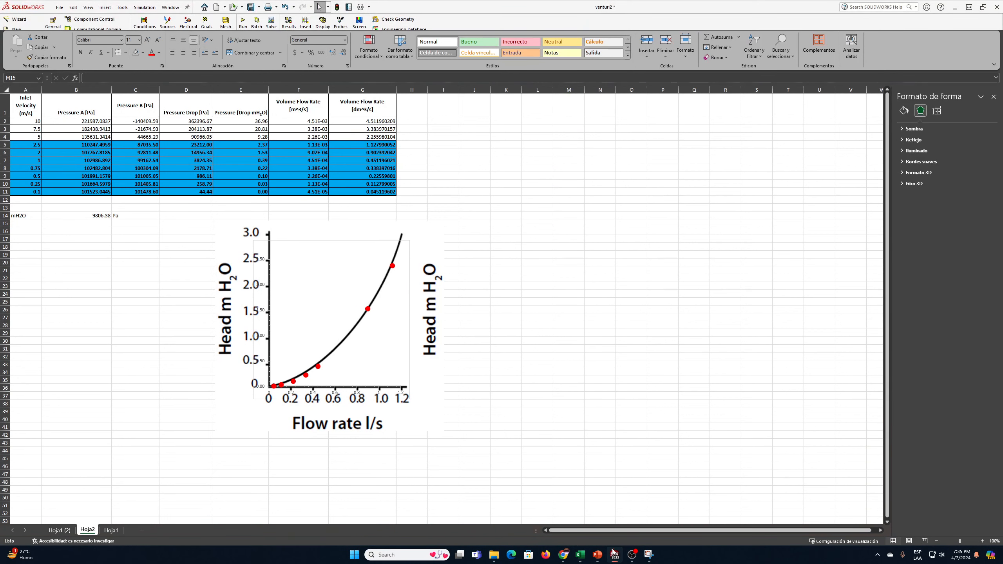